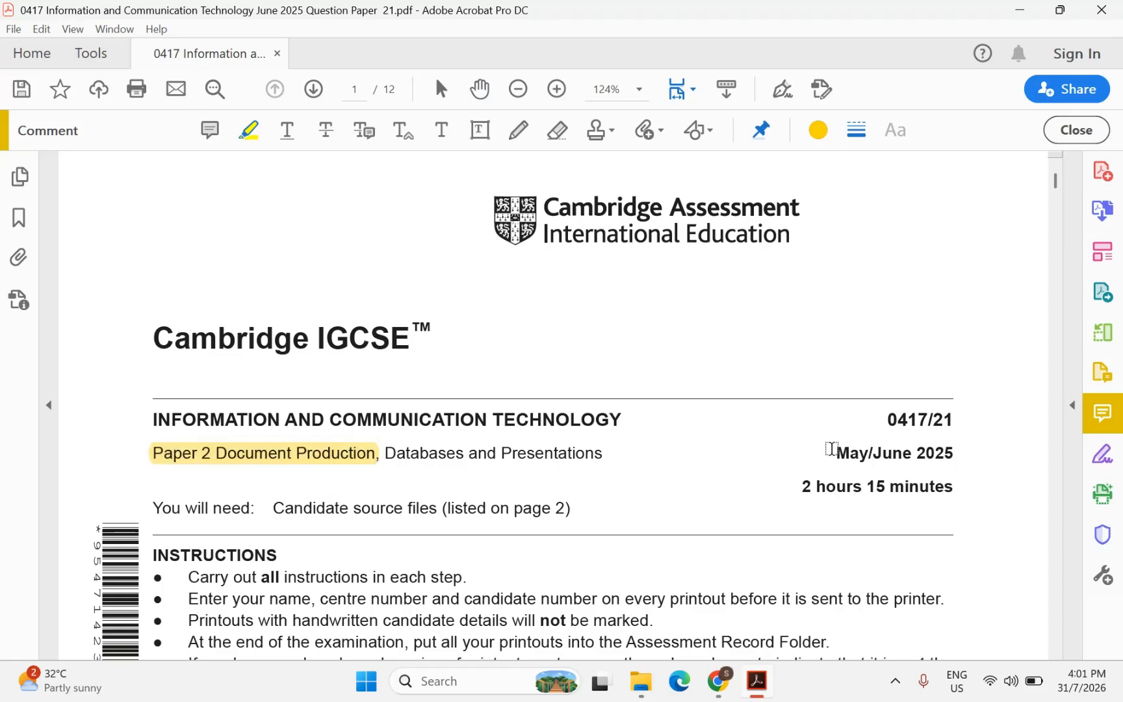
Highlight May/June 2025, the Task 1 – Evidence Document heading and j2521evidence.rtf in yellow
drag(832, 449, 953, 423)
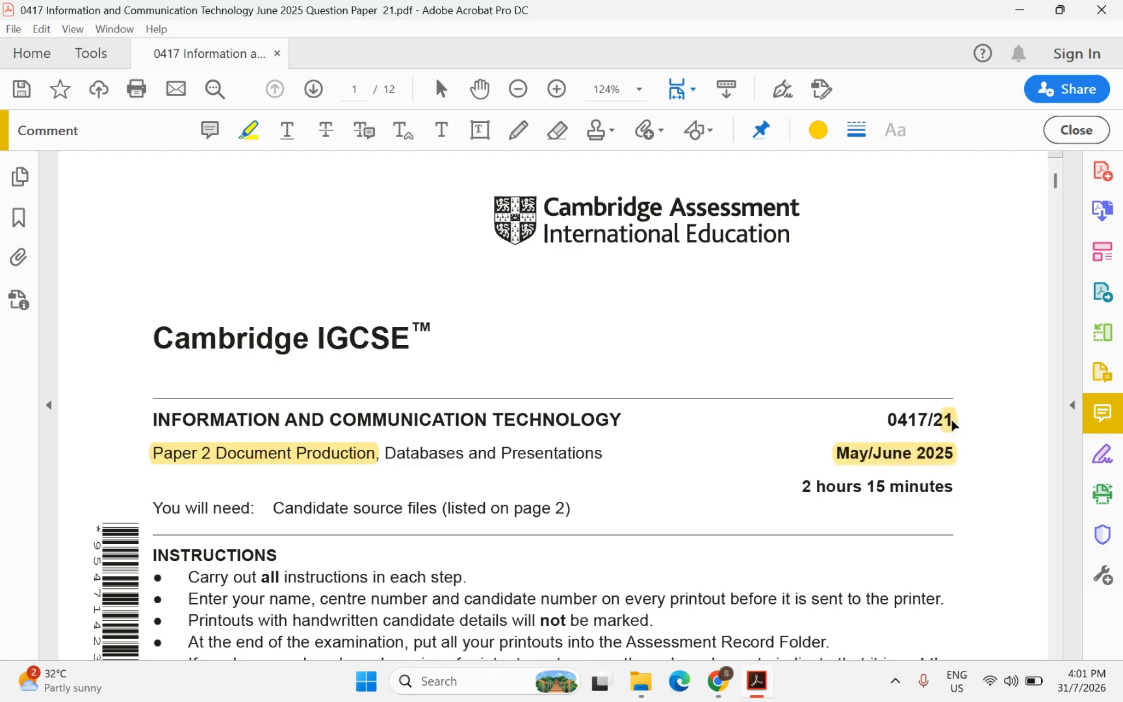
scroll(672, 526, down, 7)
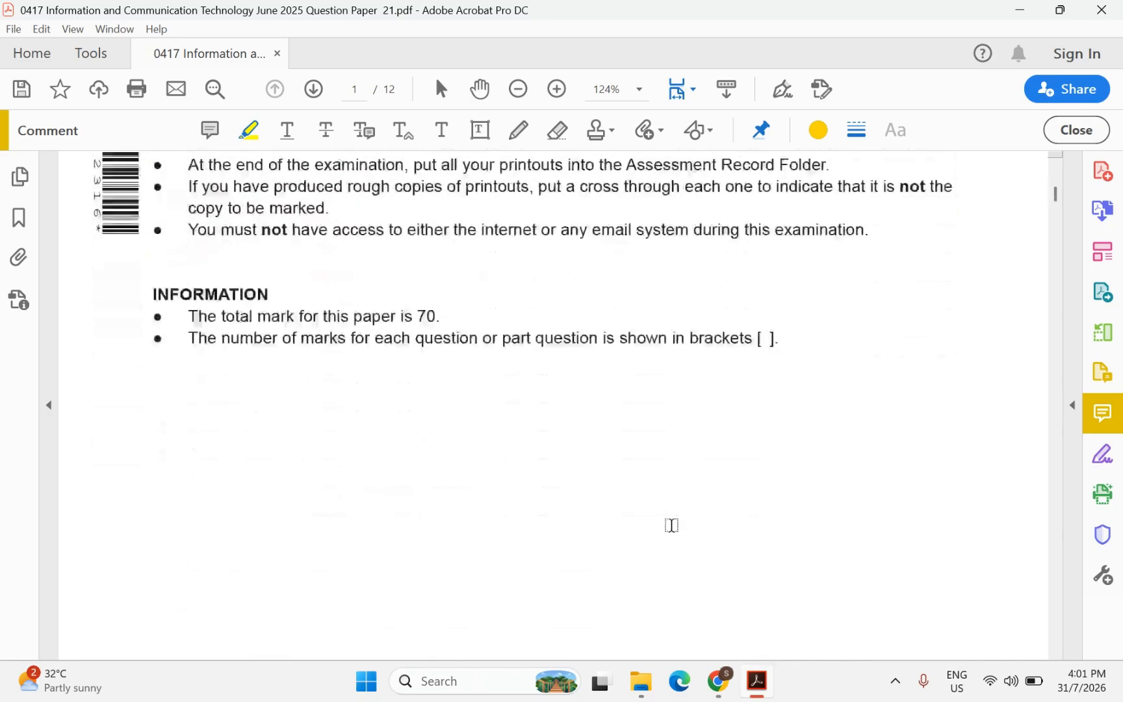
scroll(671, 525, down, 12)
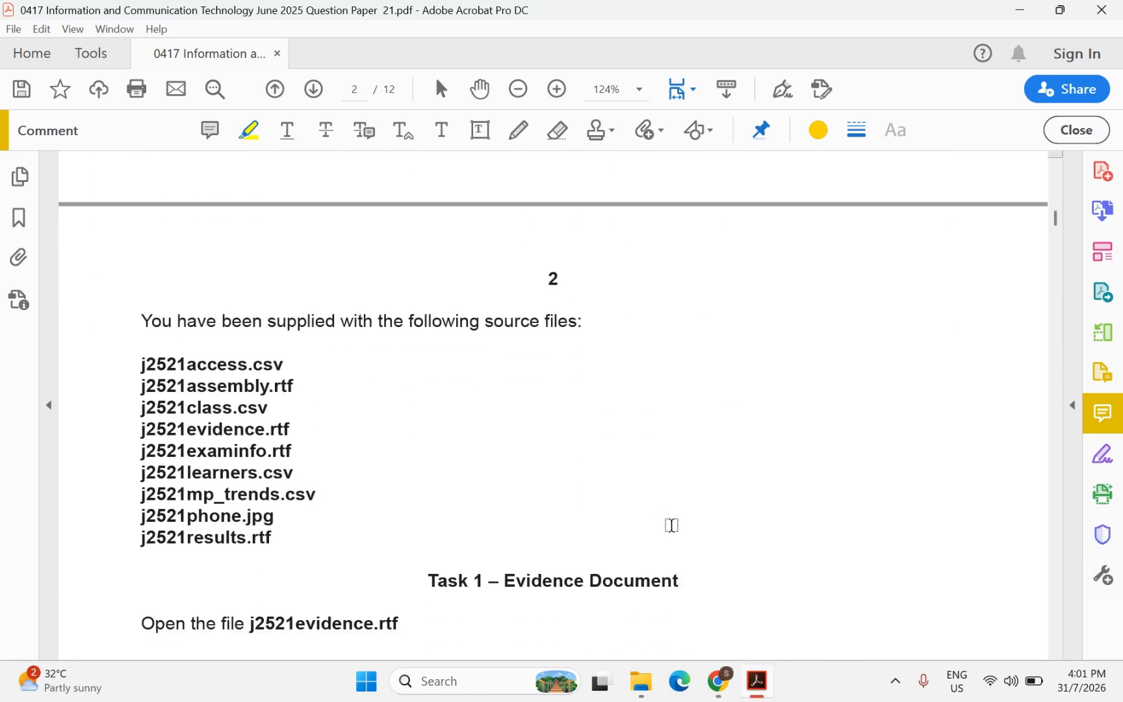
scroll(671, 525, down, 2)
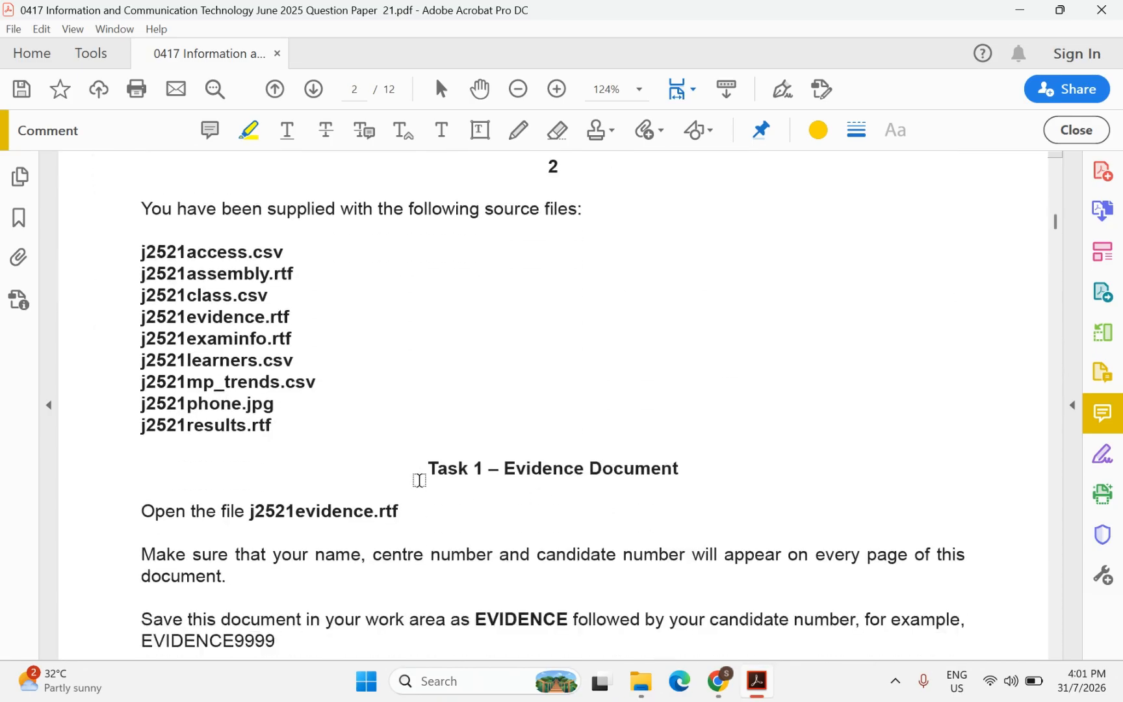
scroll(237, 355, down, 1)
scroll(236, 355, down, 3)
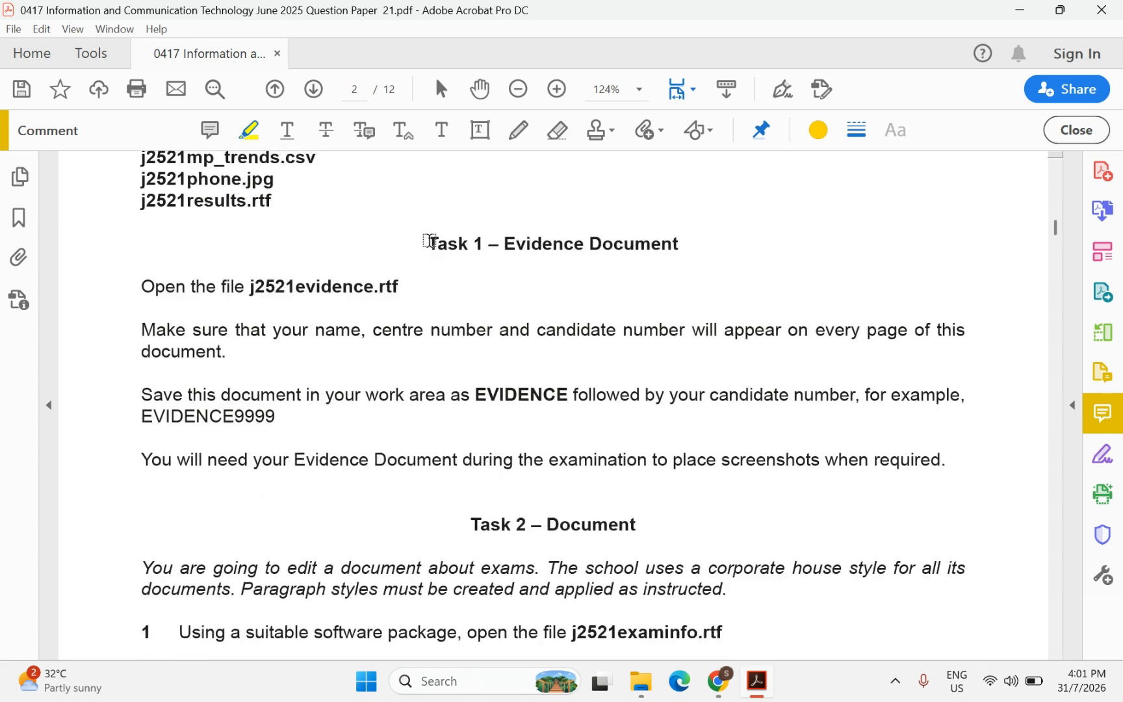
drag(426, 244, 679, 246)
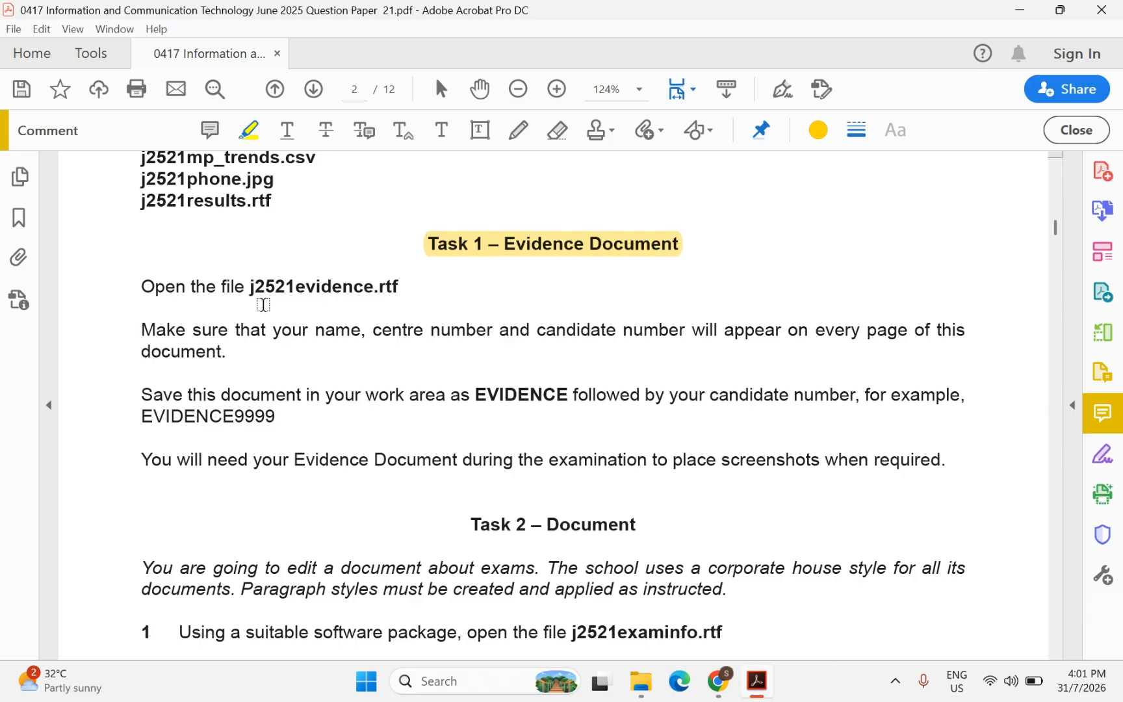
drag(254, 284, 401, 283)
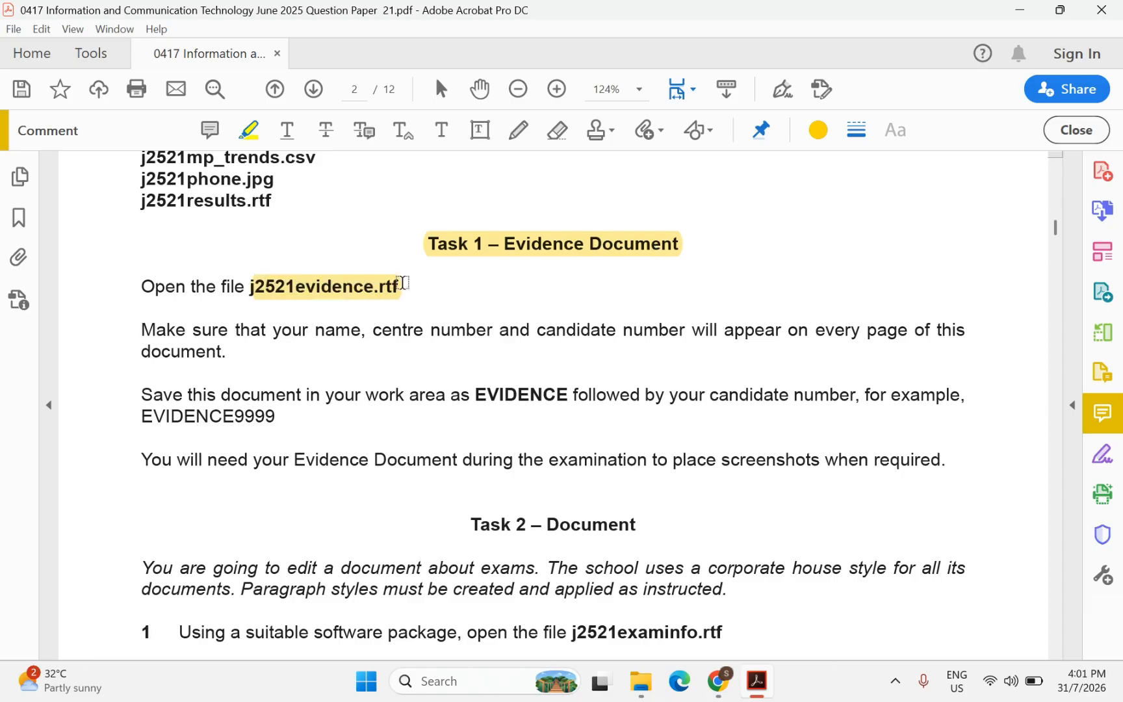
Open j2521evidence.rtf in Word from the 0417 exam's confidential source files folder
click(641, 681)
double_click(171, 214)
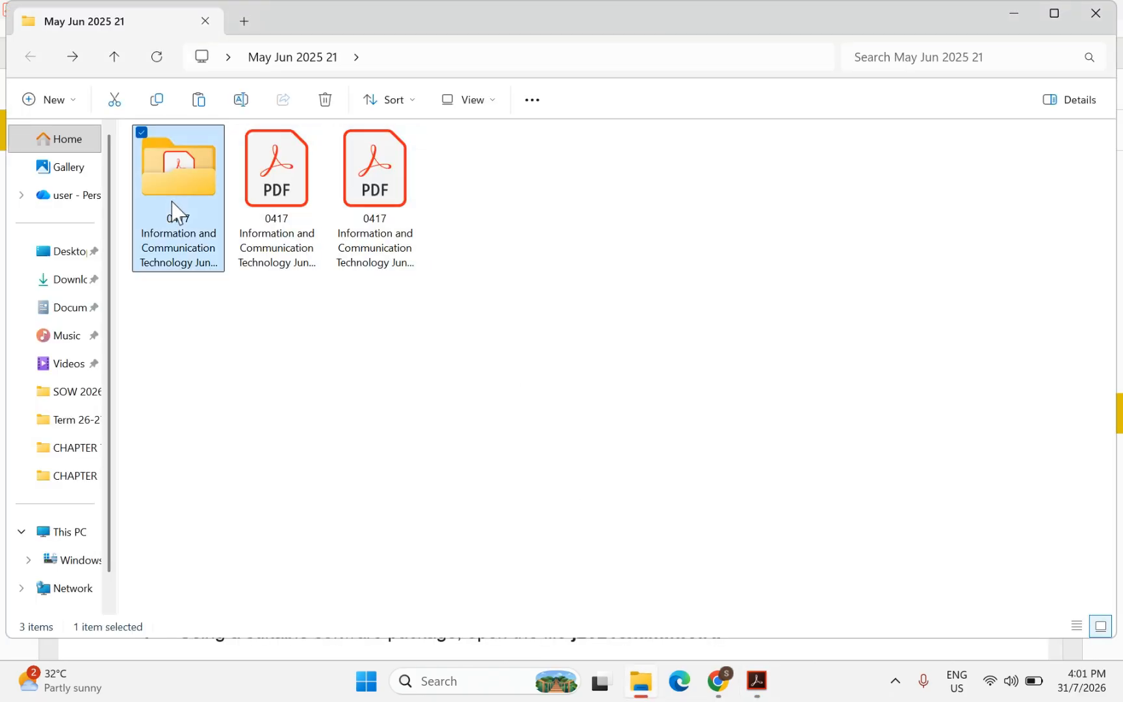
double_click(195, 168)
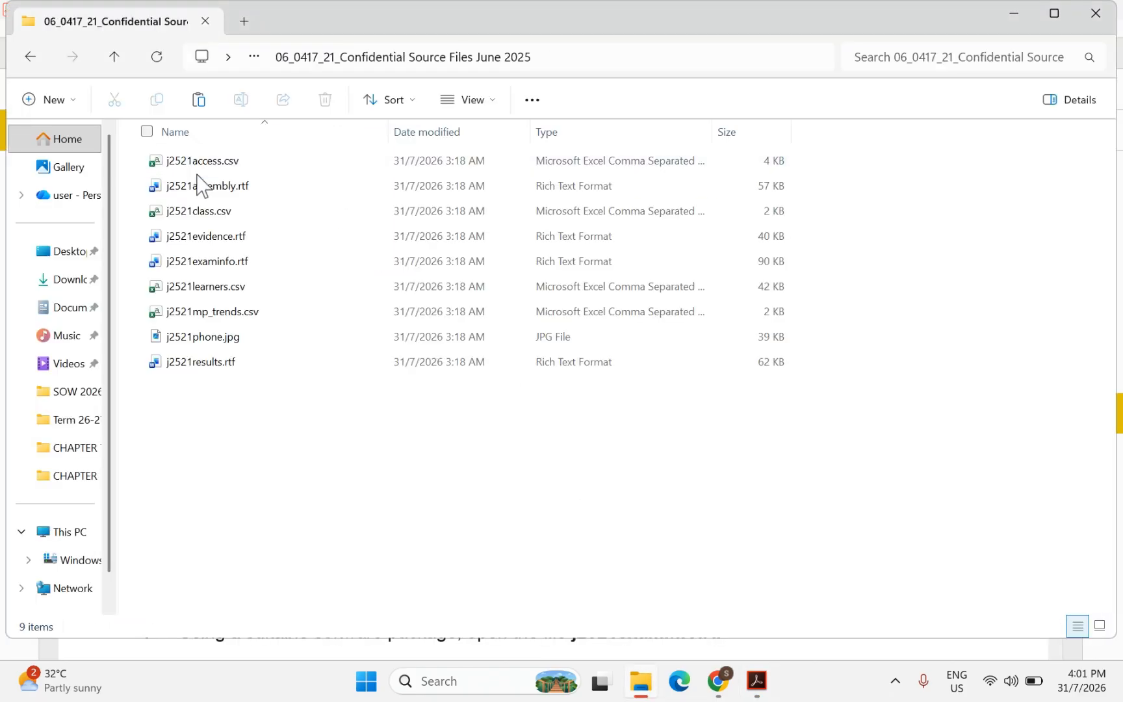
click(201, 238)
double_click(199, 238)
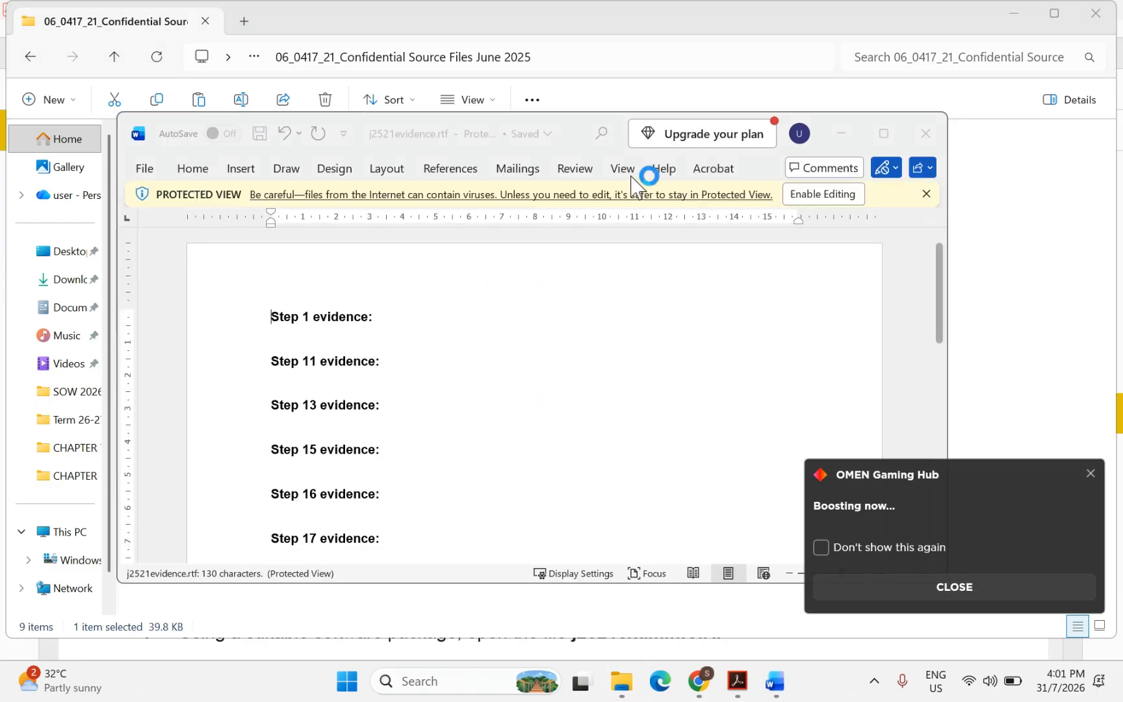
Enable editing, maximize the Word window, and bring the question paper back to the front
click(821, 194)
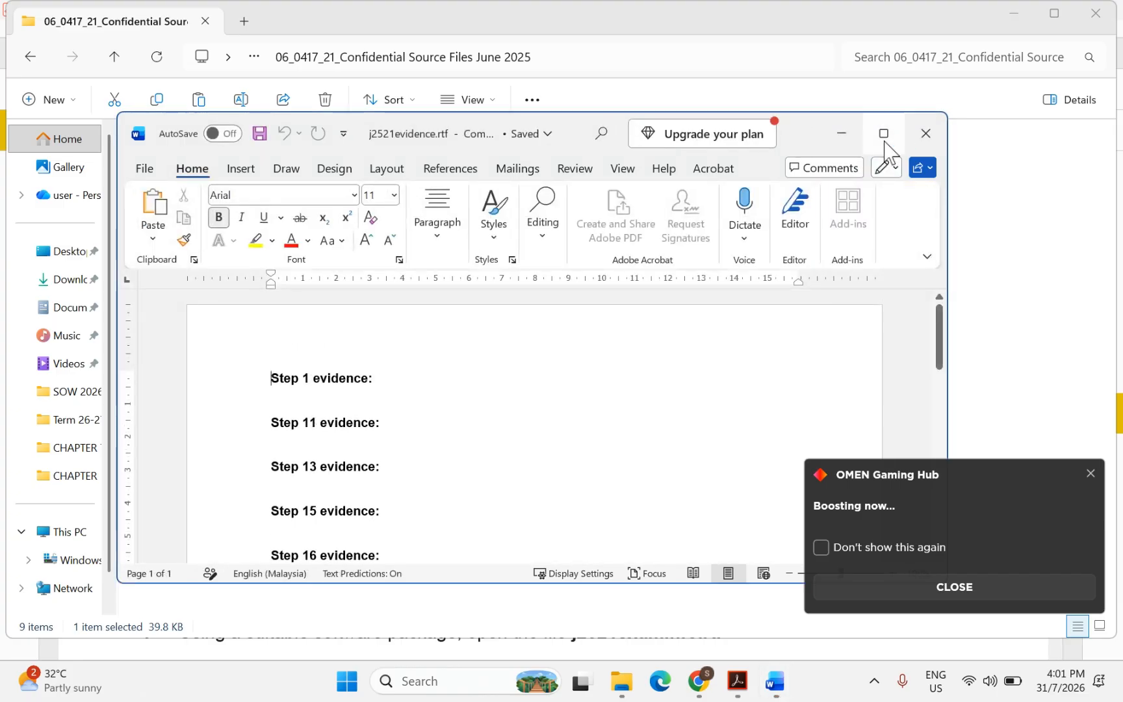
click(884, 134)
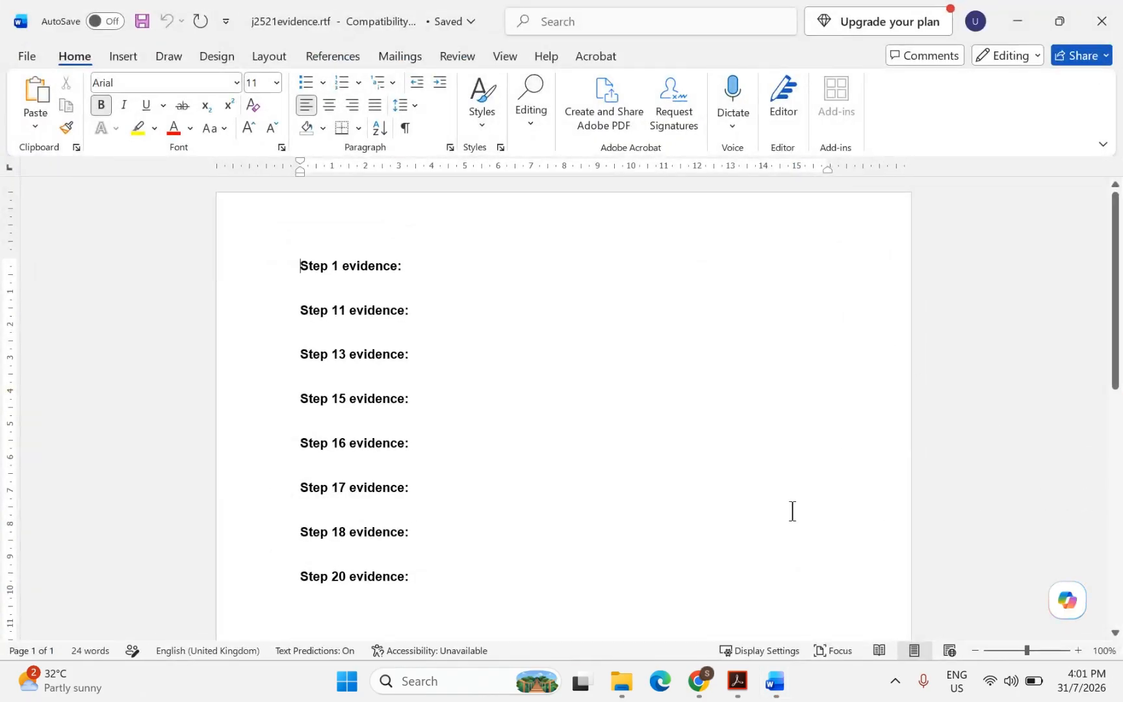
click(738, 680)
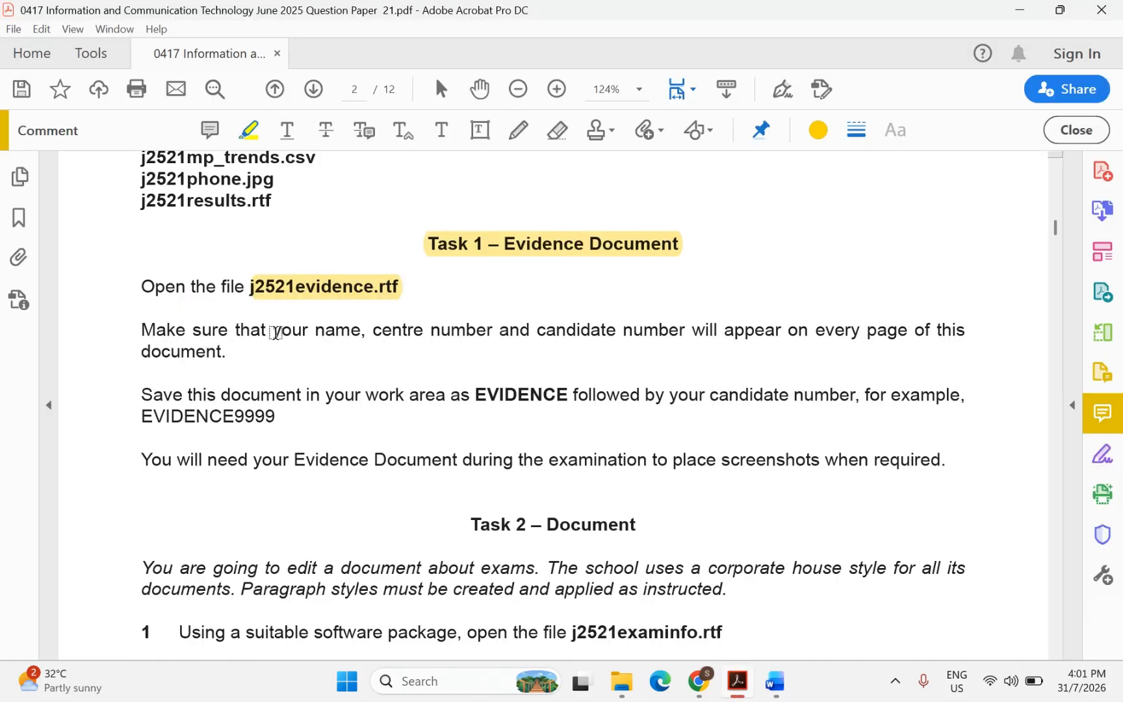
Highlight 'your name', 'centre number', 'candidate number' and 'every page', then return to Word
drag(273, 331, 462, 332)
drag(532, 332, 622, 330)
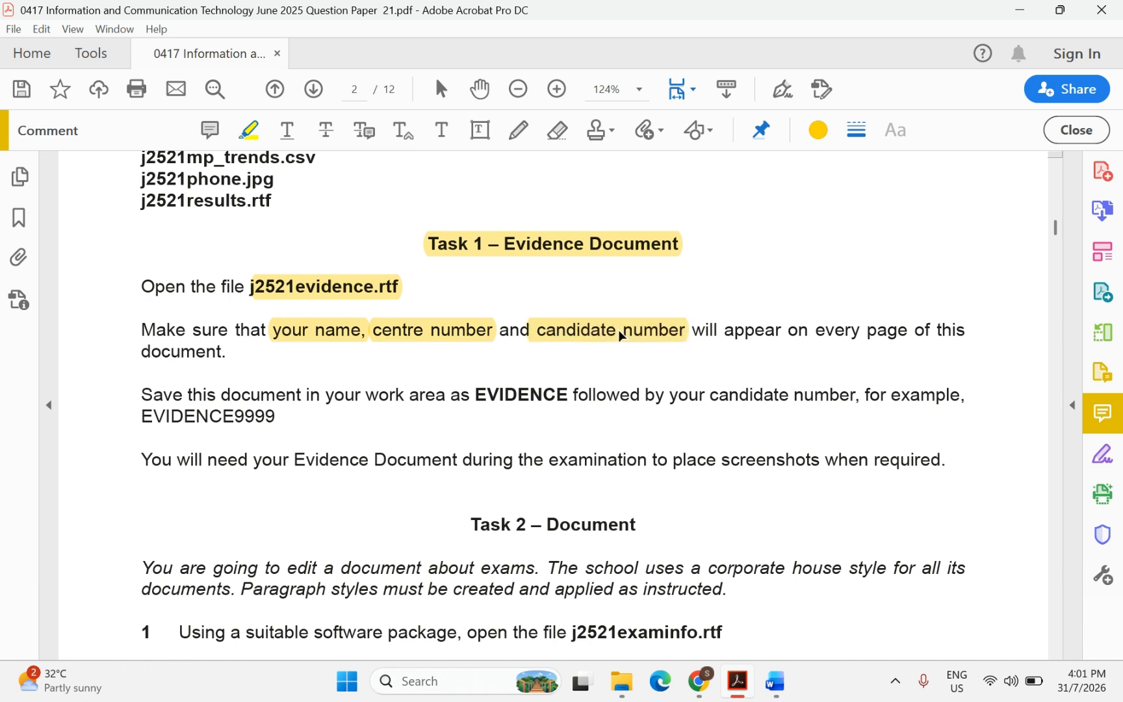
drag(811, 330, 906, 333)
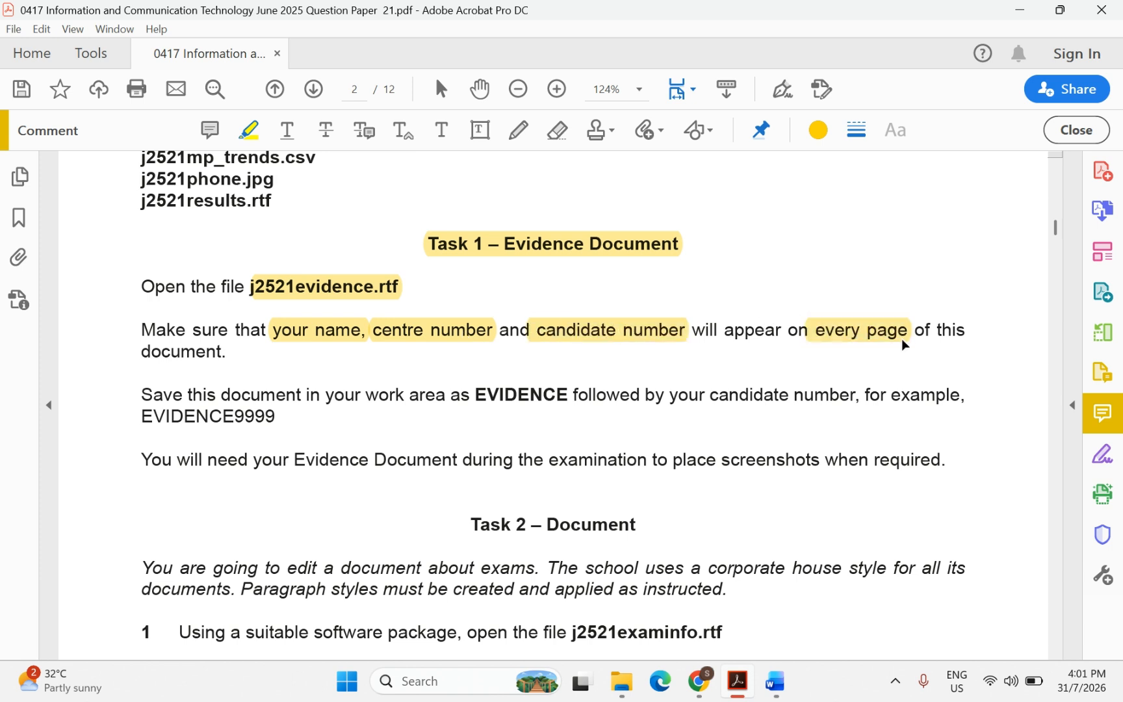
click(777, 682)
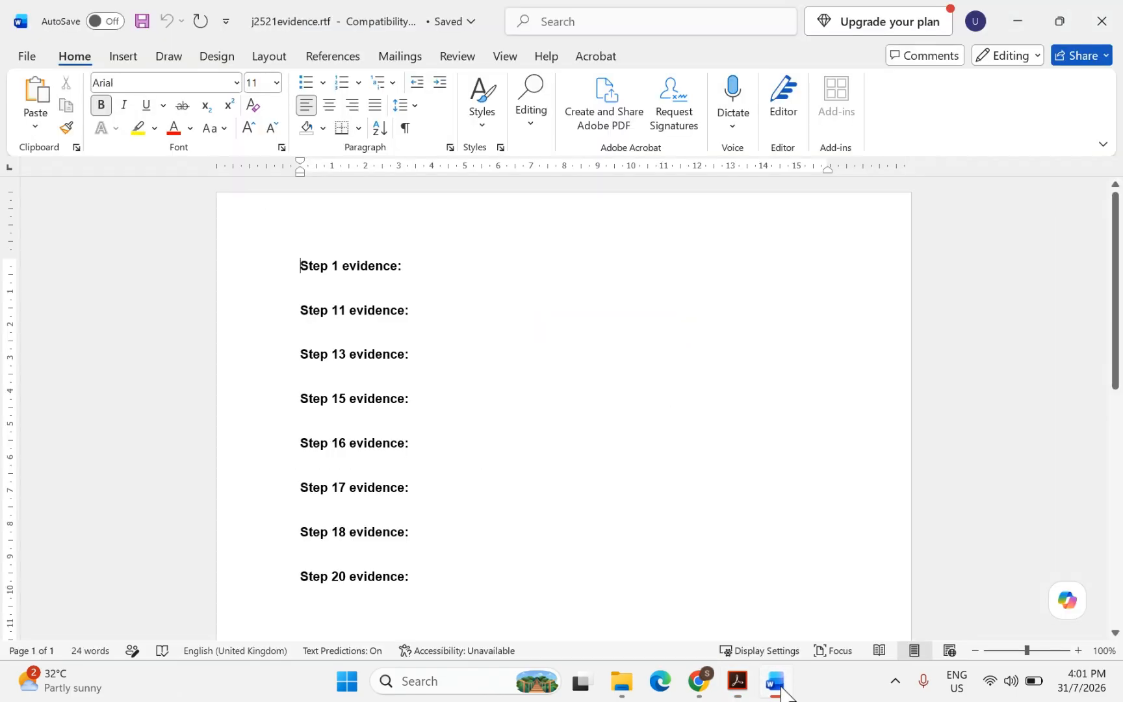
Enter the candidate's name, centre number and candidate number in the header, then return to the question paper
double_click(309, 213)
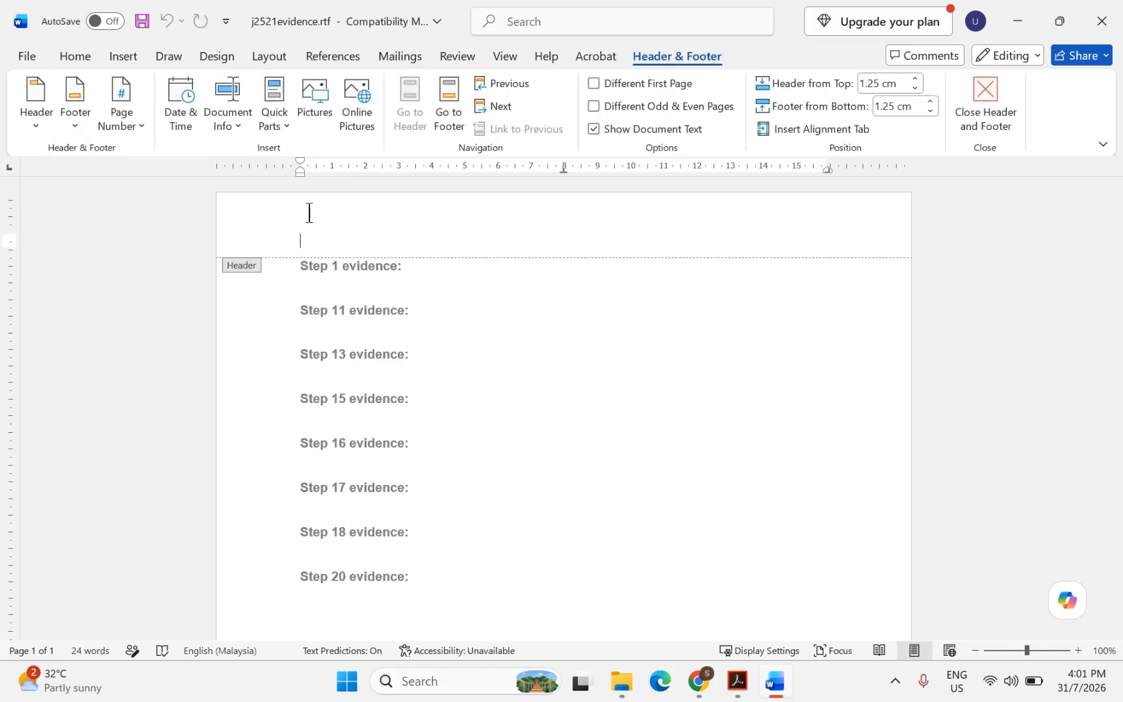
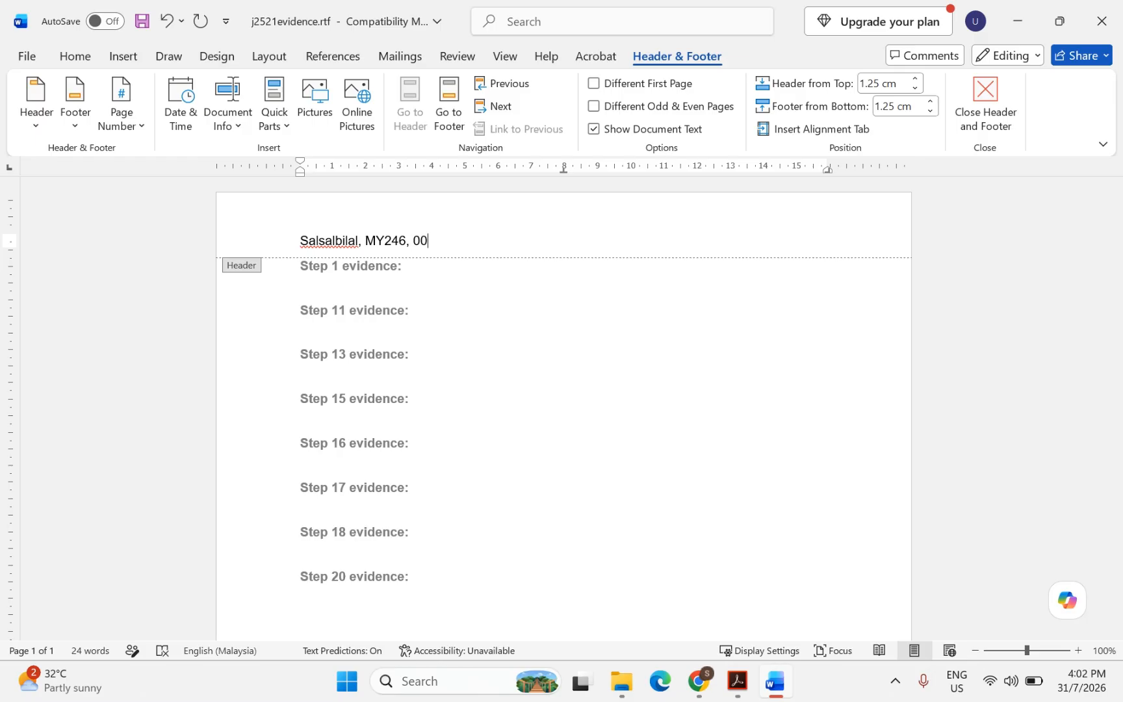
mouse_move(689, 686)
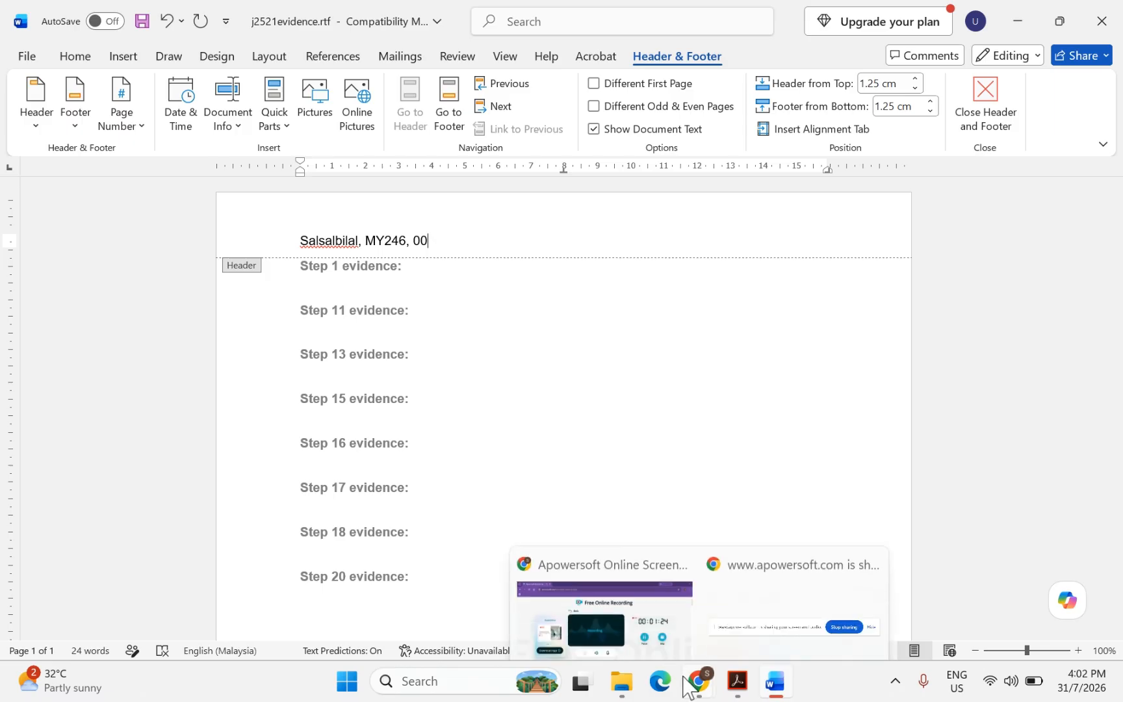
click(737, 682)
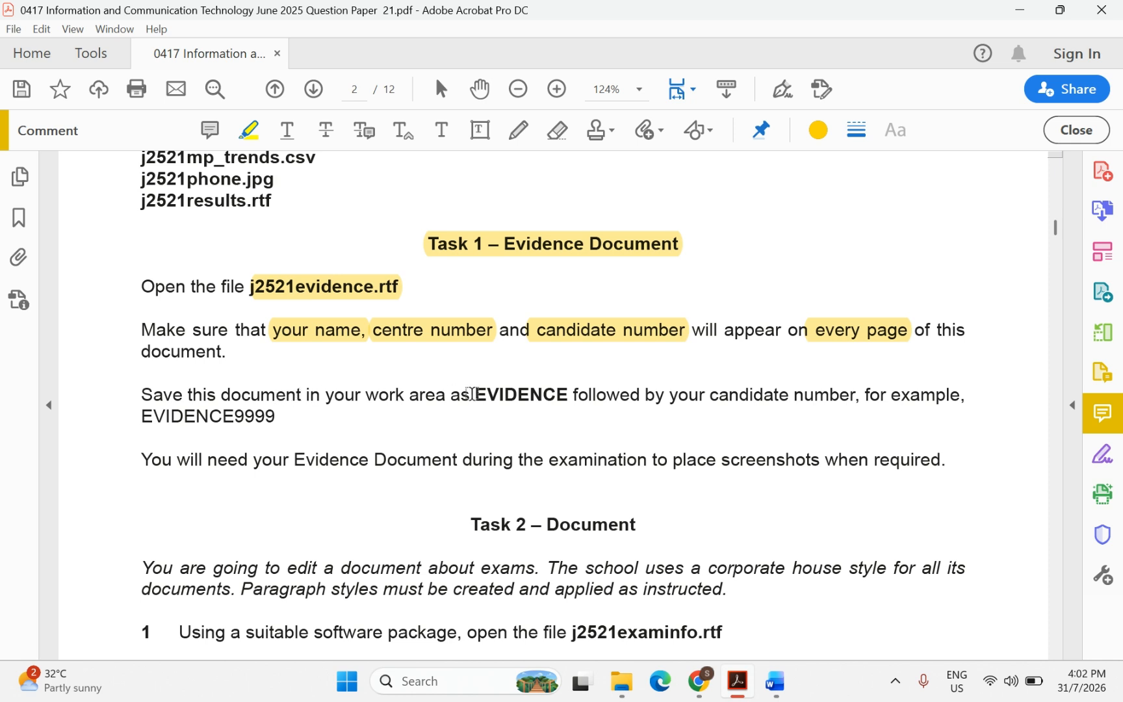
Highlight EVIDENCE, 'your candidate number' and the EVIDENCE9999 example, then return to Word
drag(471, 394, 563, 404)
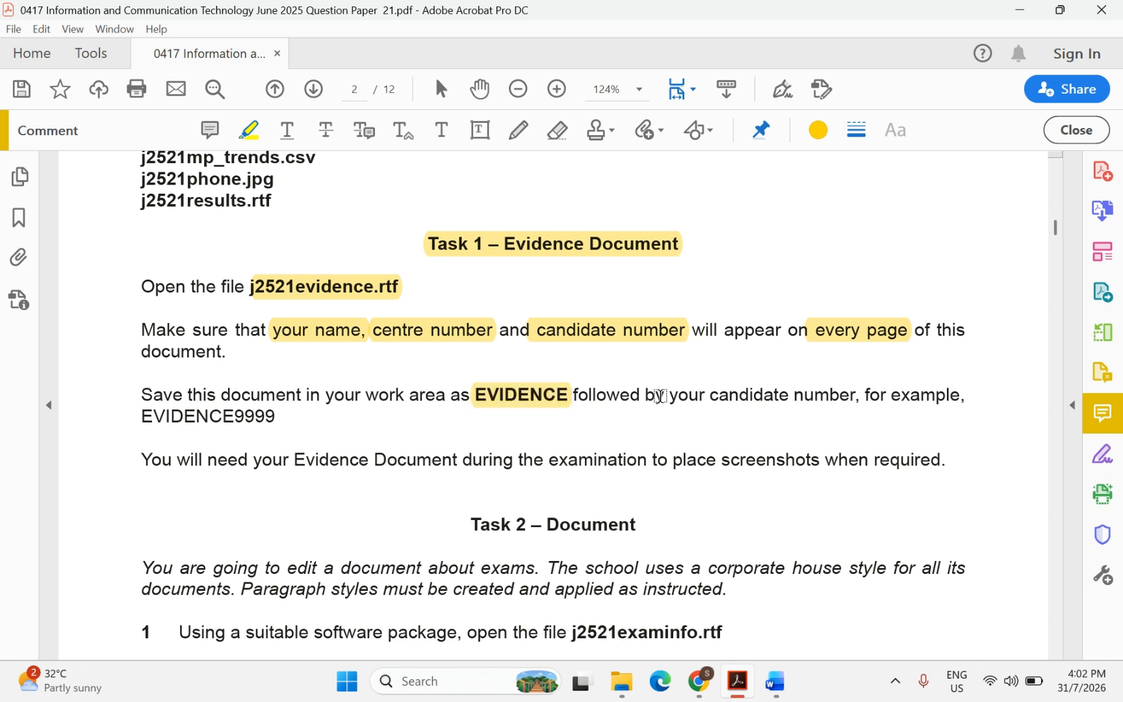
drag(662, 395, 857, 399)
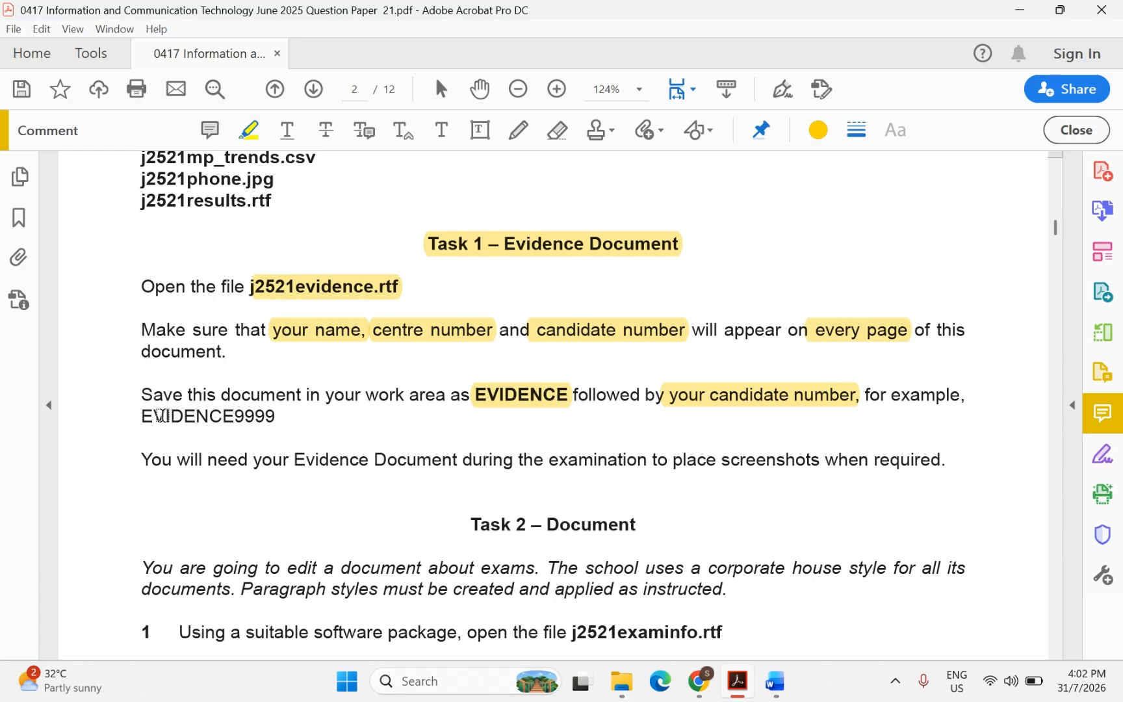
drag(163, 415, 270, 422)
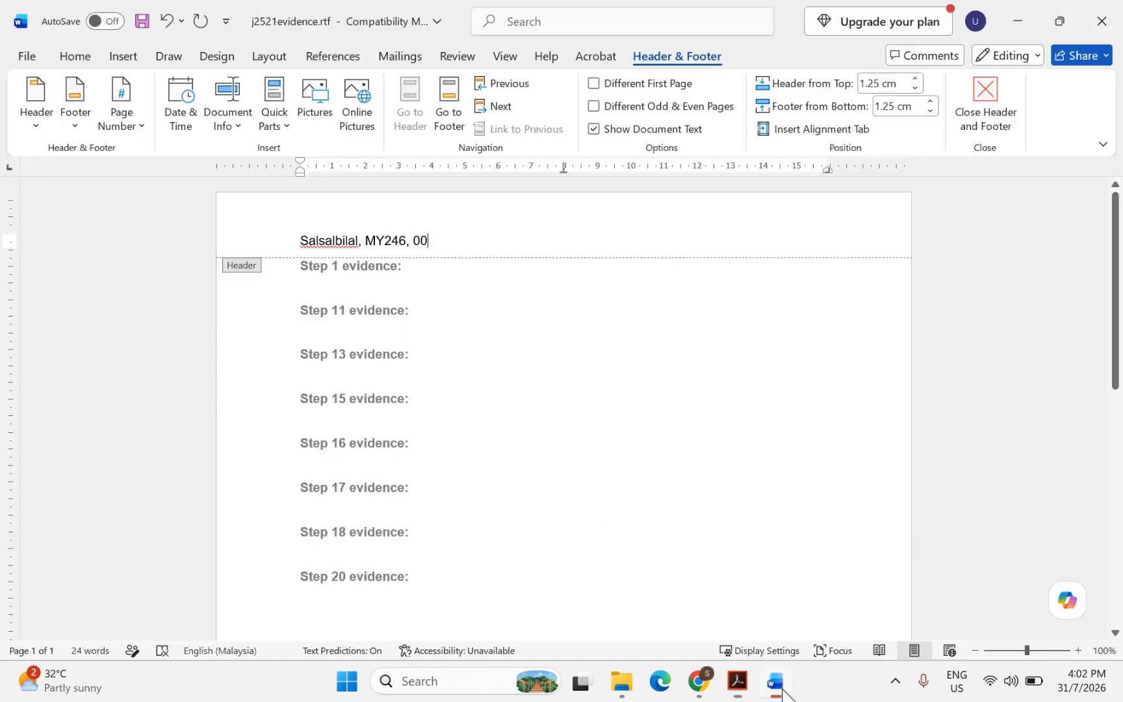
click(777, 681)
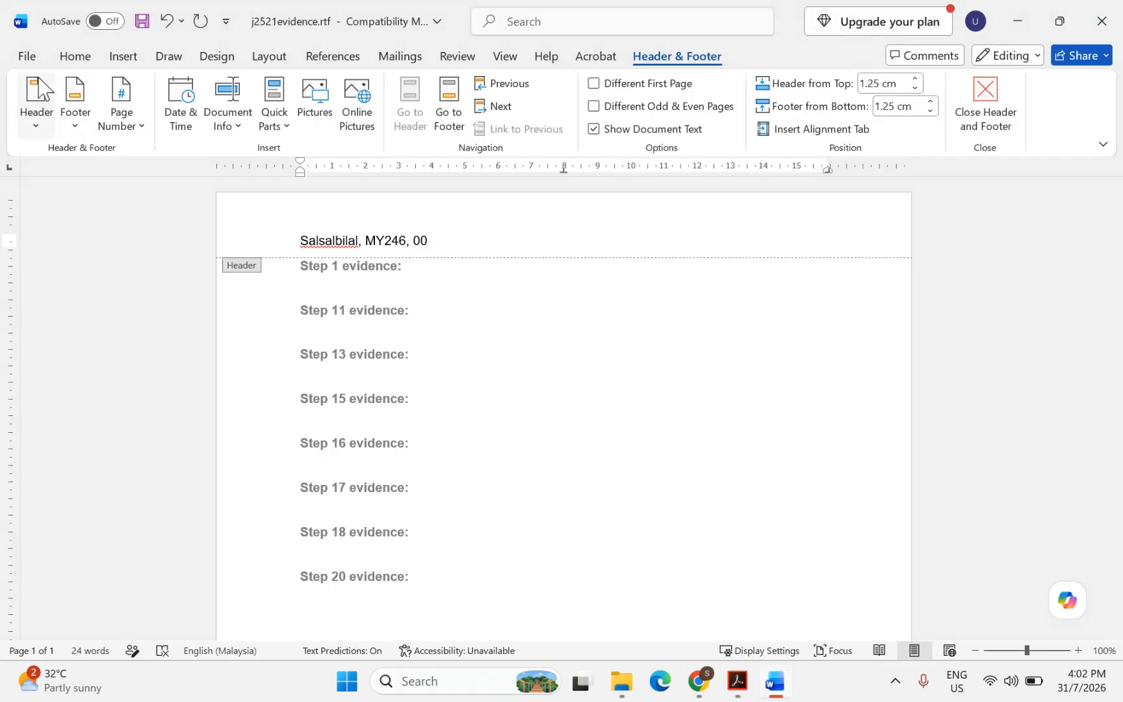
Save the evidence document as EVIDENCE00.docx in Word Document format, accepting the format upgrade
click(26, 57)
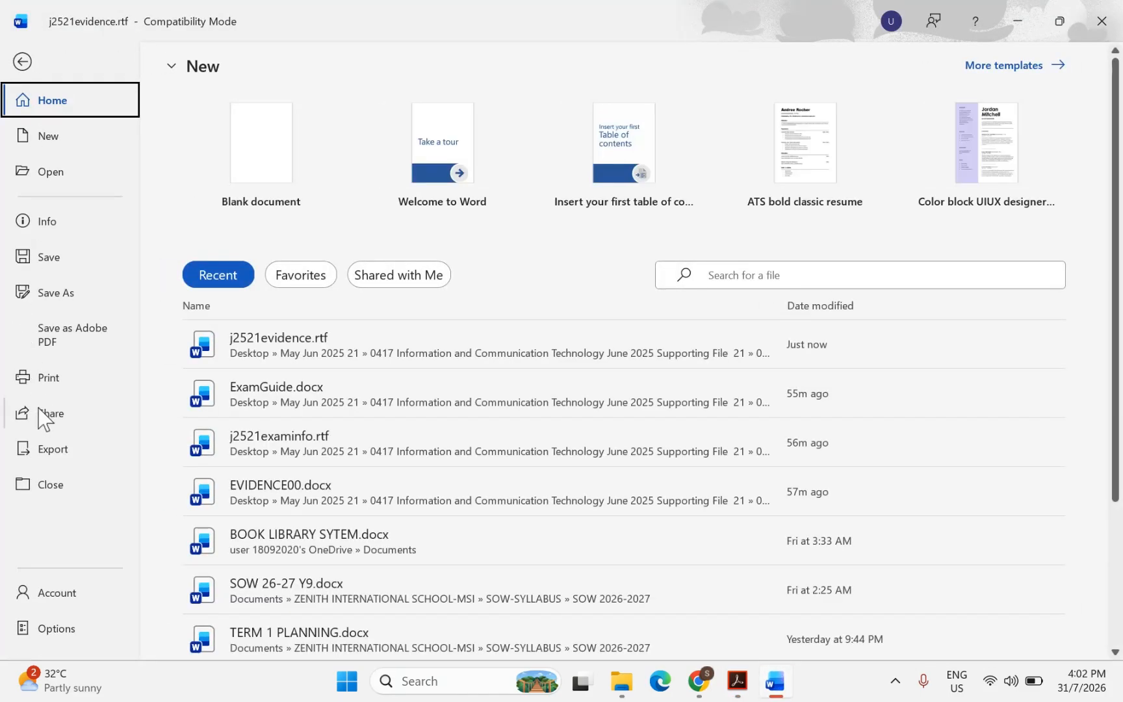
click(54, 292)
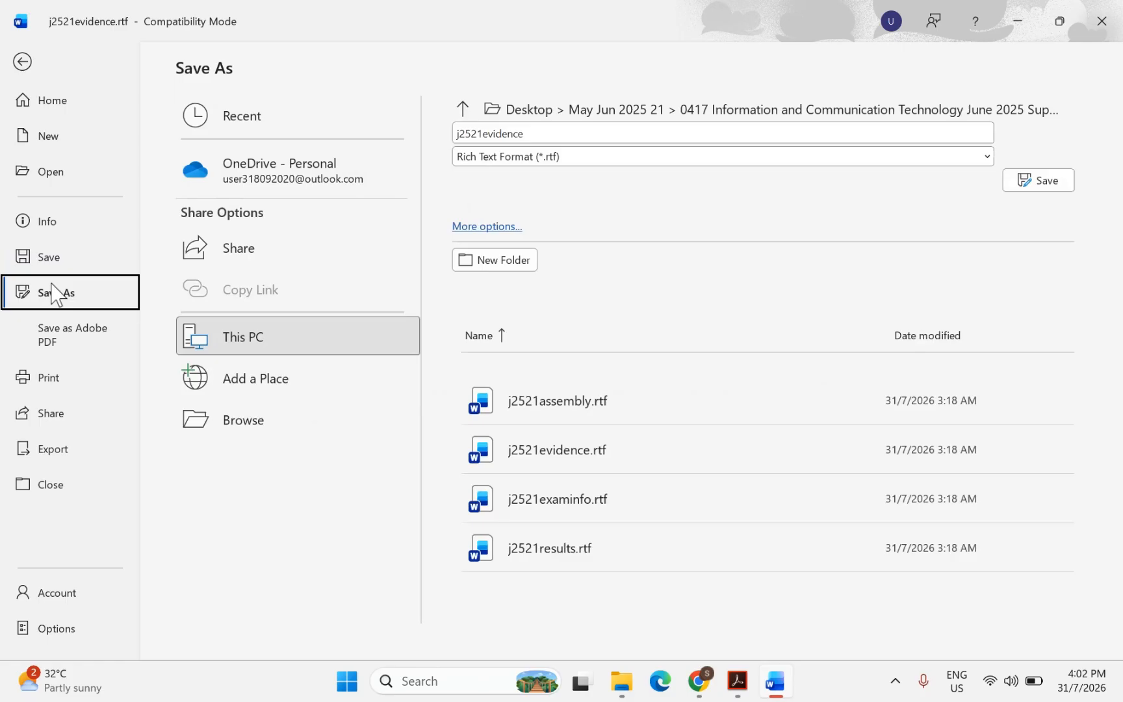
click(227, 422)
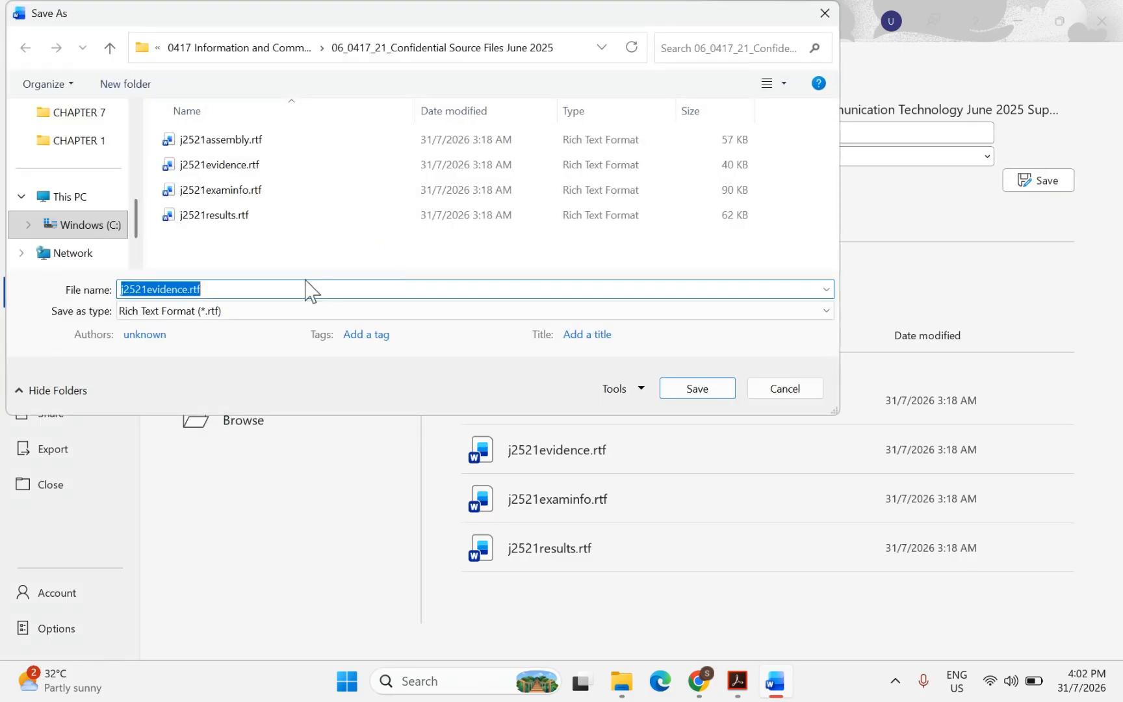
text(E)
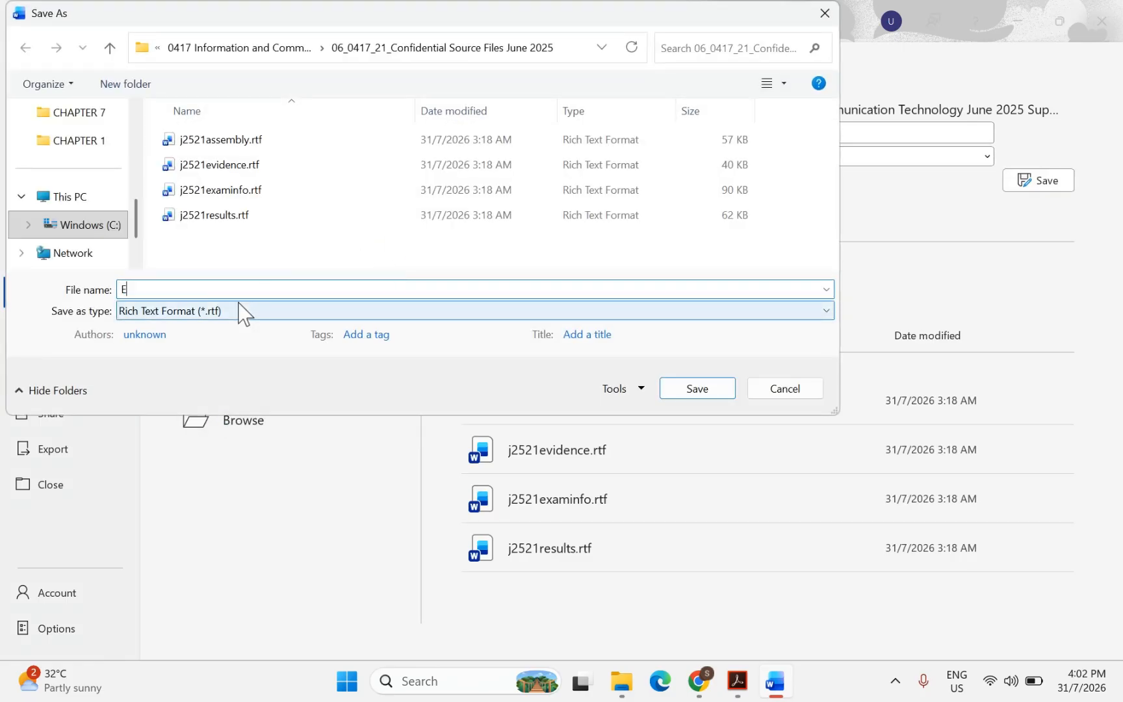
text(VIDENCE00)
click(143, 318)
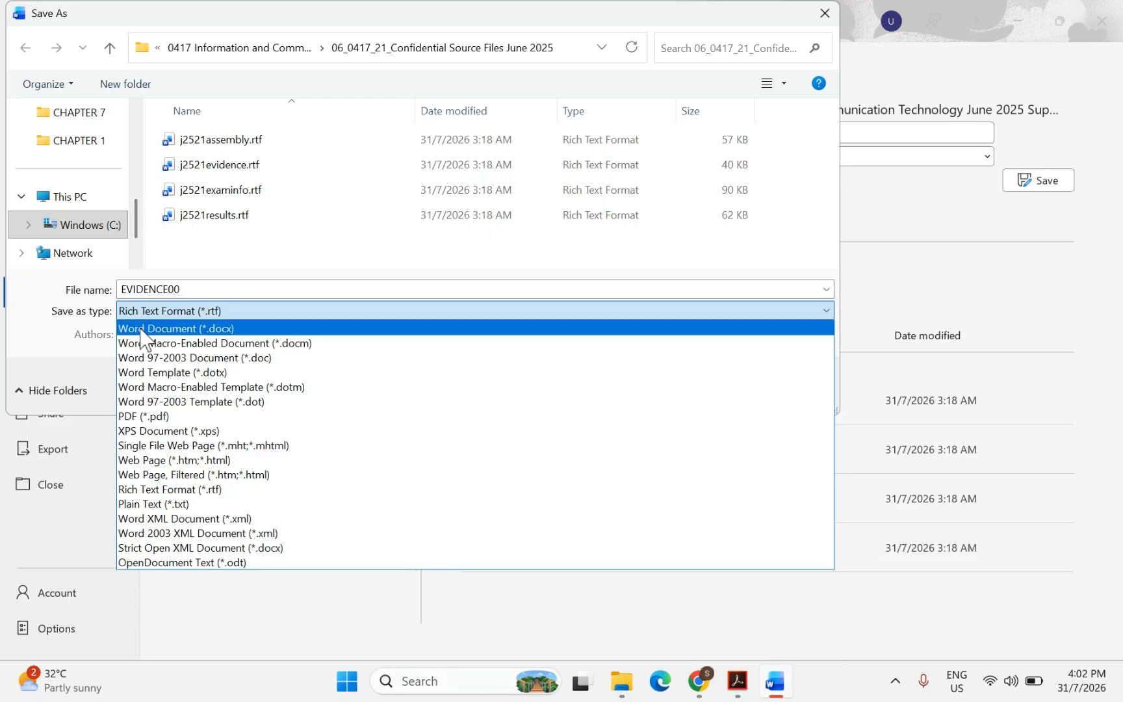
click(162, 330)
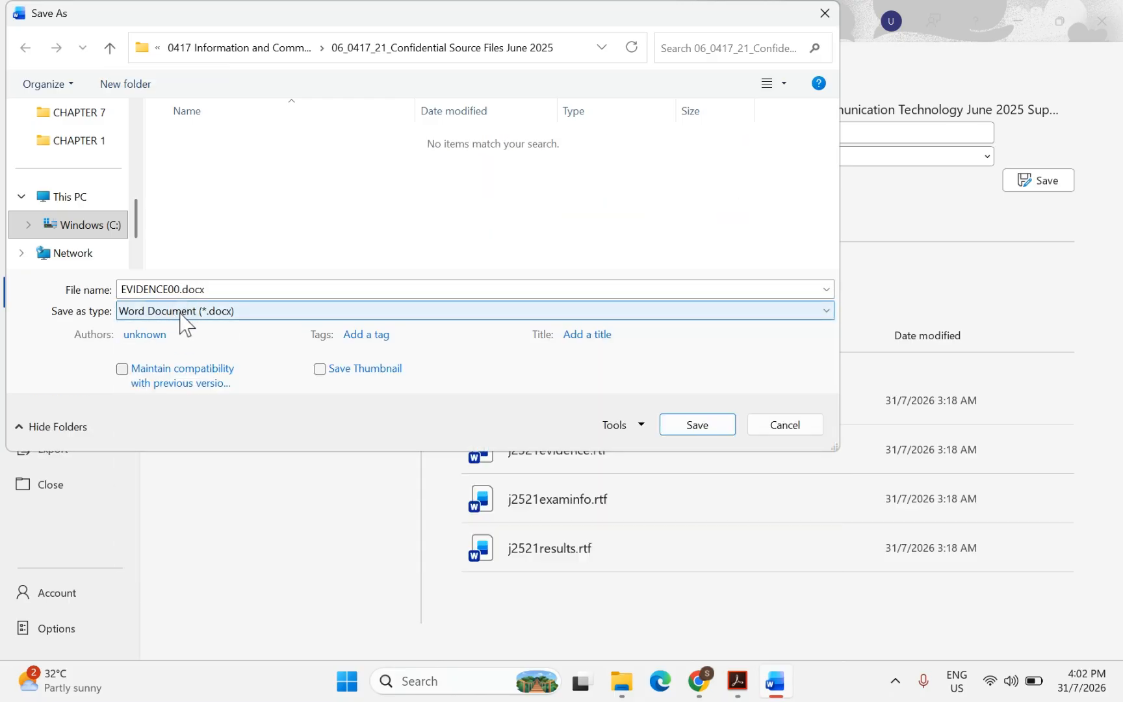
click(712, 422)
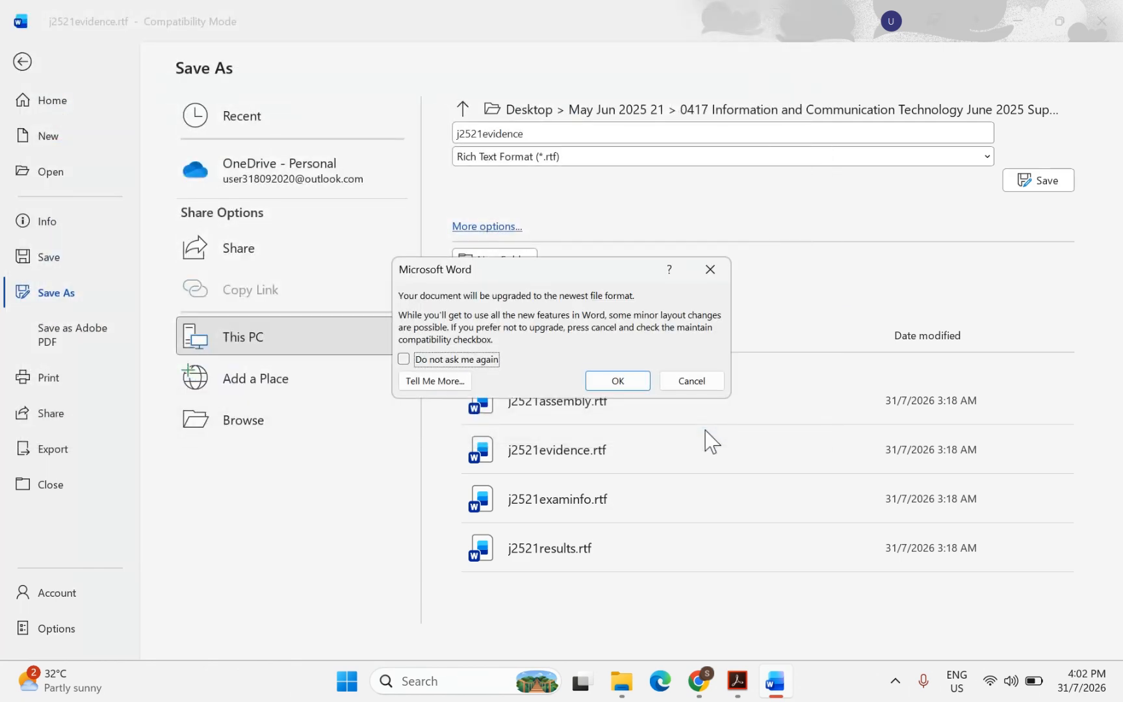
click(637, 386)
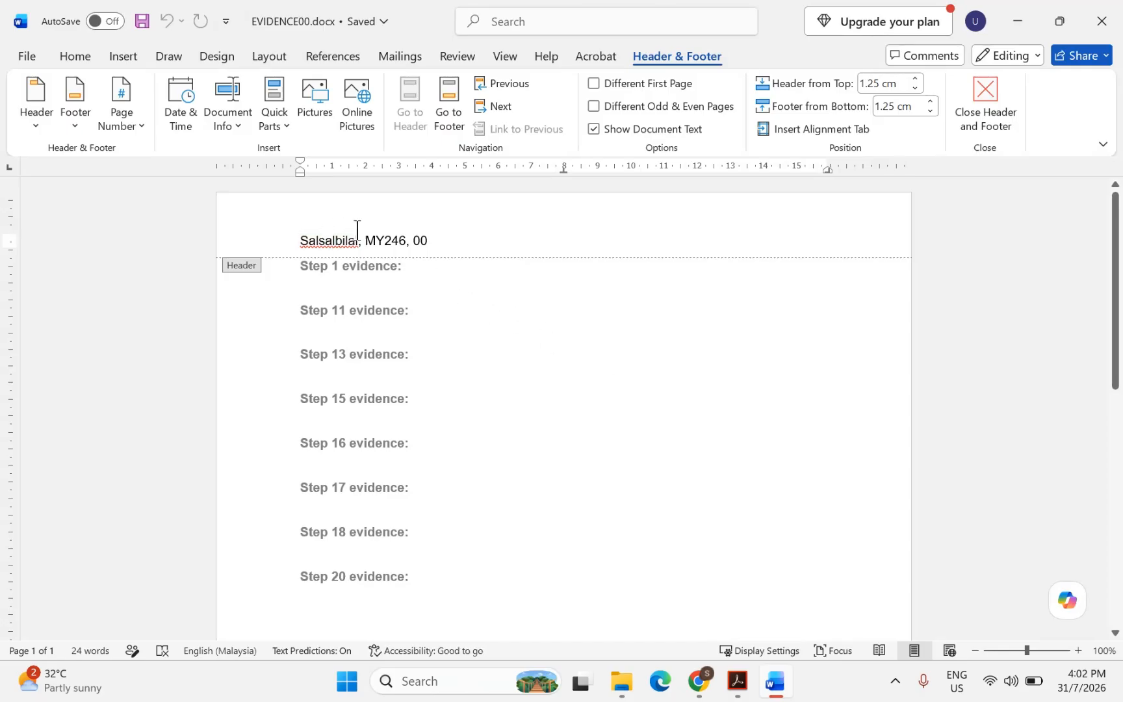
Close the Word header and highlight the word screenshots in the question paper
double_click(321, 285)
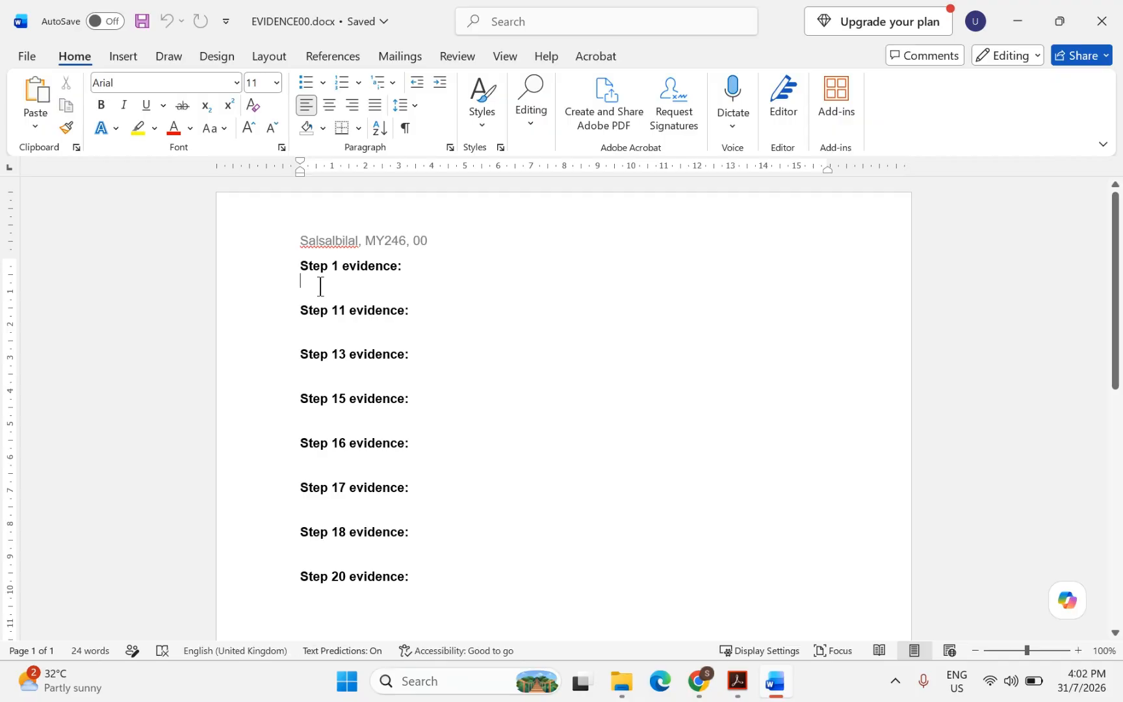
click(737, 680)
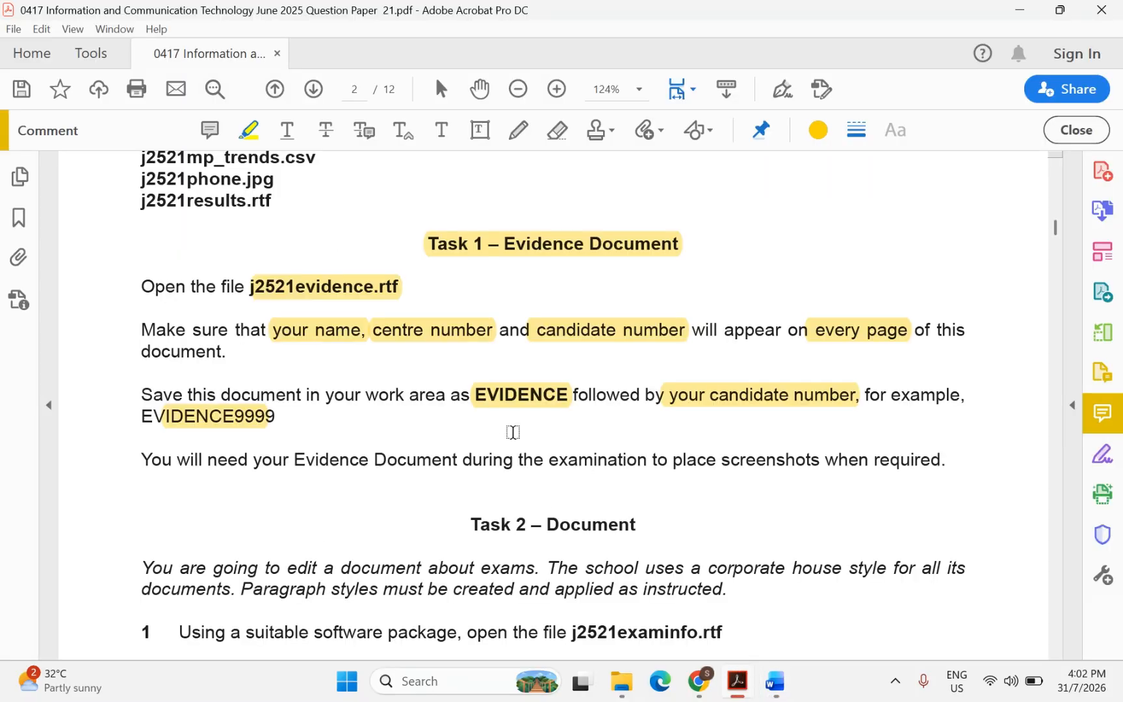
scroll(513, 432, down, 1)
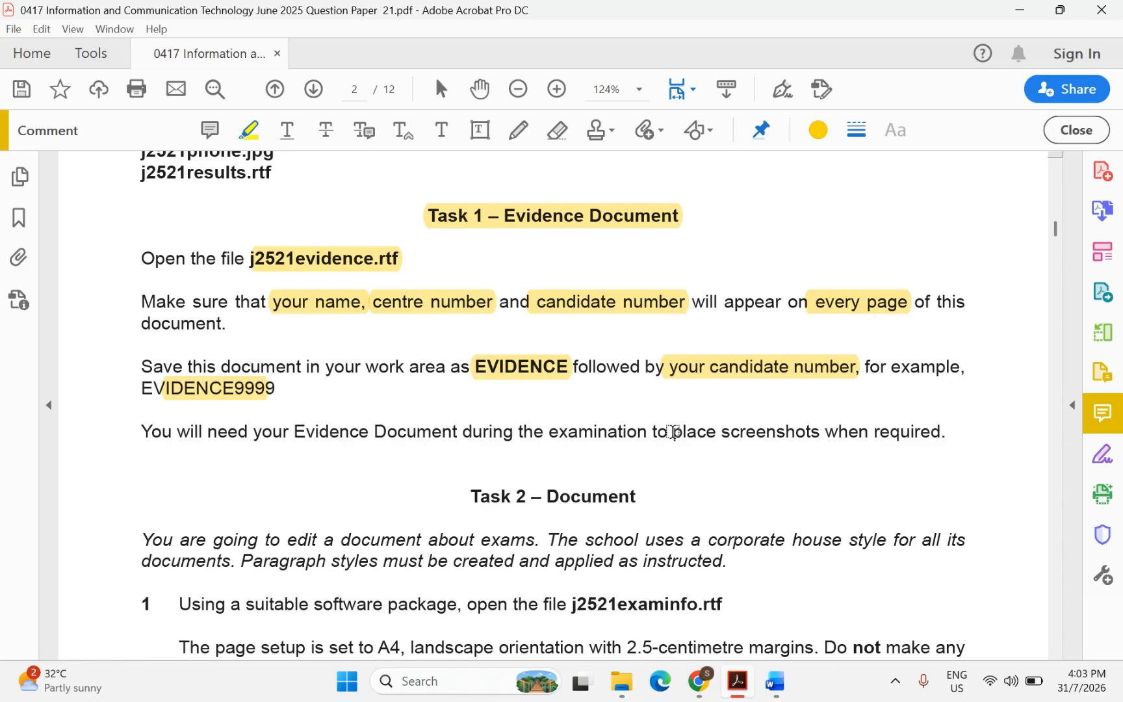
drag(722, 434, 812, 442)
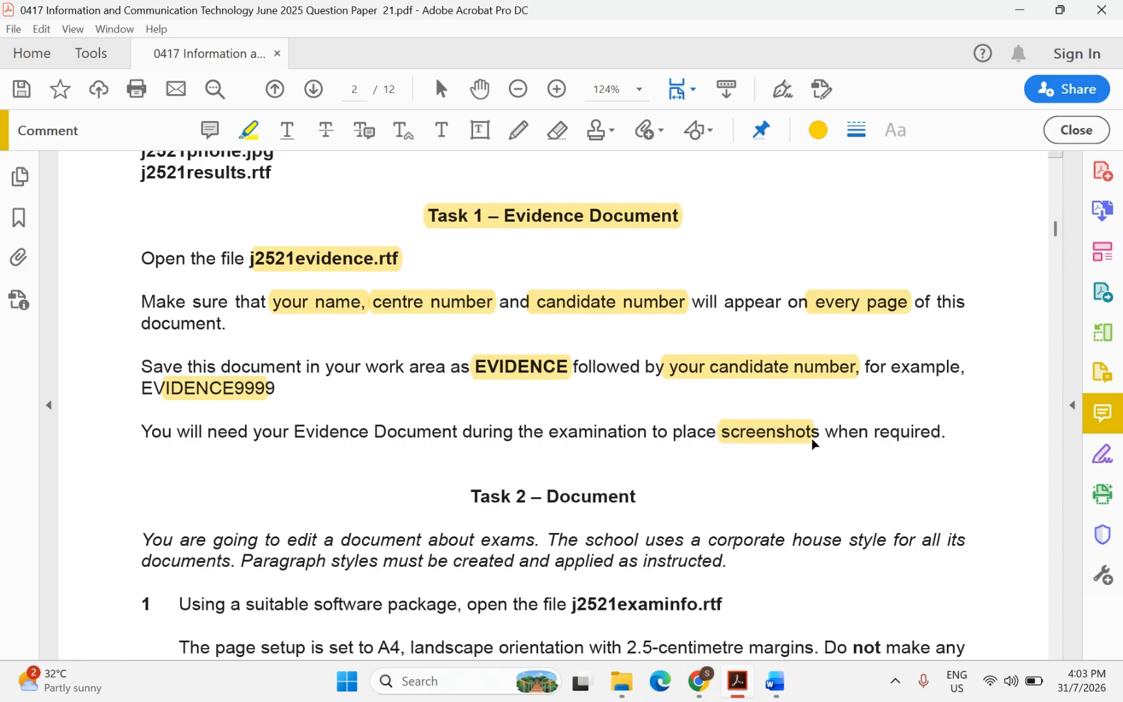
Highlight the Task 2 – Document heading and the file name j2521examinfo
scroll(685, 442, down, 3)
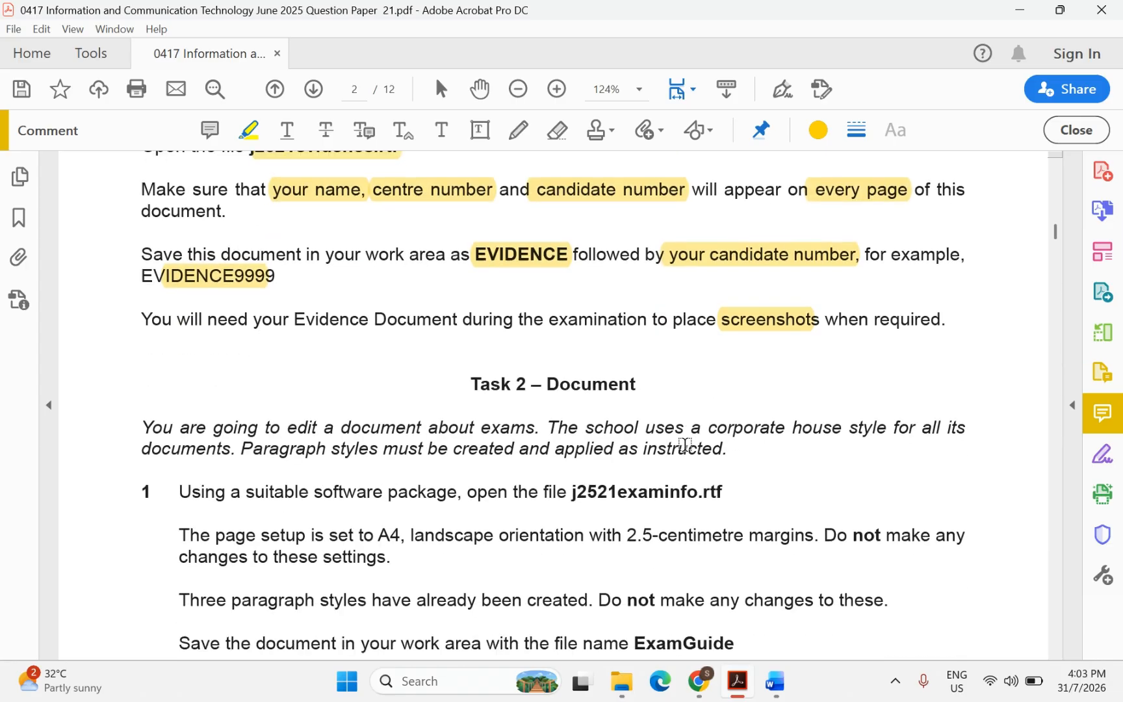
scroll(686, 444, down, 2)
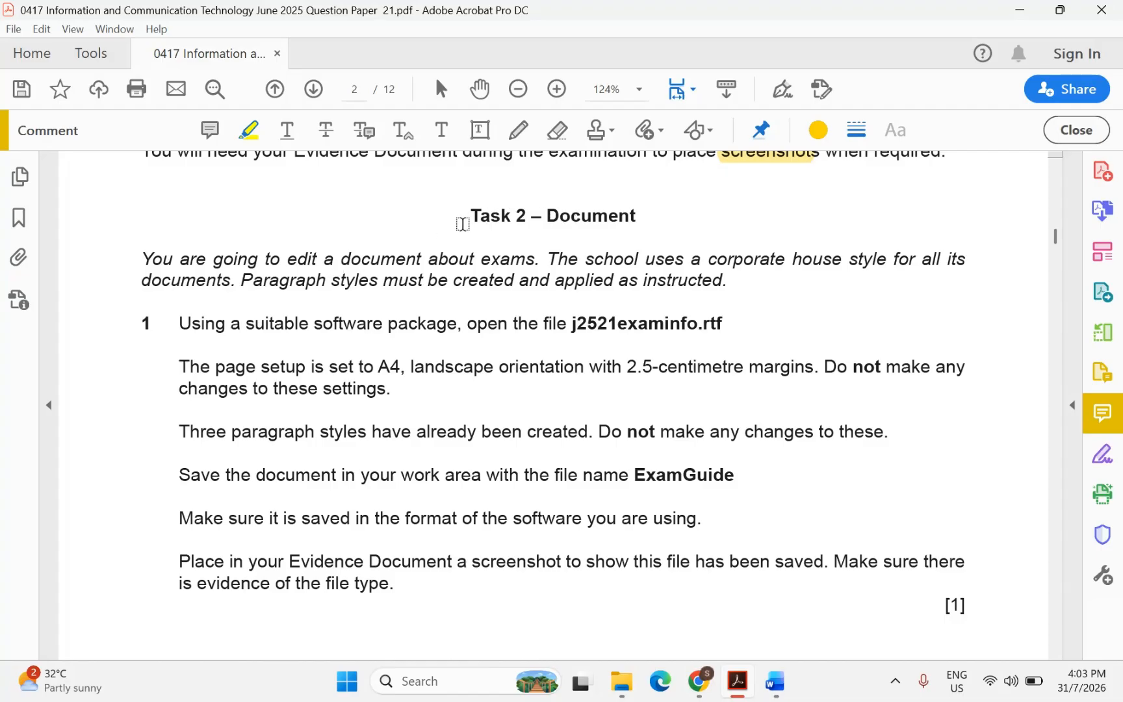
drag(465, 219, 613, 229)
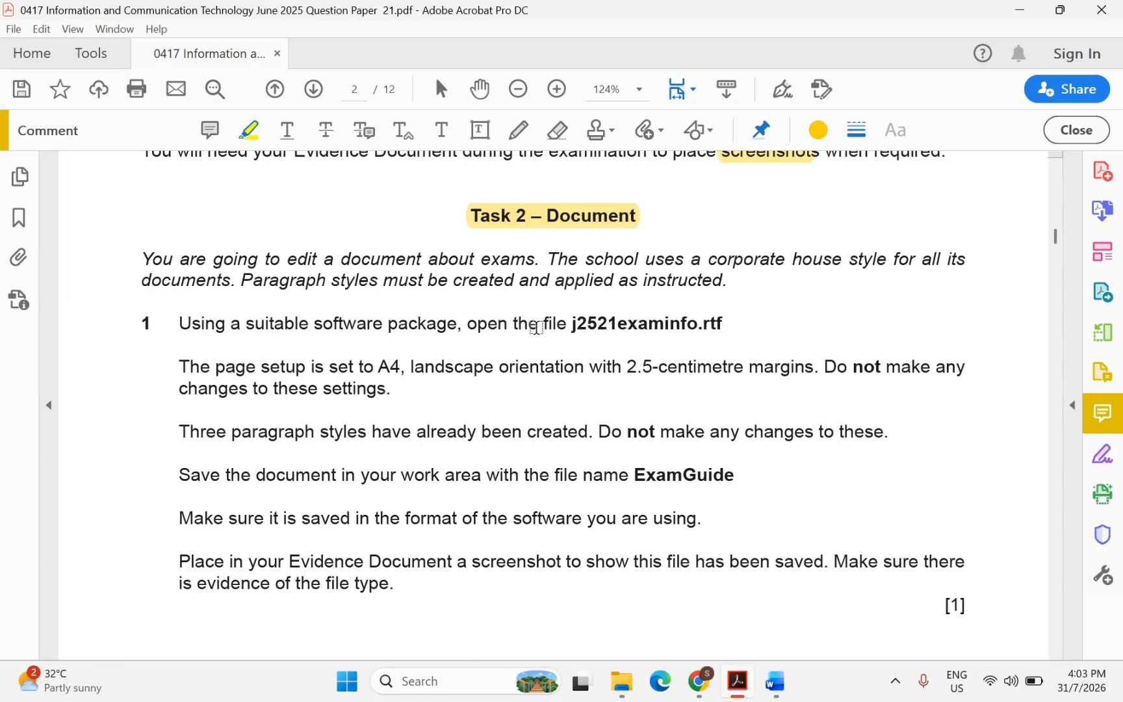
double_click(584, 321)
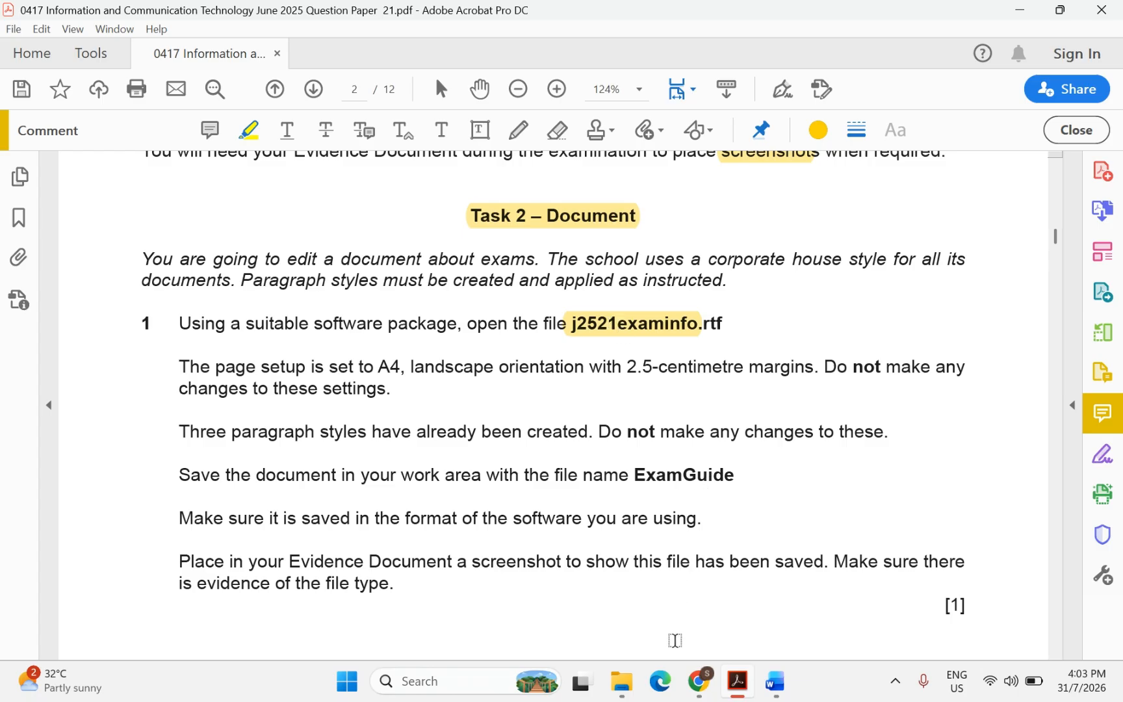
Open j2521examinfo.rtf from the source files folder in Word and enable editing
click(627, 693)
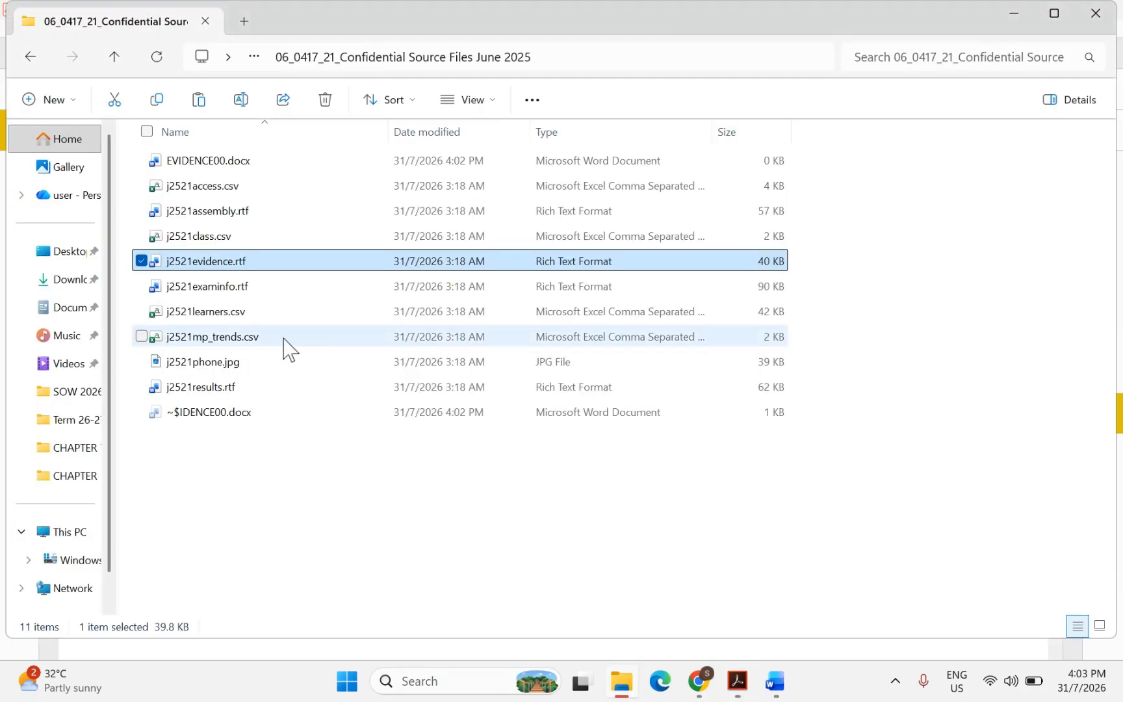
double_click(222, 289)
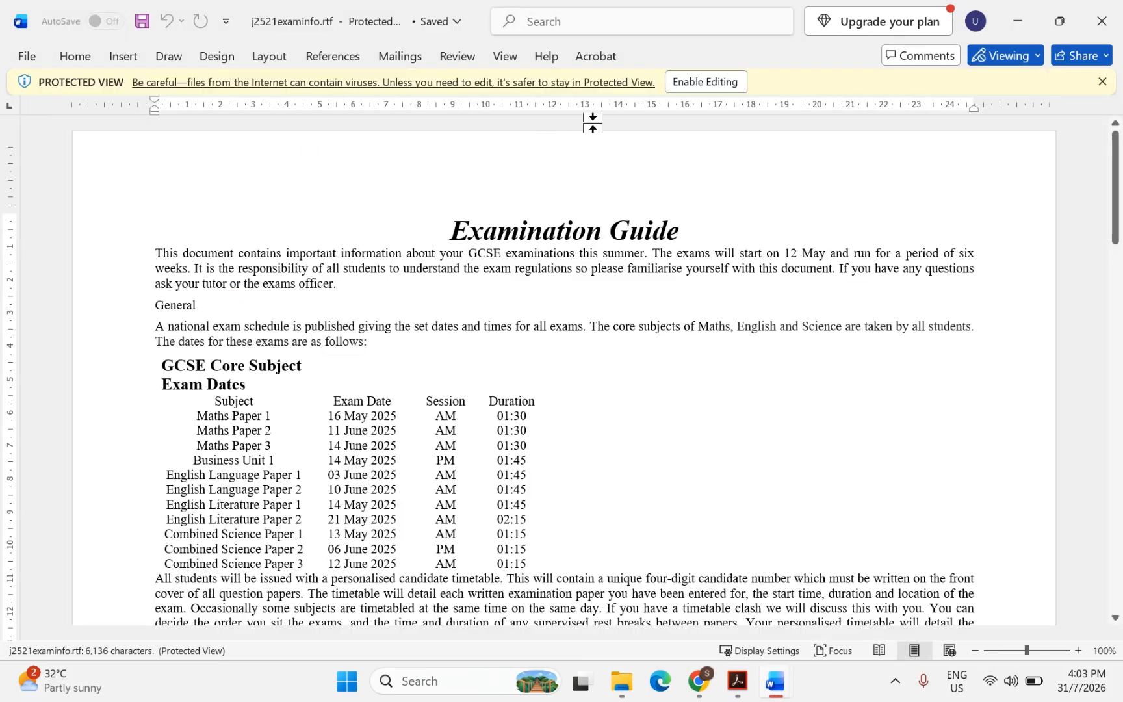
click(692, 82)
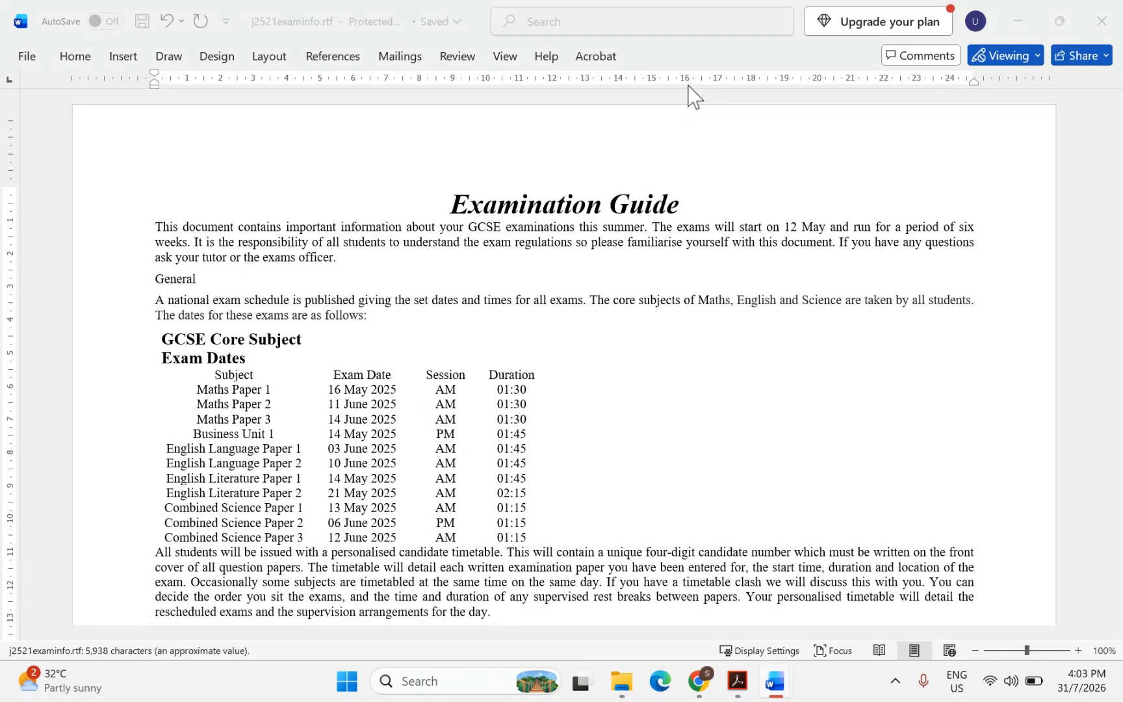
Highlight the word Save and the file name ExamGuide in Task 2 step 1
click(738, 681)
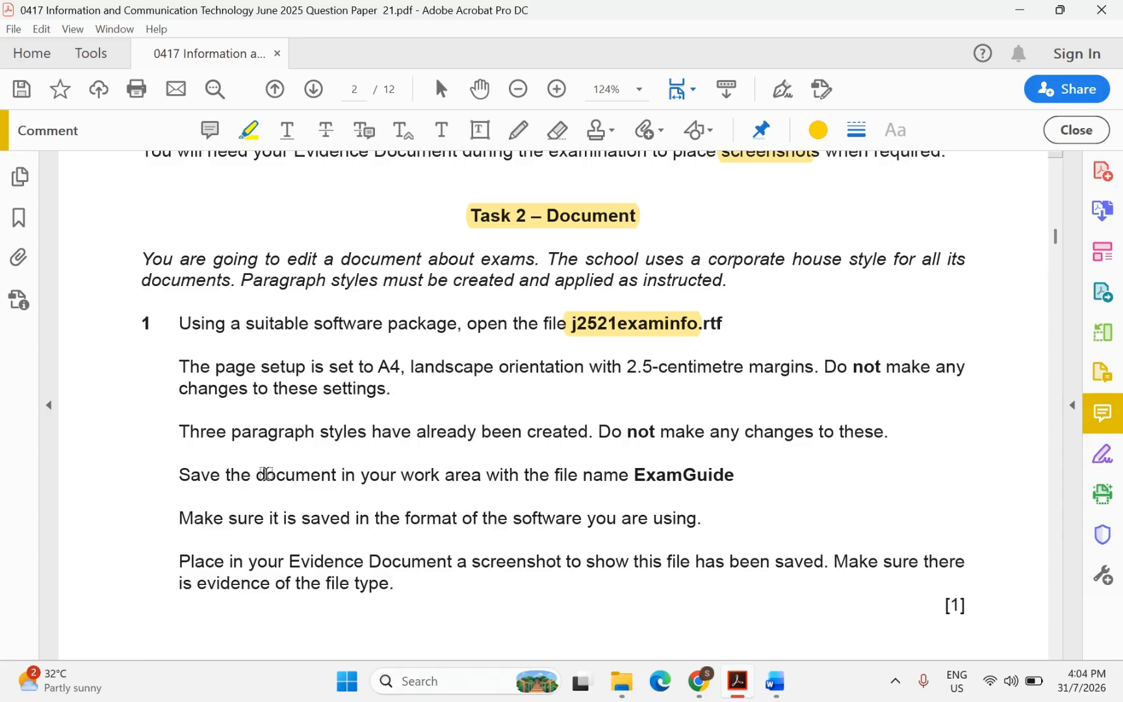
drag(177, 473, 228, 474)
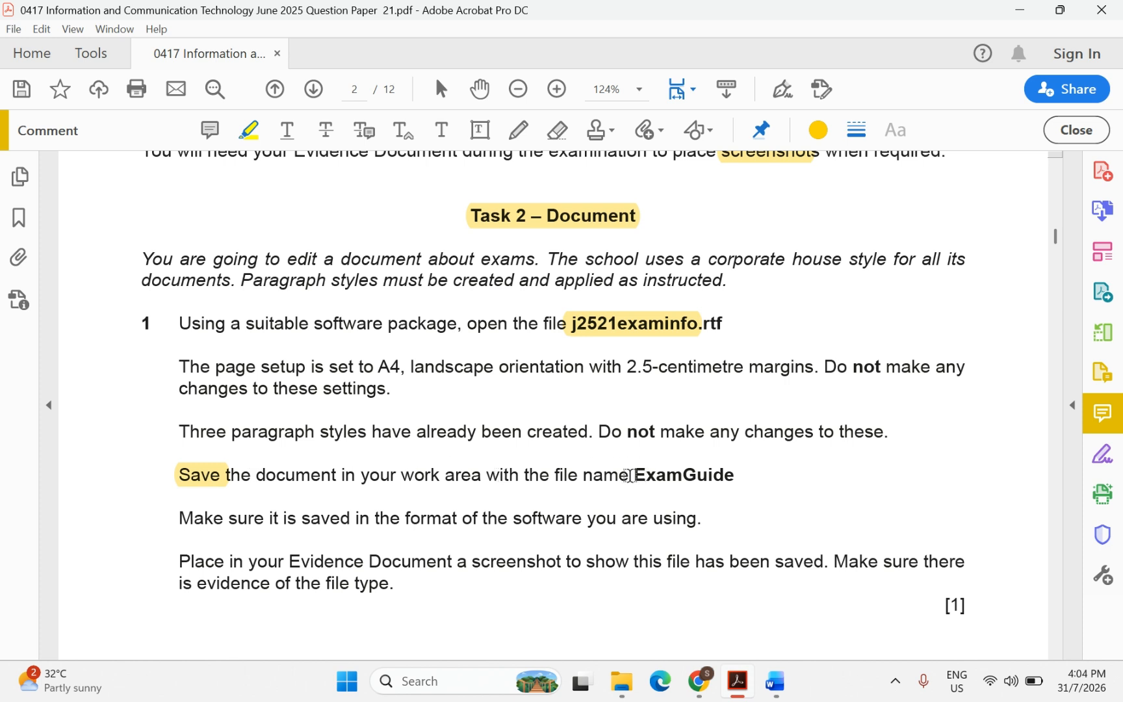
drag(633, 475, 735, 475)
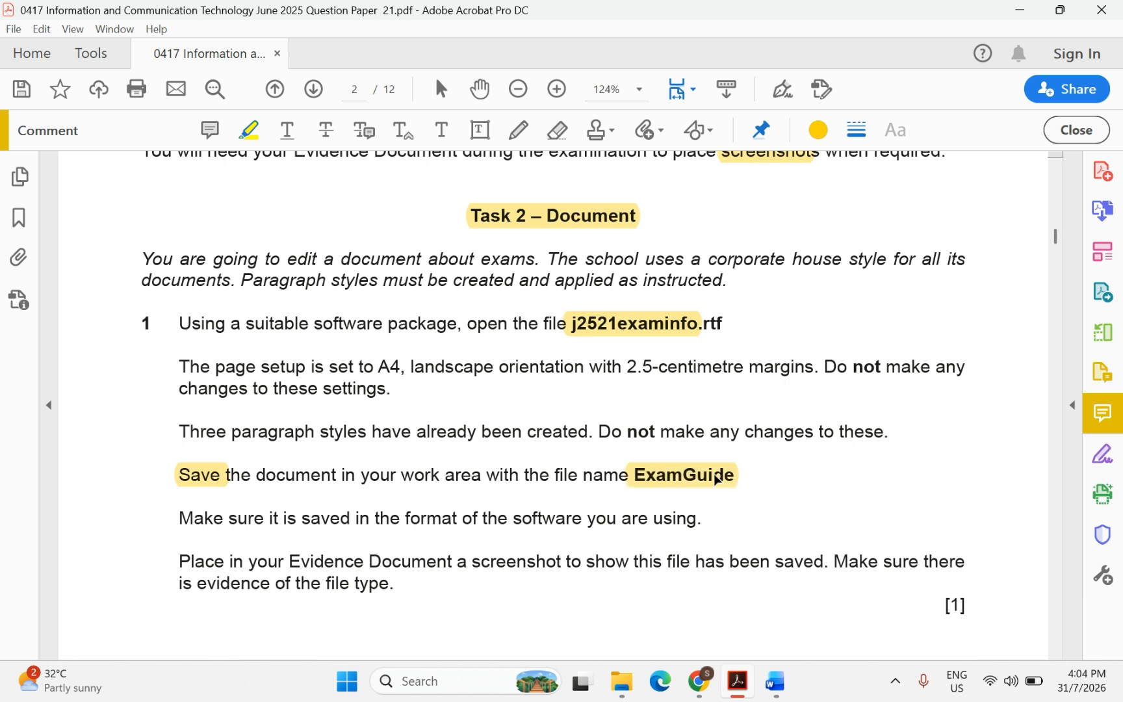
Start Save As on the exam information document and enter the name ExamGuide
mouse_move(776, 681)
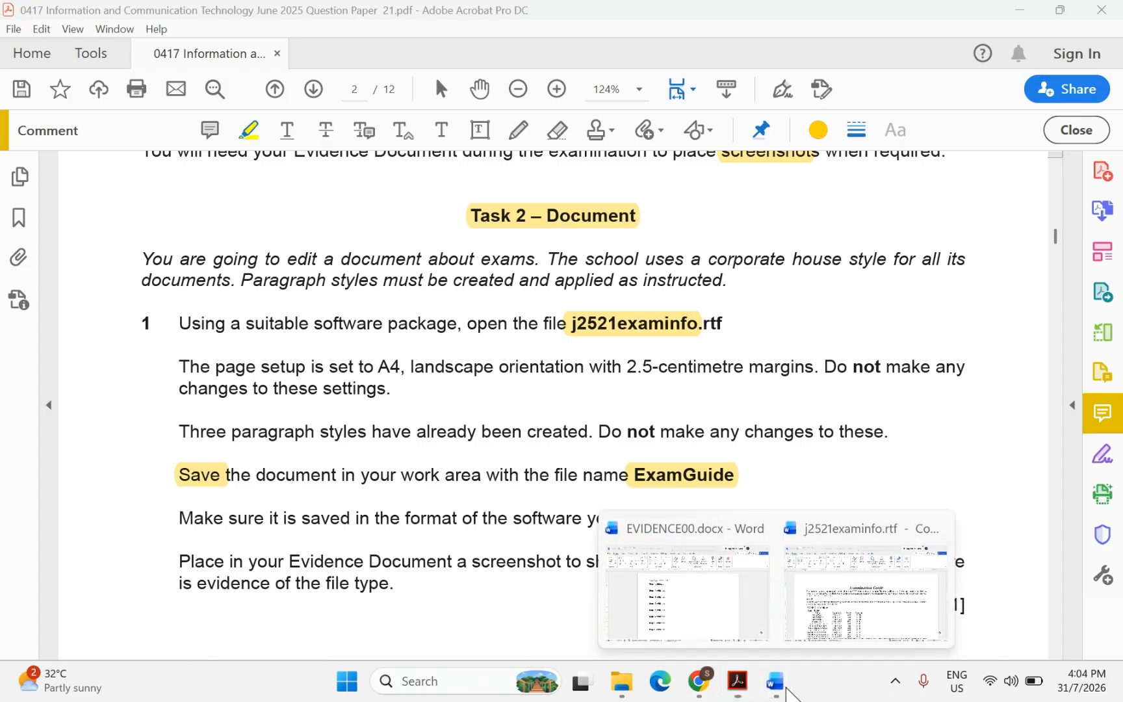
click(831, 623)
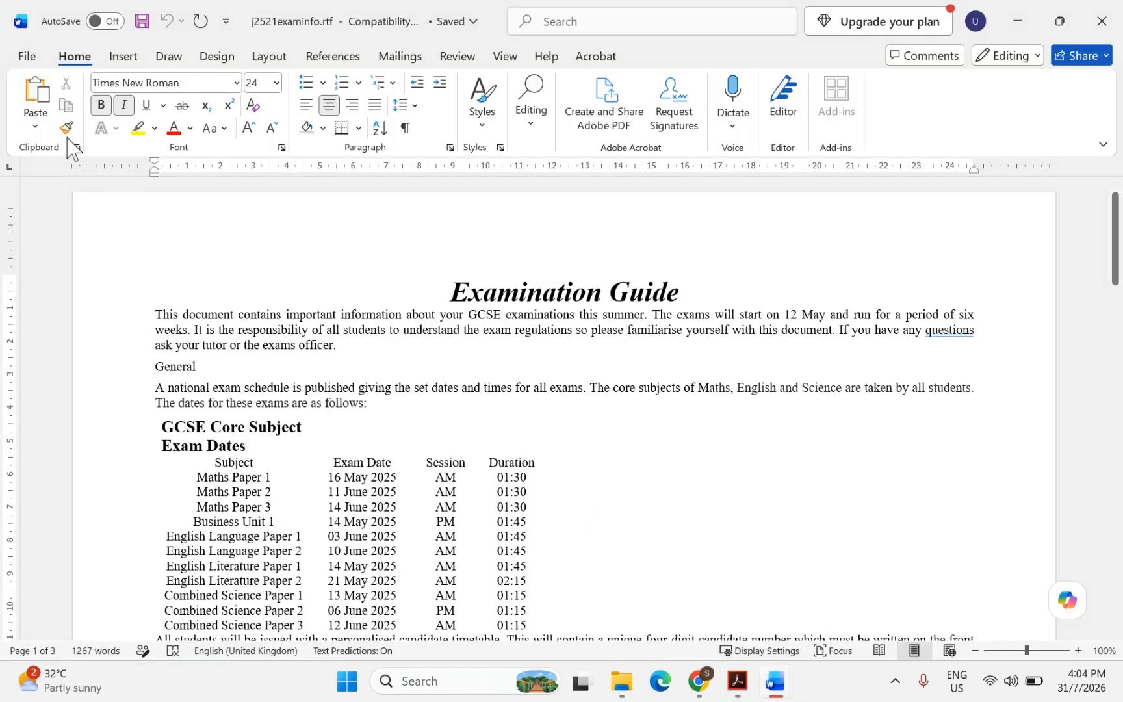
click(21, 61)
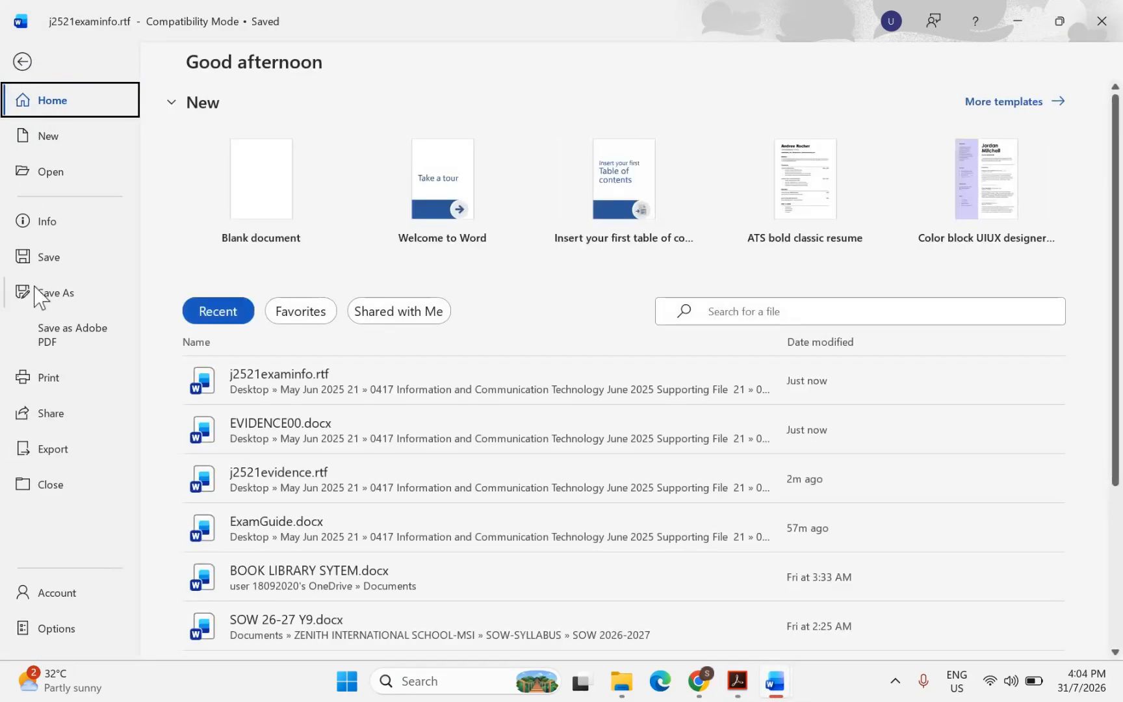
click(25, 291)
click(539, 133)
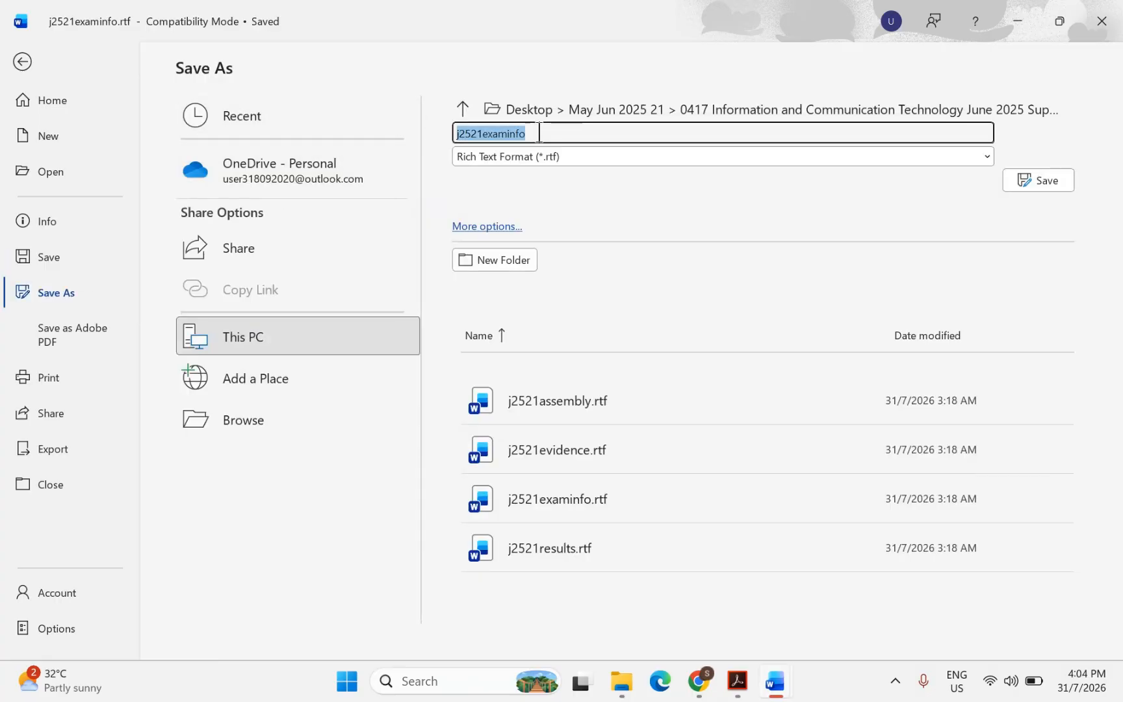
text(ExamGuide)
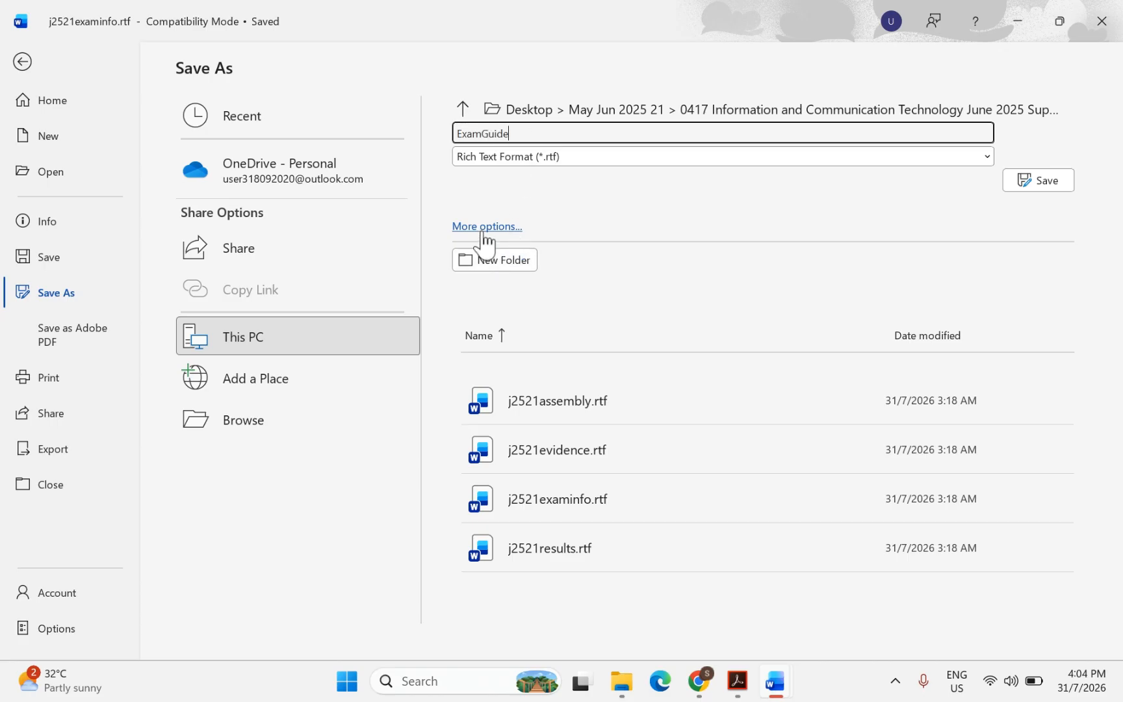
click(737, 681)
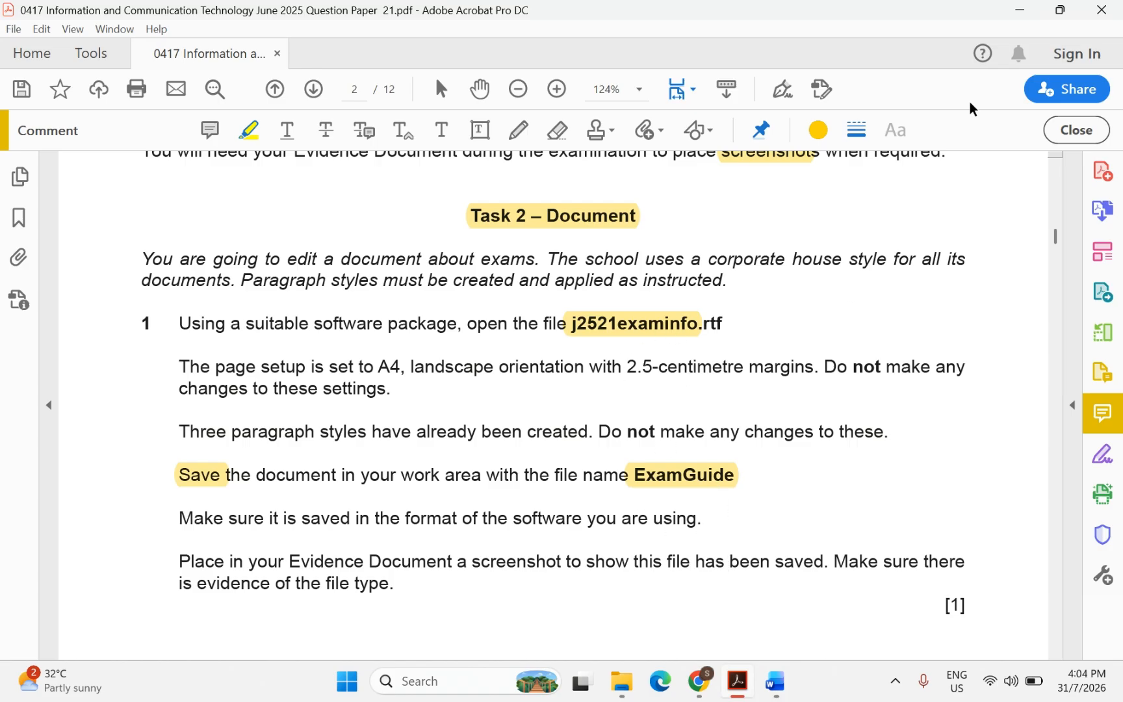
click(1018, 11)
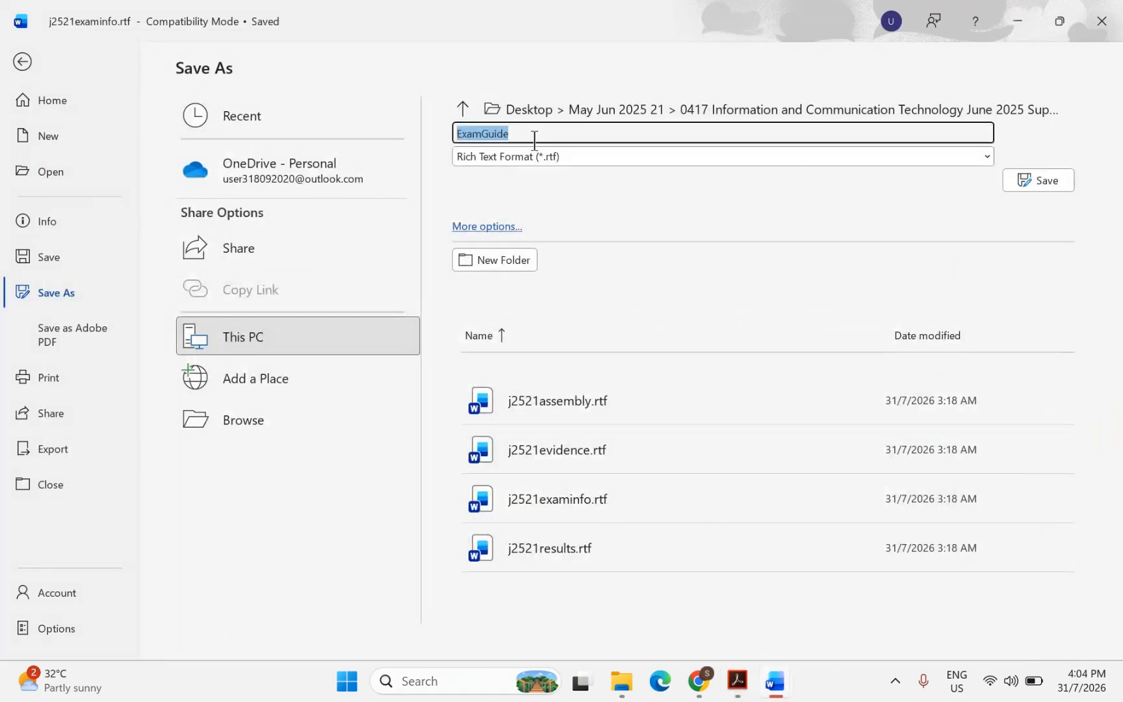
Save it as a Word Document (*.docx), accepting the upgrade to the newest format
click(492, 158)
click(494, 182)
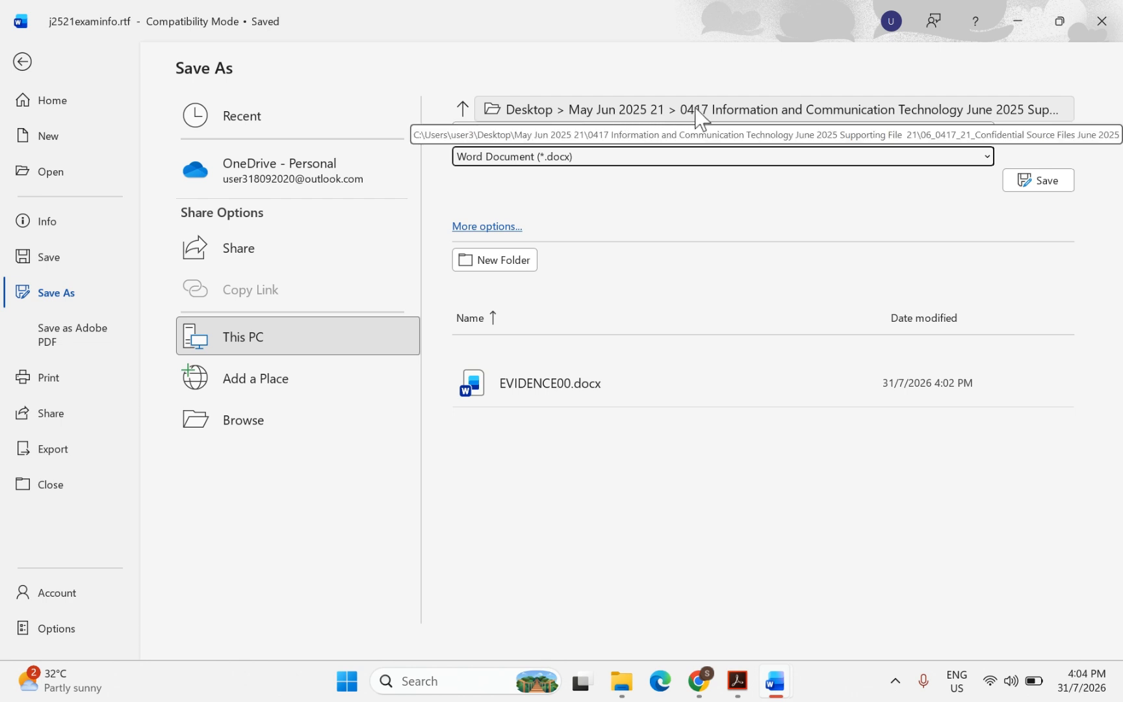
click(489, 236)
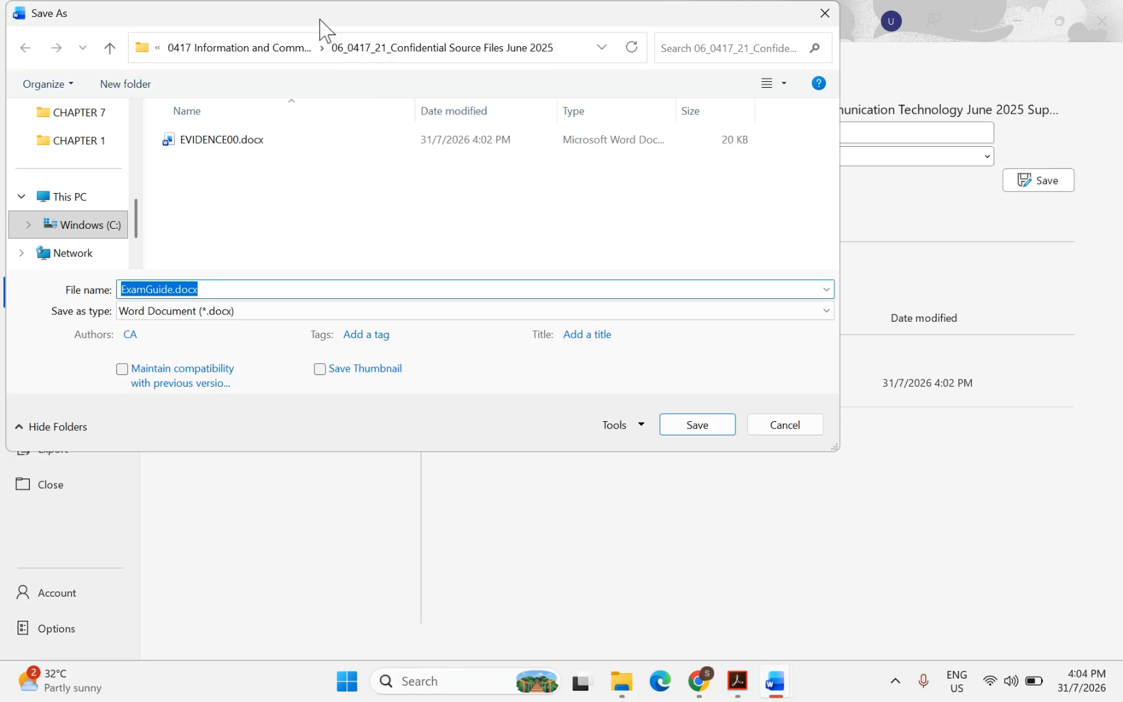
drag(319, 29, 442, 172)
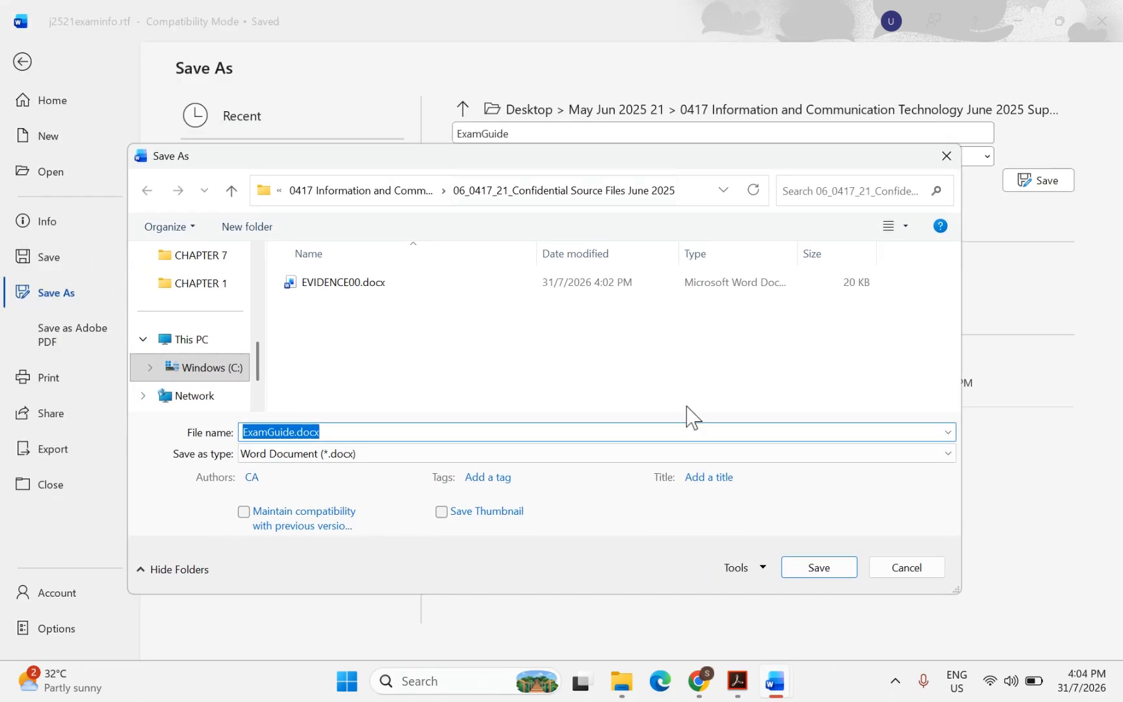
click(801, 575)
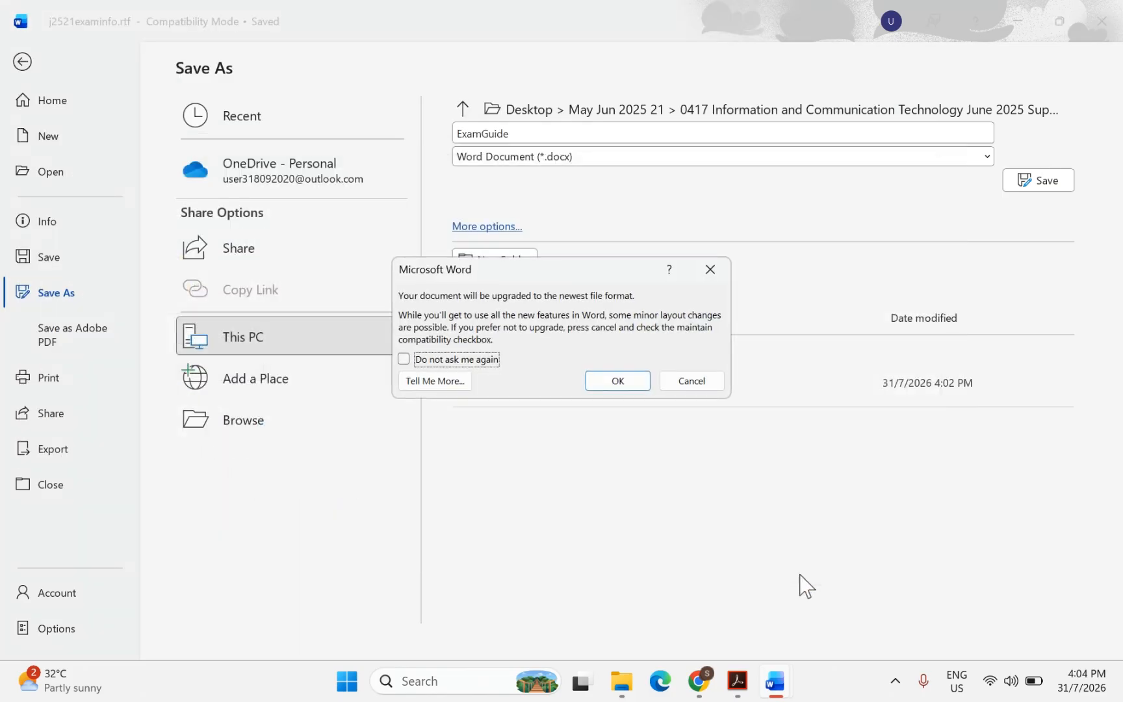
click(621, 384)
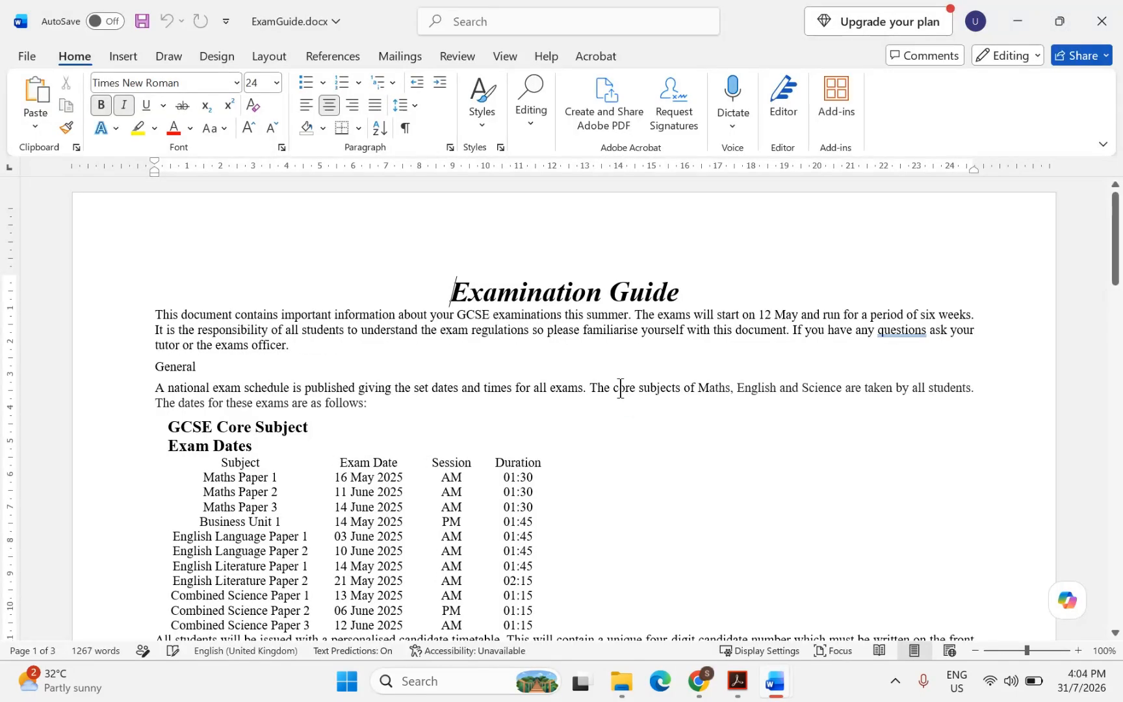
Highlight 'Evidence Document', 'screenshot' and 'file has been saved' in question 1 of the question paper
click(738, 682)
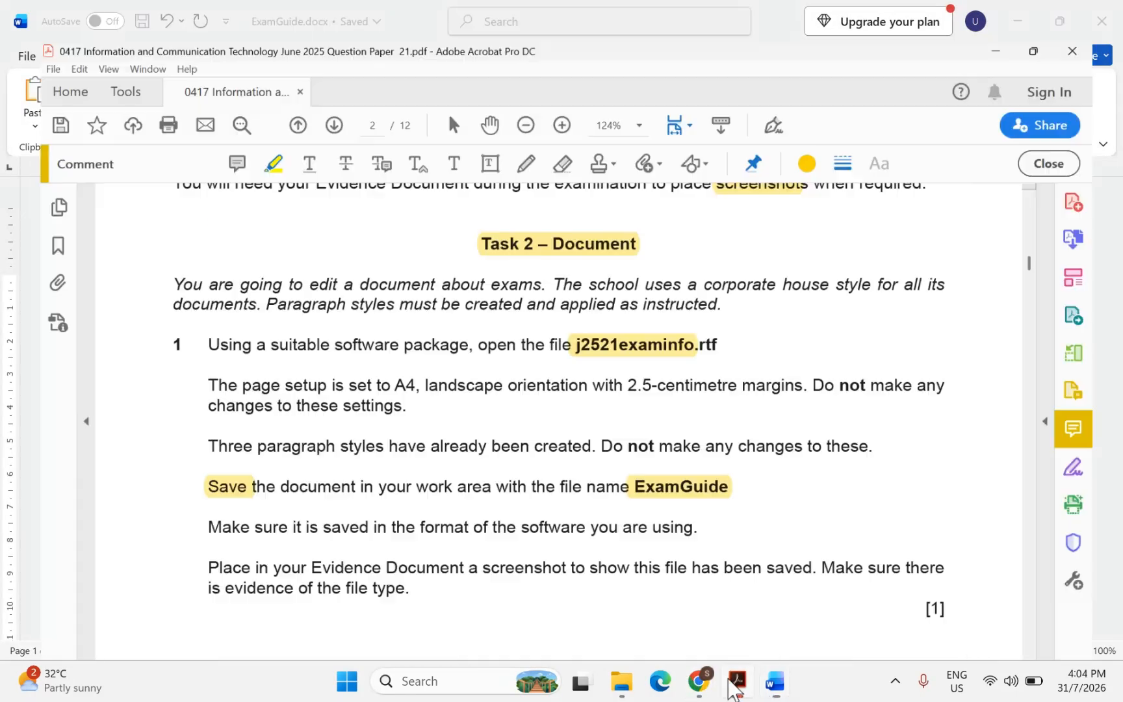
scroll(478, 496, down, 2)
scroll(448, 479, down, 2)
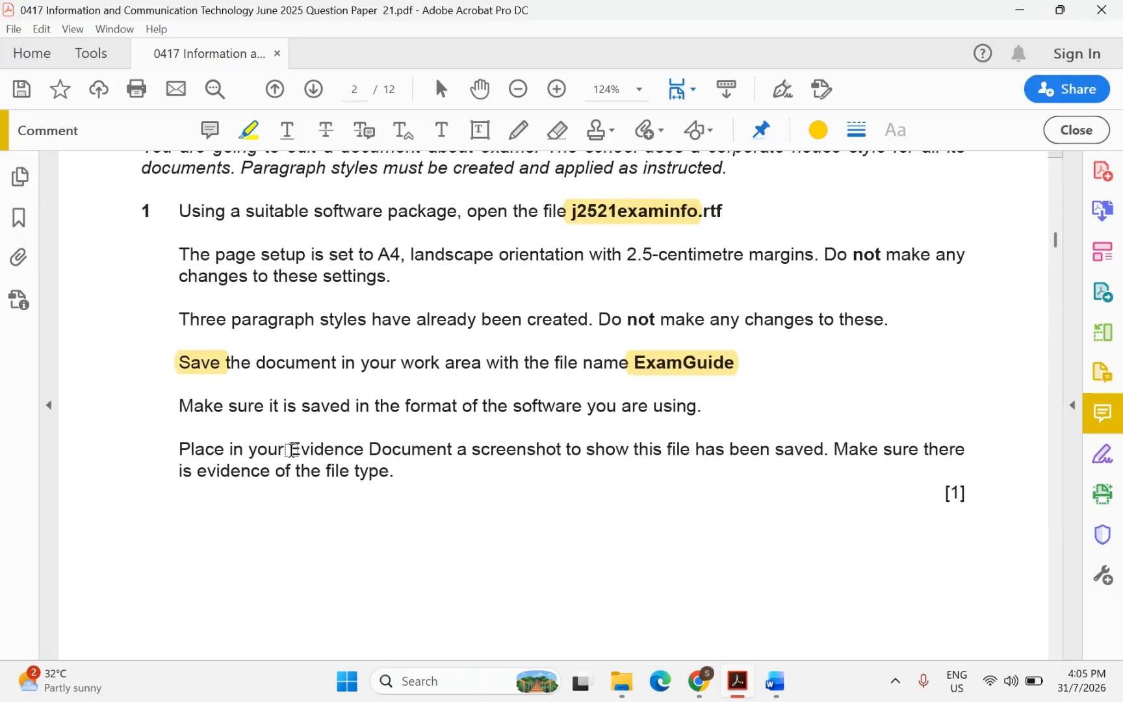
drag(290, 450, 416, 451)
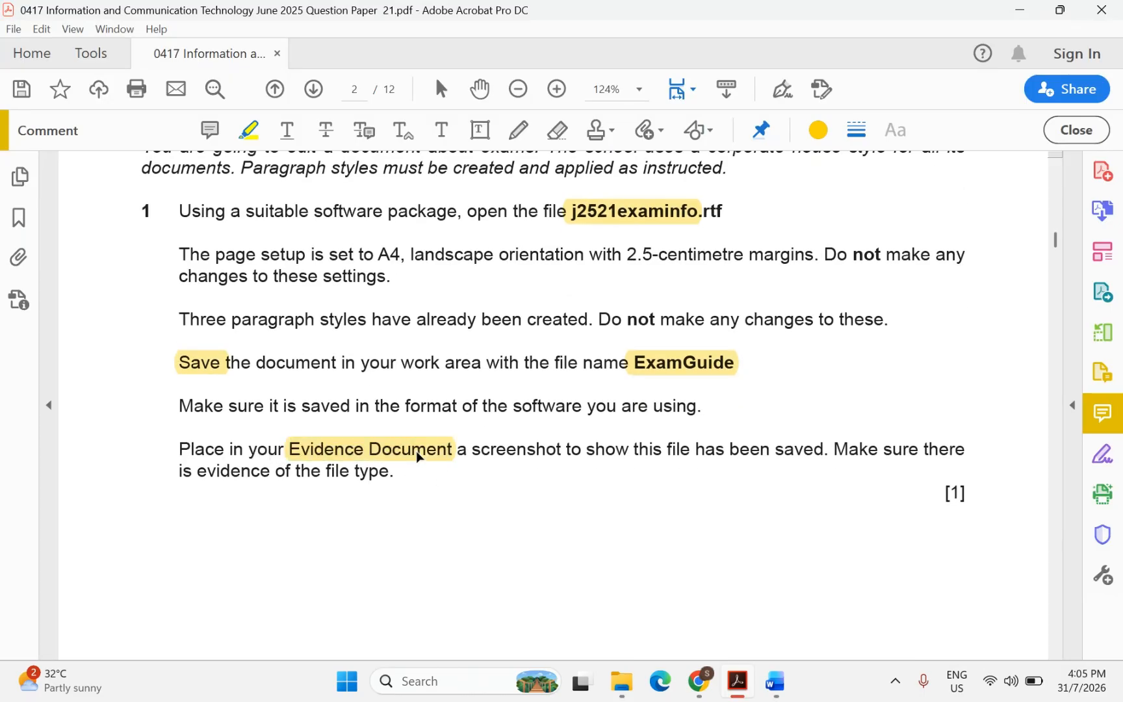
drag(487, 451, 558, 453)
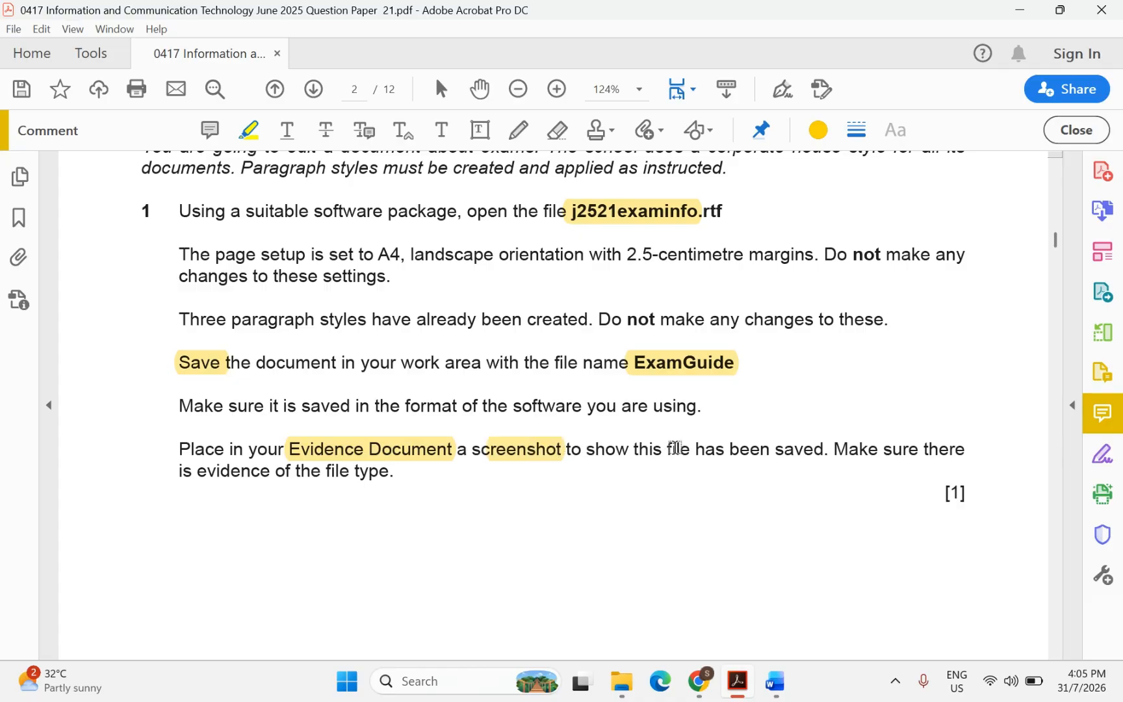
drag(676, 448, 801, 453)
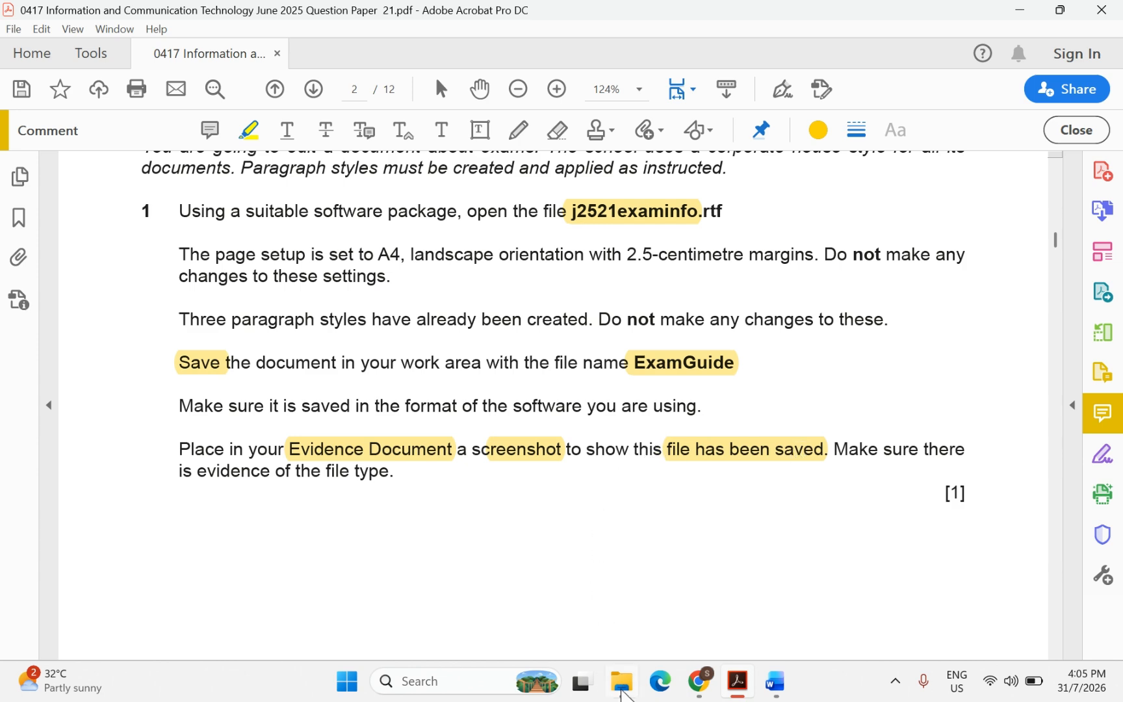
Use Snipping Tool to capture the source folder's file list showing ExamGuide.docx
click(581, 603)
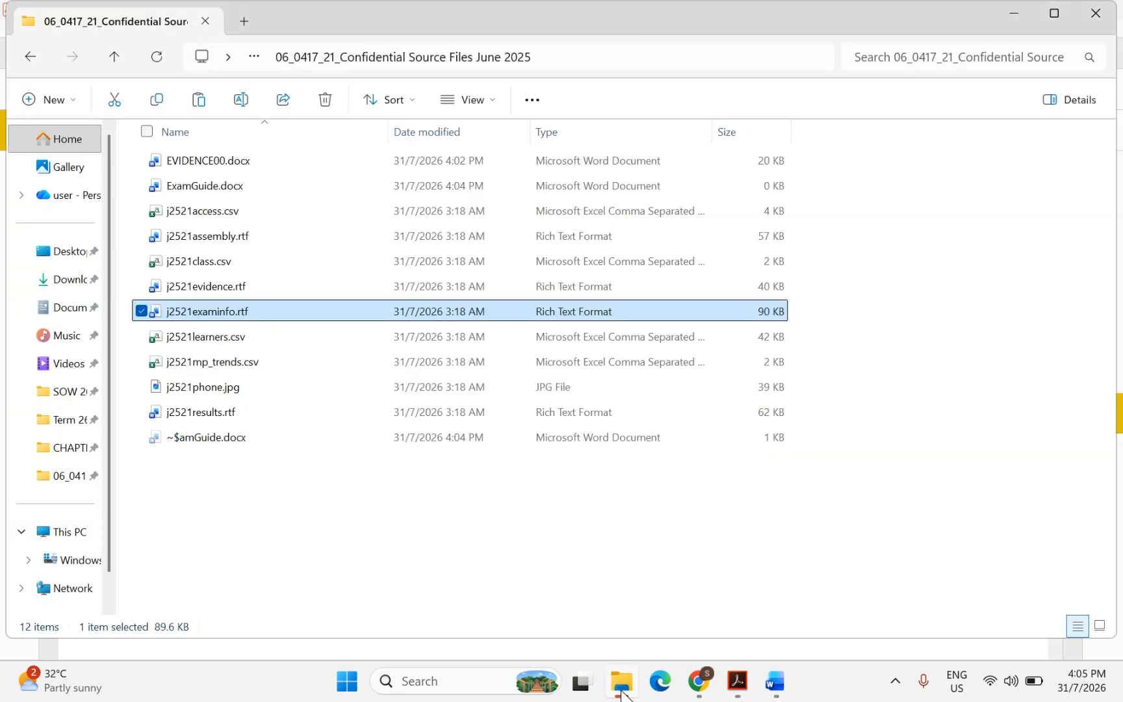
click(422, 514)
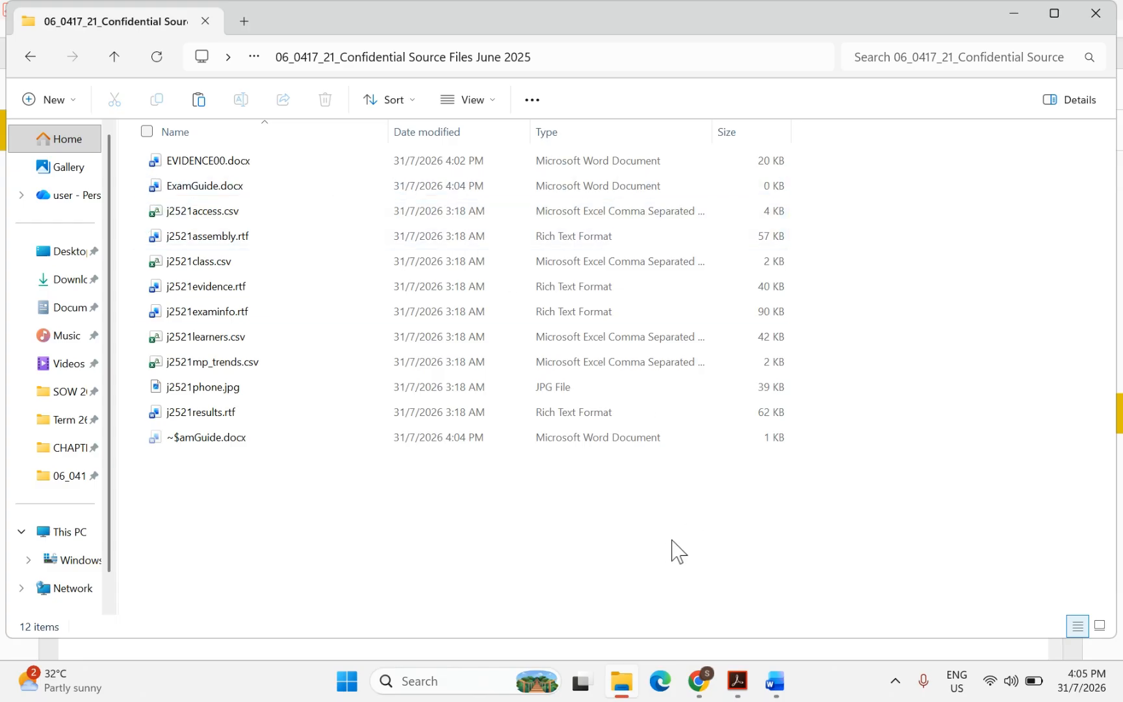
click(440, 685)
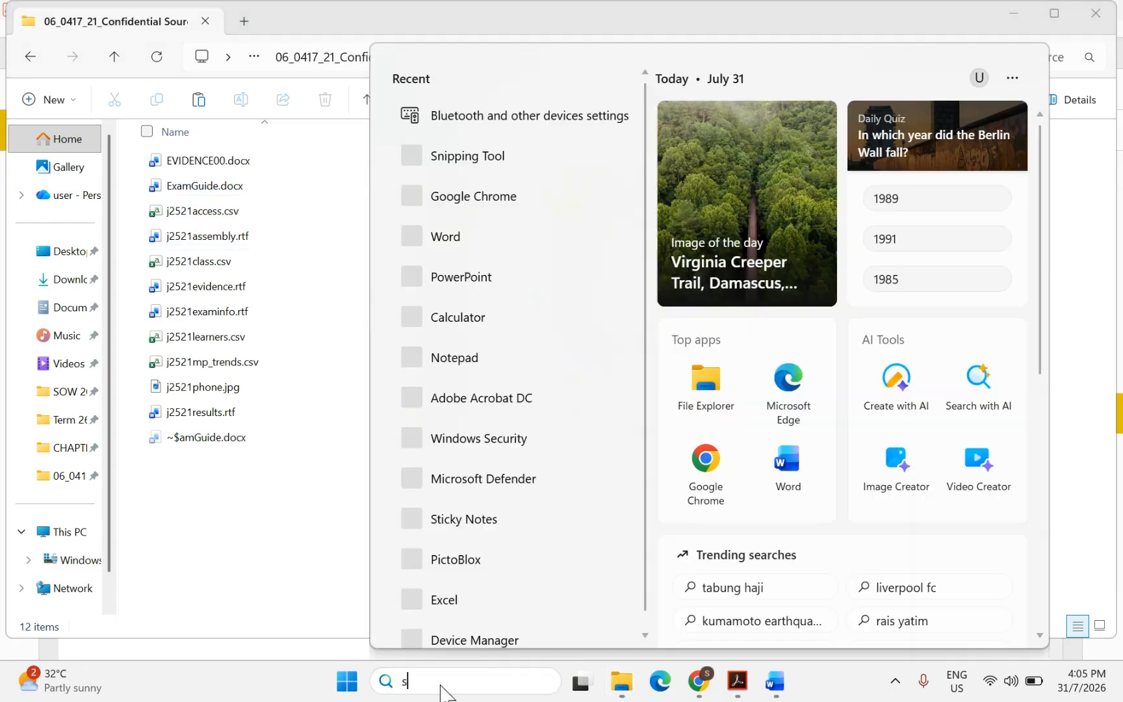
text(sni)
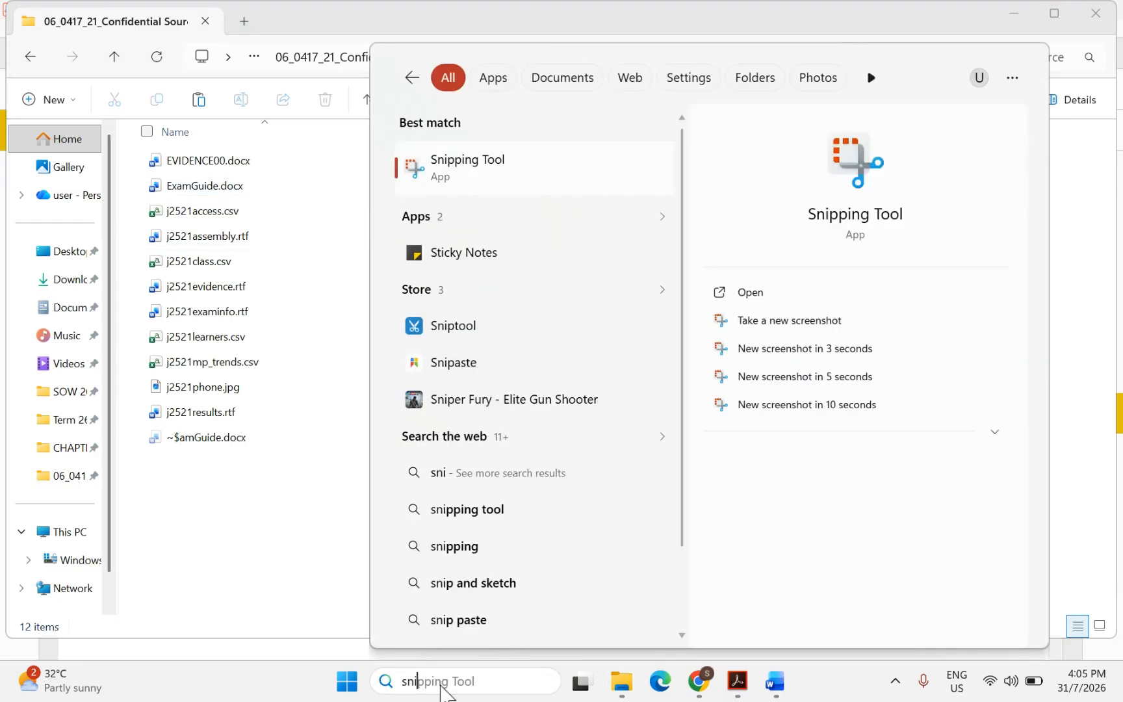
click(459, 166)
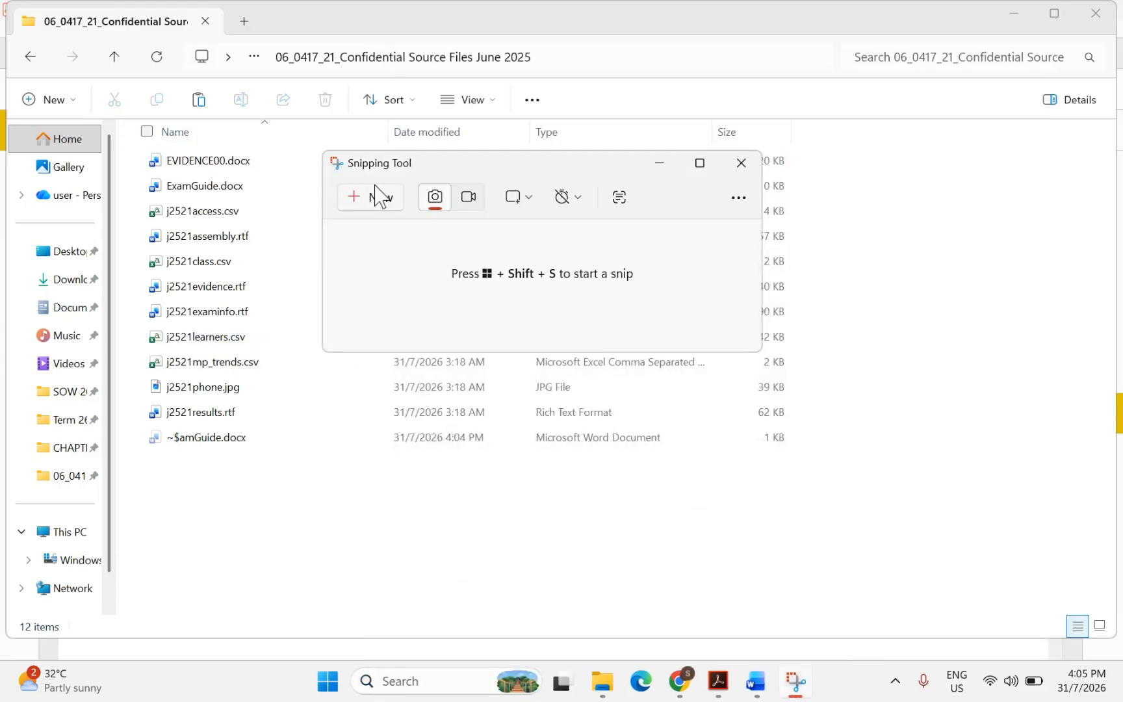
click(374, 196)
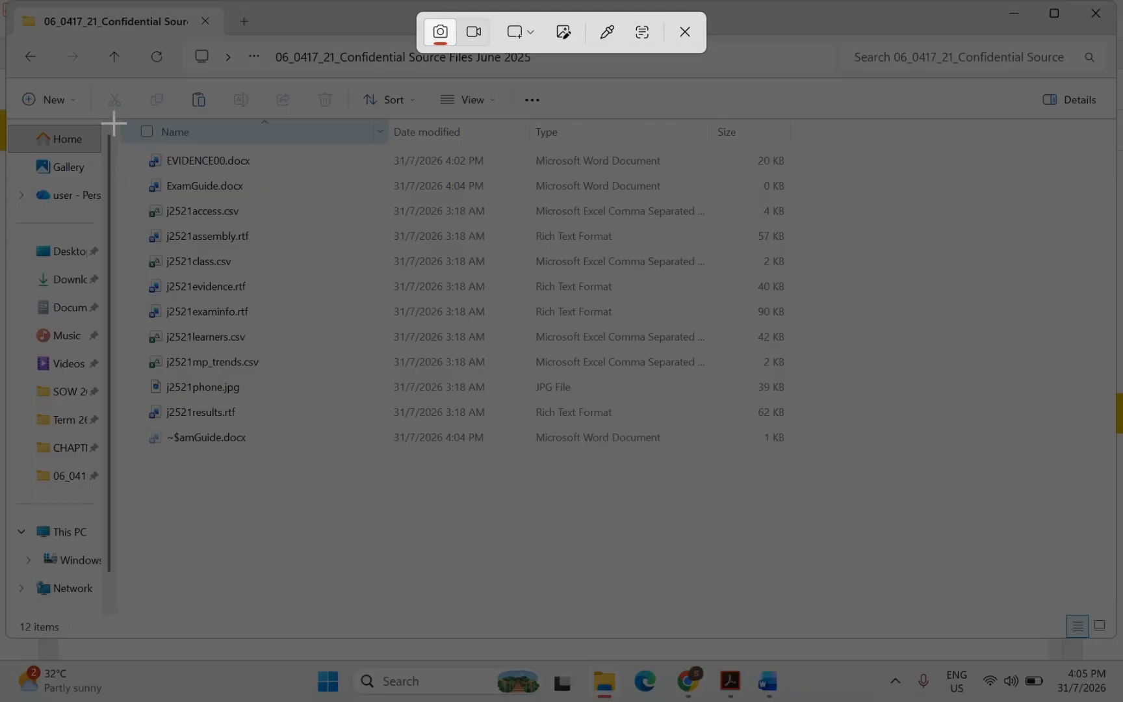
drag(116, 117, 815, 200)
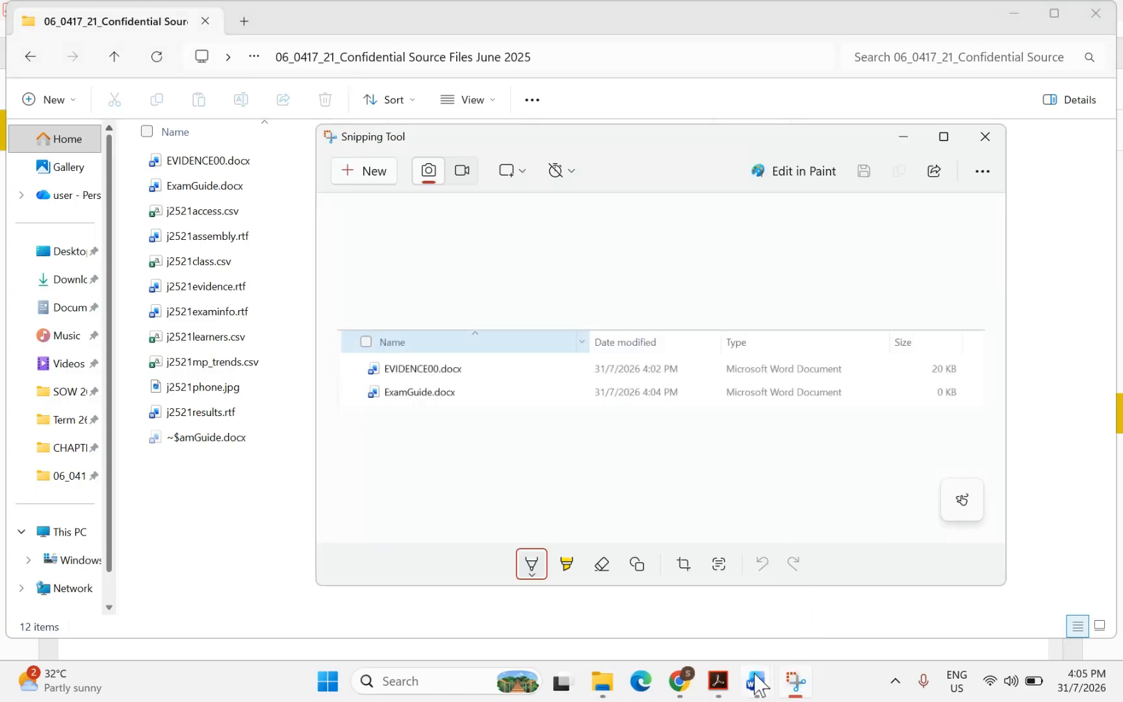
Paste the file-list screenshot below 'Step 1 evidence:' in EVIDENCE00.docx
mouse_move(754, 688)
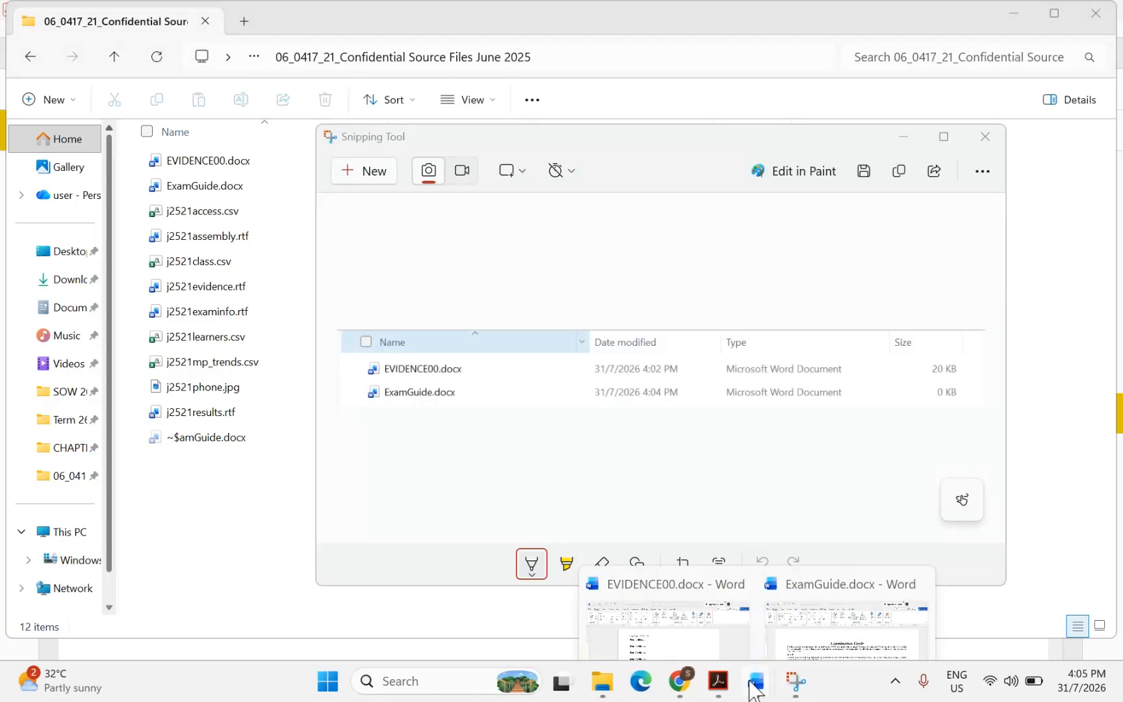
click(707, 611)
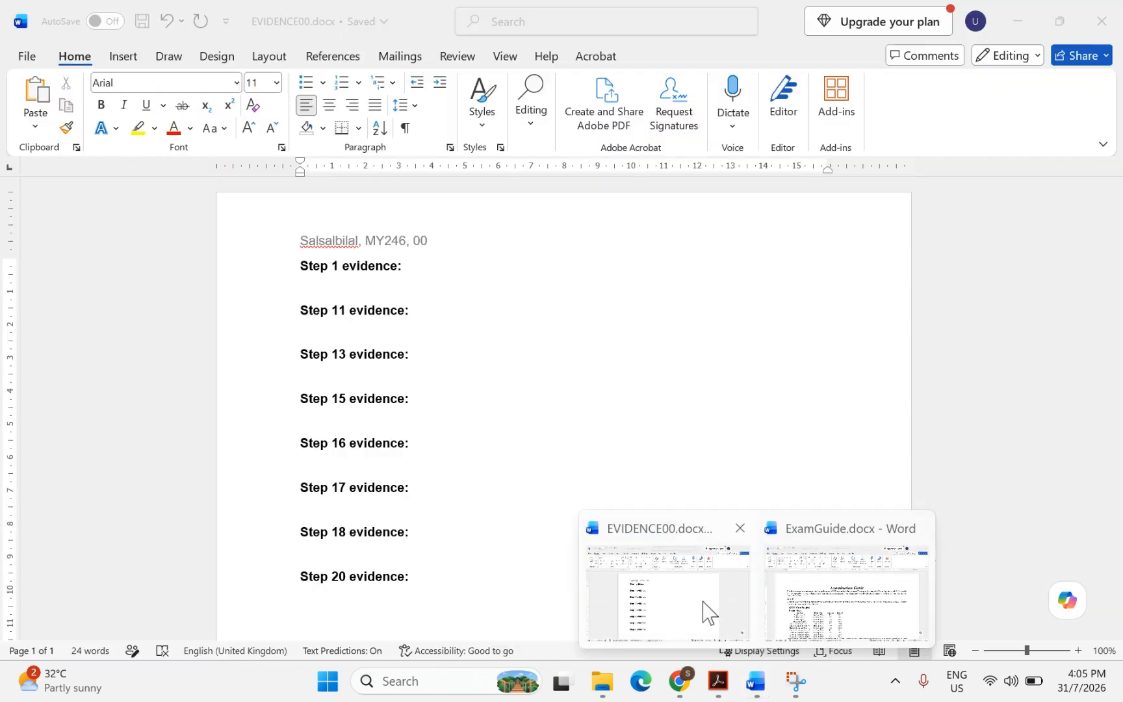
click(707, 611)
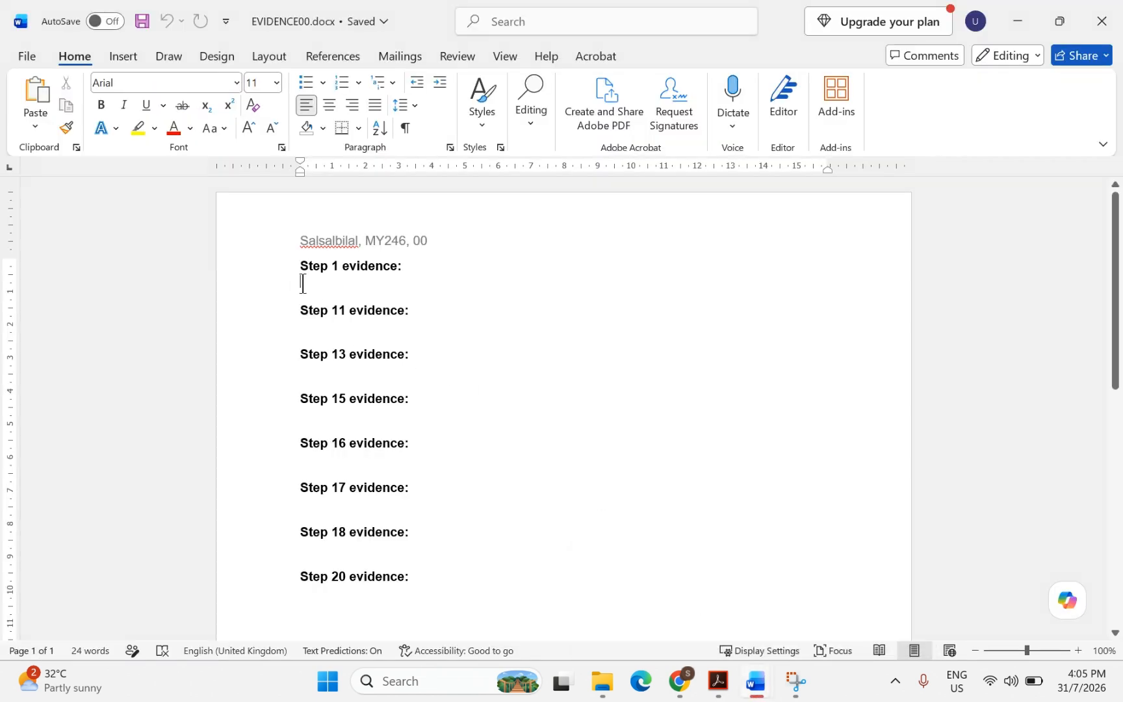
key(ctrl+v)
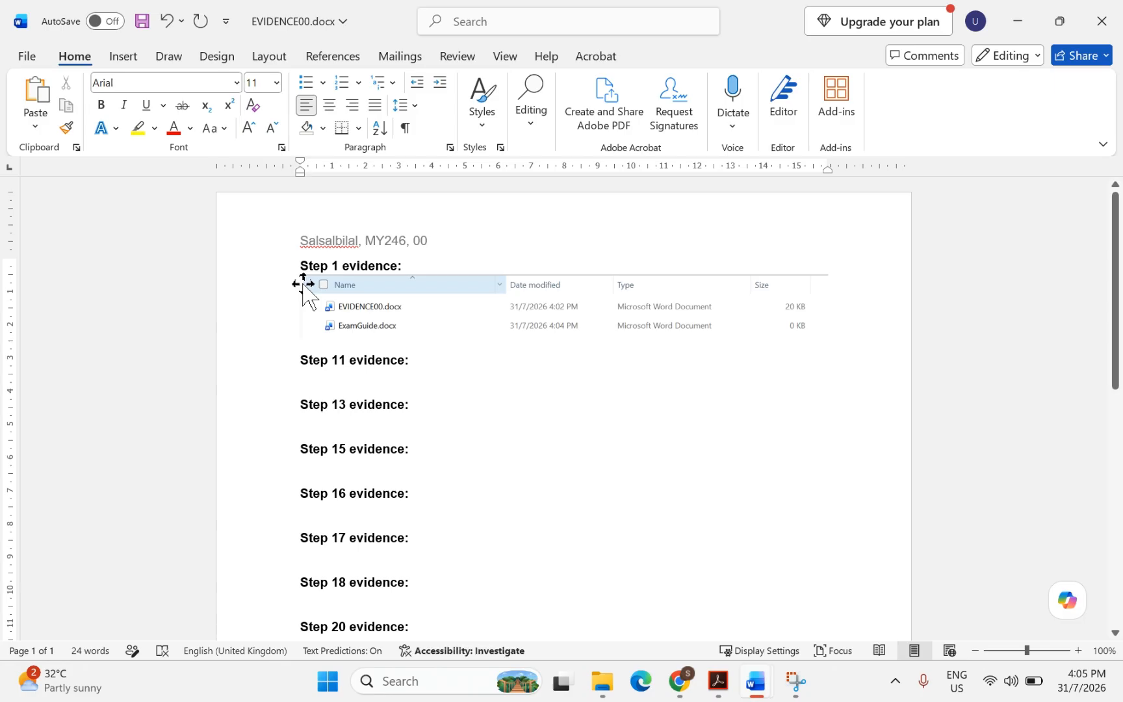
click(719, 683)
Scroll to question 2 and highlight 'centre-aligned header' and 'automated page numbers'
scroll(582, 548, down, 10)
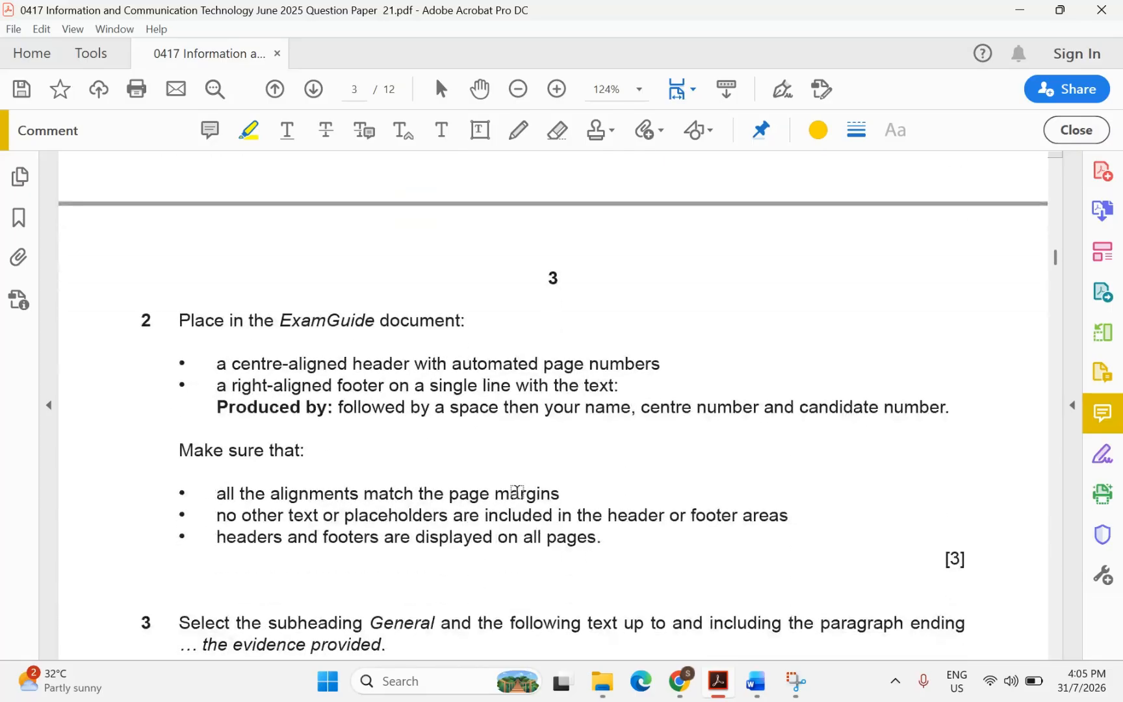
scroll(517, 492, down, 1)
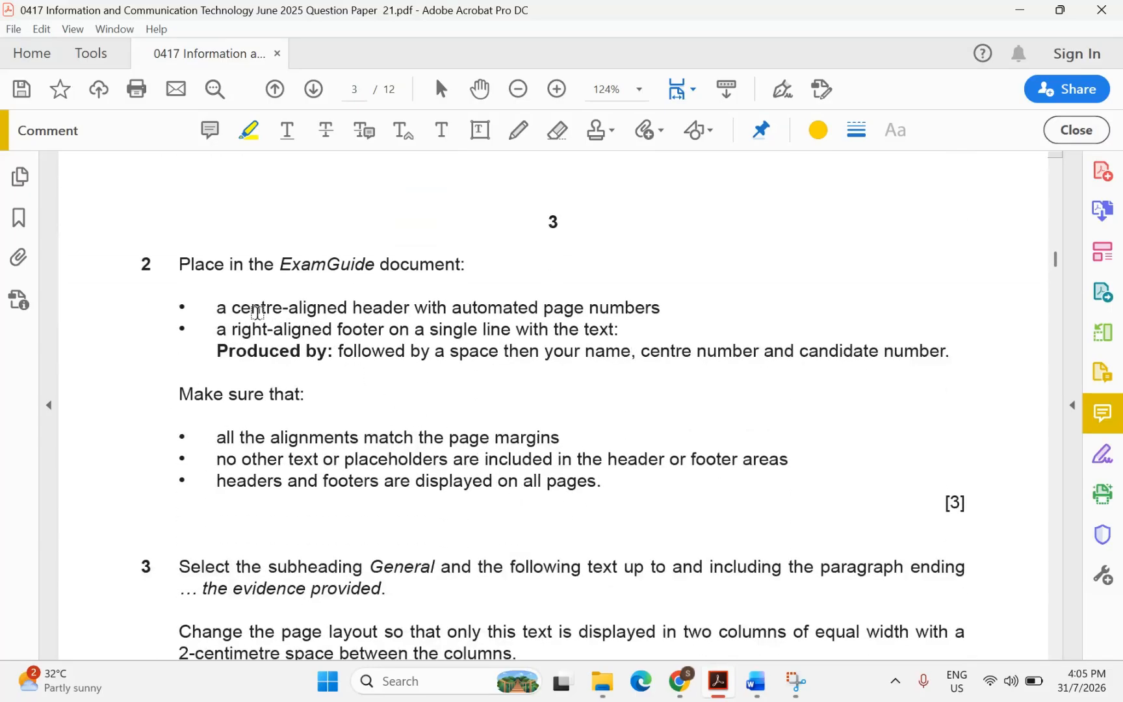
drag(227, 305, 636, 312)
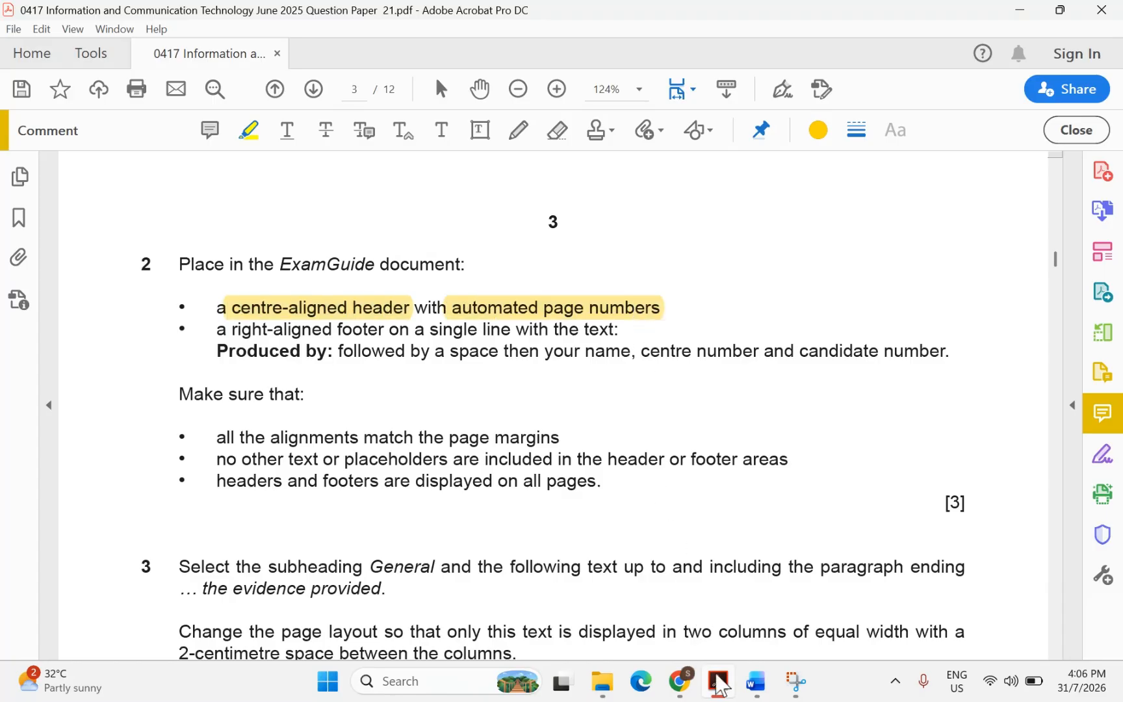
Insert a Blank (Three Columns) header into ExamGuide
mouse_move(756, 681)
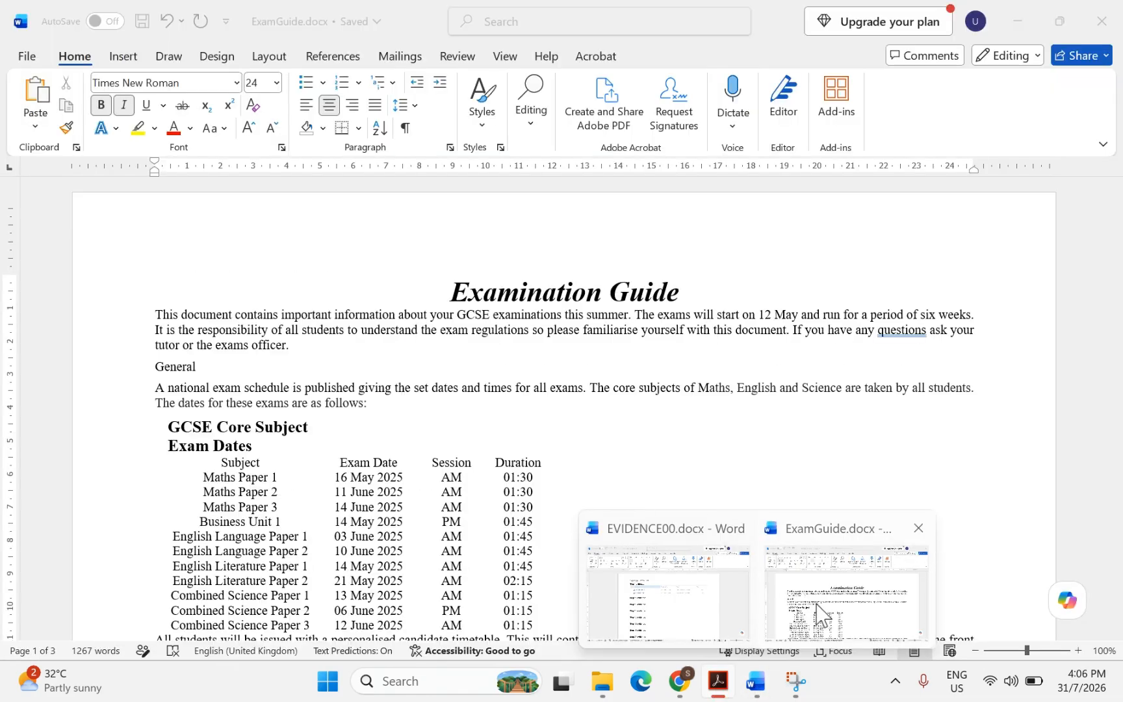
click(820, 614)
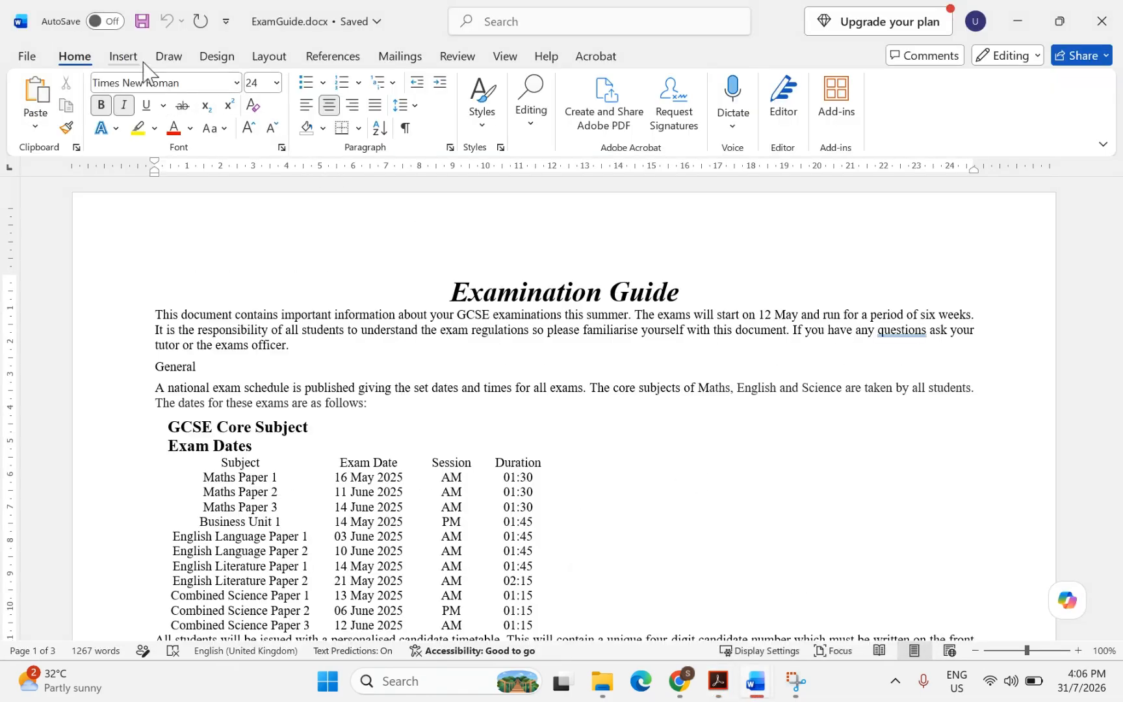
click(123, 57)
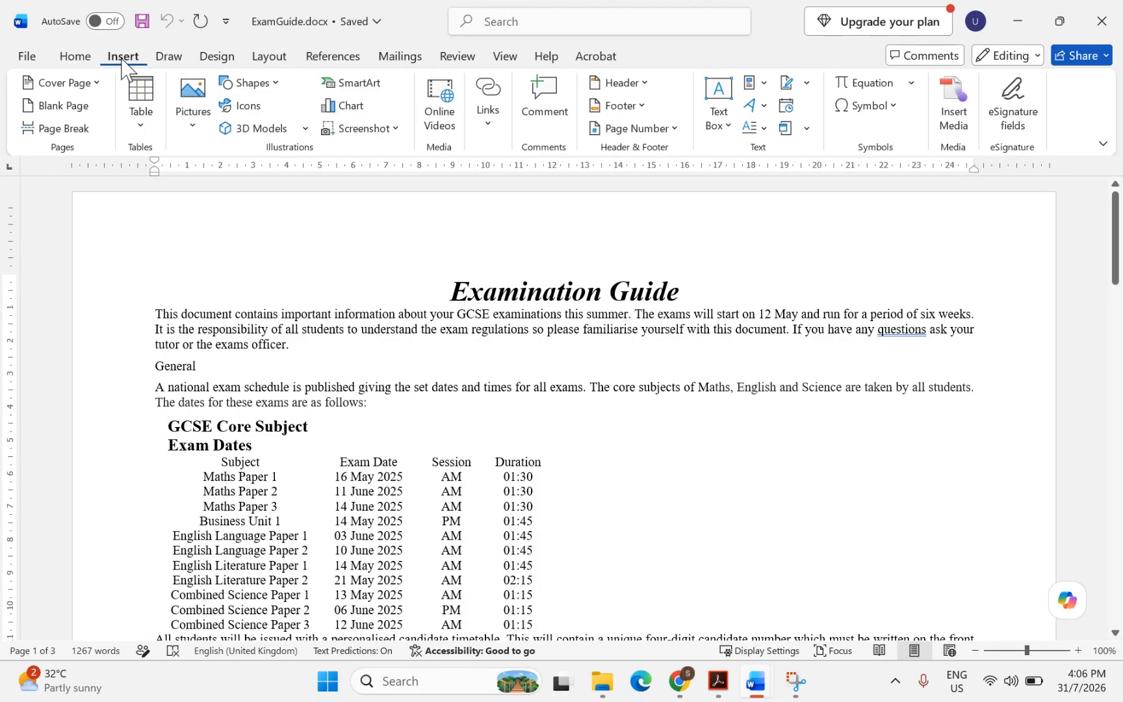
click(618, 83)
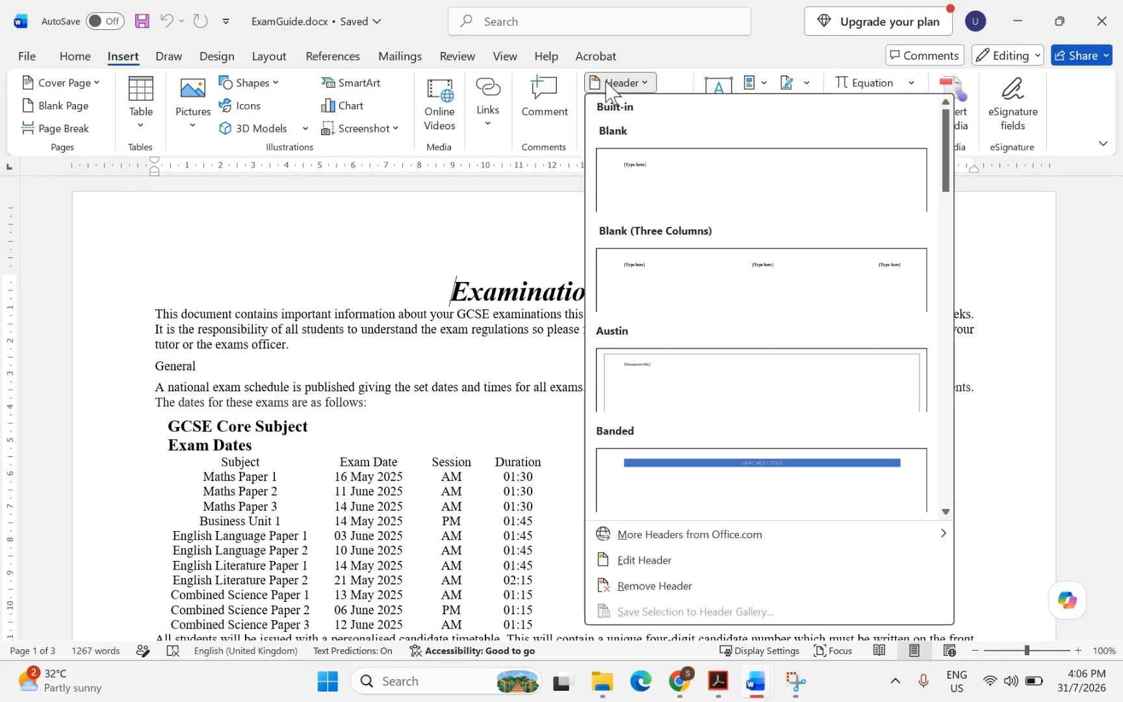
click(716, 269)
Put a Plain Number page number in the centre header placeholder
click(558, 238)
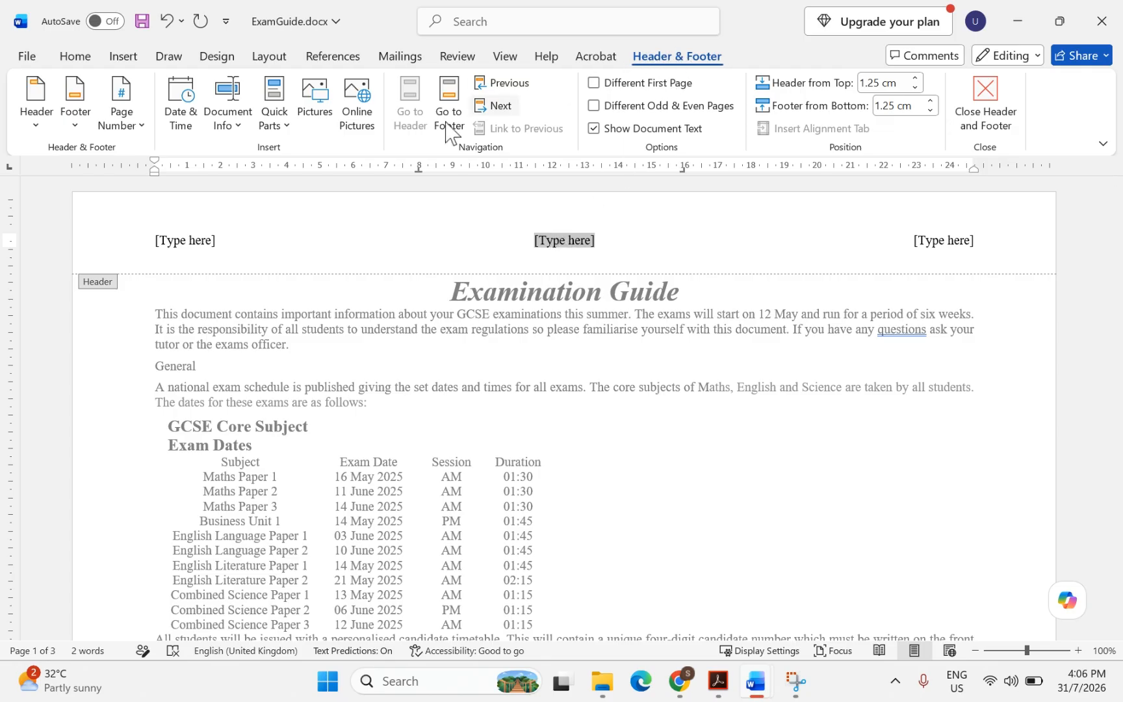
click(124, 126)
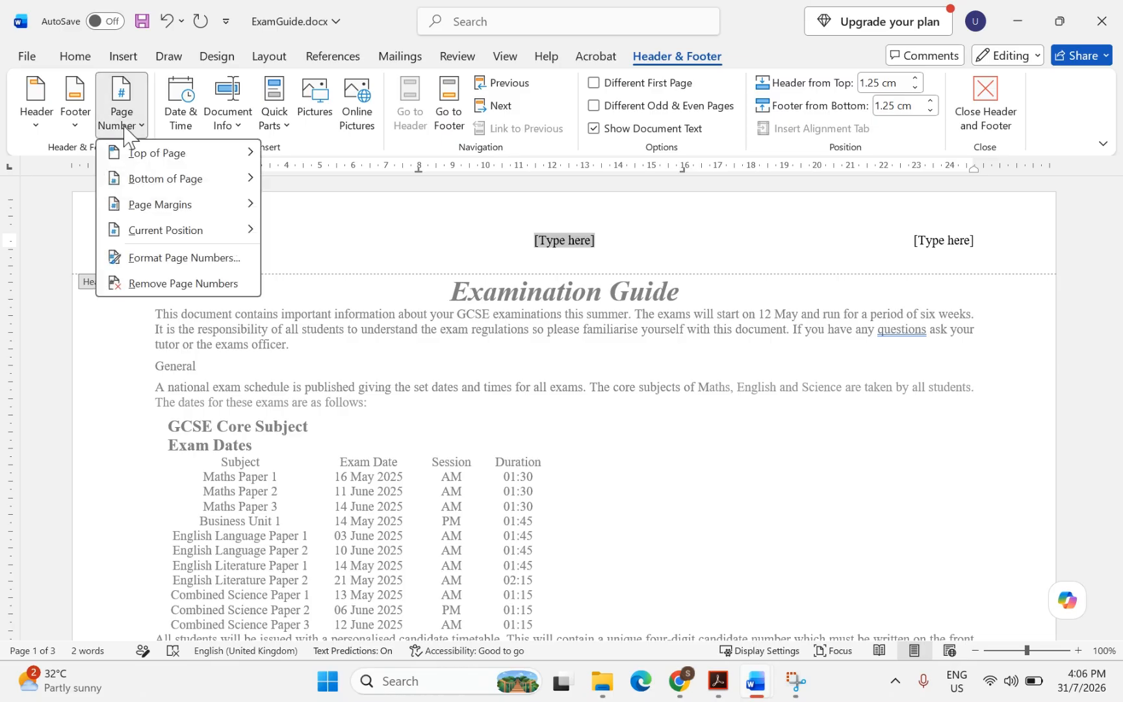
mouse_move(154, 246)
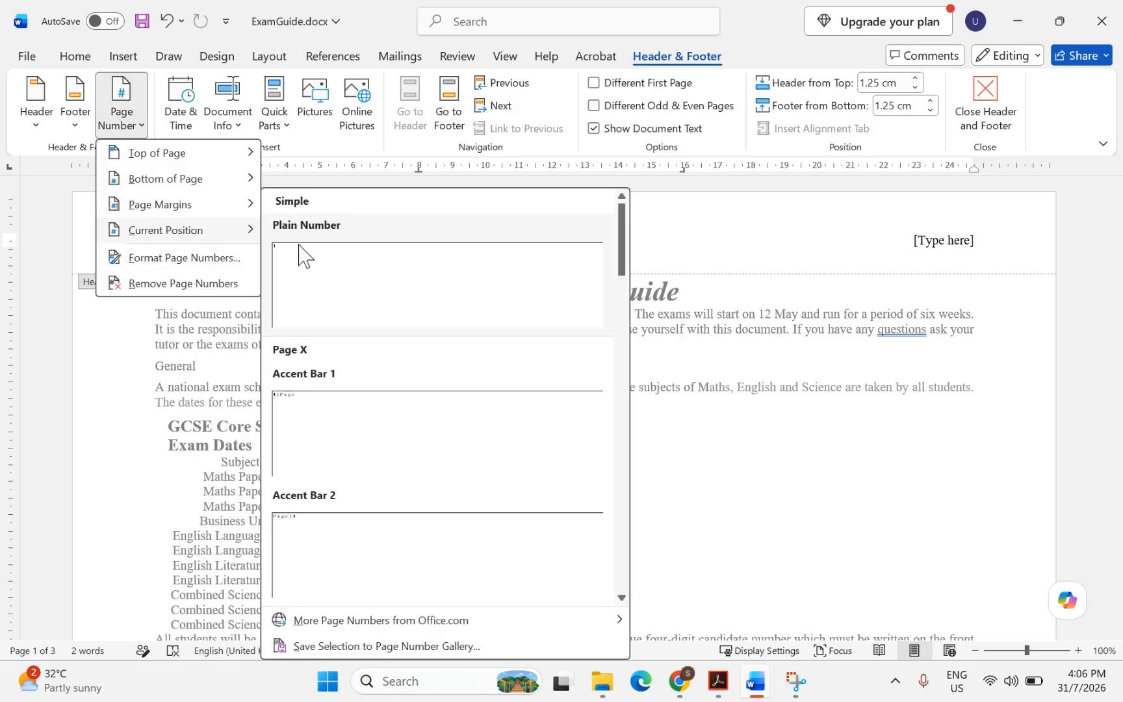
click(309, 268)
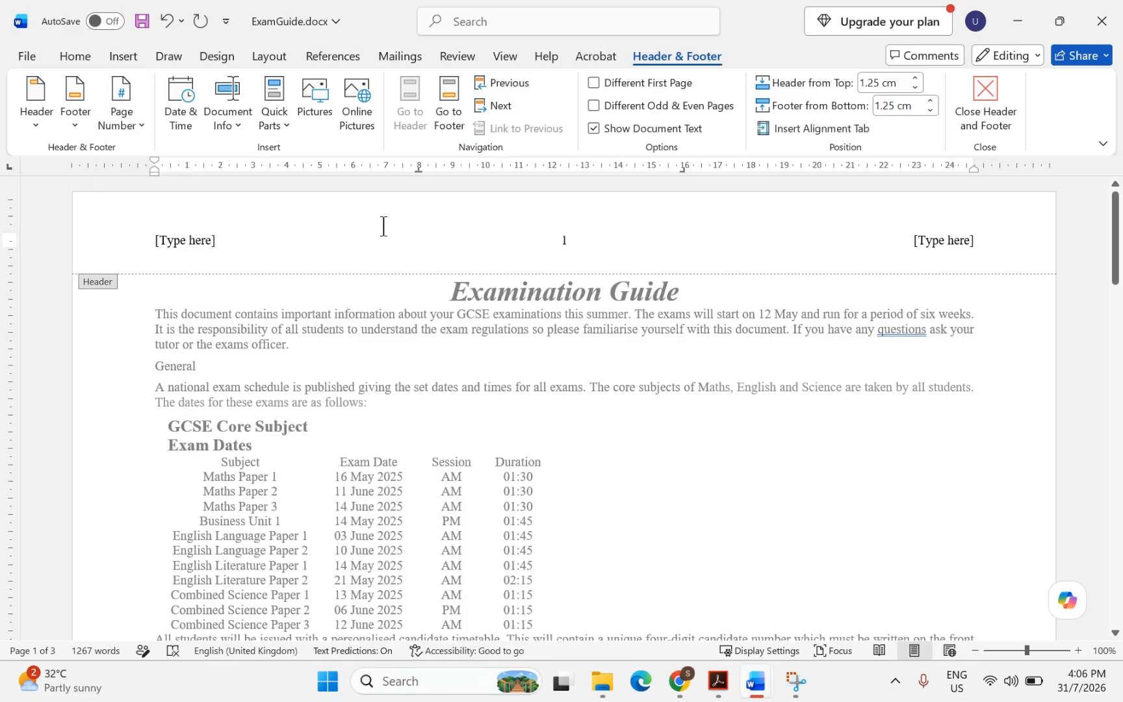
Delete the left and right header placeholders
click(188, 246)
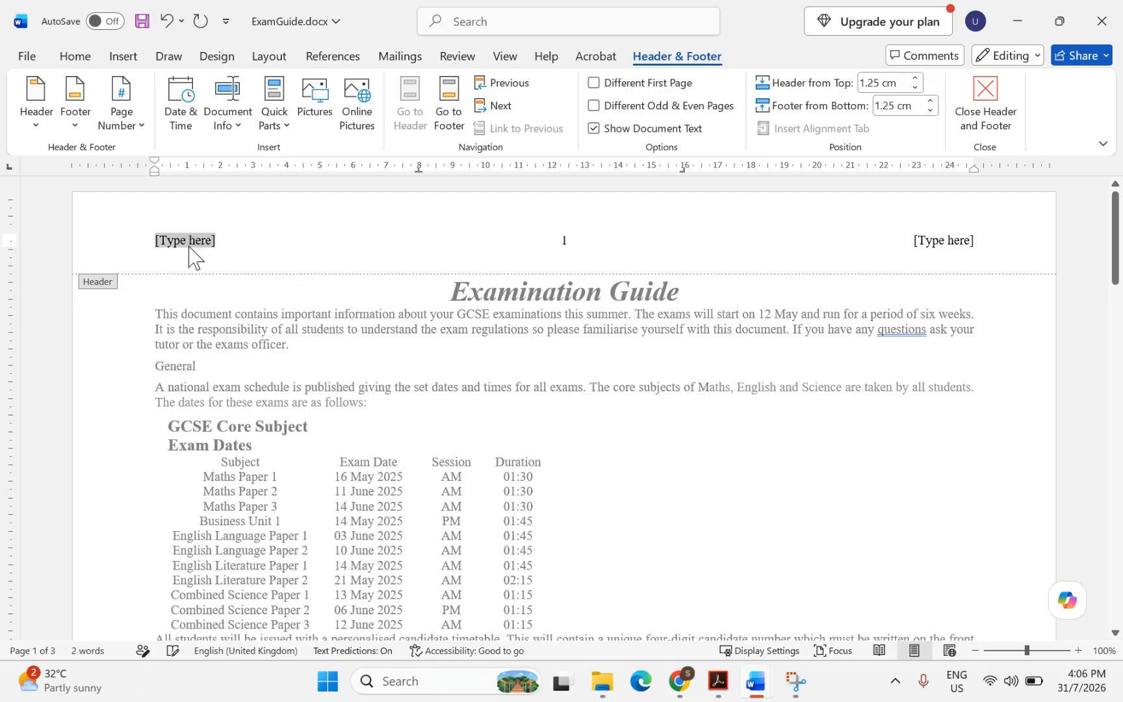
key(BackSpace)
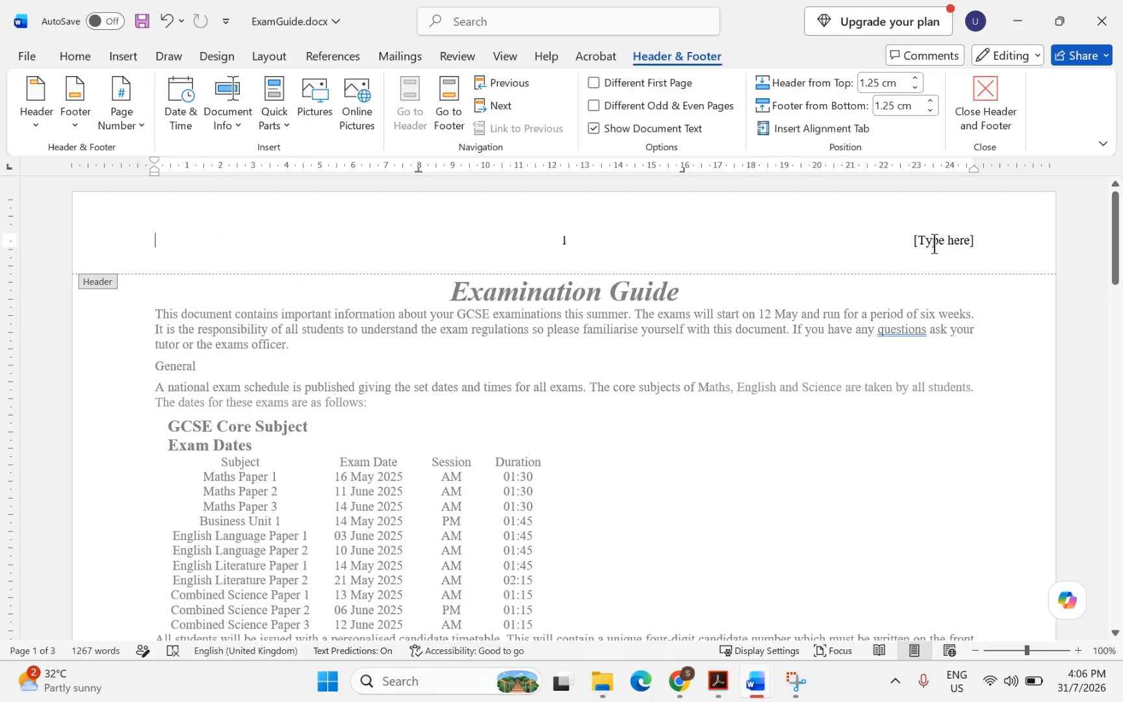
click(934, 244)
key(BackSpace)
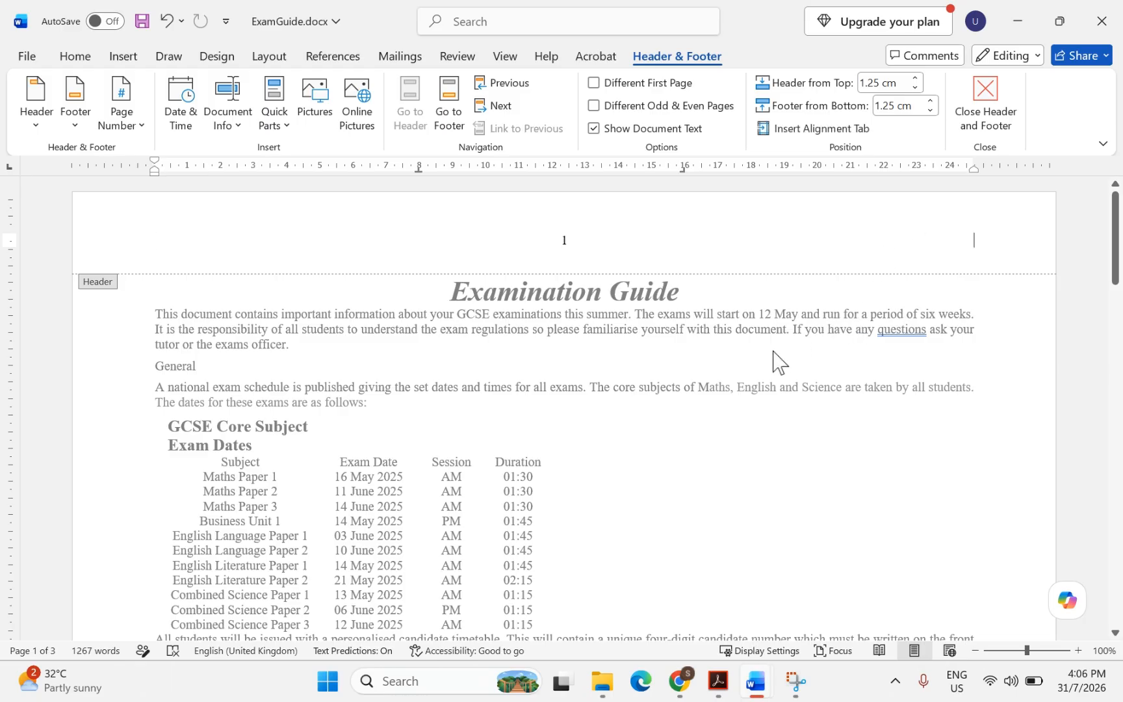
Highlight question 2's footer requirements: 'right-aligned footer', 'single line', 'Produced by:', 'space then', name and numbers
click(717, 684)
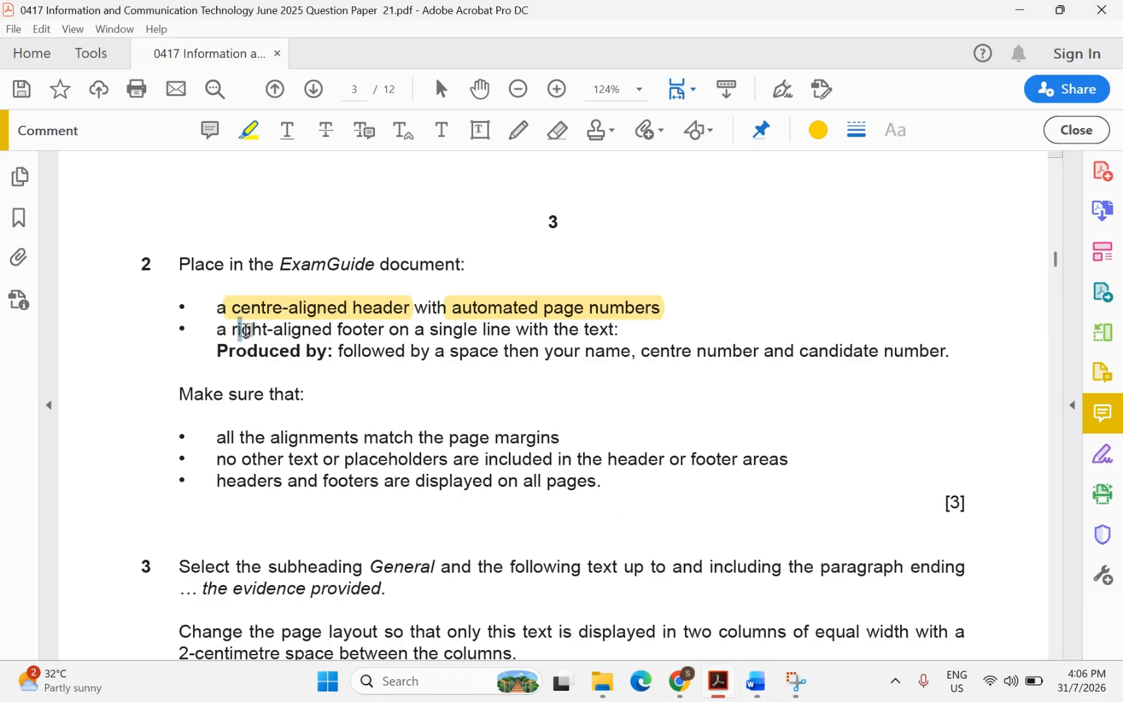
drag(240, 331, 376, 334)
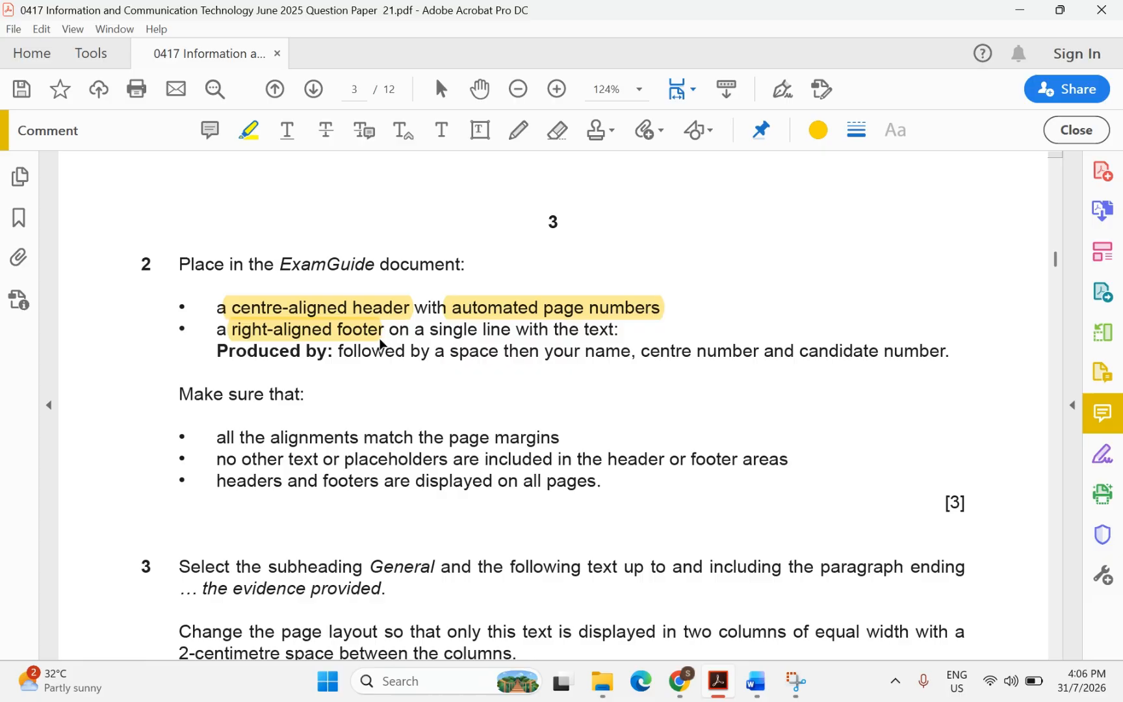
drag(429, 331, 497, 334)
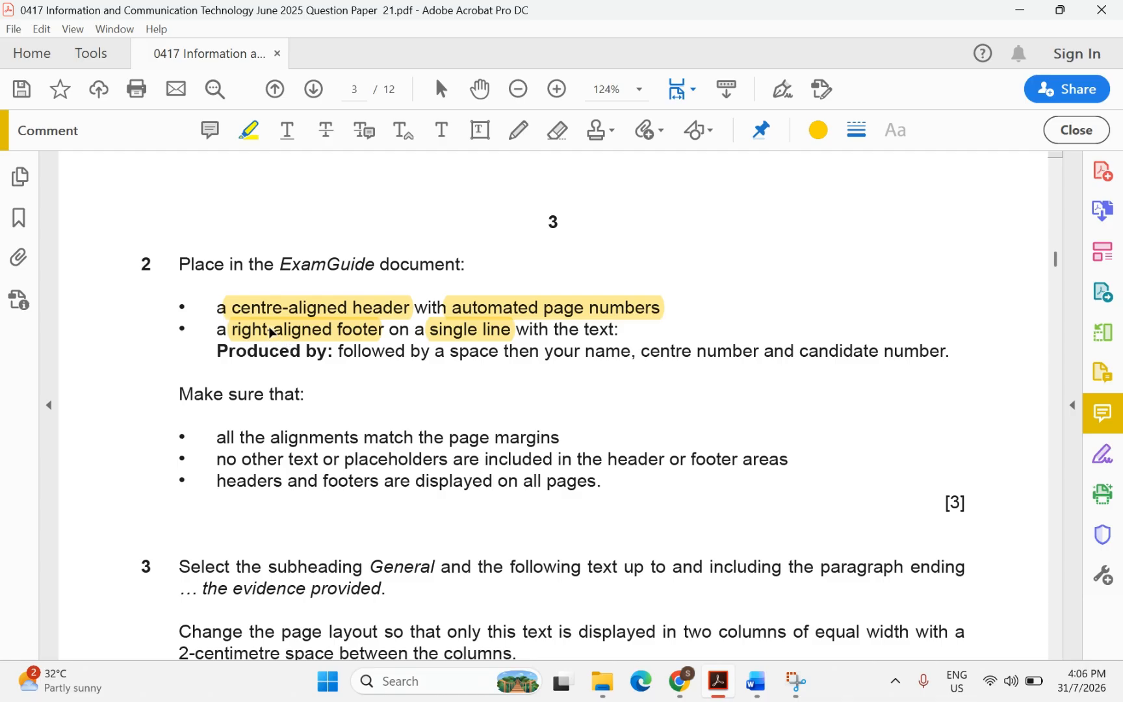
drag(219, 351, 333, 351)
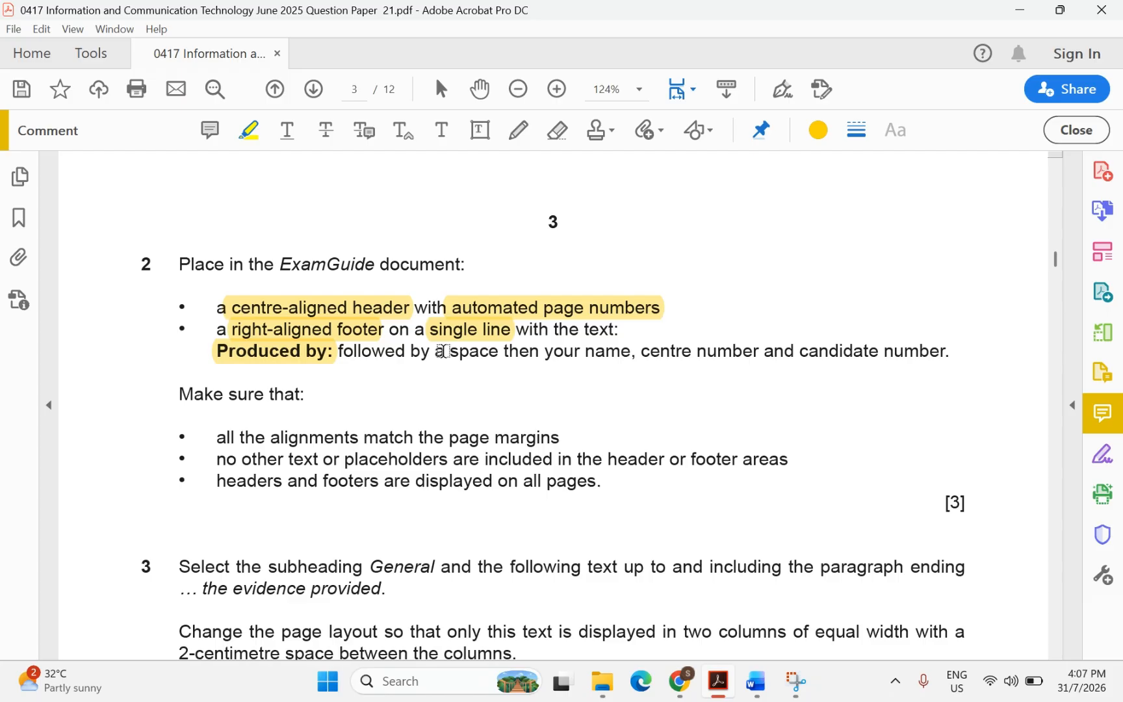
drag(444, 351, 508, 357)
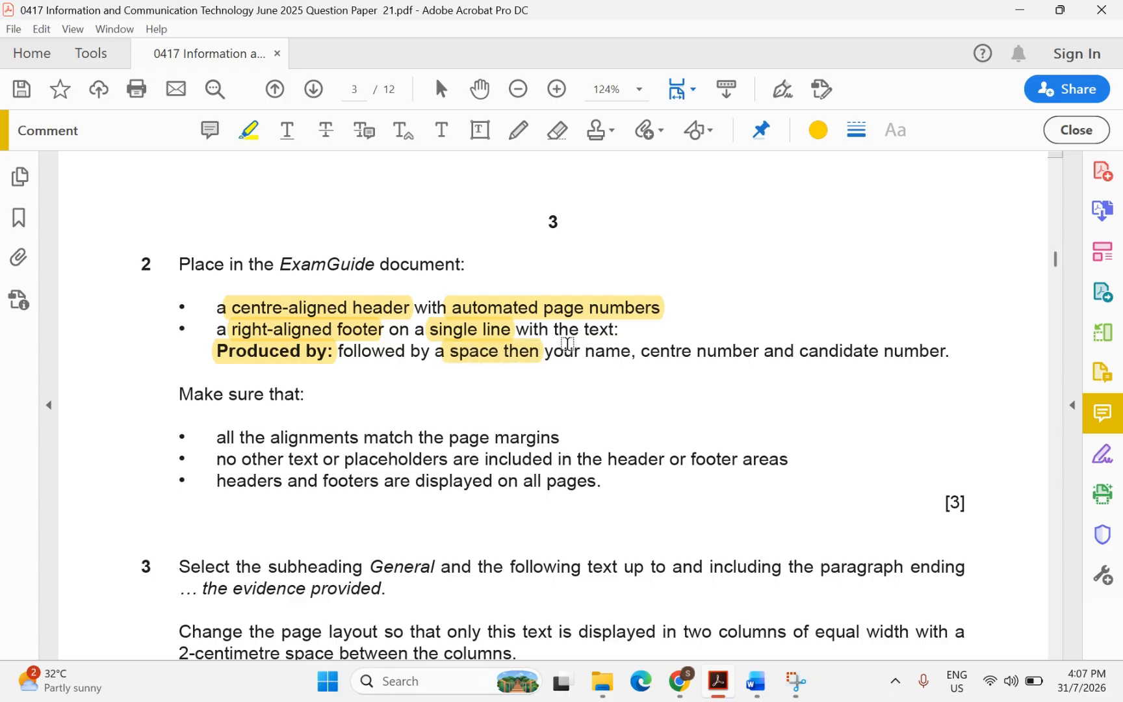
drag(583, 351, 889, 353)
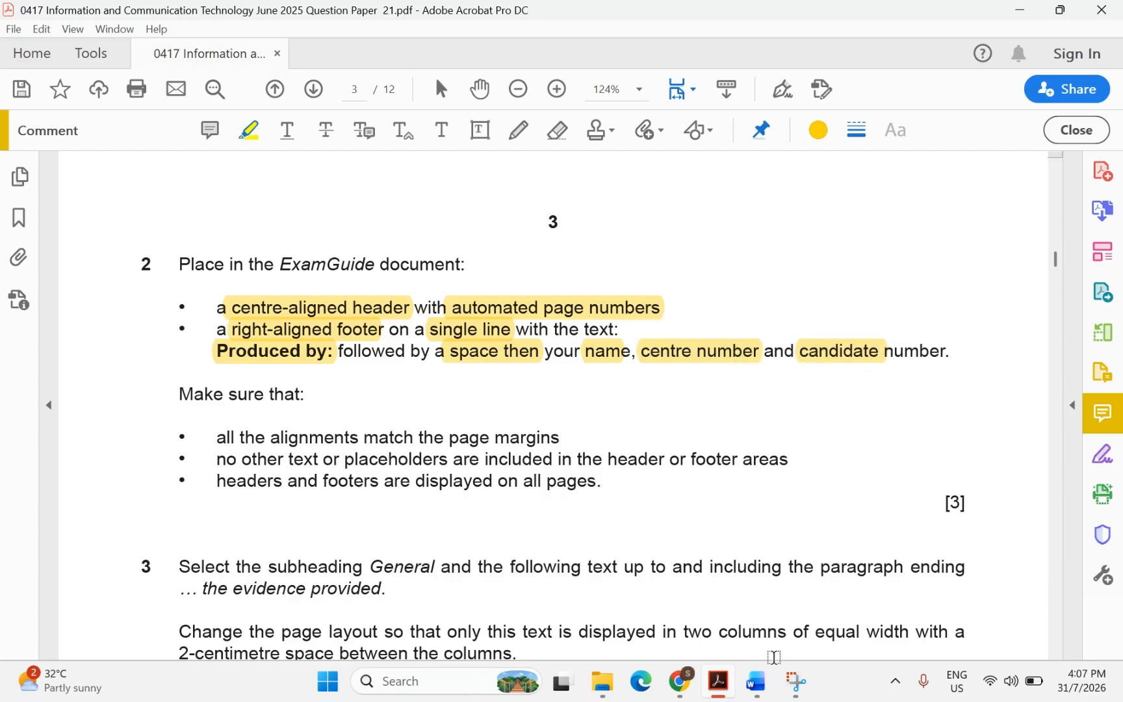
mouse_move(756, 681)
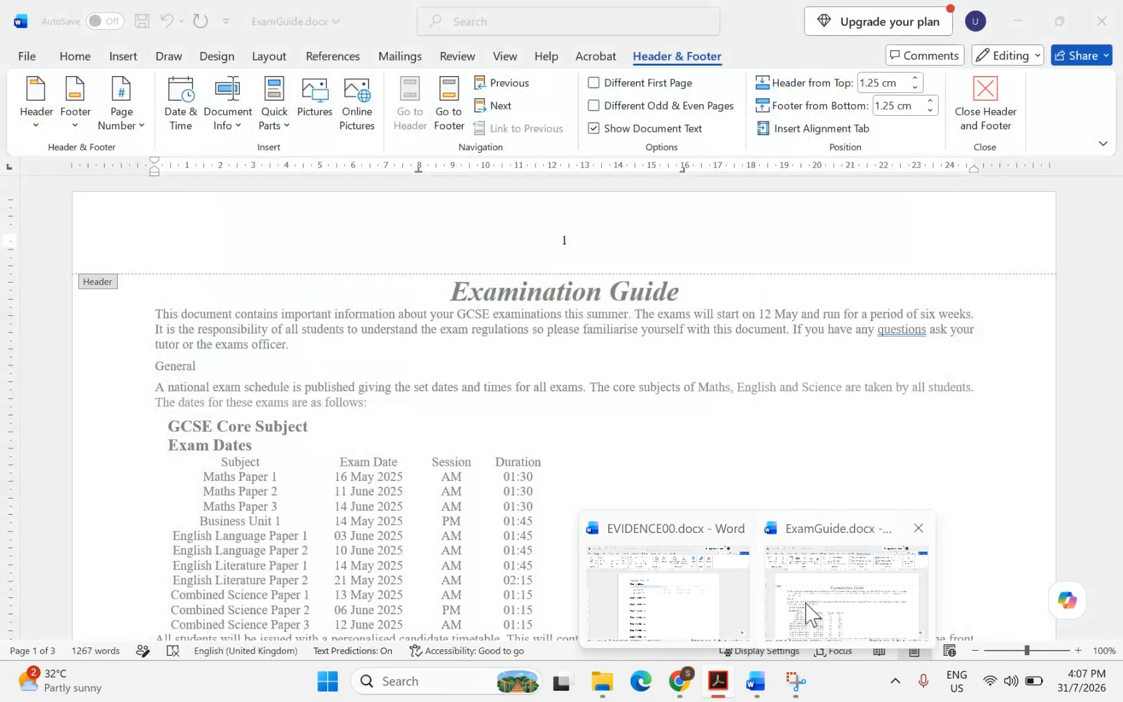
click(810, 615)
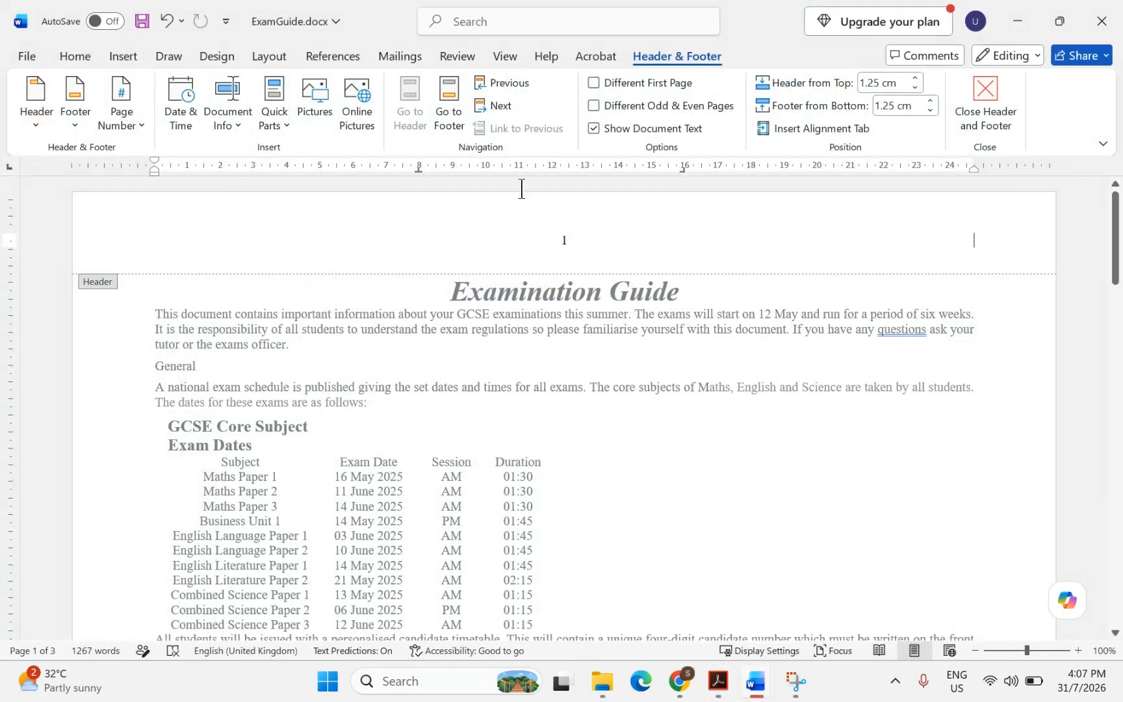
Add a Blank (Three Columns) footer to ExamGuide and select its right placeholder
click(123, 58)
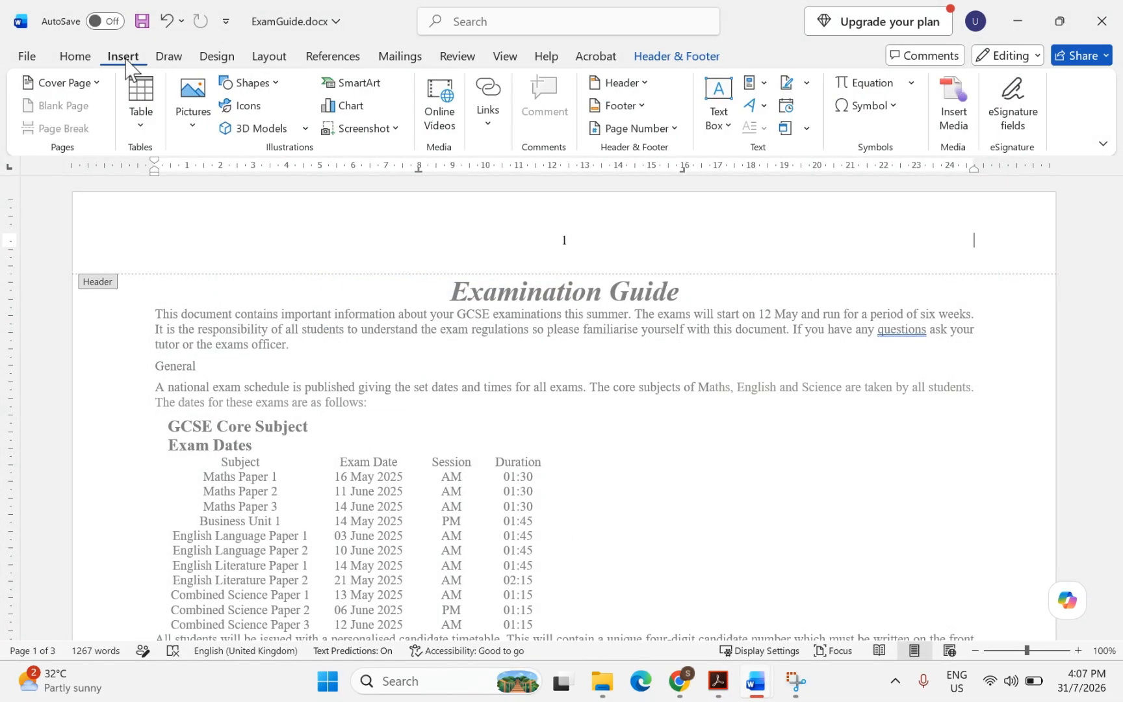
click(614, 107)
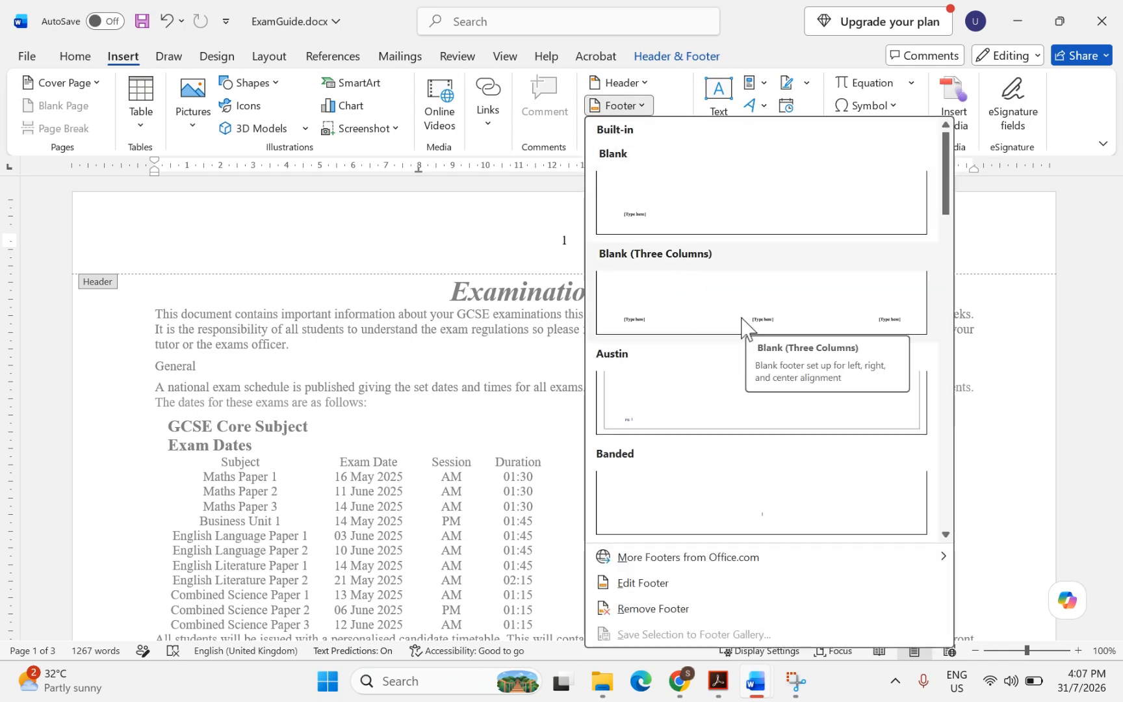
click(743, 323)
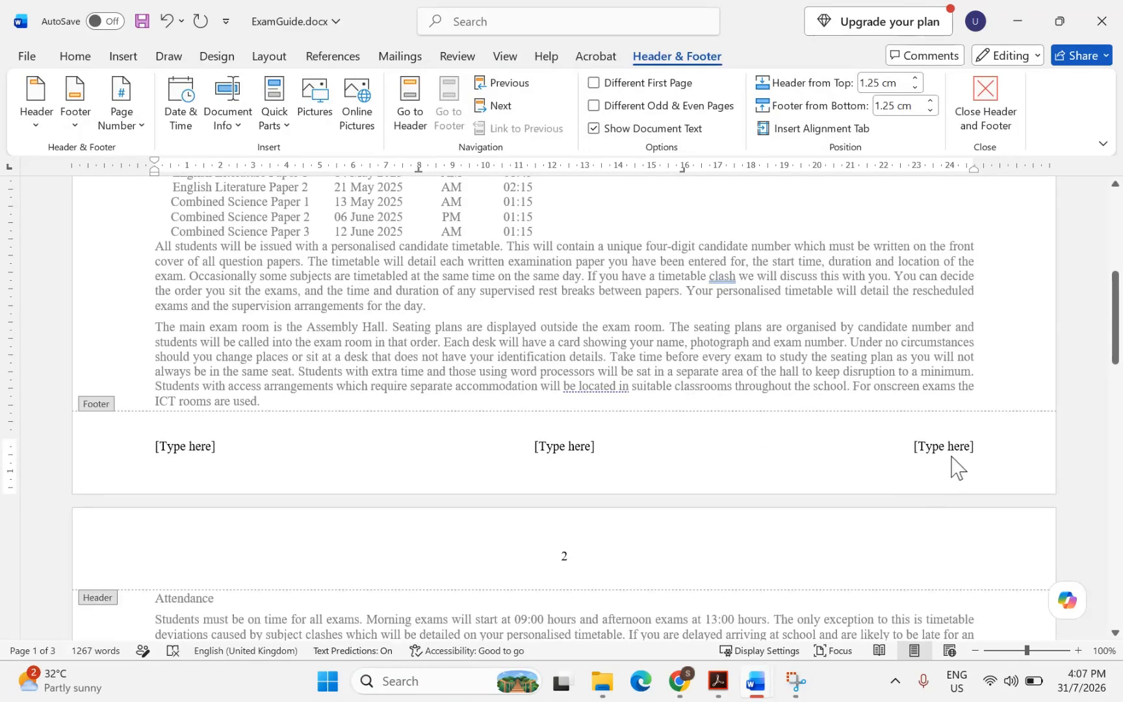
click(956, 457)
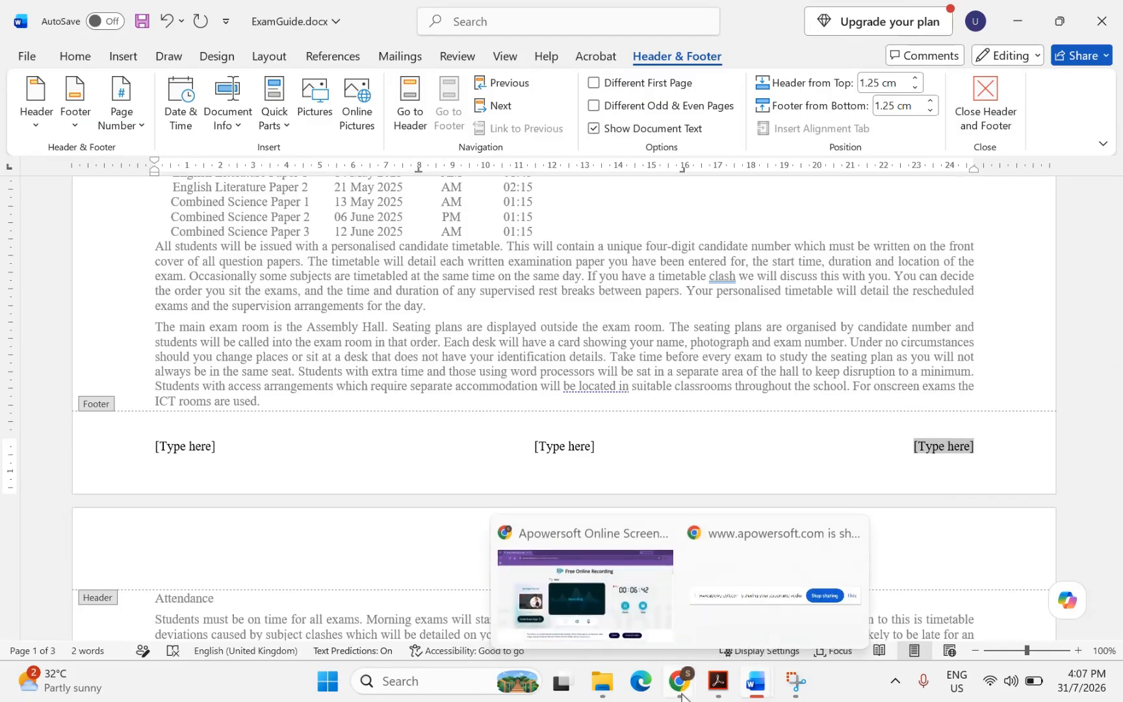
Type 'Produced by:' with the candidate's name, centre number and candidate number in the right footer placeholder
click(718, 681)
click(717, 682)
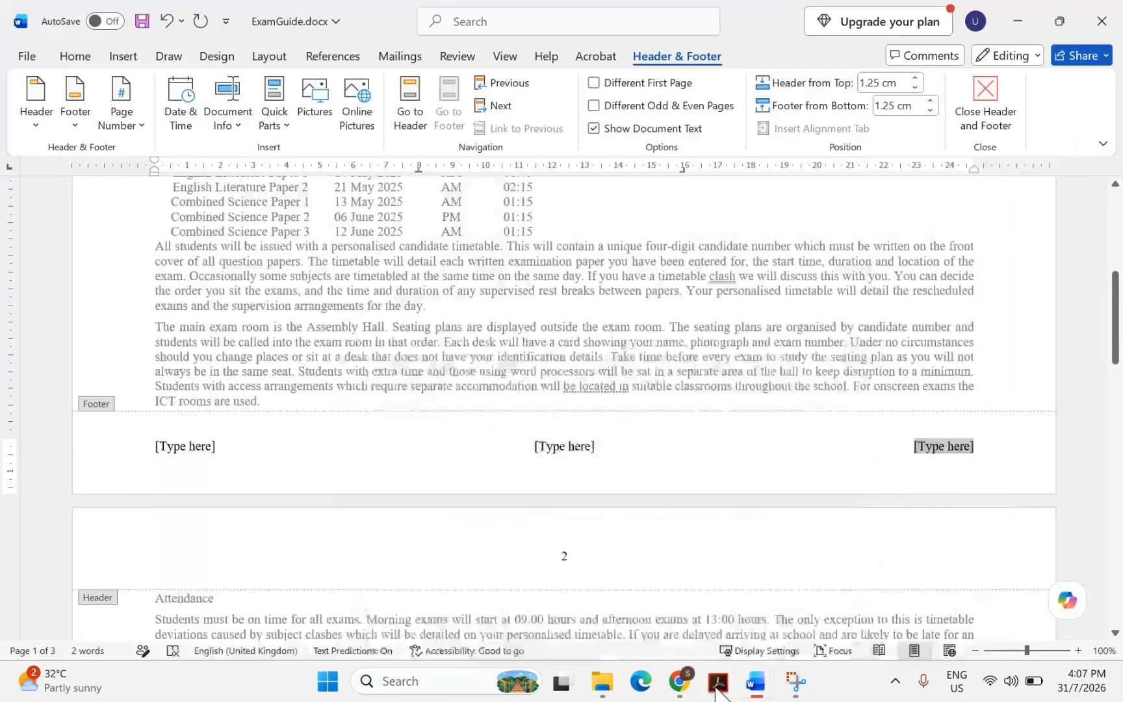
text(Pro)
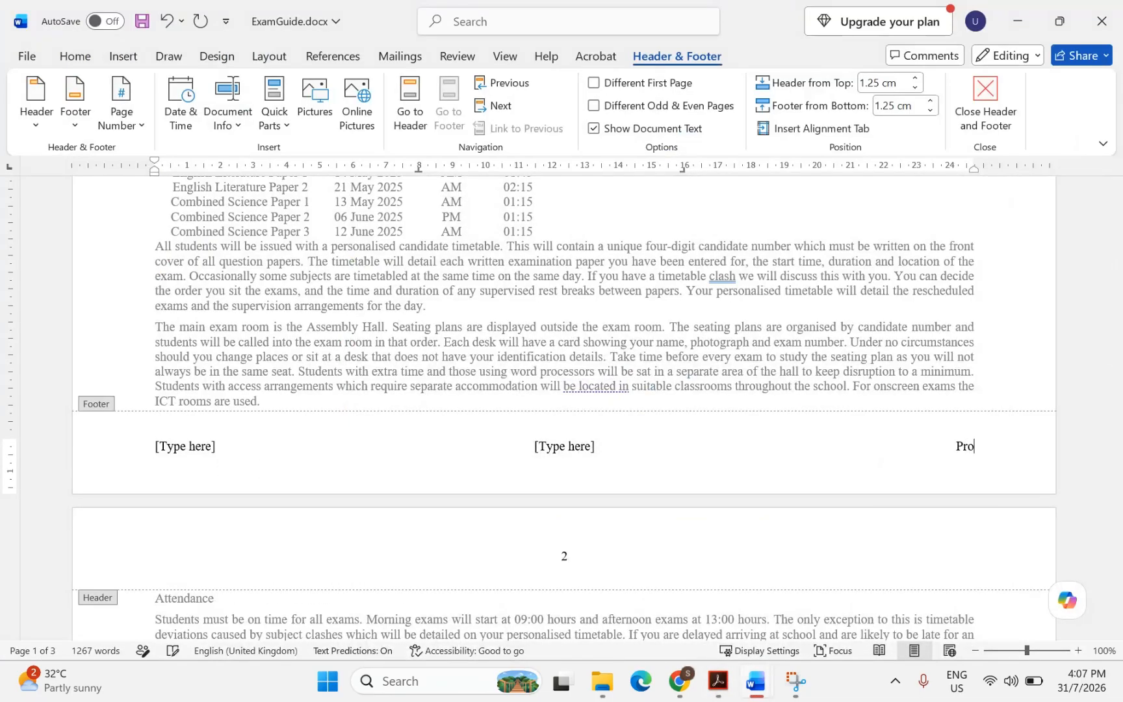
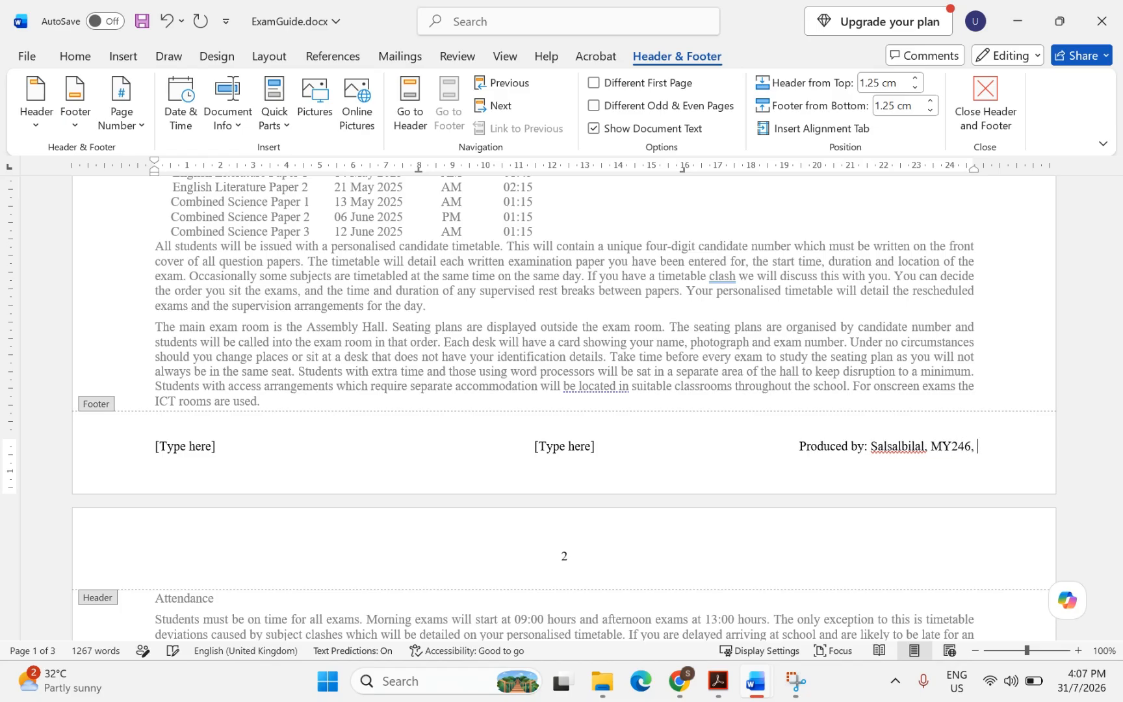
text(00)
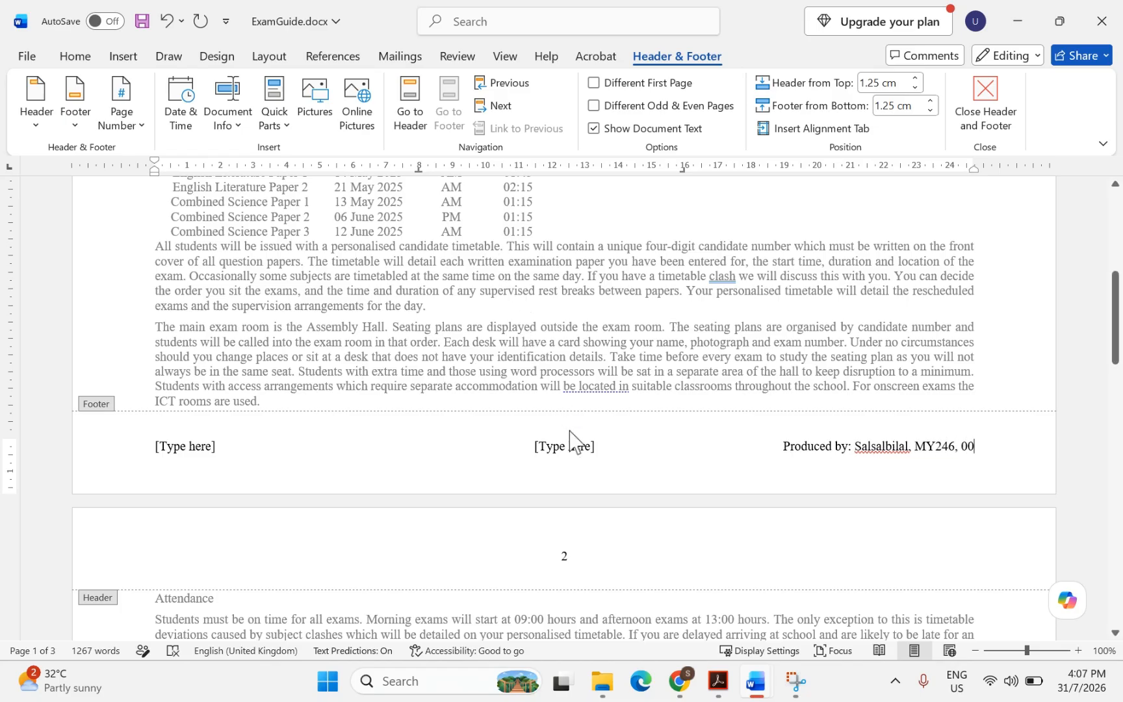
Delete the centre and left footer placeholders
click(569, 445)
key(Delete)
click(171, 455)
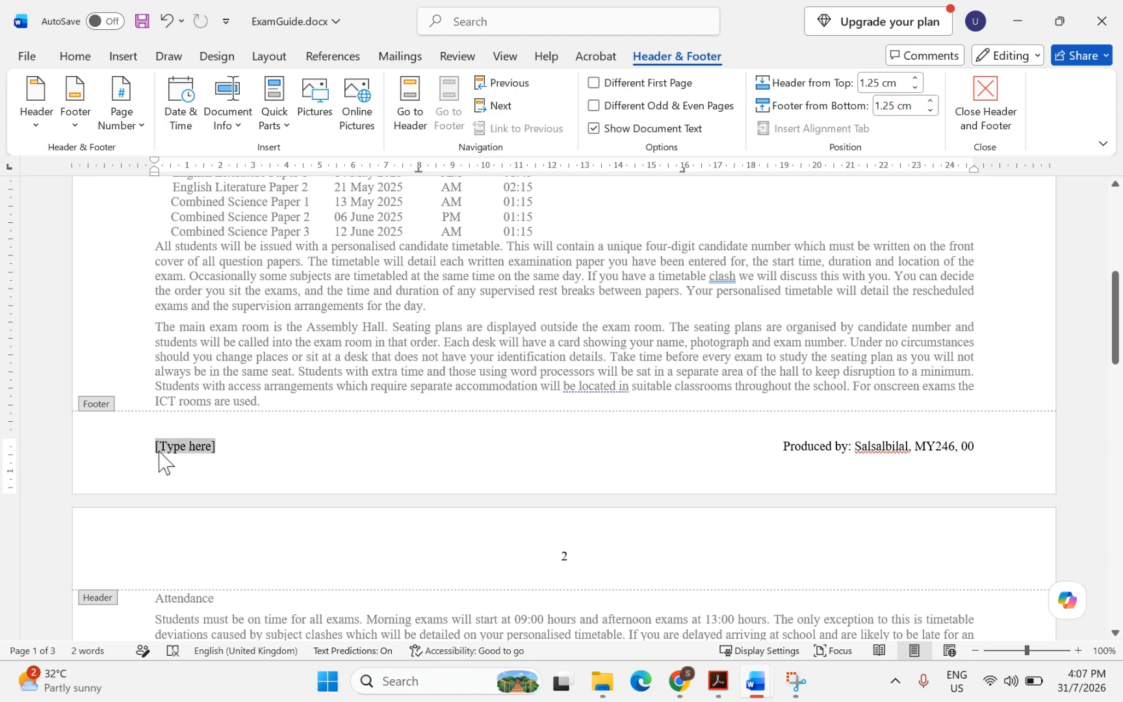
key(Delete)
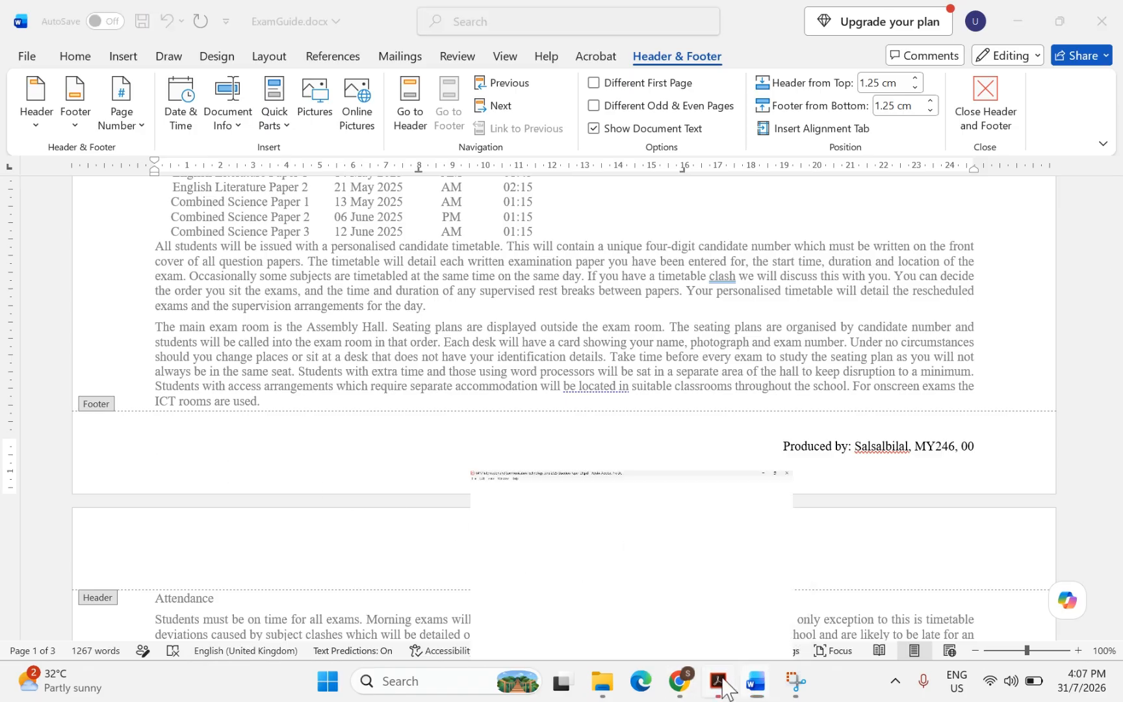
click(684, 627)
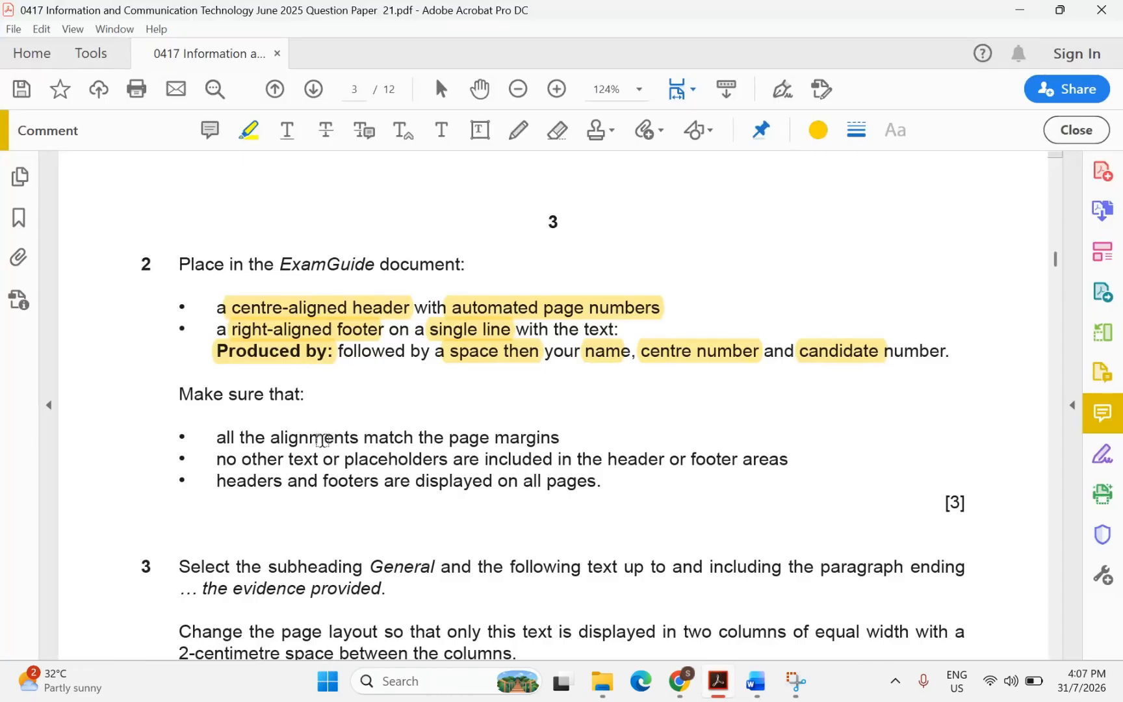
Highlight 'alignments match the page margins' and 'text or placeholders' in question 2
mouse_move(271, 437)
mouse_down()
mouse_move(554, 458)
mouse_move(527, 440)
mouse_up()
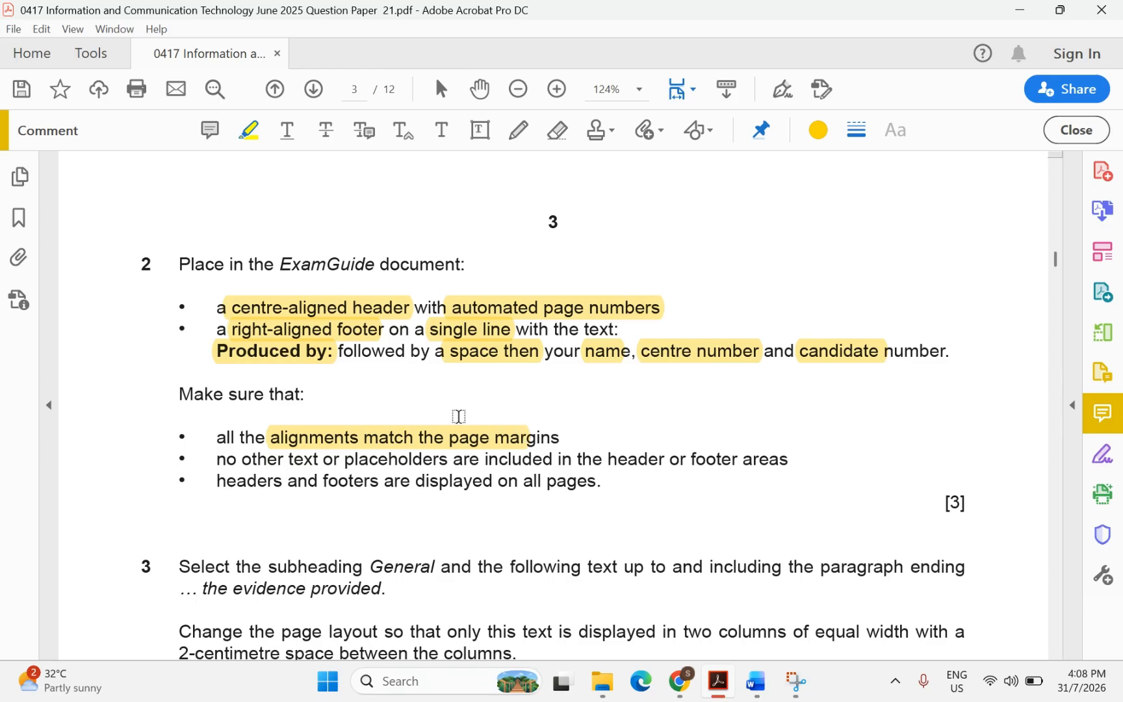
drag(284, 463, 448, 462)
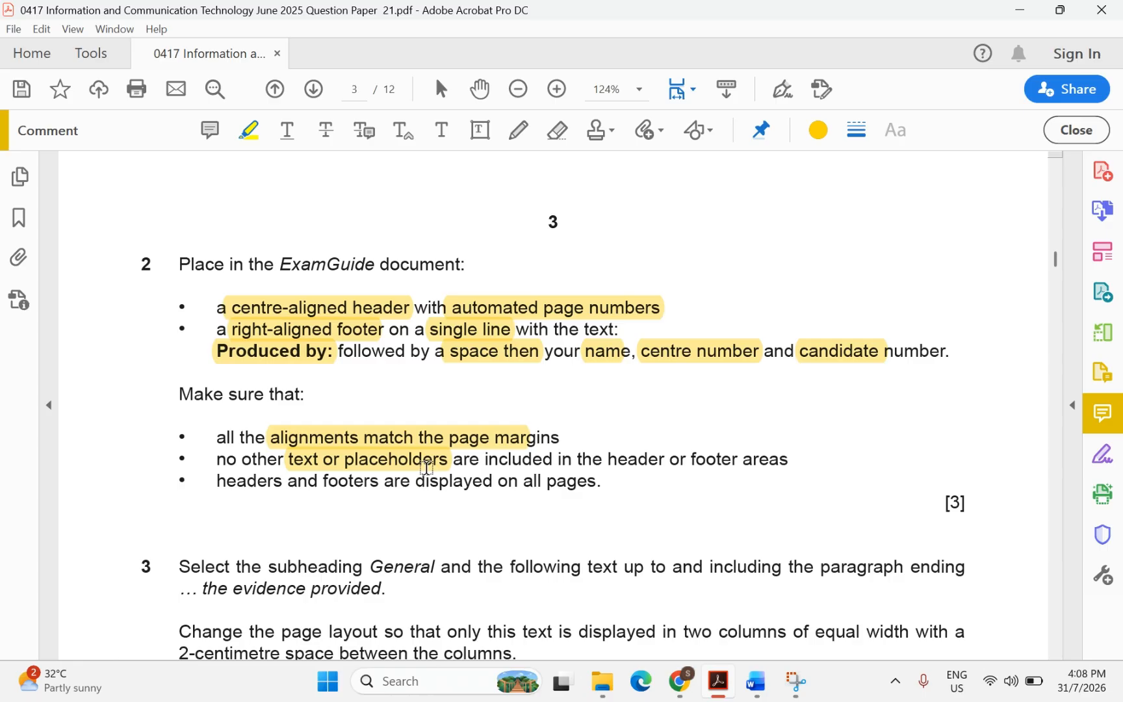
Highlight the last bullet 'and footers are displayed on all pages' in question 2
mouse_move(763, 697)
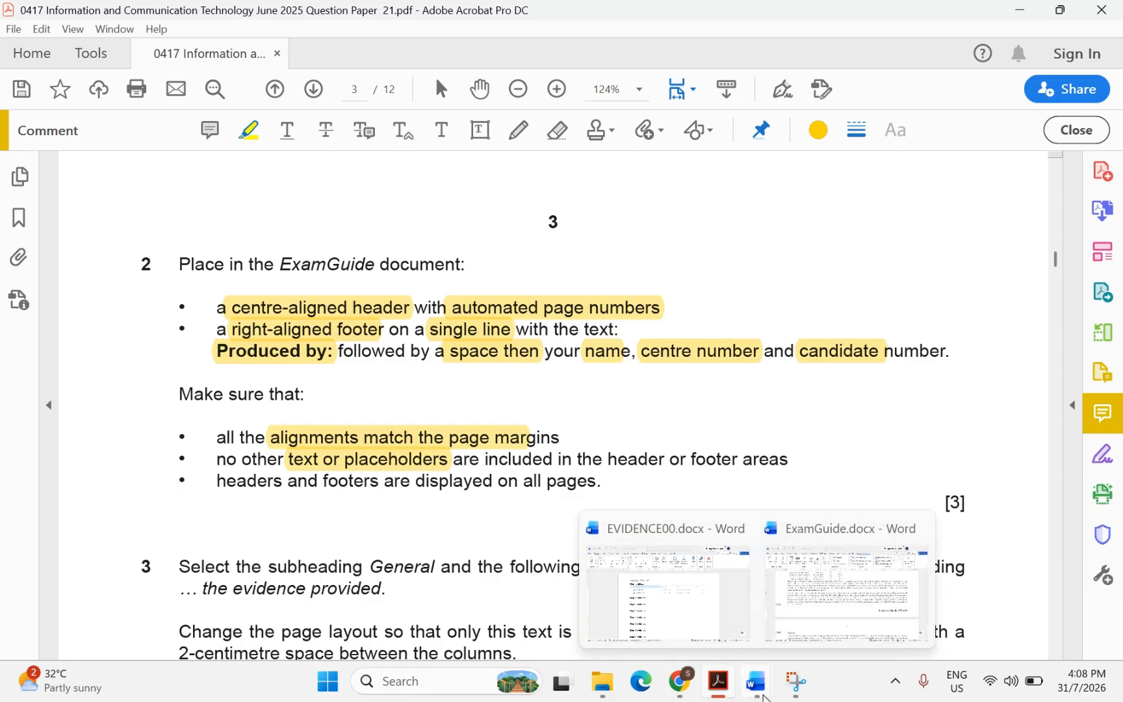
click(794, 577)
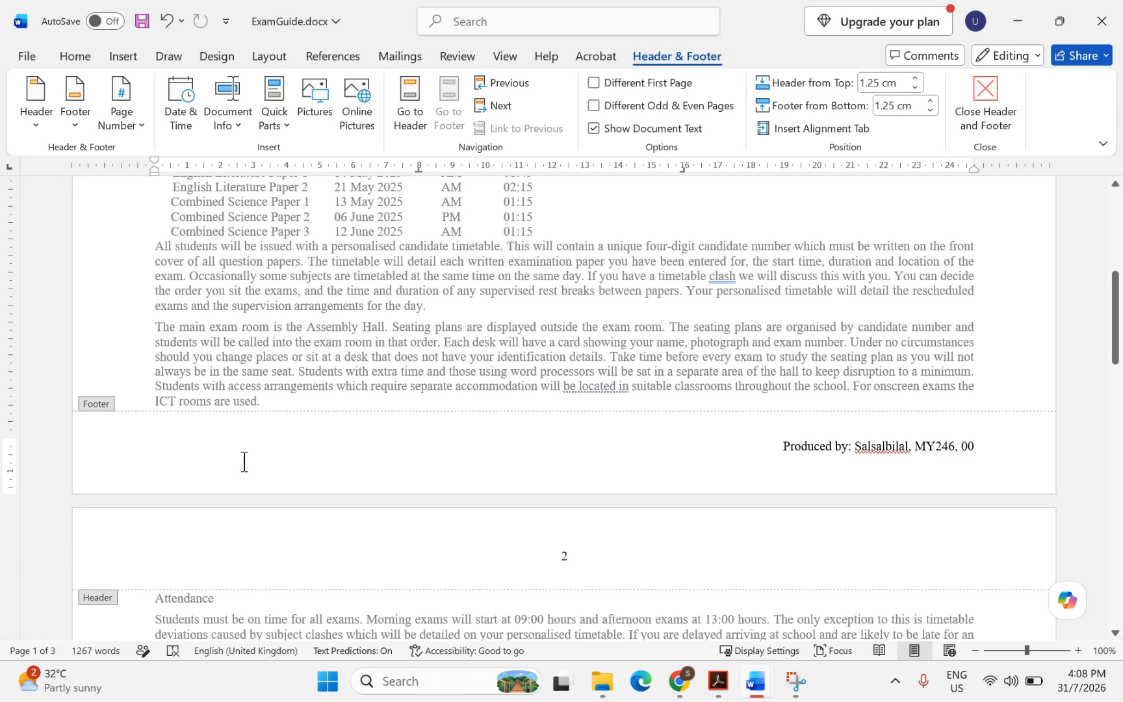
mouse_move(718, 681)
click(678, 617)
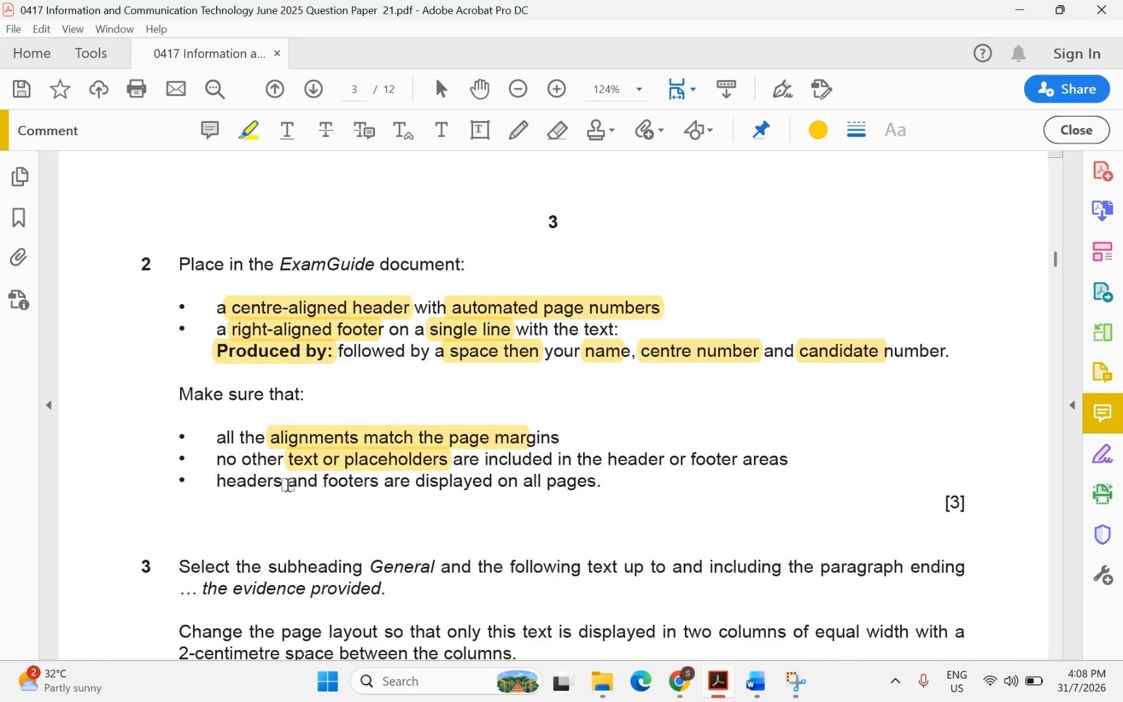
drag(287, 484, 599, 484)
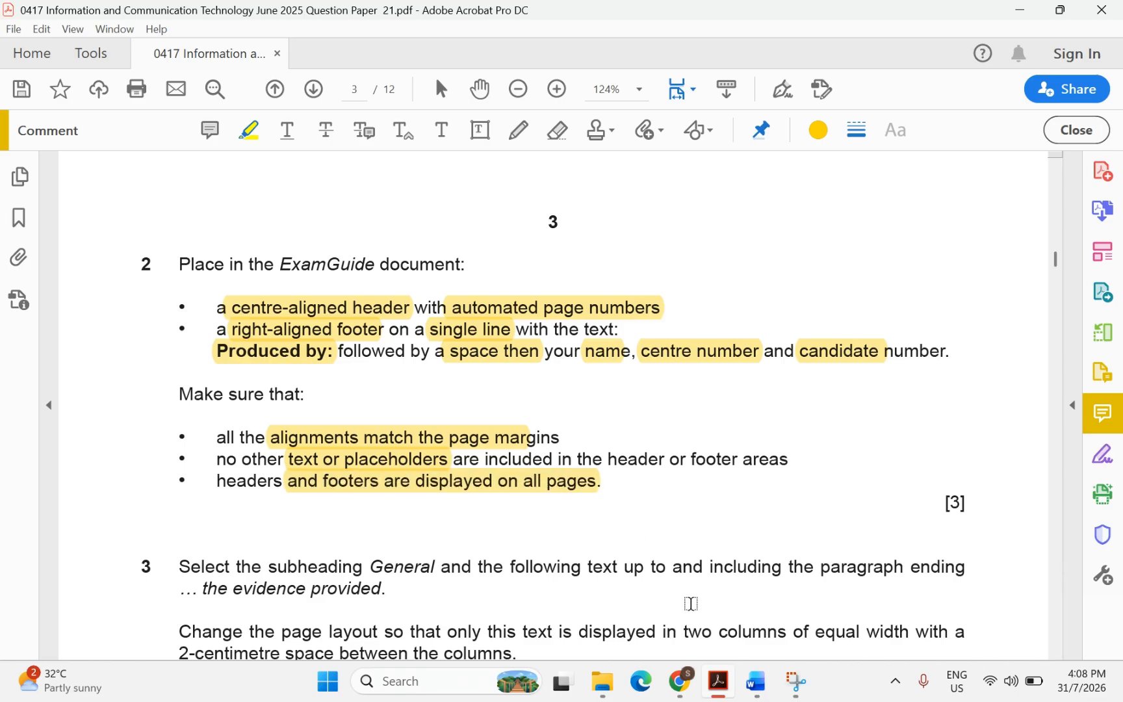
Scroll ExamGuide to confirm the footer also appears on page 2
mouse_move(756, 681)
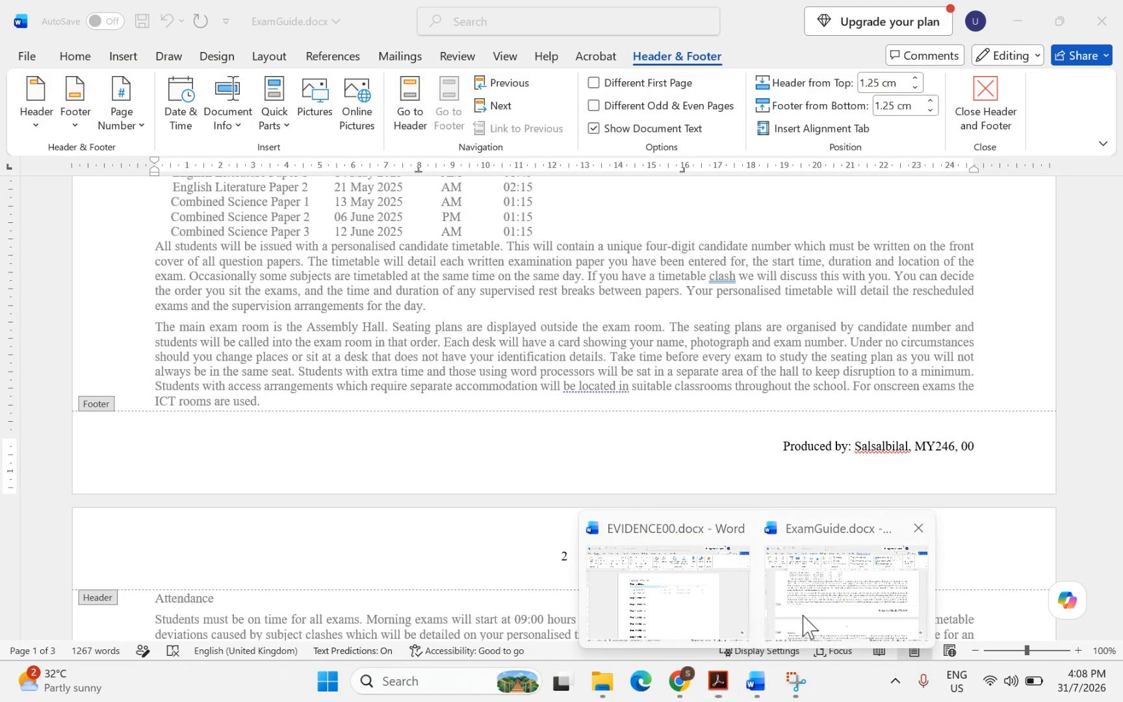
click(806, 625)
scroll(702, 437, up, 10)
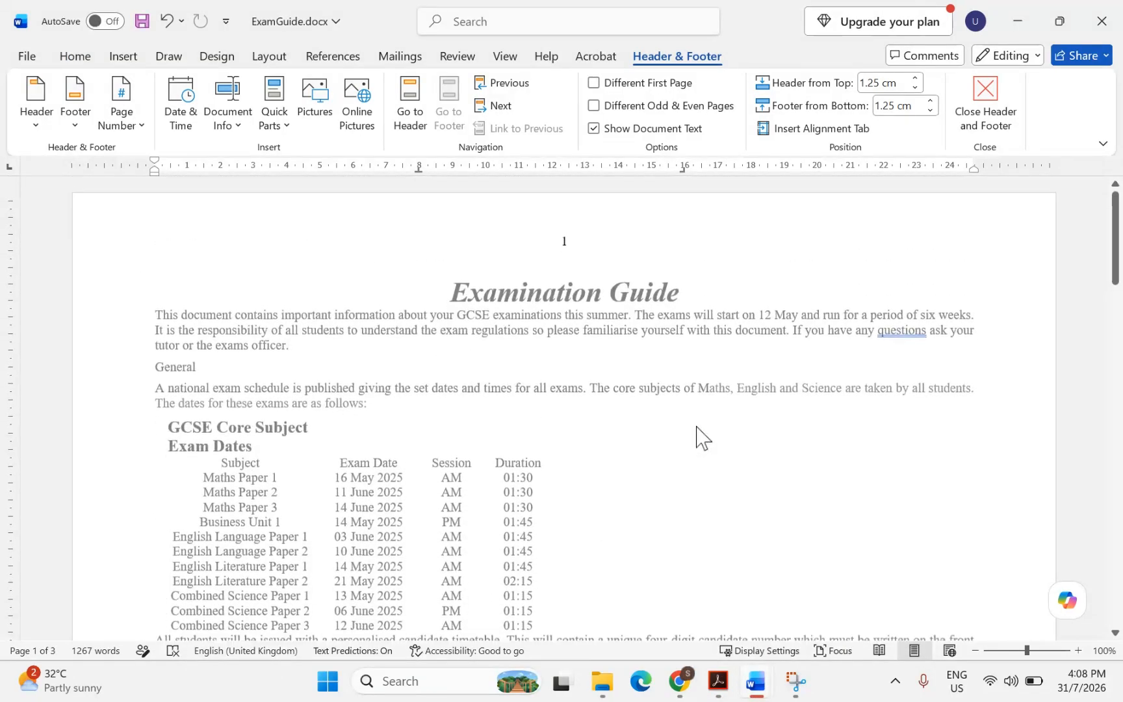
scroll(702, 437, down, 20)
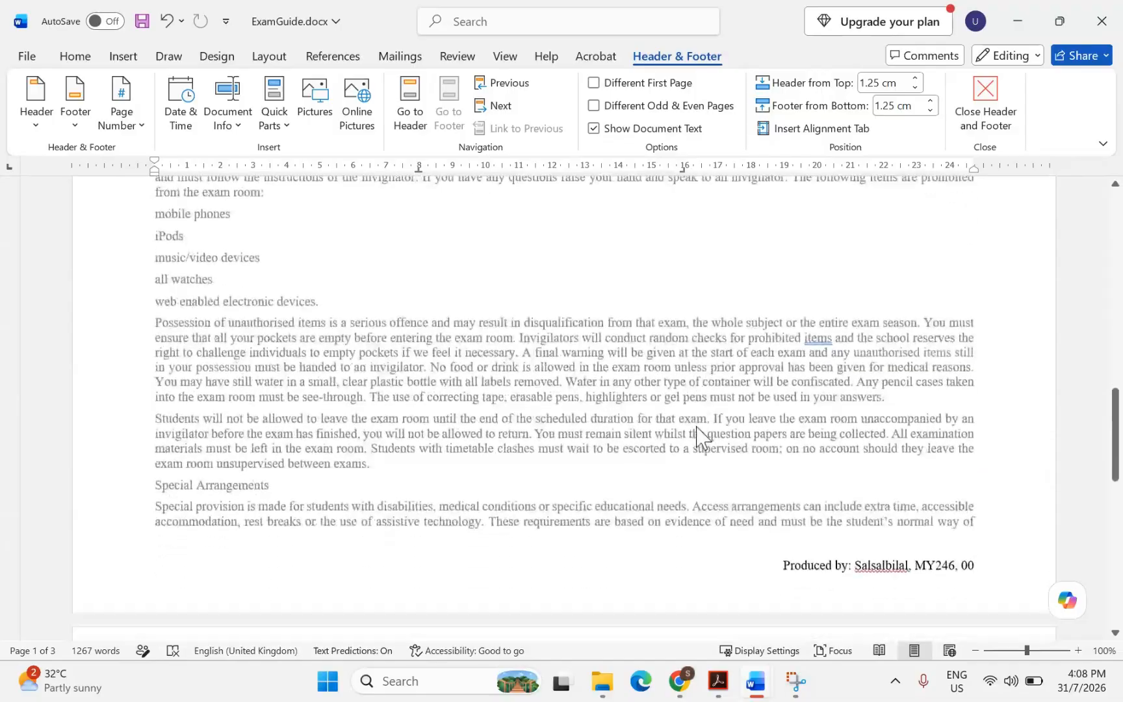
Highlight 'General', 'the evidence provided', 'two columns' and '2-centimetre' in question 3 of the PDF
mouse_move(718, 681)
click(646, 609)
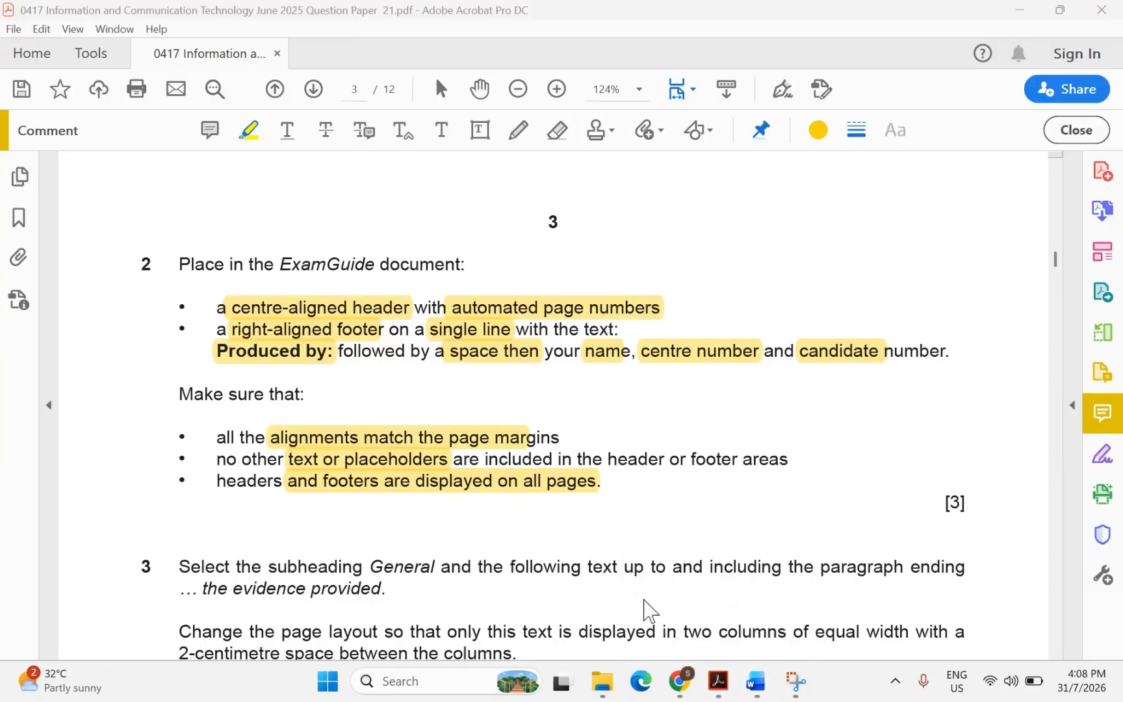
scroll(381, 512, down, 3)
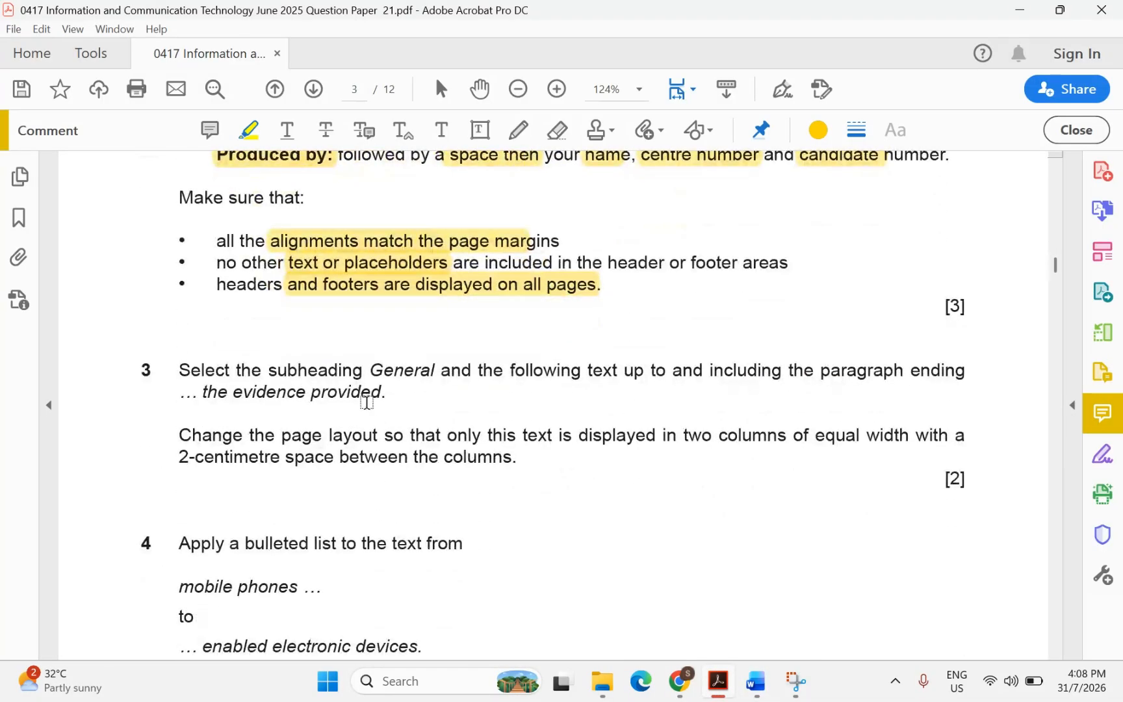
drag(369, 370, 436, 374)
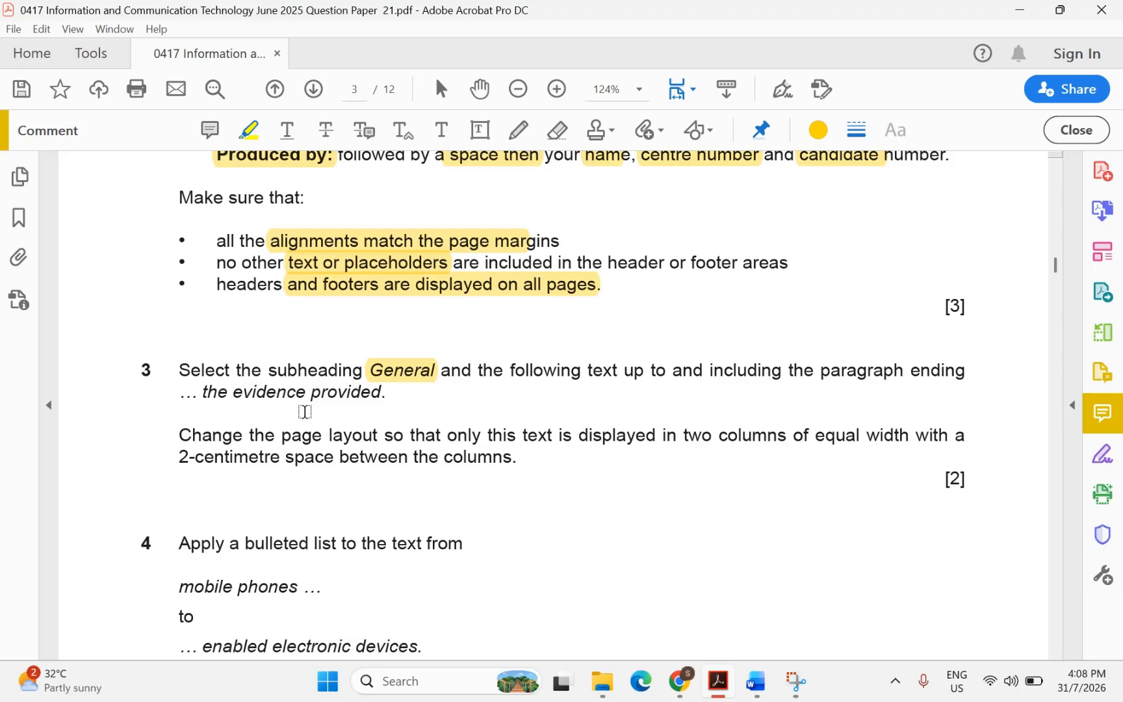
drag(188, 394, 381, 397)
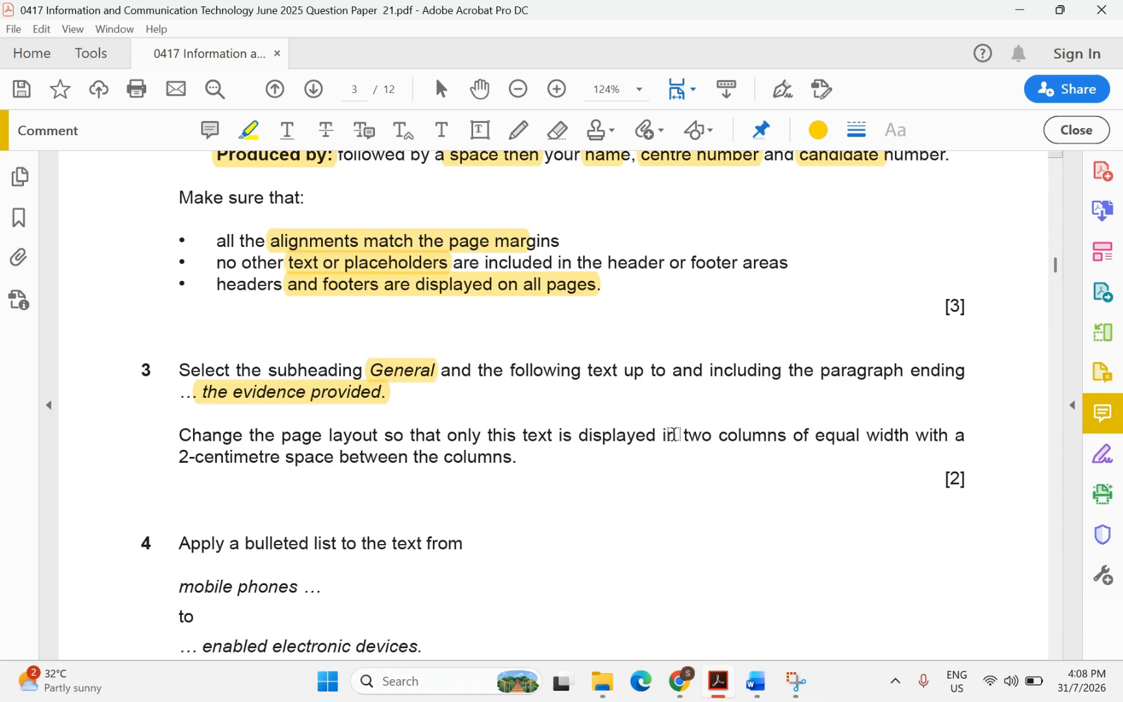
drag(673, 433, 746, 436)
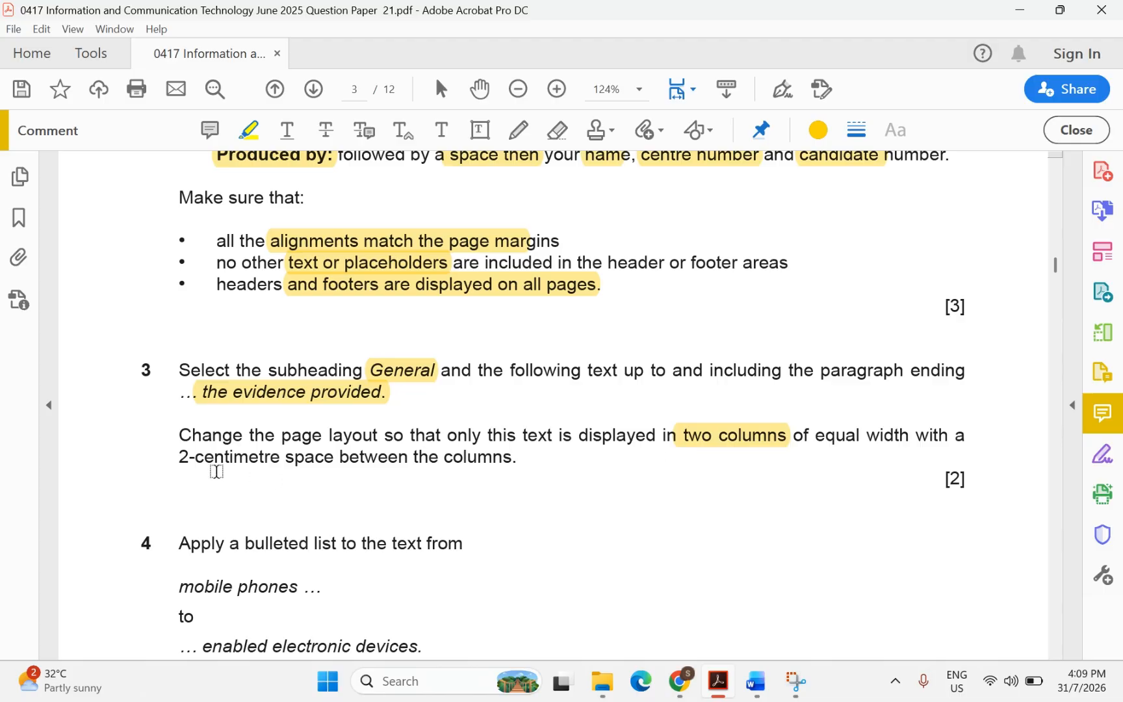
drag(178, 457, 272, 457)
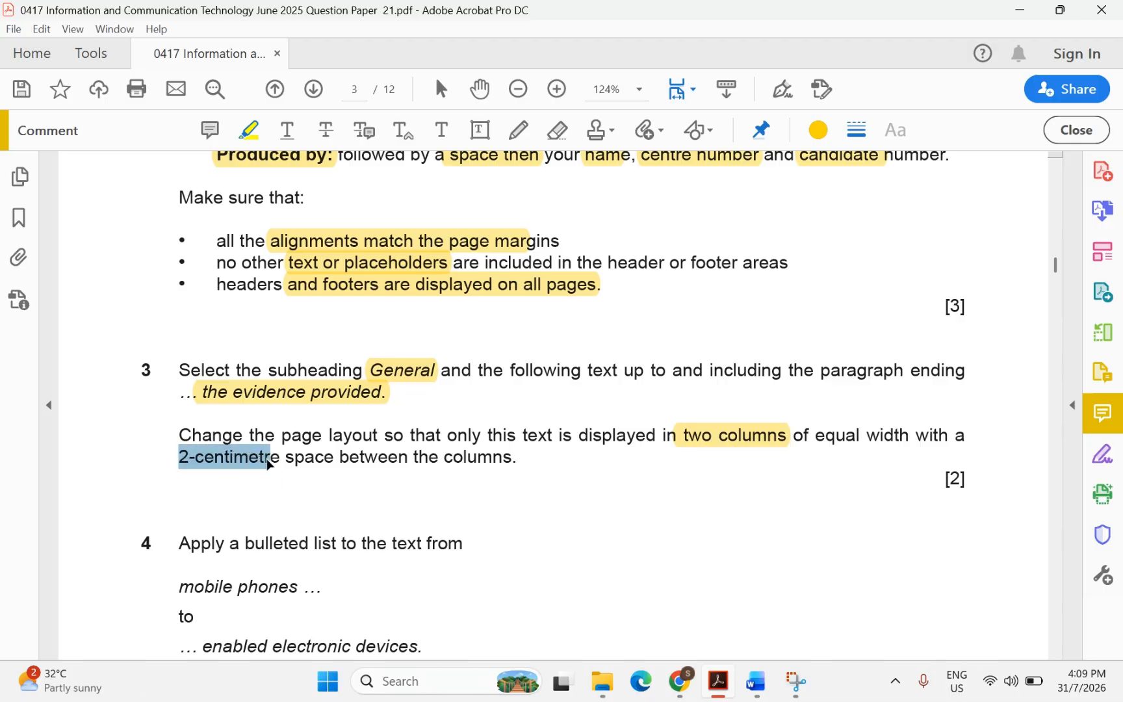
mouse_move(756, 681)
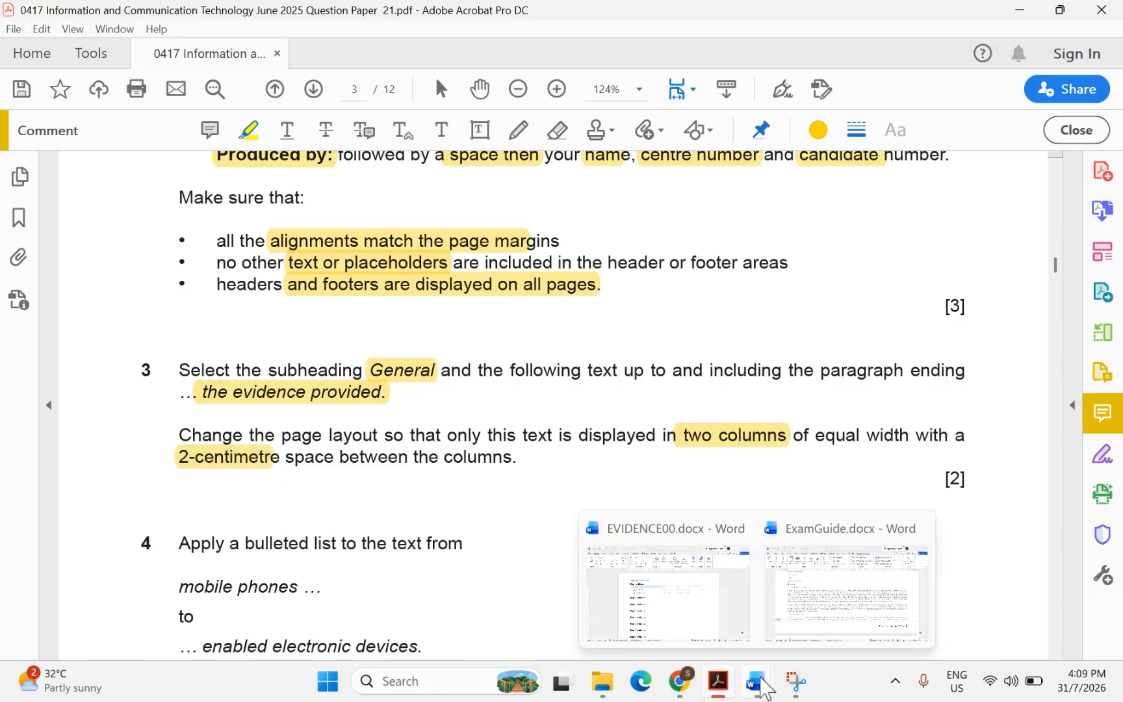
click(792, 611)
Close header and footer editing in ExamGuide
click(791, 611)
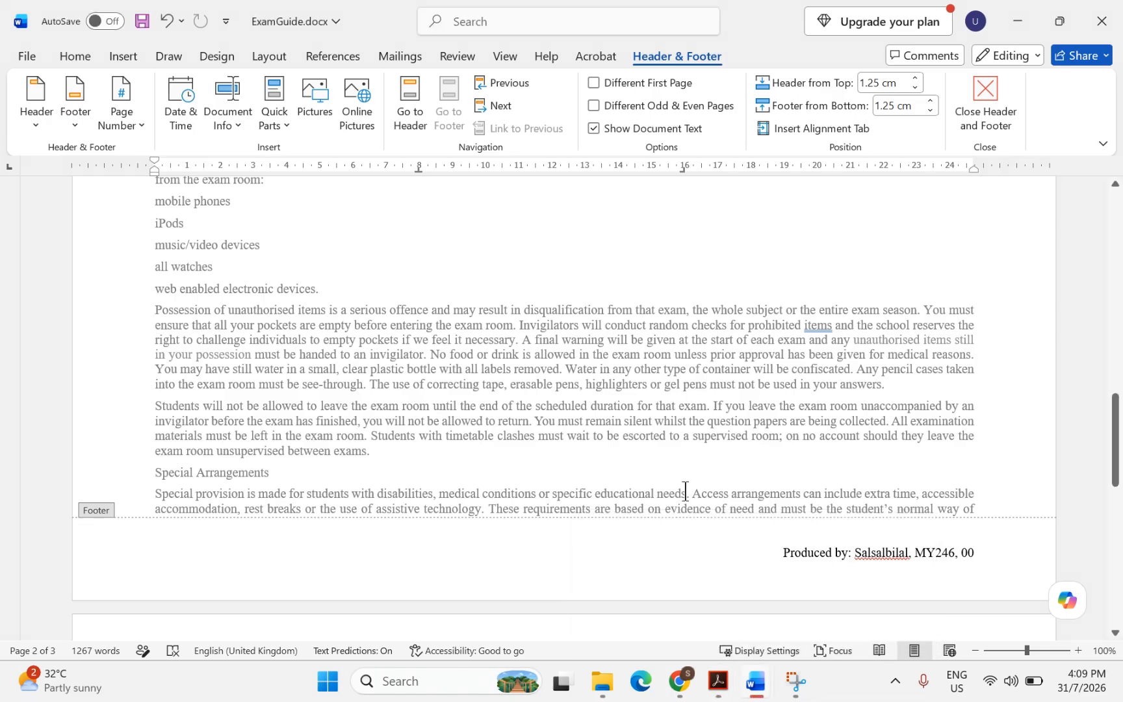
scroll(511, 371, up, 9)
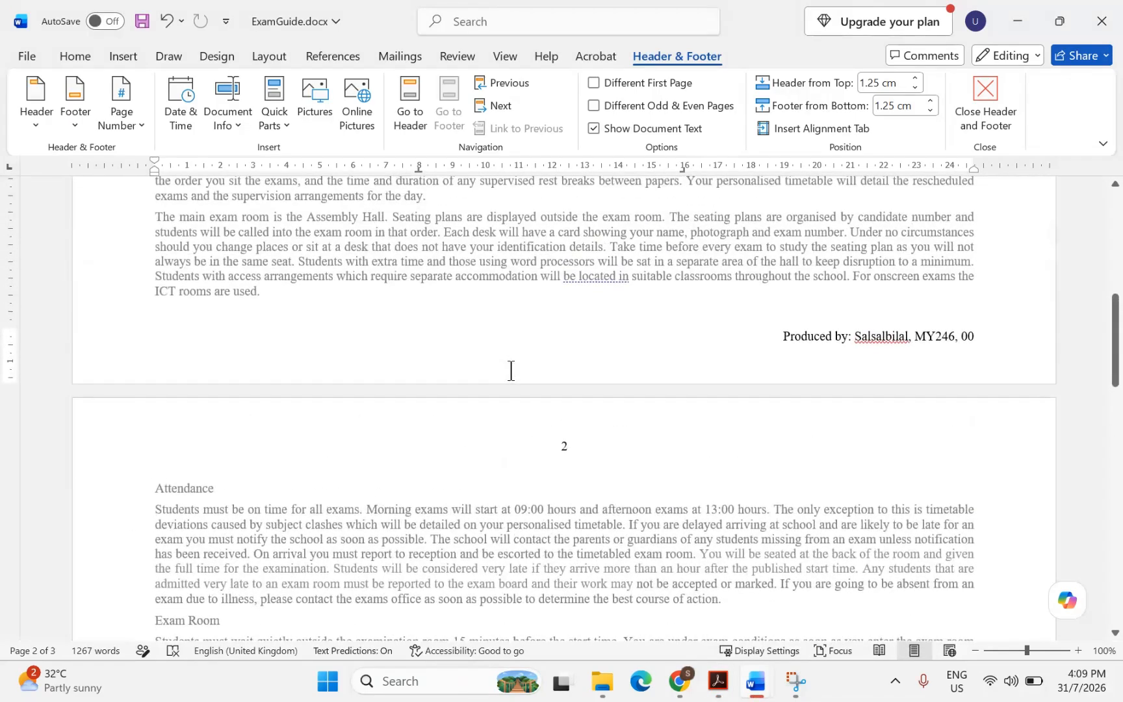
click(985, 97)
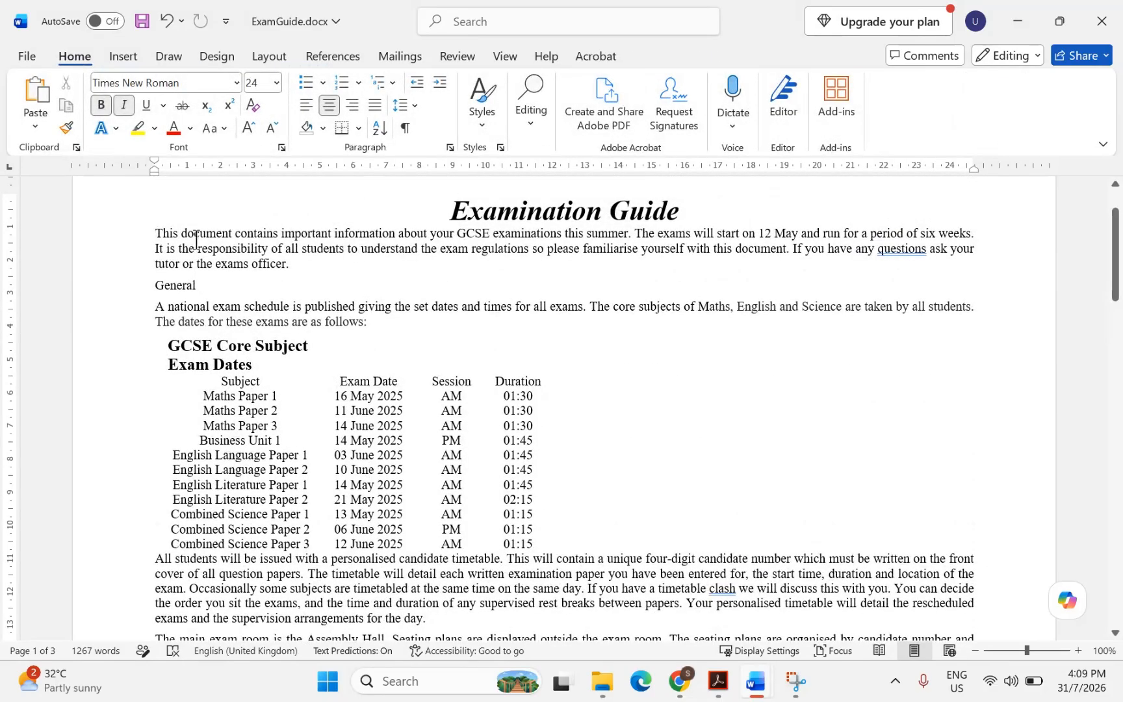
Select the text from General to 'the evidence provided' and bring up the Layout column choices
scroll(199, 304, down, 1)
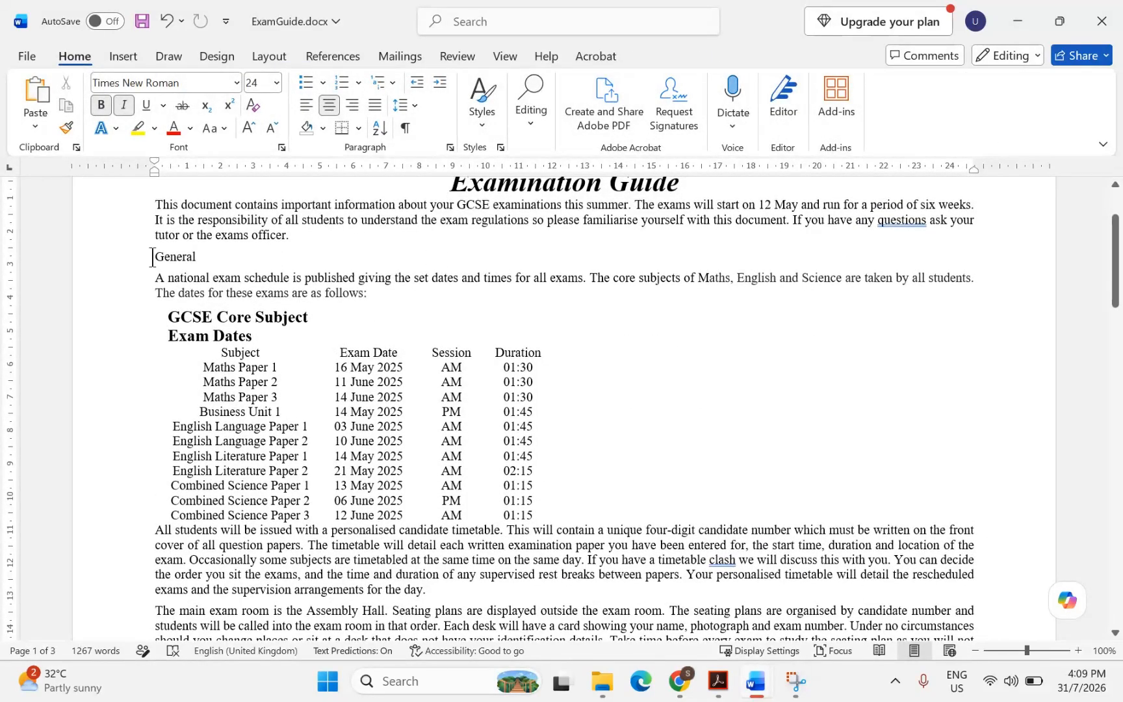
drag(152, 258, 533, 338)
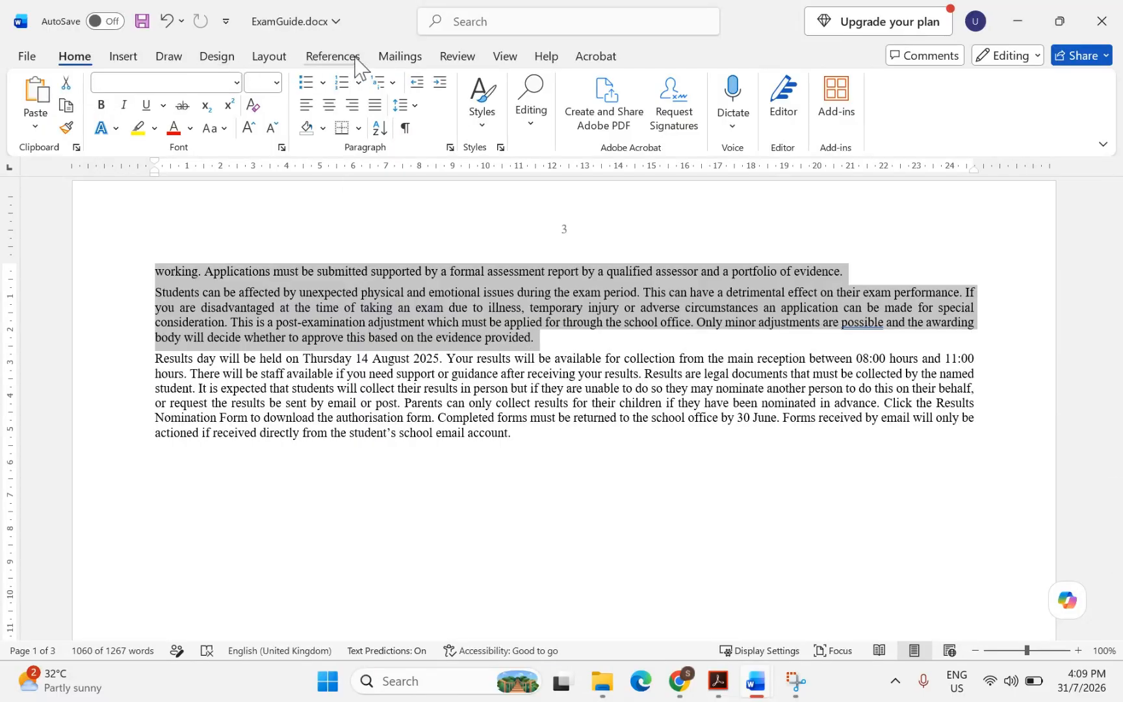
click(269, 59)
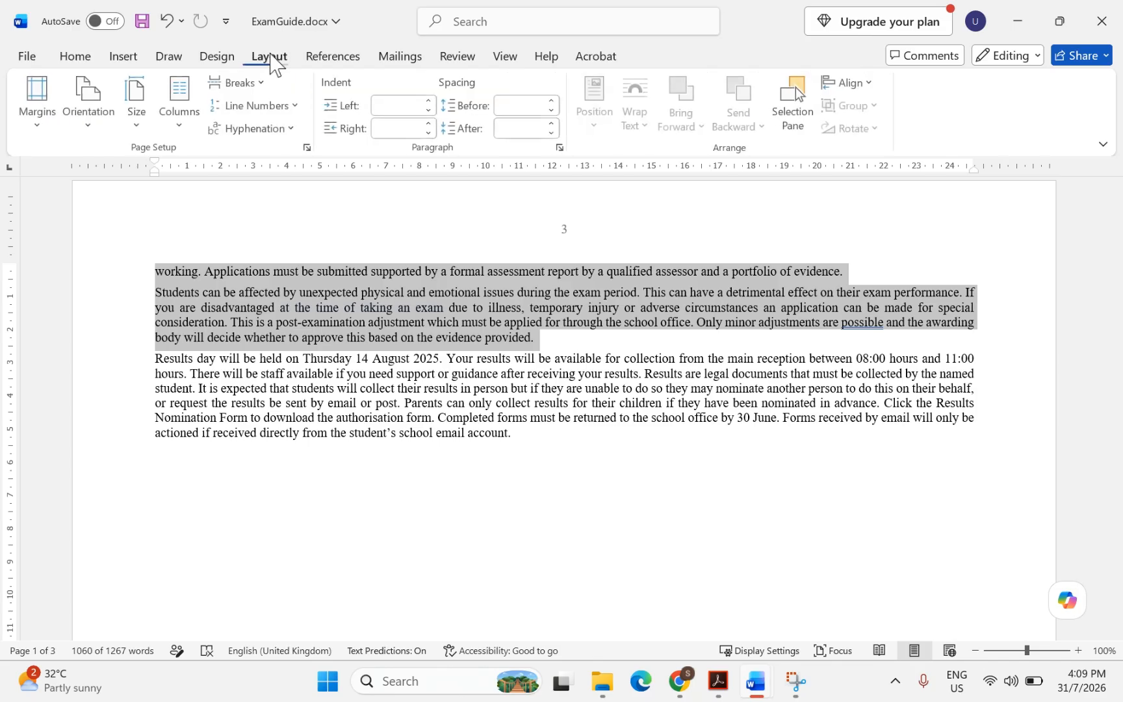
click(173, 130)
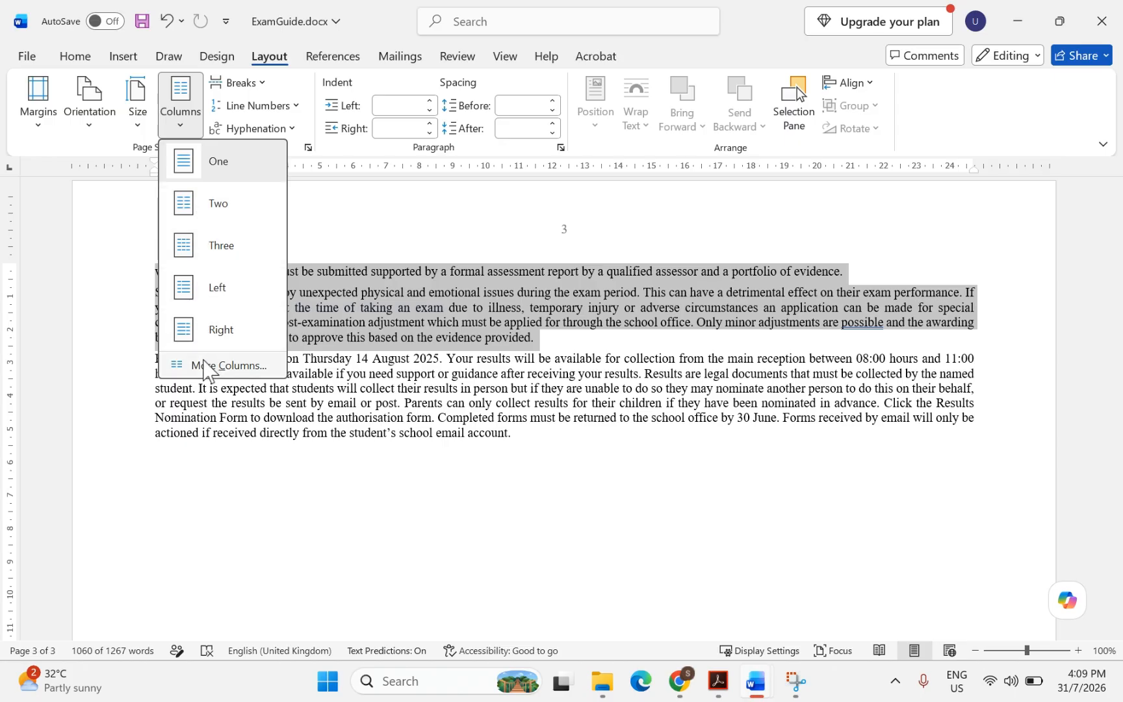
Lay the selected General text out in two columns with 2 cm spacing
click(207, 368)
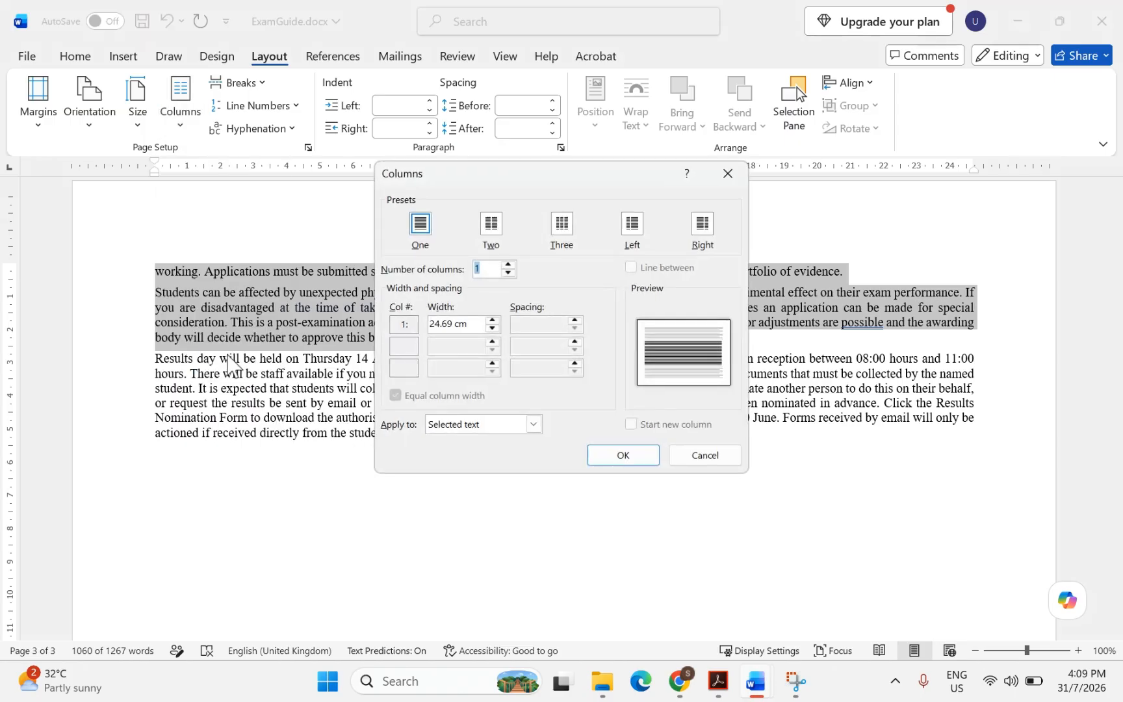
click(490, 227)
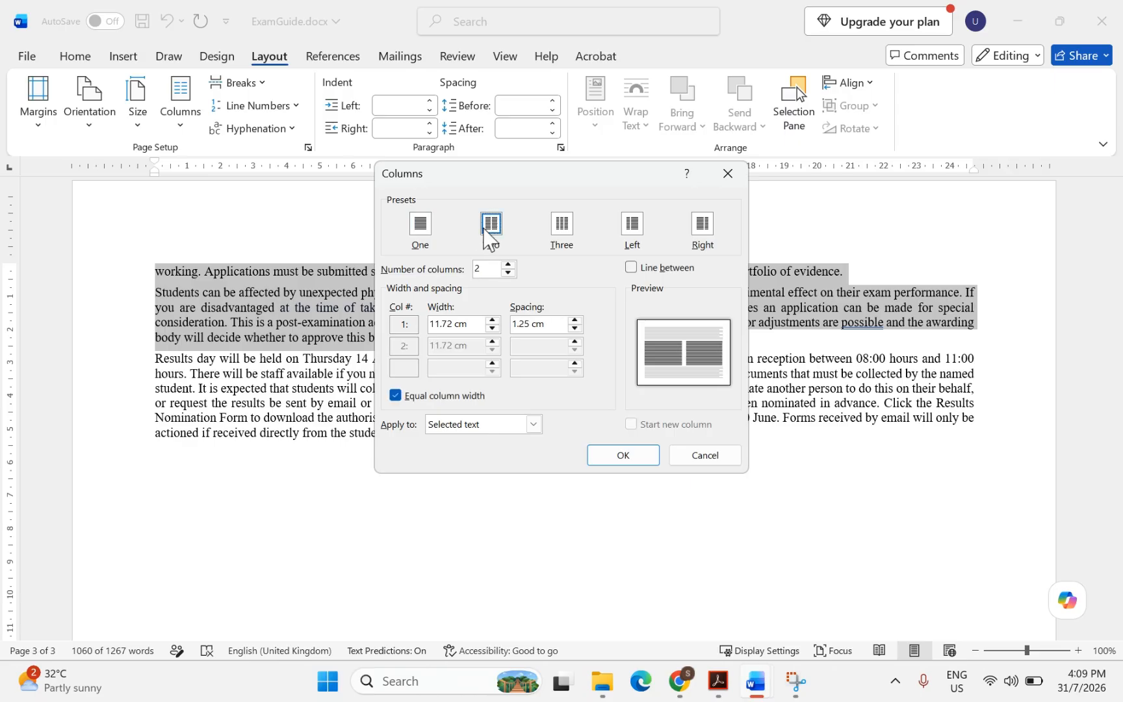
double_click(528, 325)
text(2)
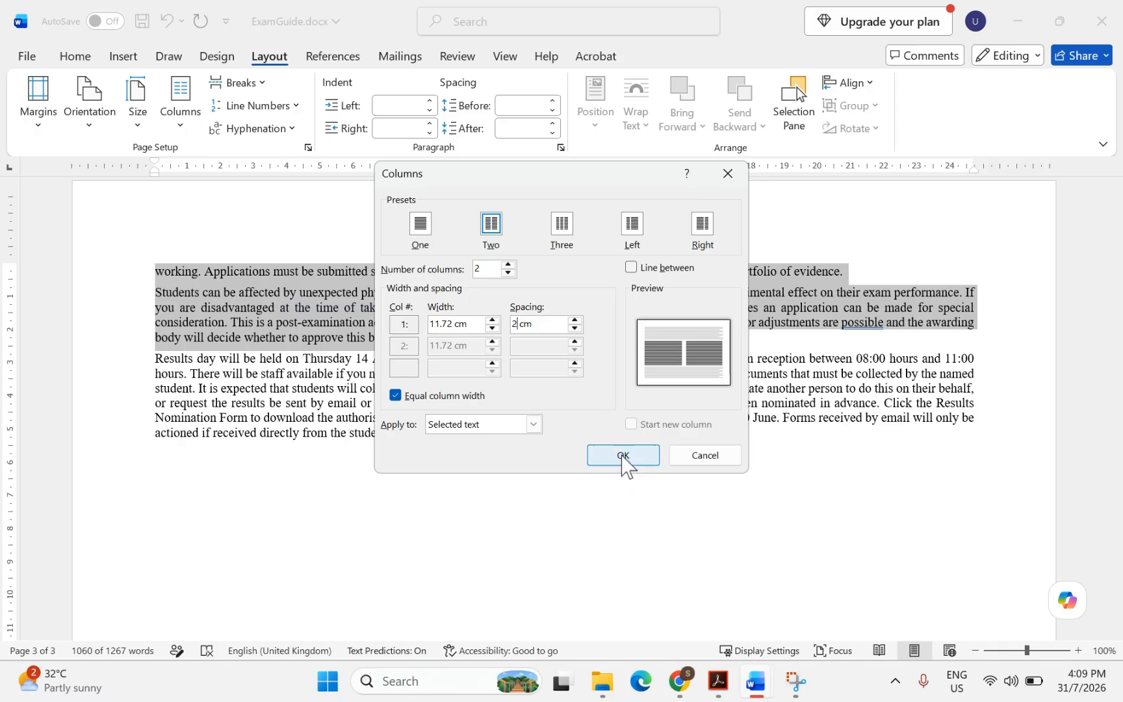
click(622, 455)
scroll(570, 414, up, 10)
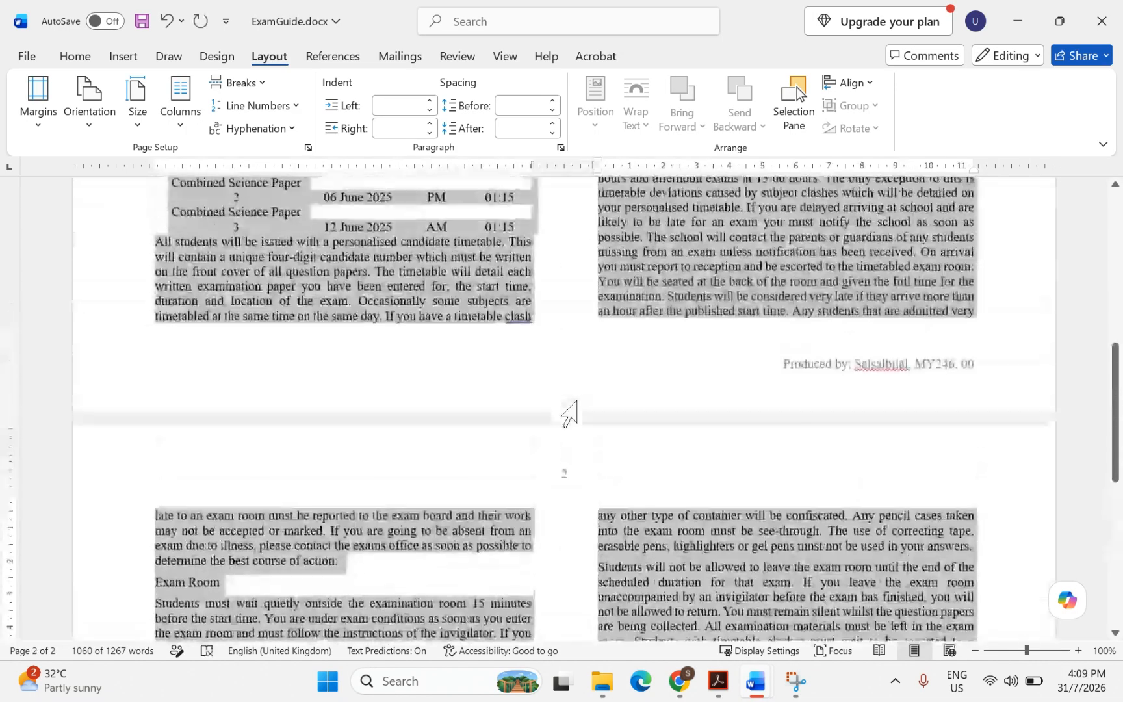
scroll(569, 414, down, 4)
scroll(570, 414, down, 2)
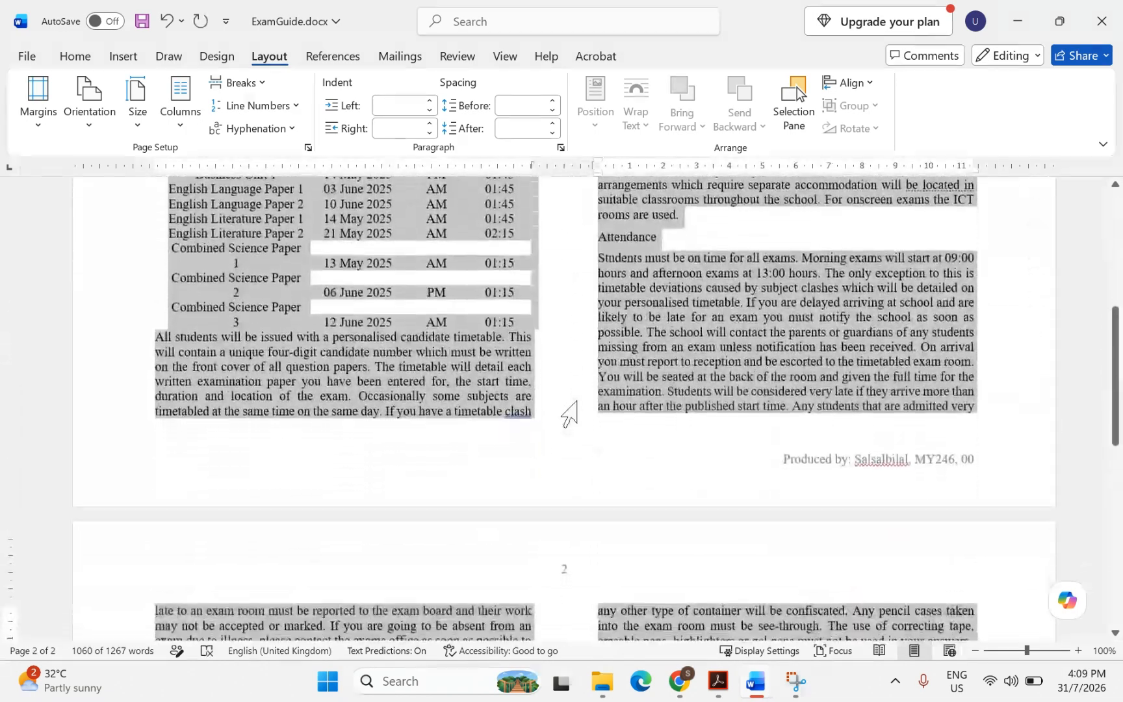
scroll(569, 414, up, 5)
scroll(569, 414, down, 3)
scroll(569, 414, down, 1)
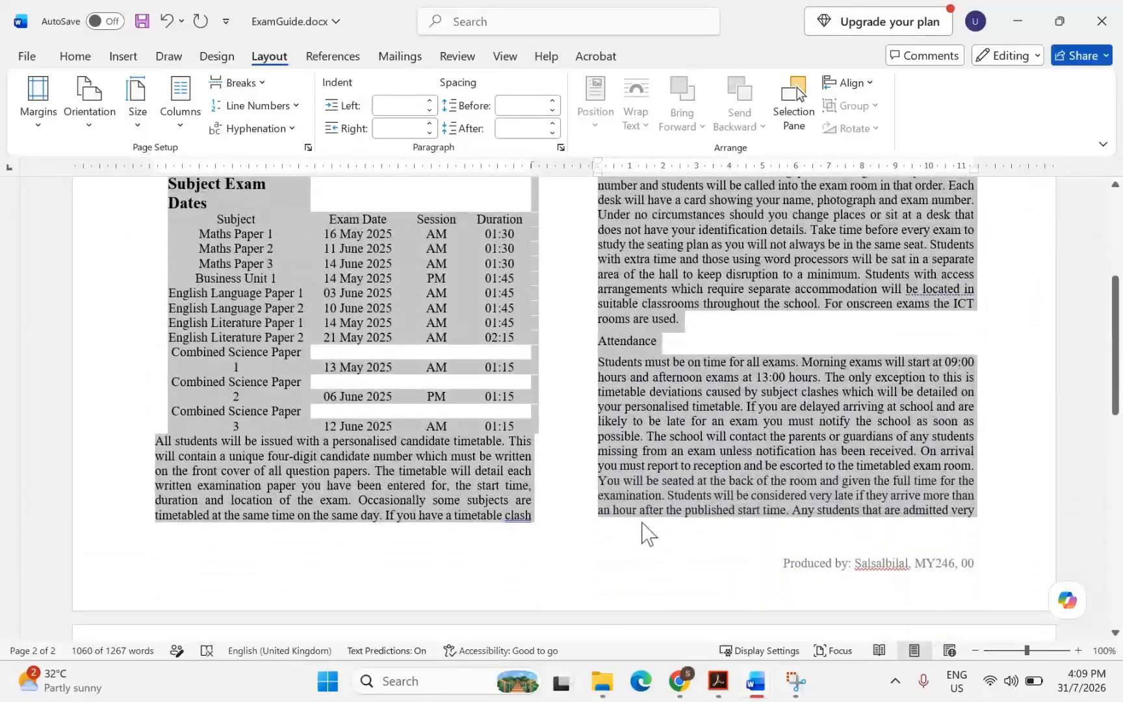
Highlight the mobile phones to devices list range in question 4 of the PDF
click(637, 587)
scroll(505, 446, down, 4)
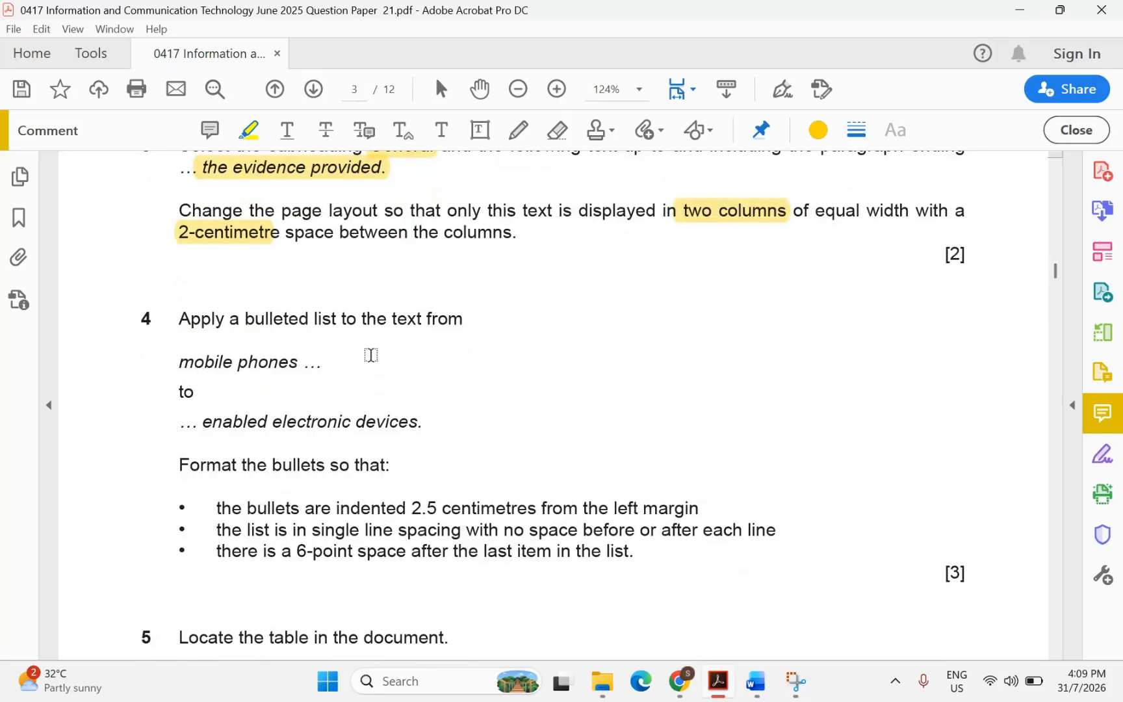
drag(180, 364, 402, 426)
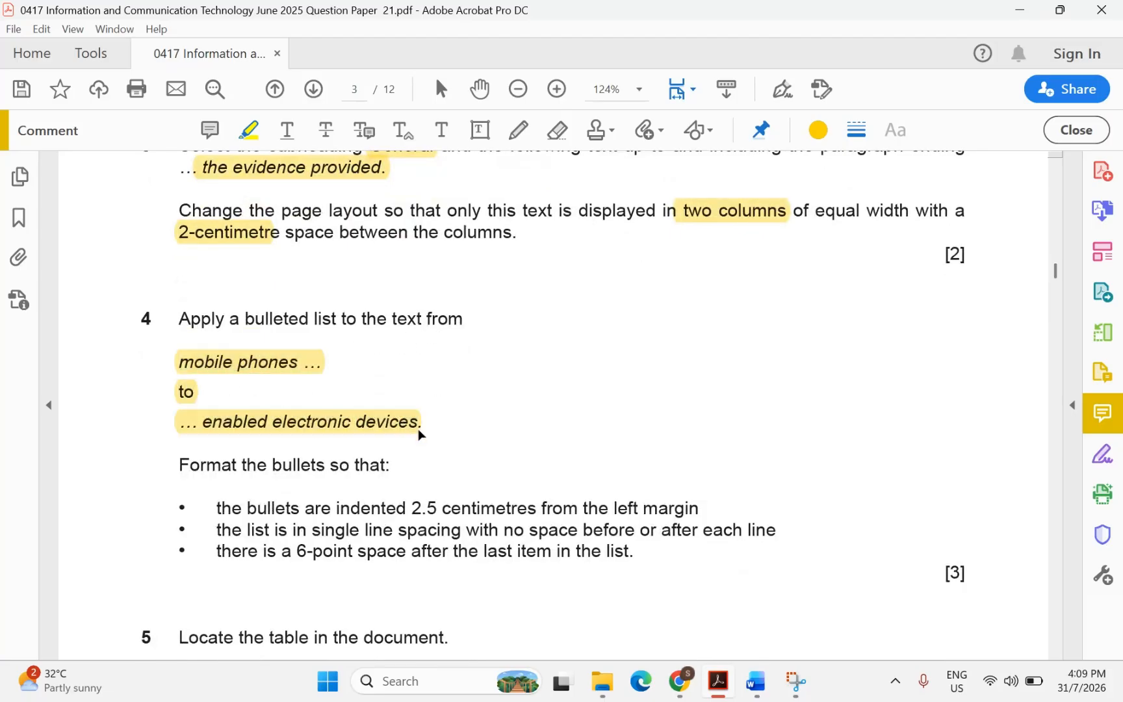
Select the five prohibited items in the ExamGuide document
mouse_move(757, 682)
click(770, 628)
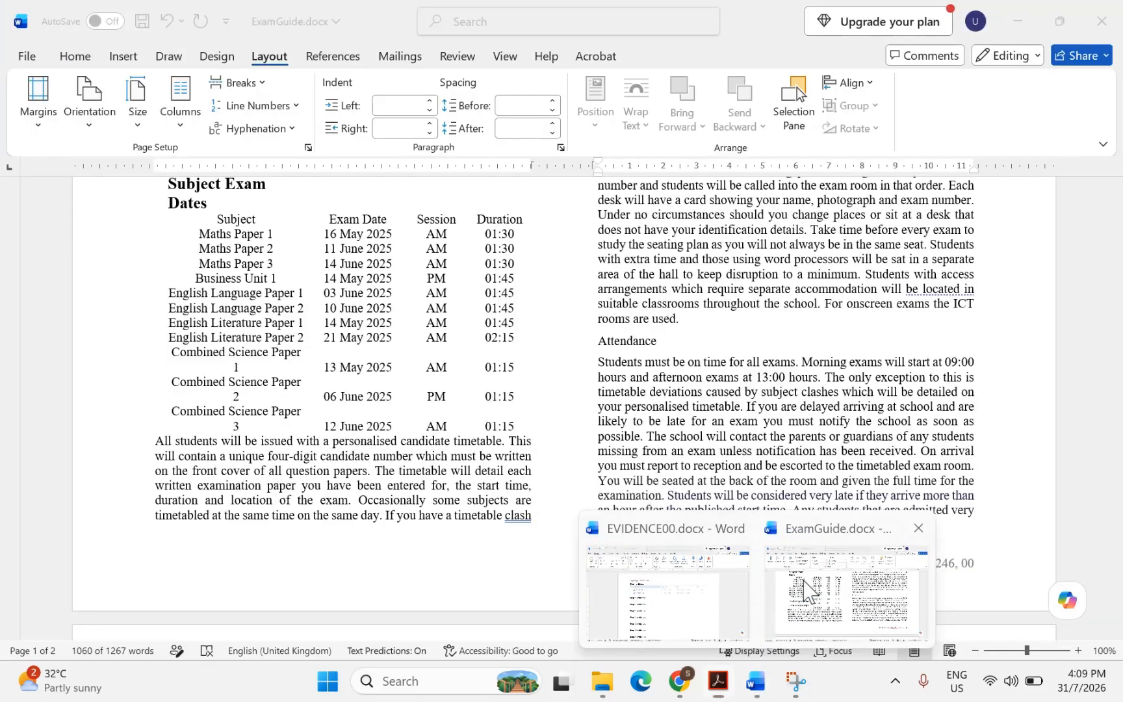
click(537, 382)
scroll(538, 384, down, 5)
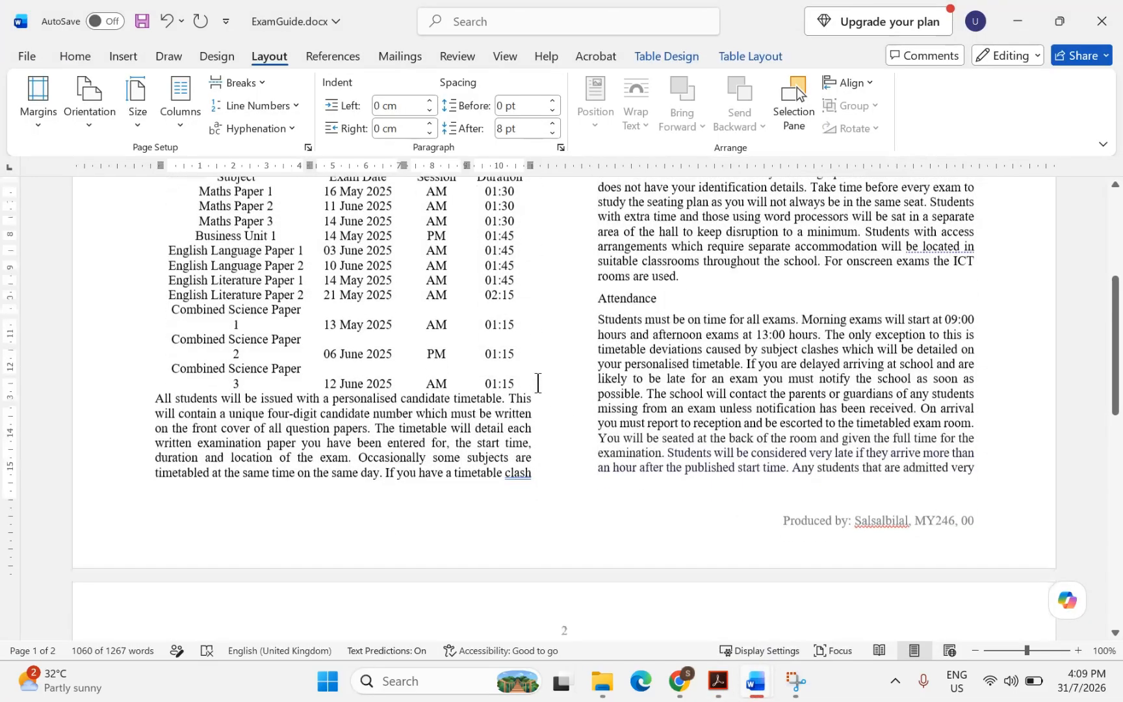
scroll(537, 383, down, 6)
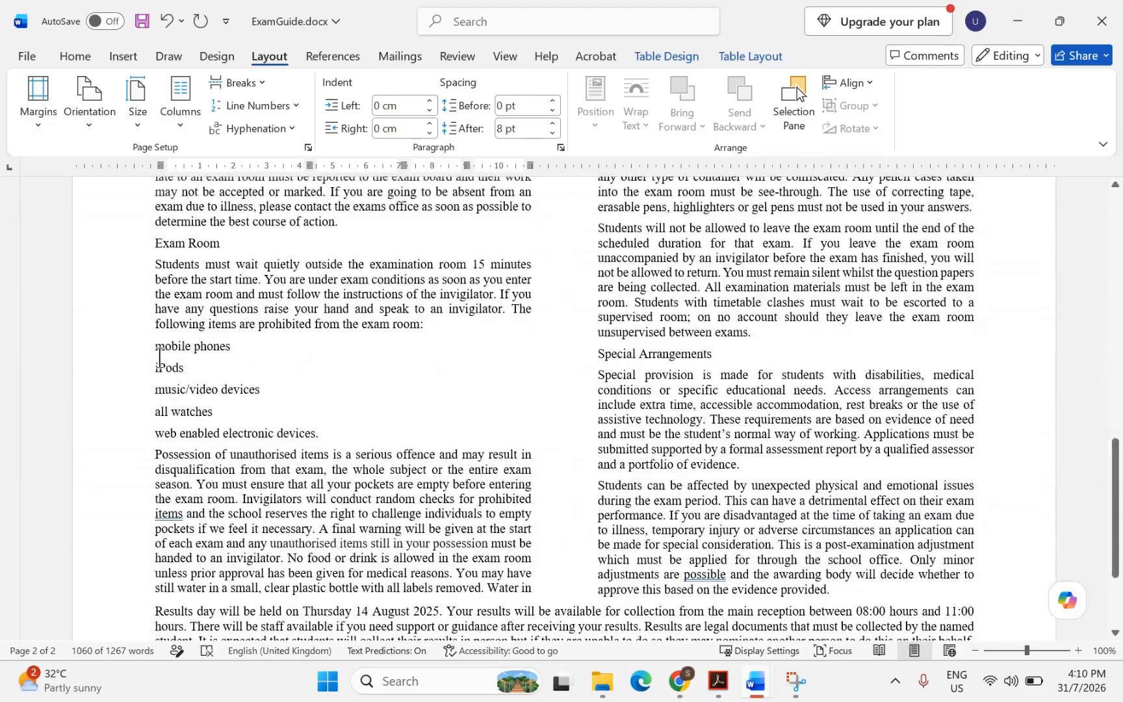
drag(156, 346, 331, 442)
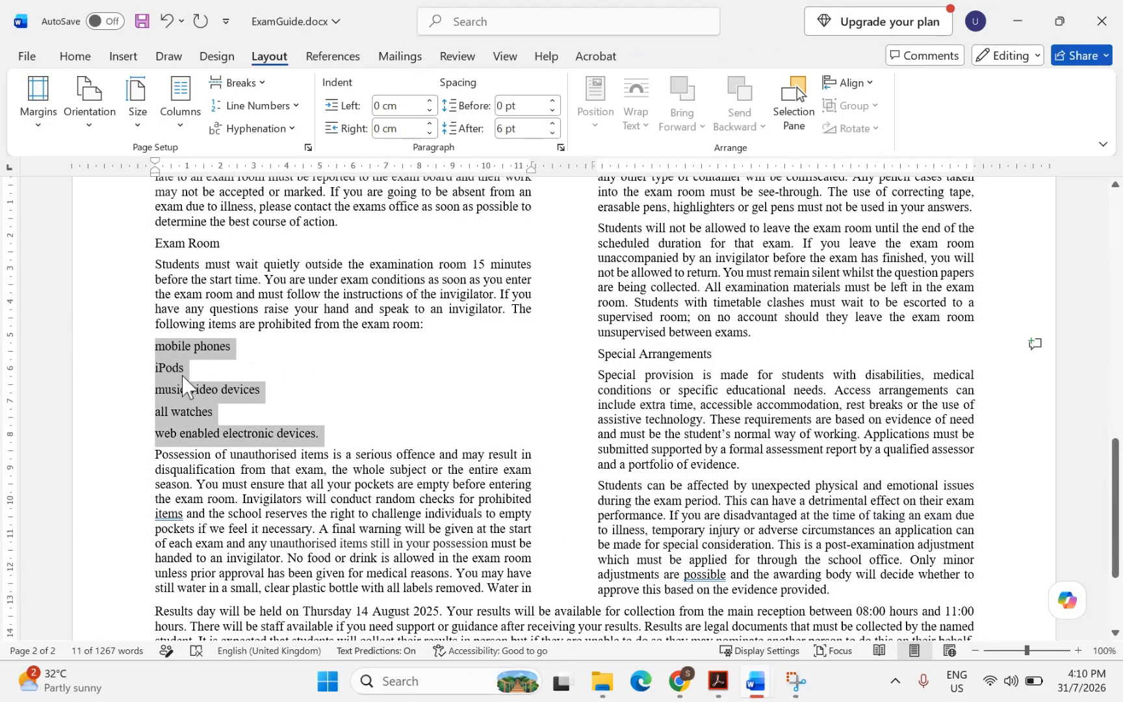
Format the five selected prohibited items as a bulleted list from the Home tab
click(75, 56)
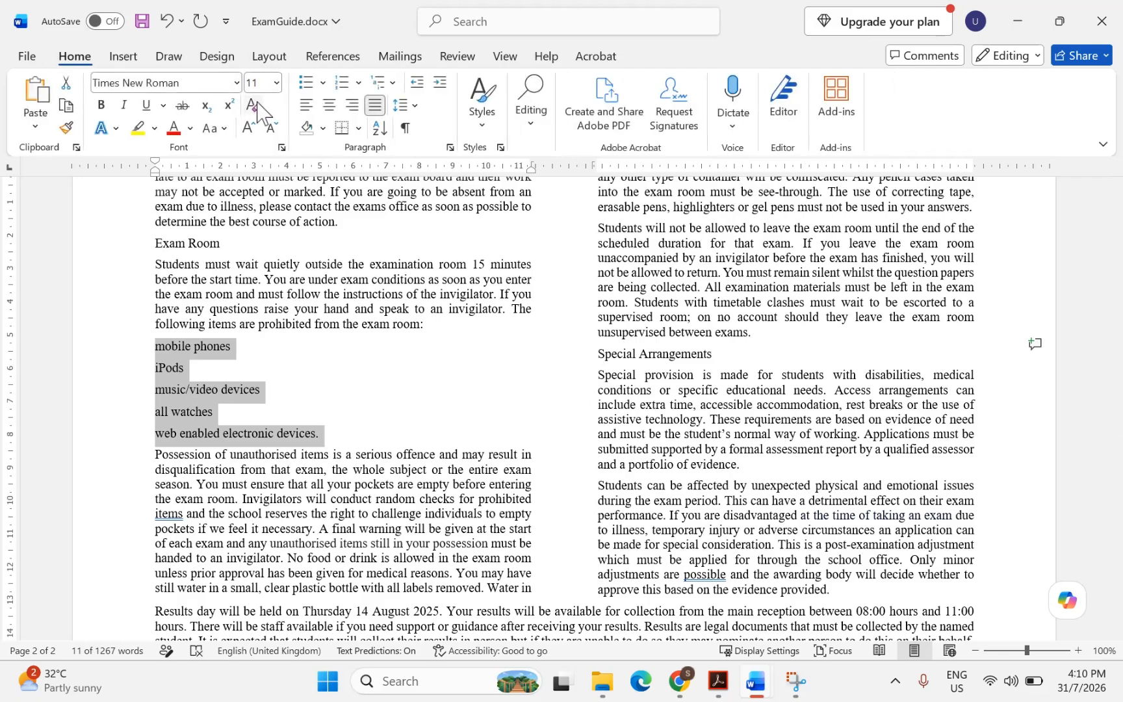
click(310, 88)
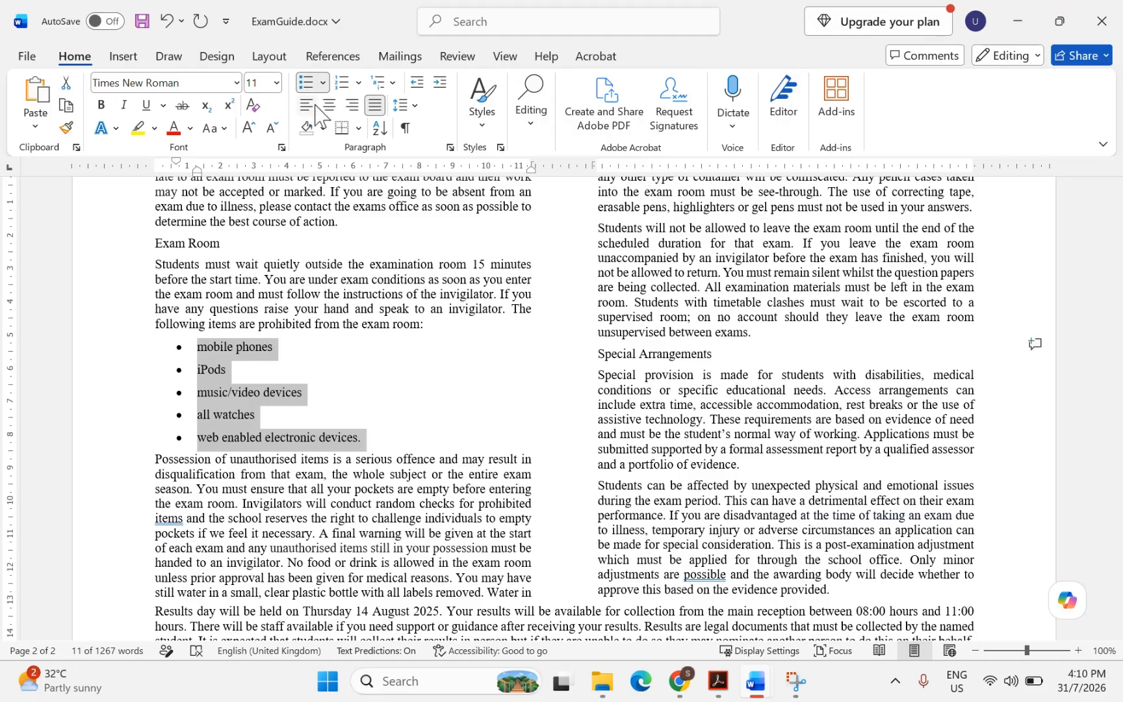
click(721, 693)
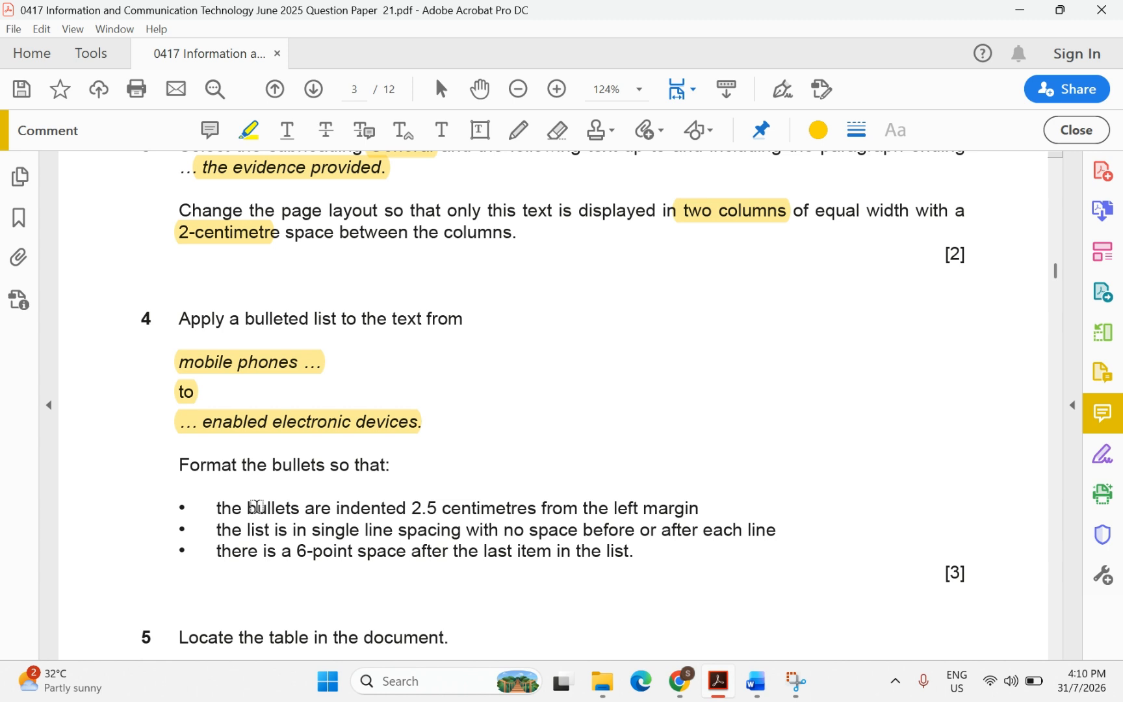
Highlight 'indented 2.5 centimetres' and 'left margin' in question 4 of the PDF
drag(331, 507, 537, 507)
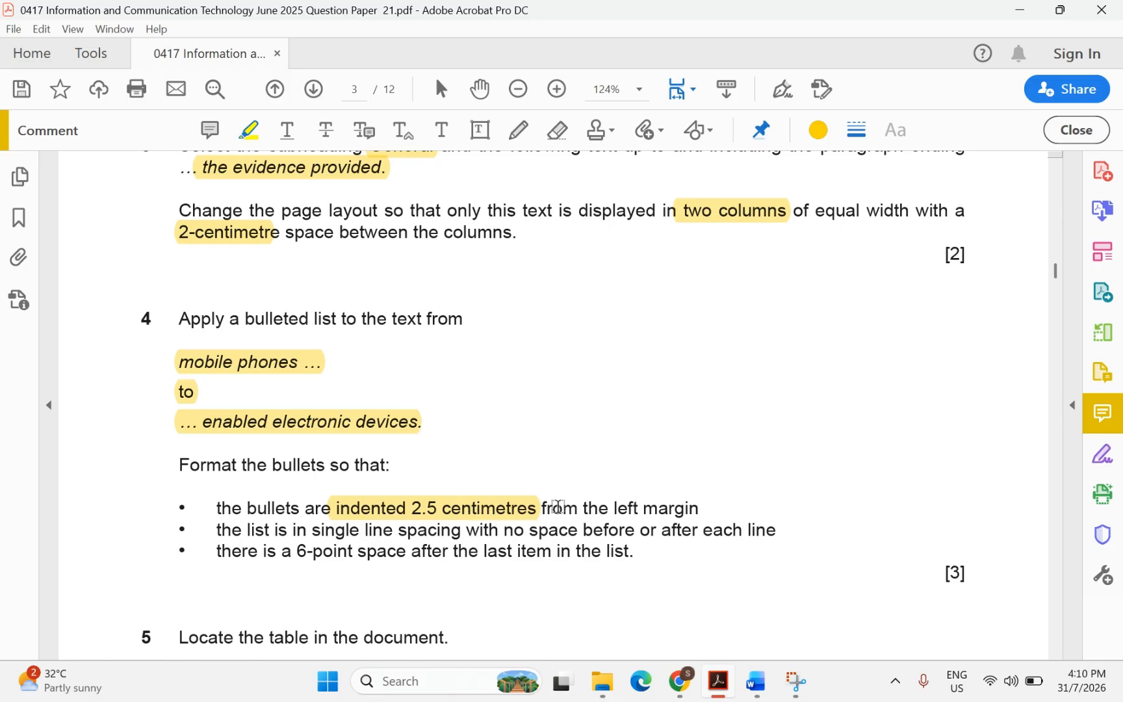
drag(606, 508, 701, 507)
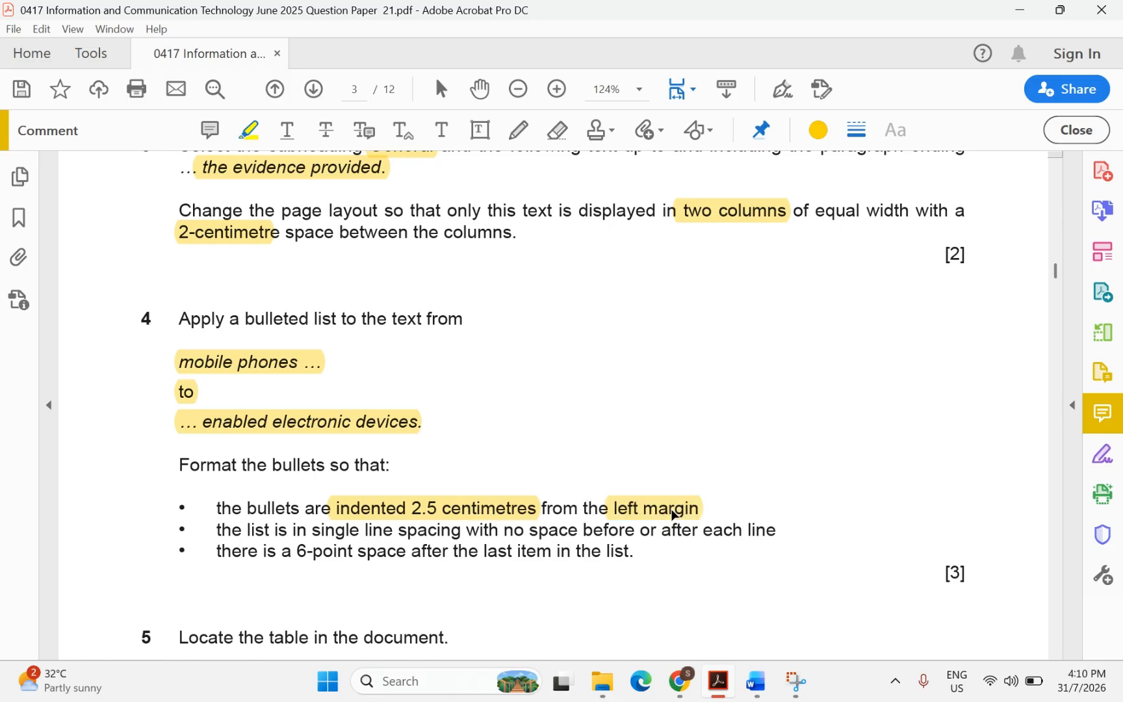
mouse_move(756, 681)
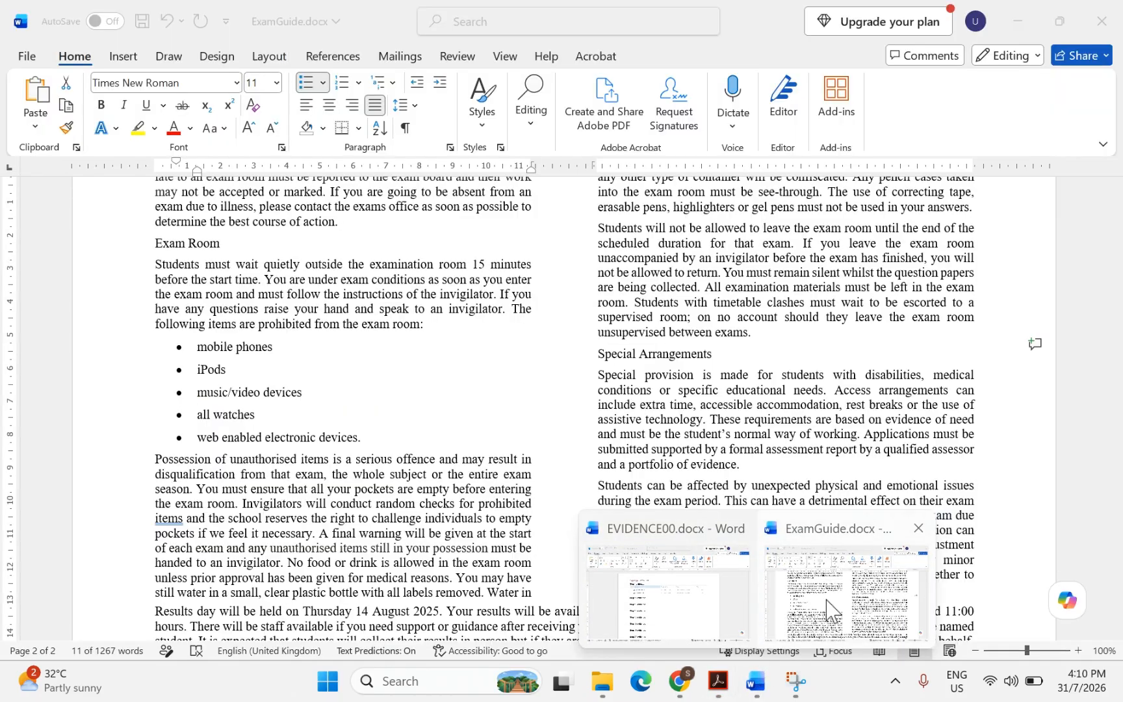
click(828, 611)
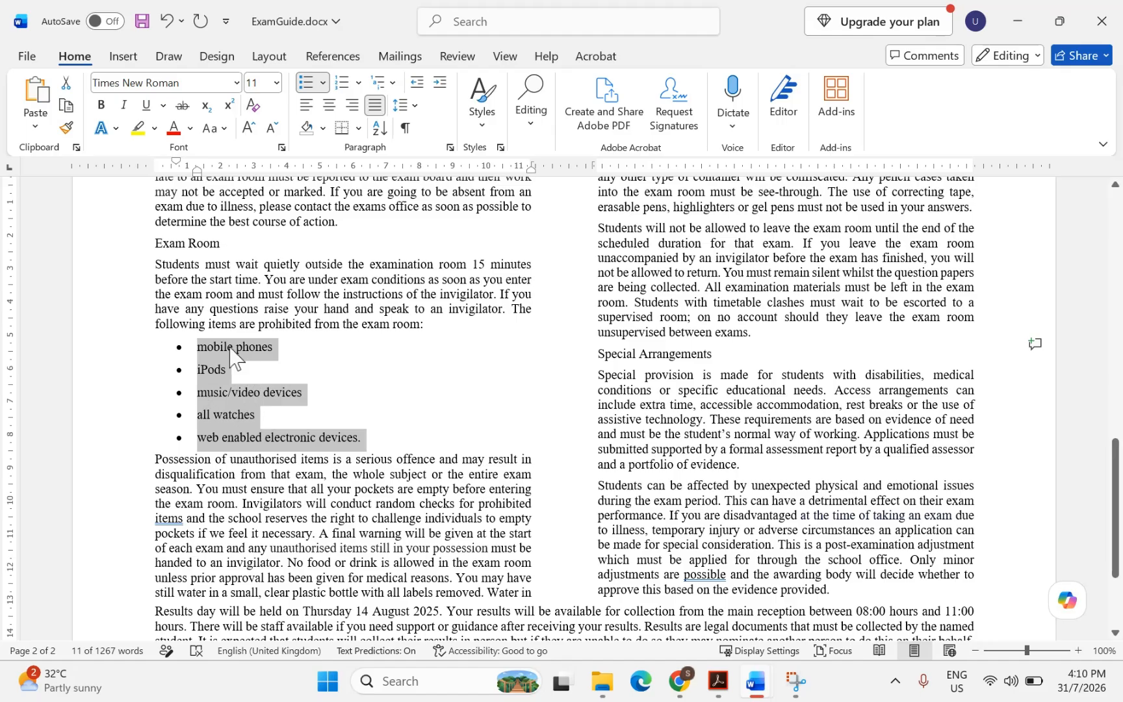
Give the bulleted list a 2.5 cm left indent in the Paragraph dialog
right_click(235, 394)
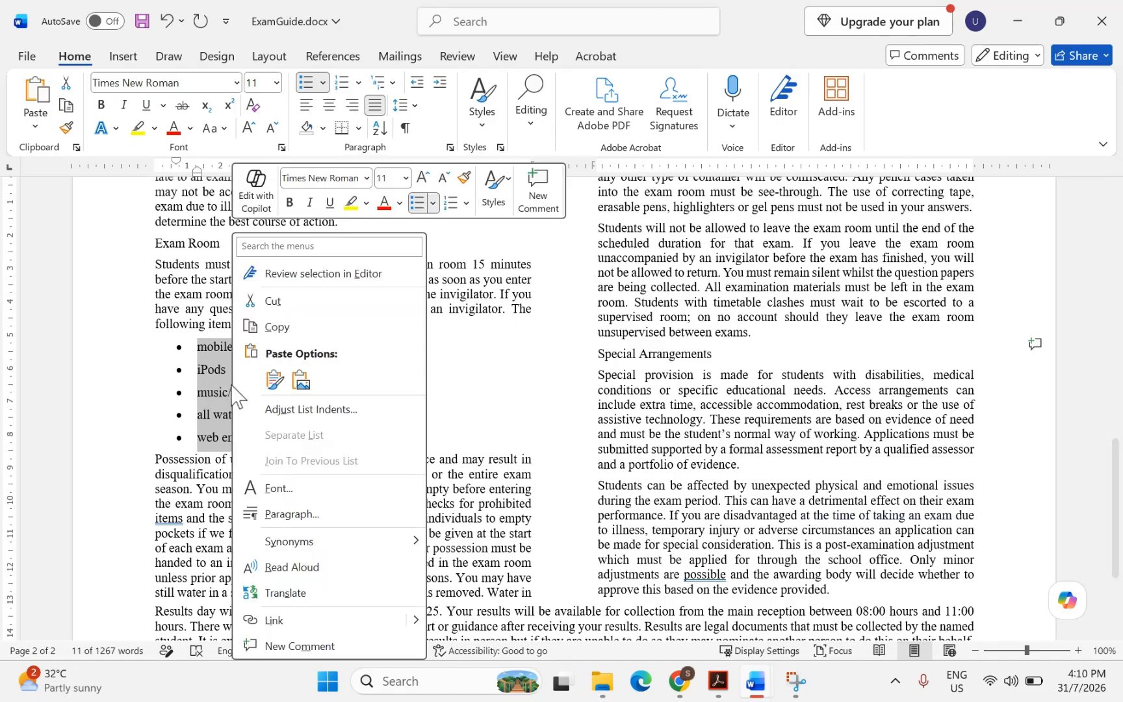
click(281, 513)
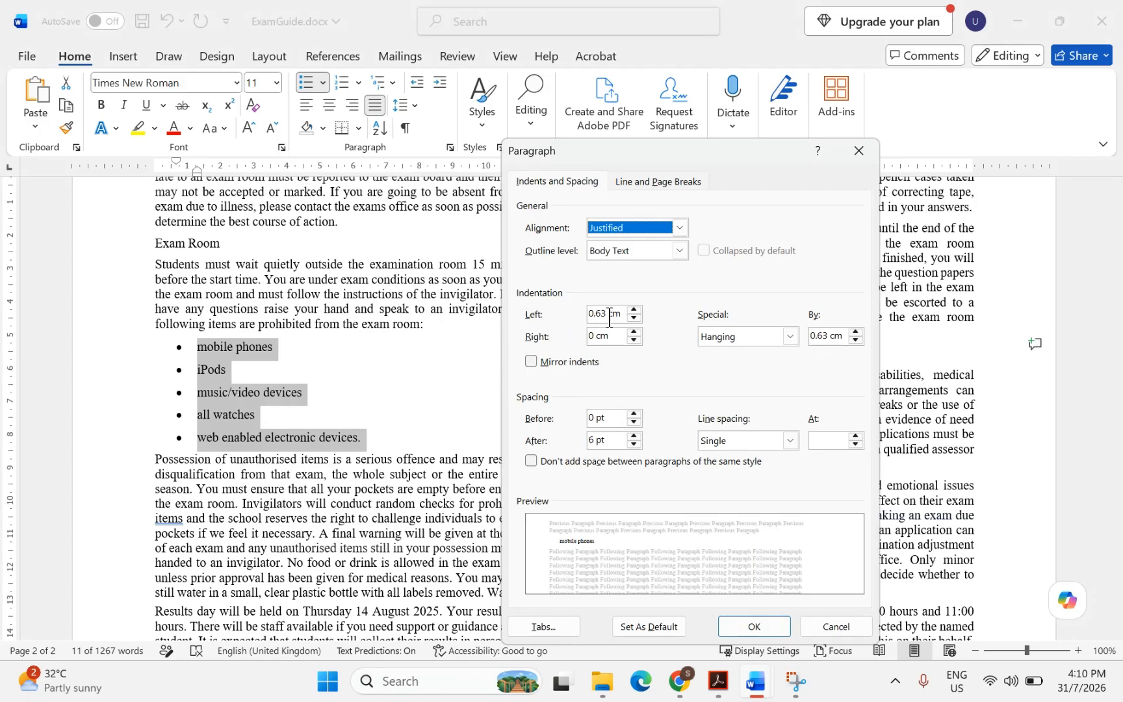
drag(605, 314, 590, 314)
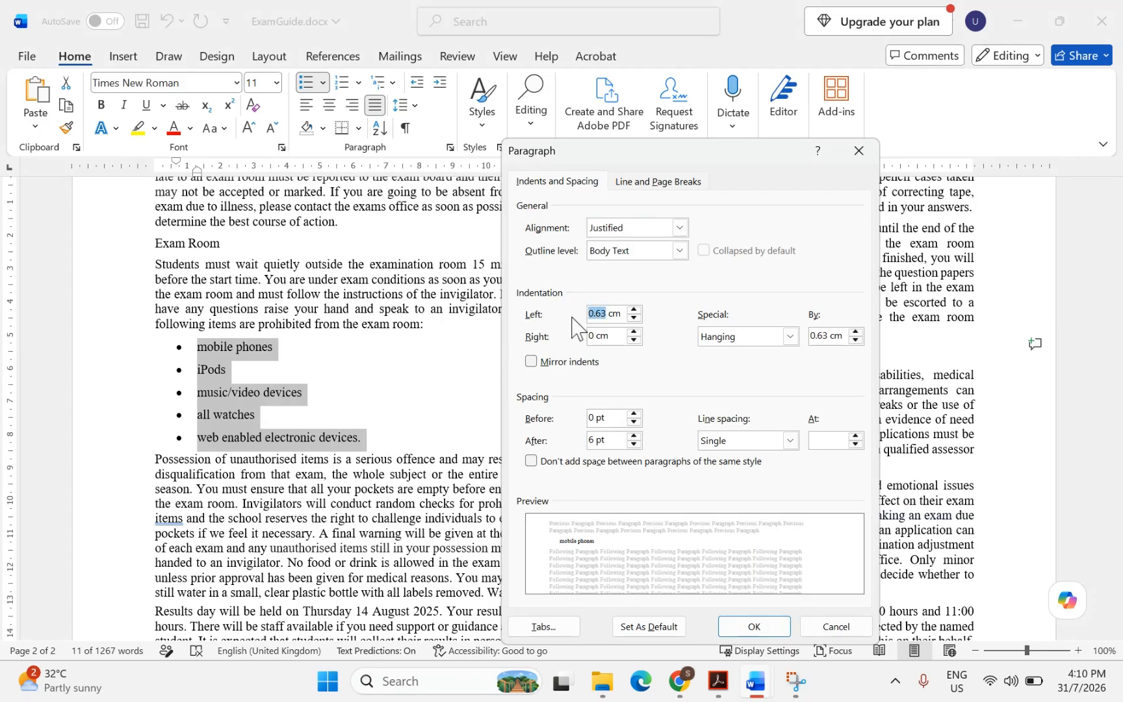
text(2)
click(718, 683)
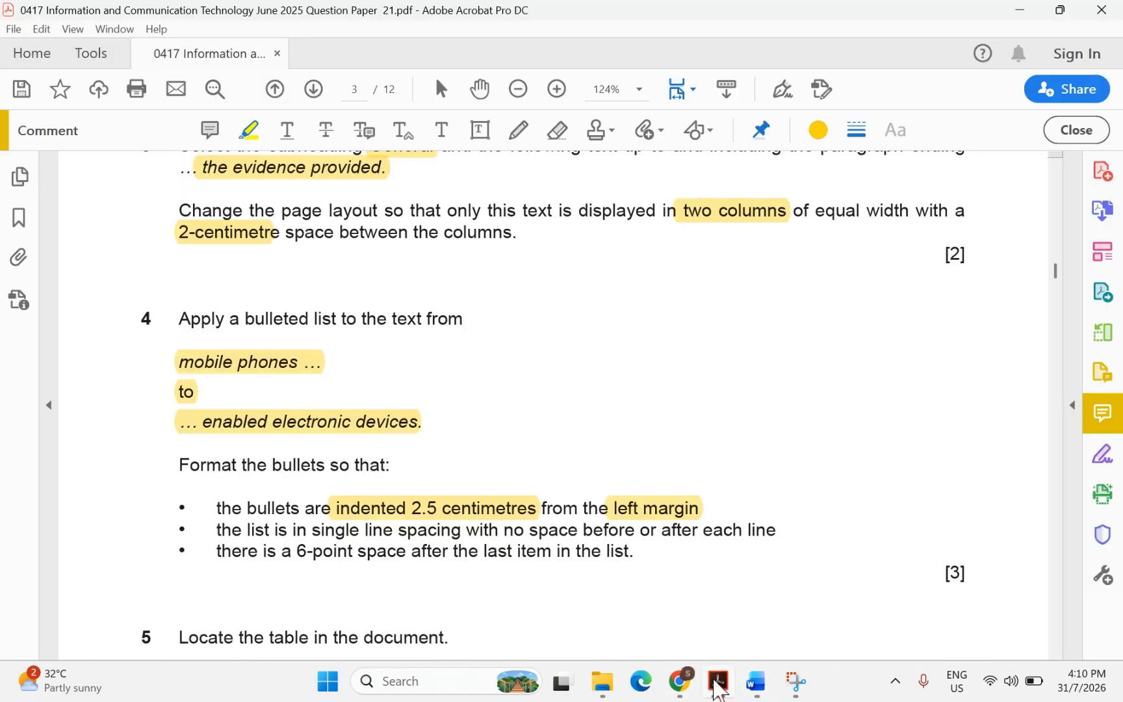
click(755, 681)
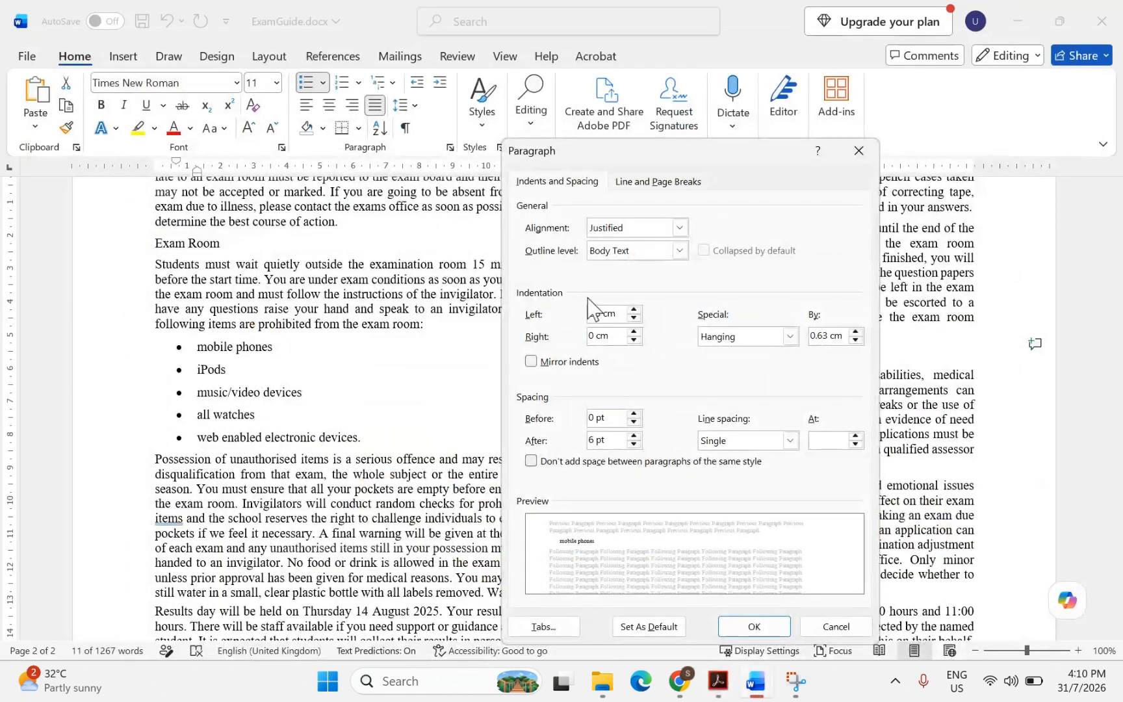
click(754, 627)
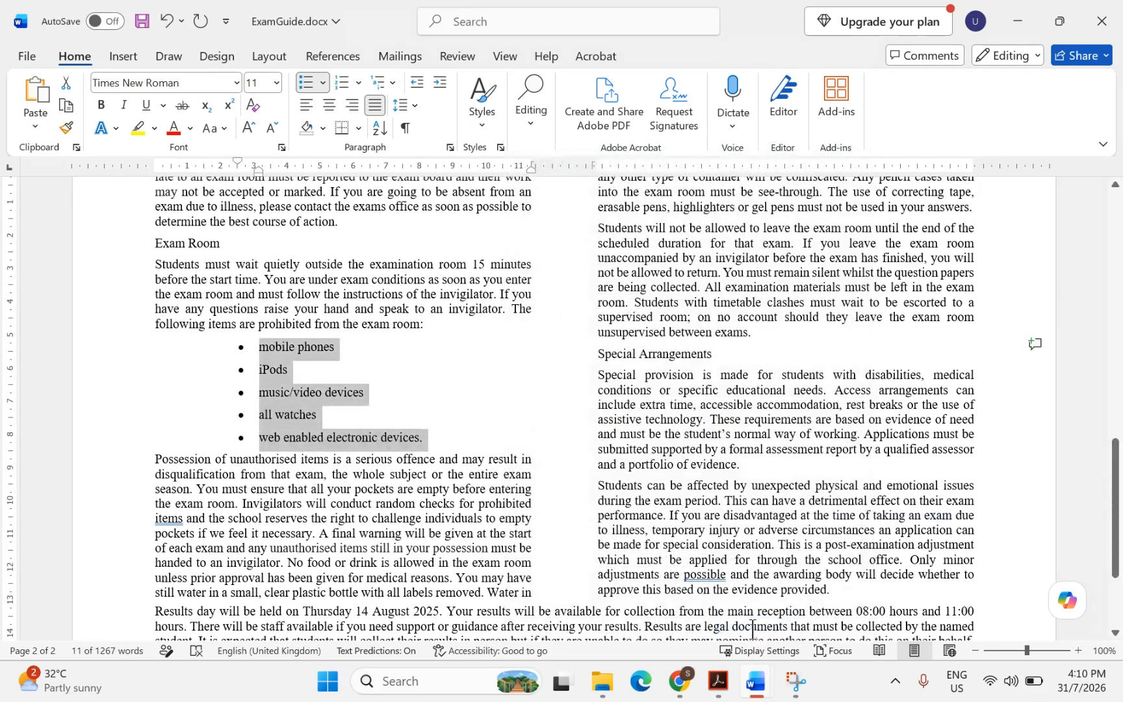
click(718, 682)
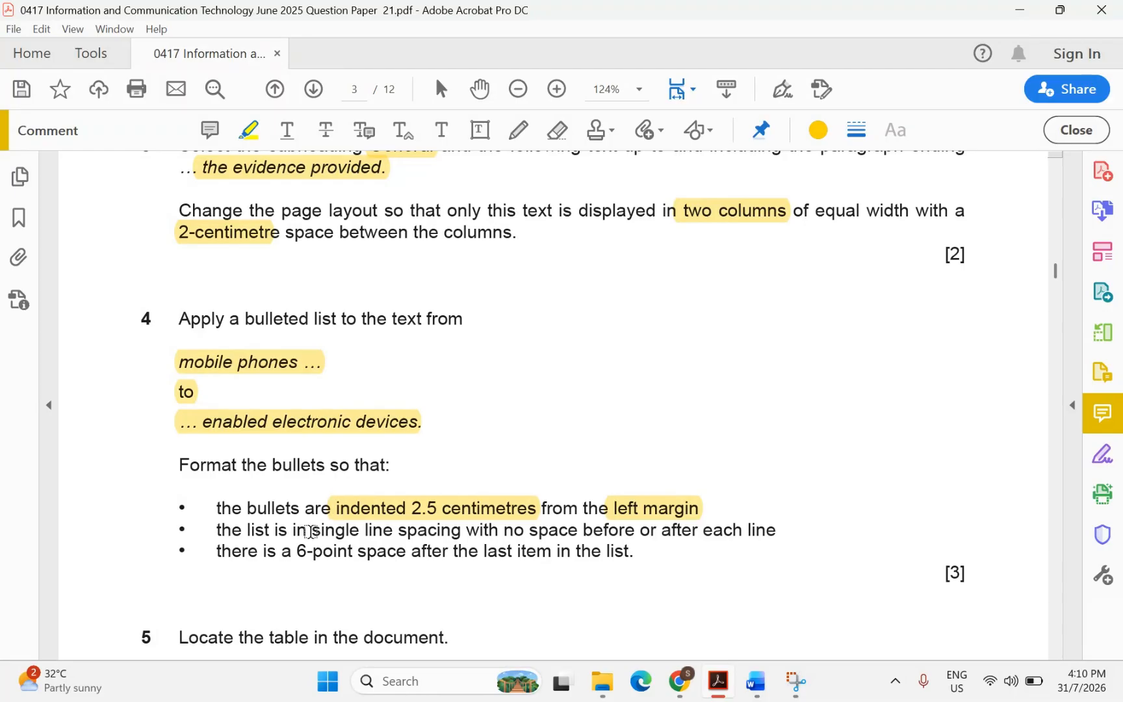
Highlight 'single line spacing' and 'no space before or after each' in question 4
drag(314, 533, 434, 528)
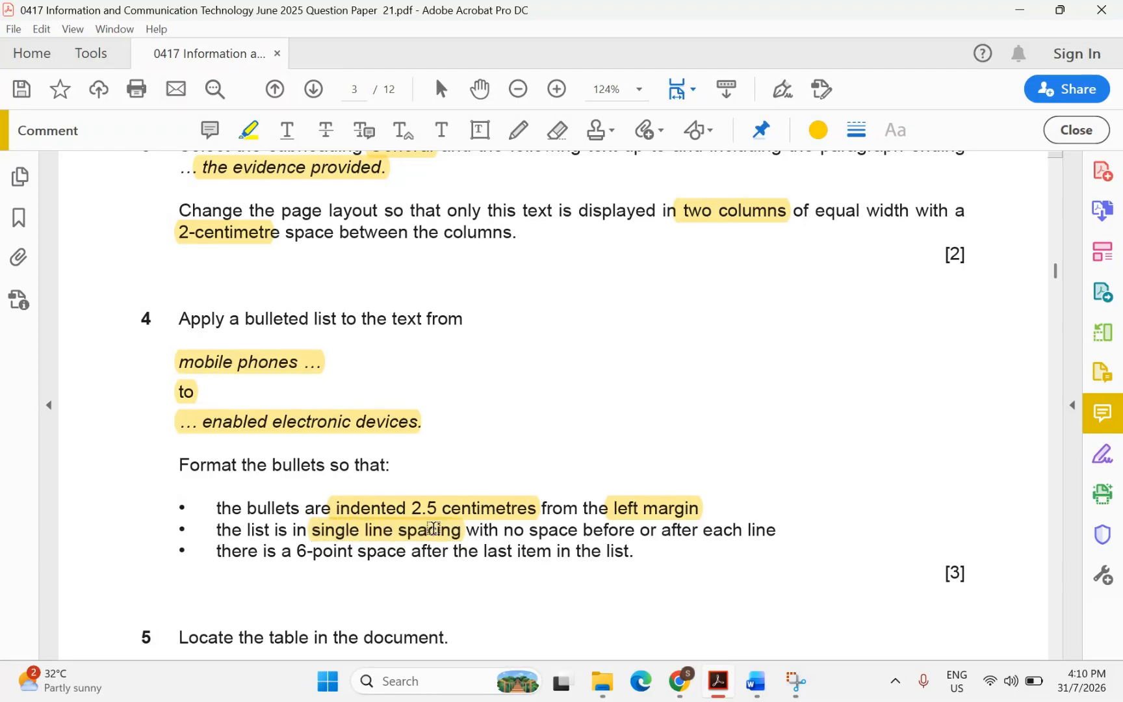
mouse_move(504, 531)
mouse_down()
mouse_move(658, 510)
mouse_move(737, 536)
mouse_up()
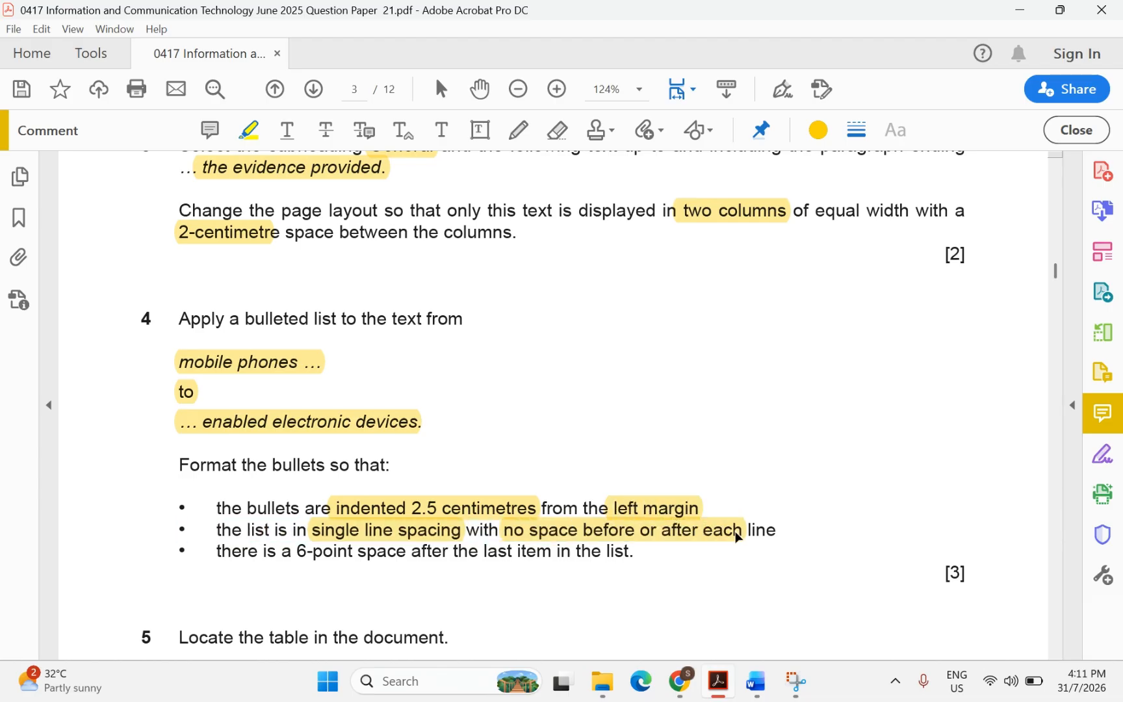
Set the bulleted list's spacing after to 0 pt in the Paragraph dialog
mouse_move(756, 682)
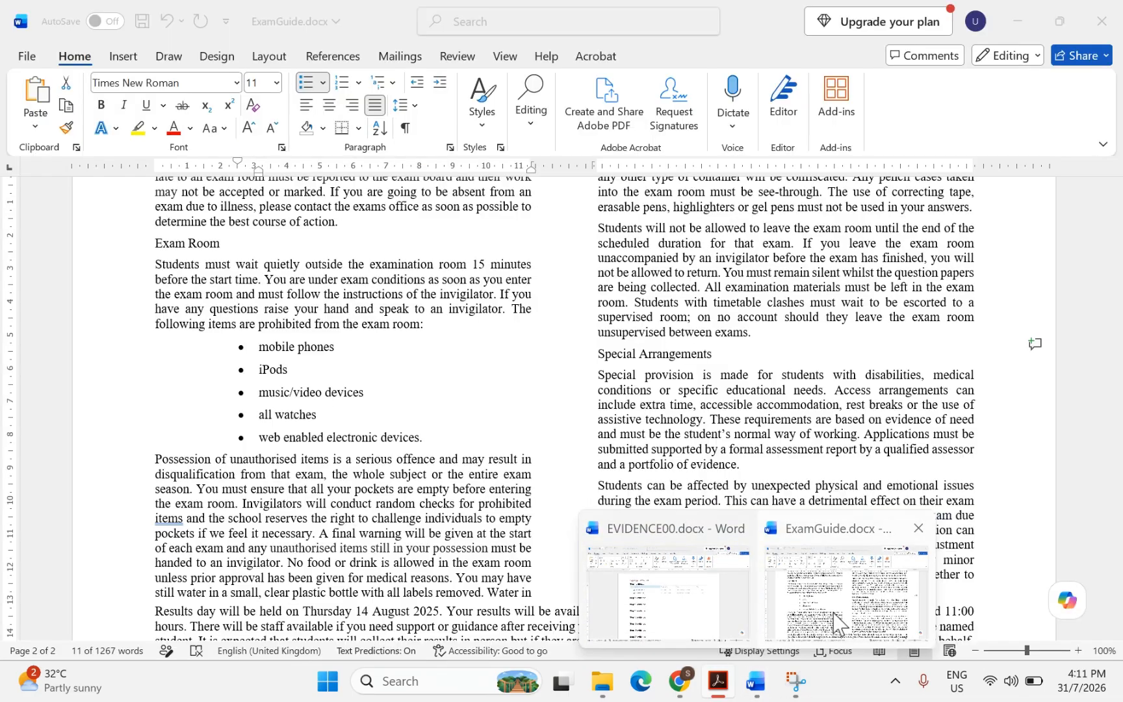
click(839, 624)
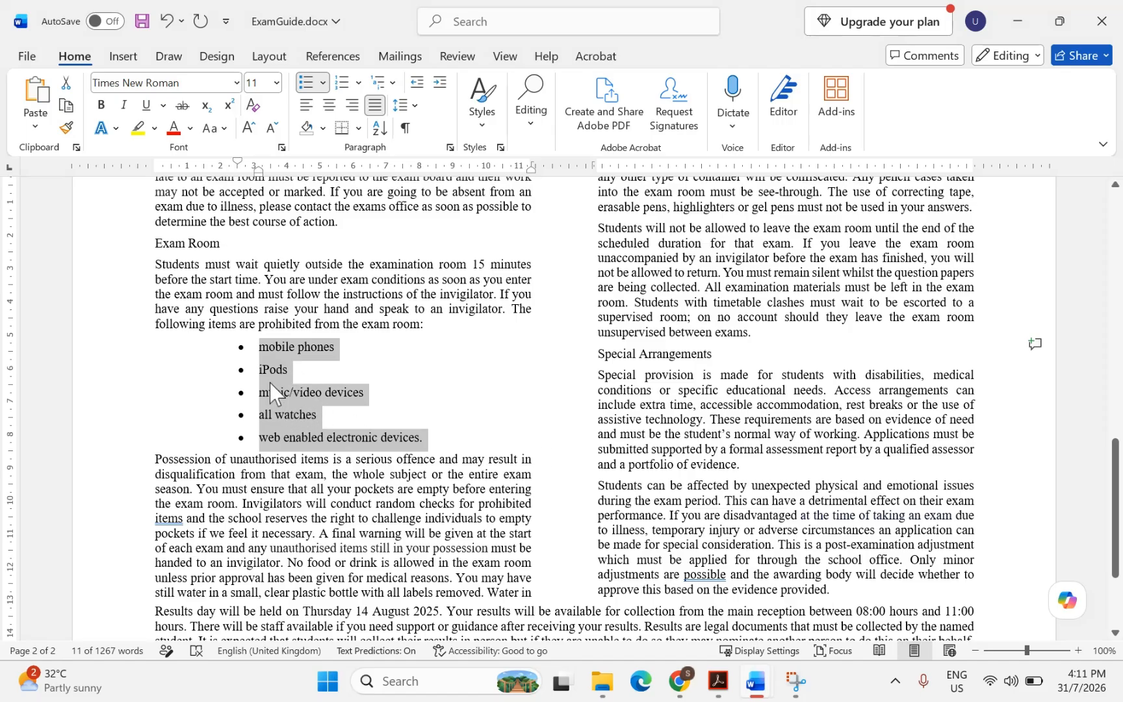
right_click(284, 404)
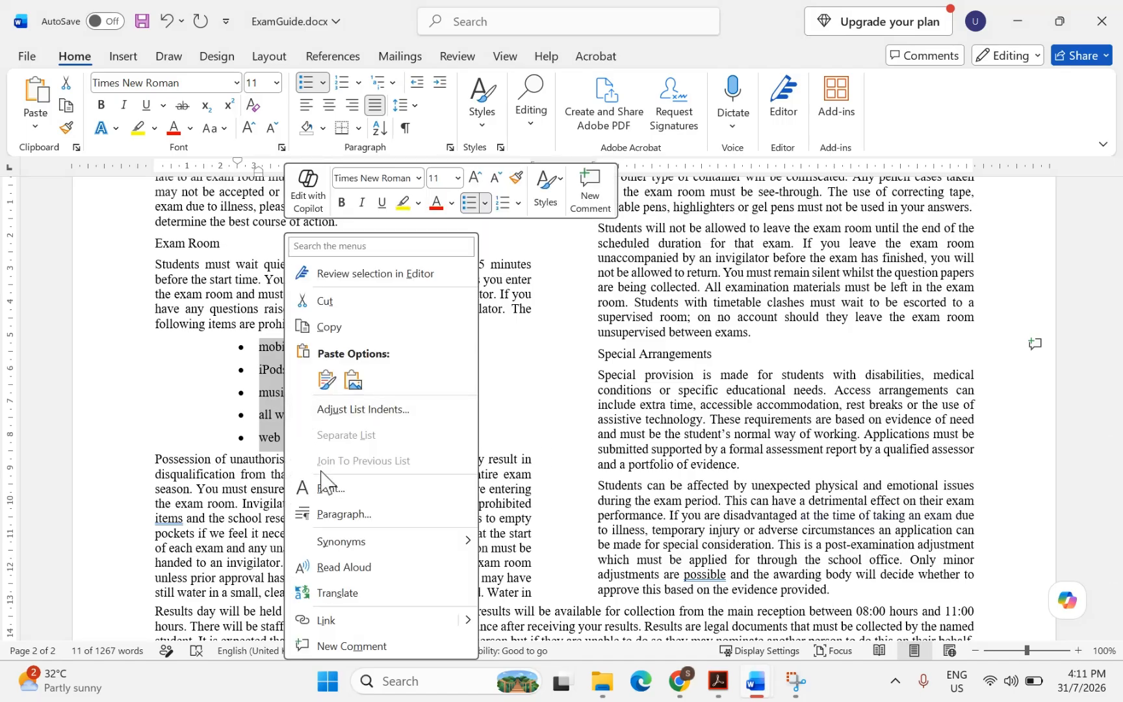
click(322, 515)
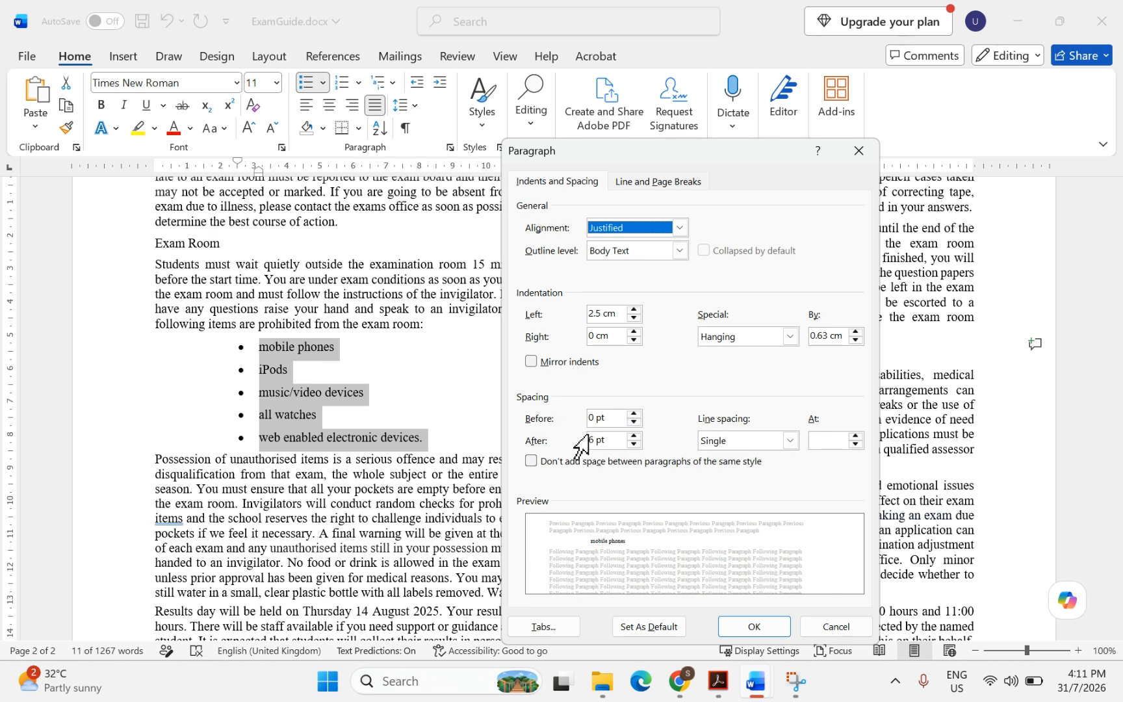
drag(593, 440, 575, 442)
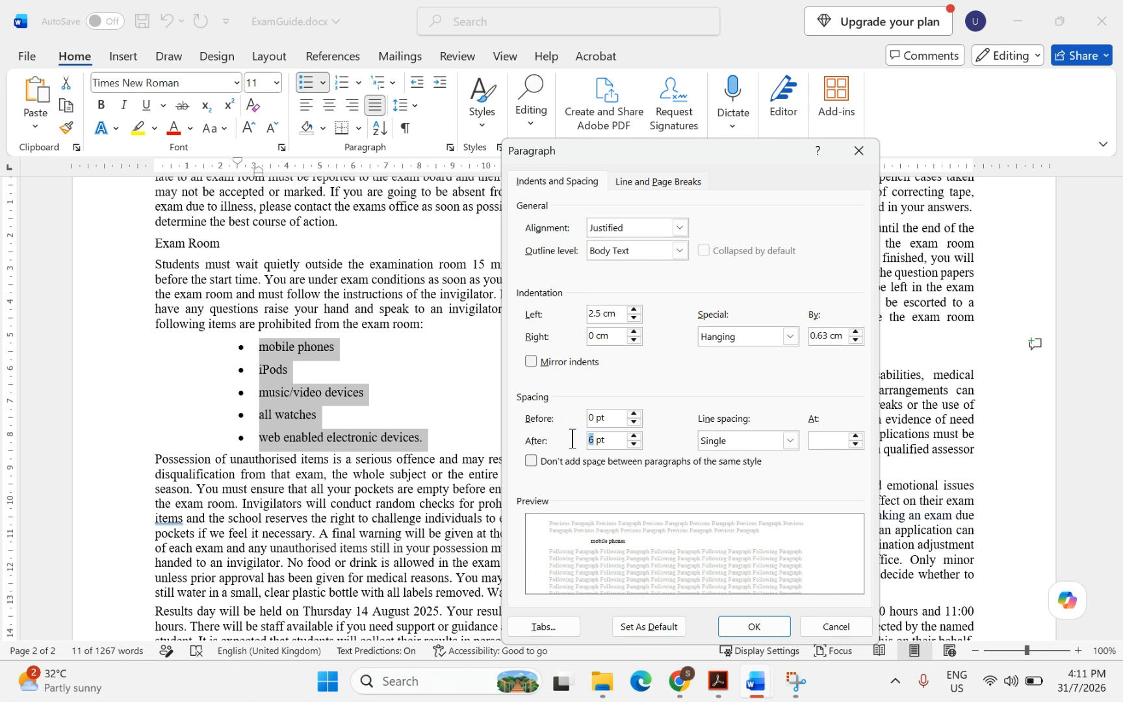
text(0)
click(754, 626)
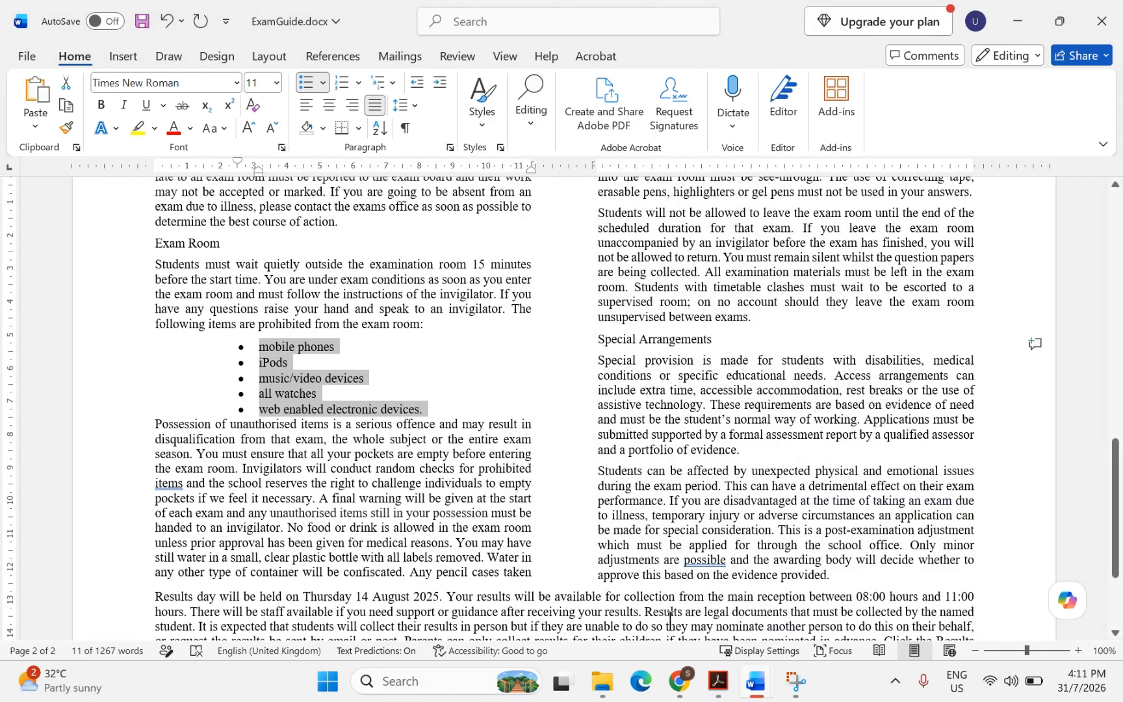
click(720, 682)
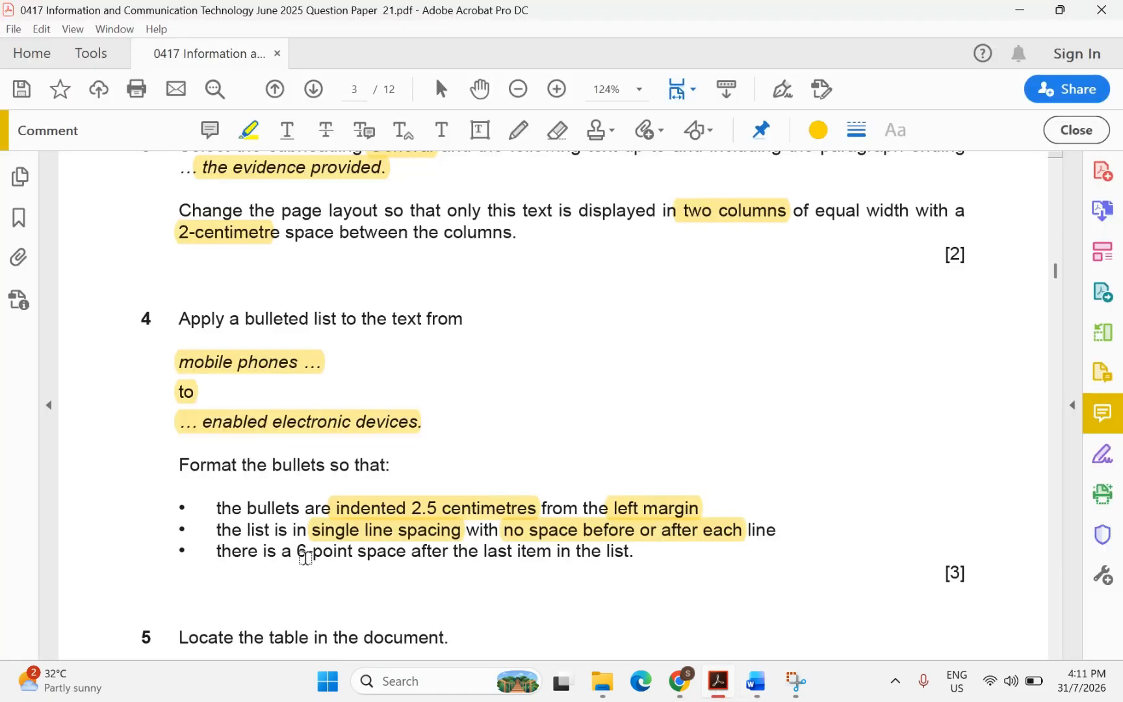
Highlight '6-point space' and 'last item' in question 4
drag(292, 557, 408, 558)
drag(479, 551, 551, 555)
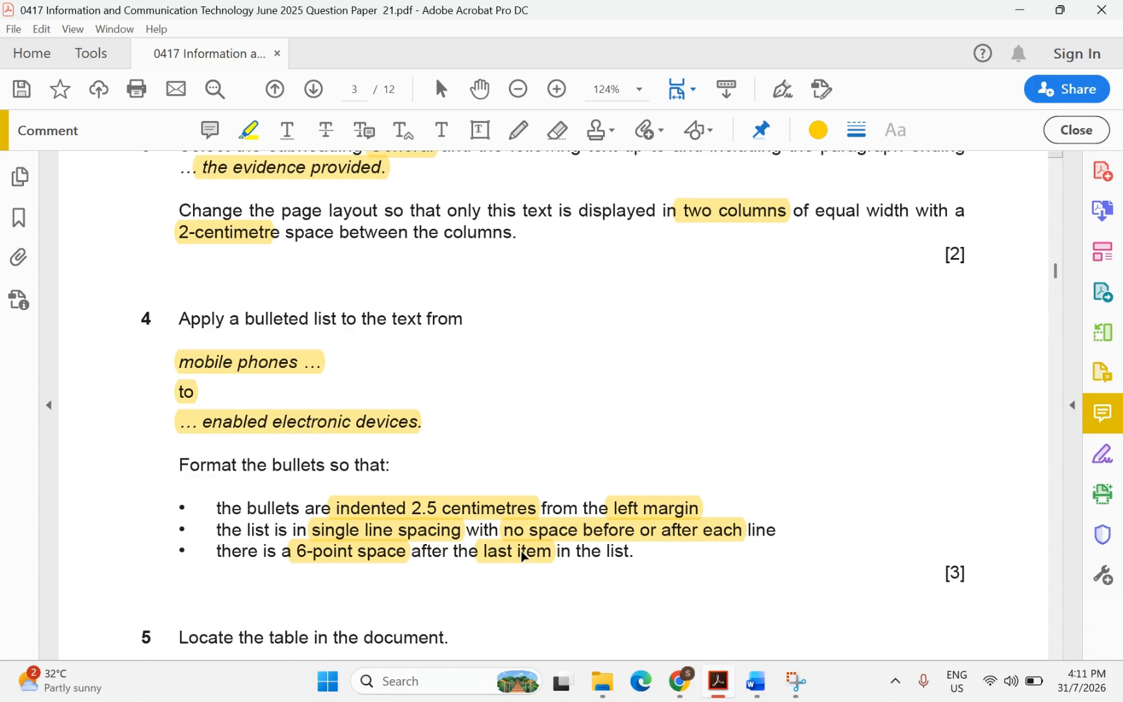
Give the last bullet, web enabled electronic devices, 6 pt spacing after
mouse_move(756, 681)
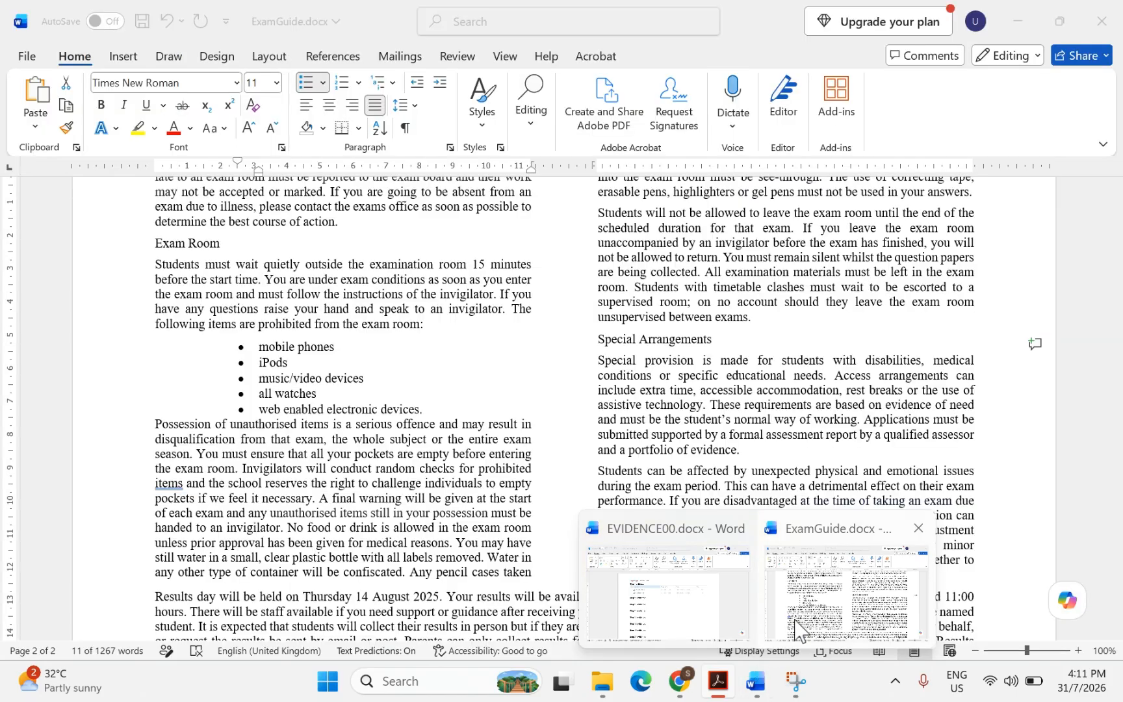
click(799, 629)
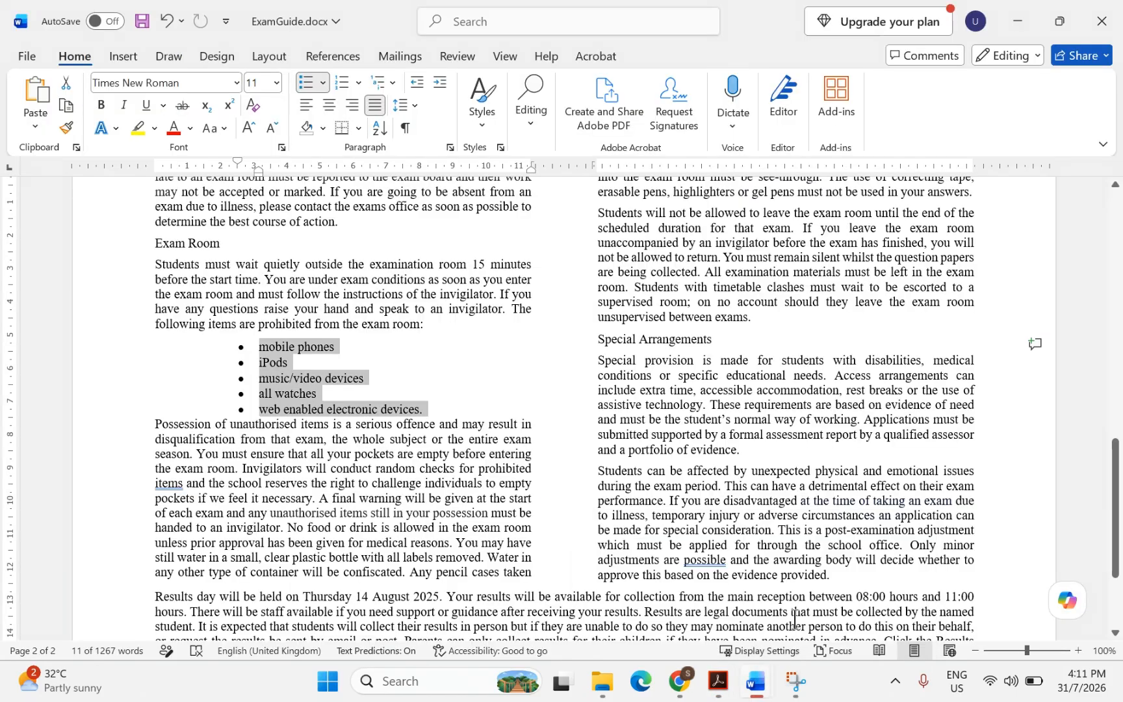
click(381, 412)
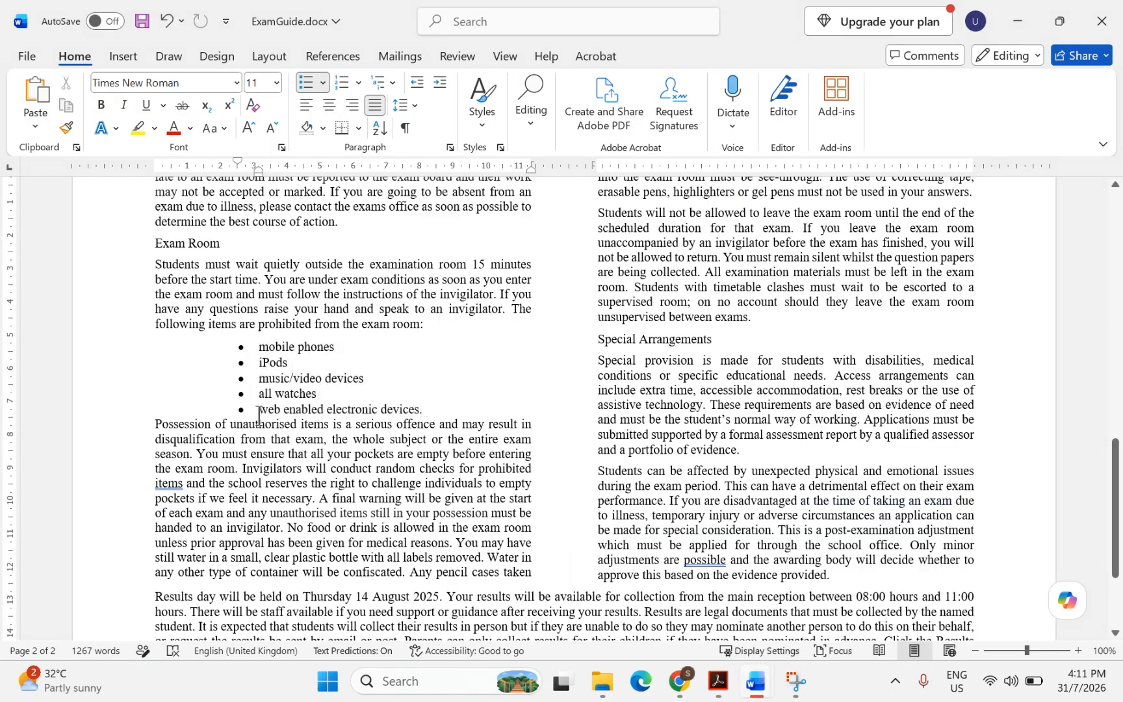
drag(258, 415, 383, 413)
click(383, 413)
right_click(412, 408)
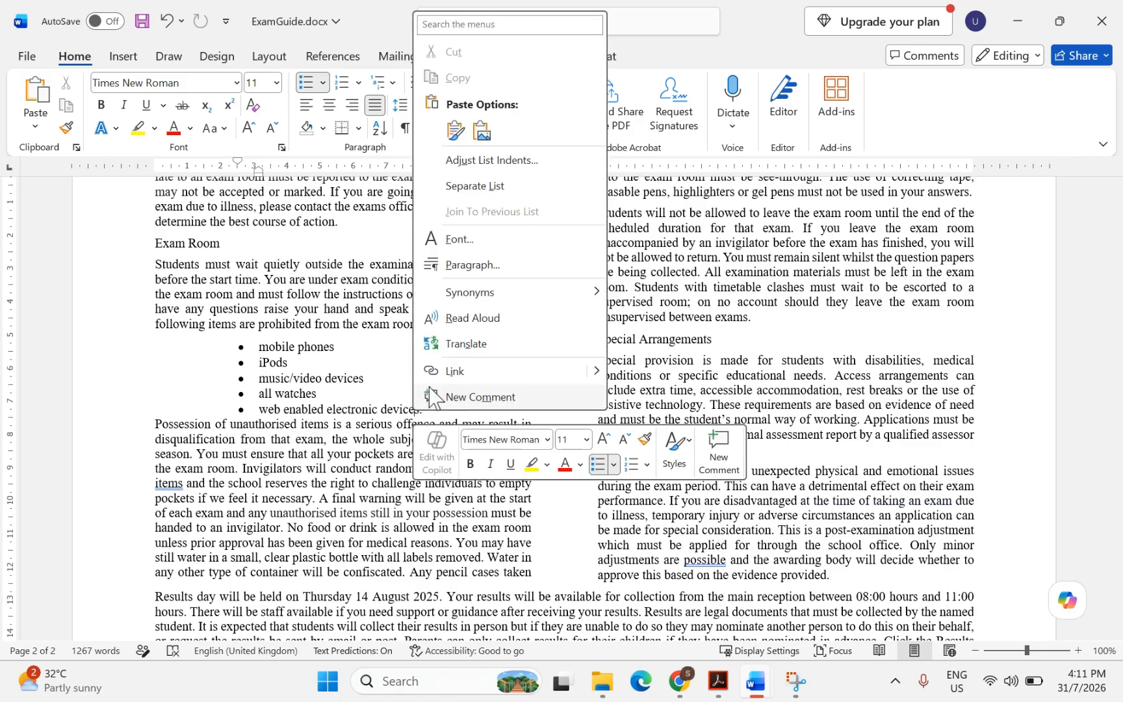
click(463, 272)
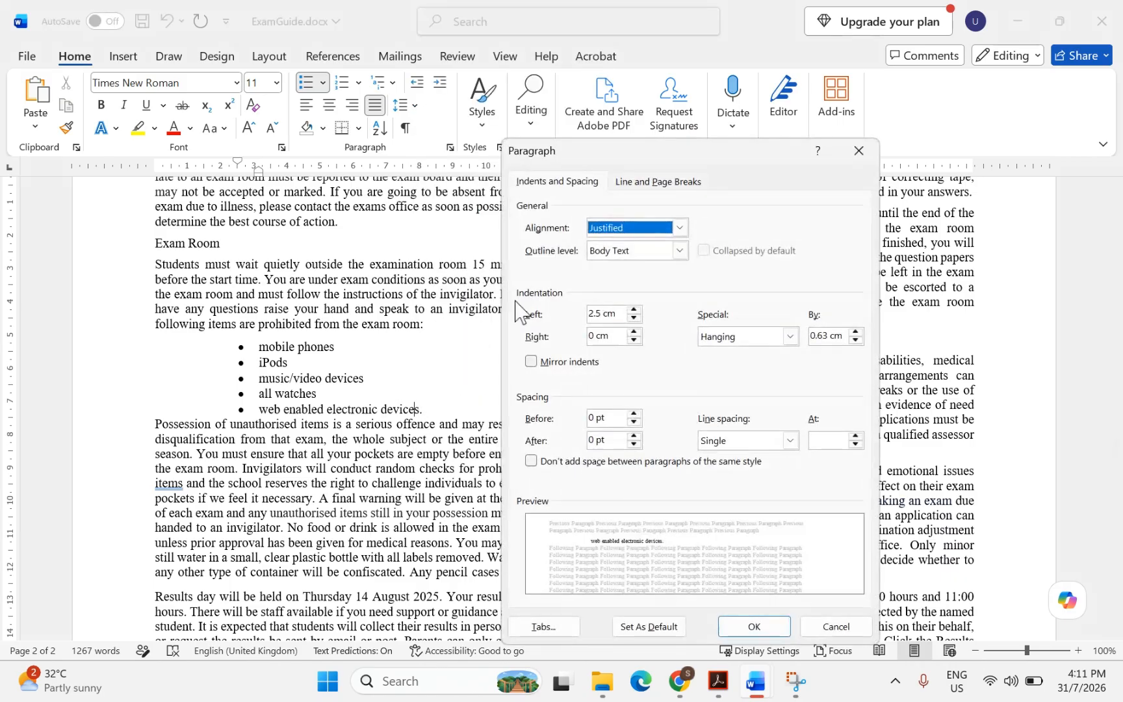
double_click(593, 447)
text(6)
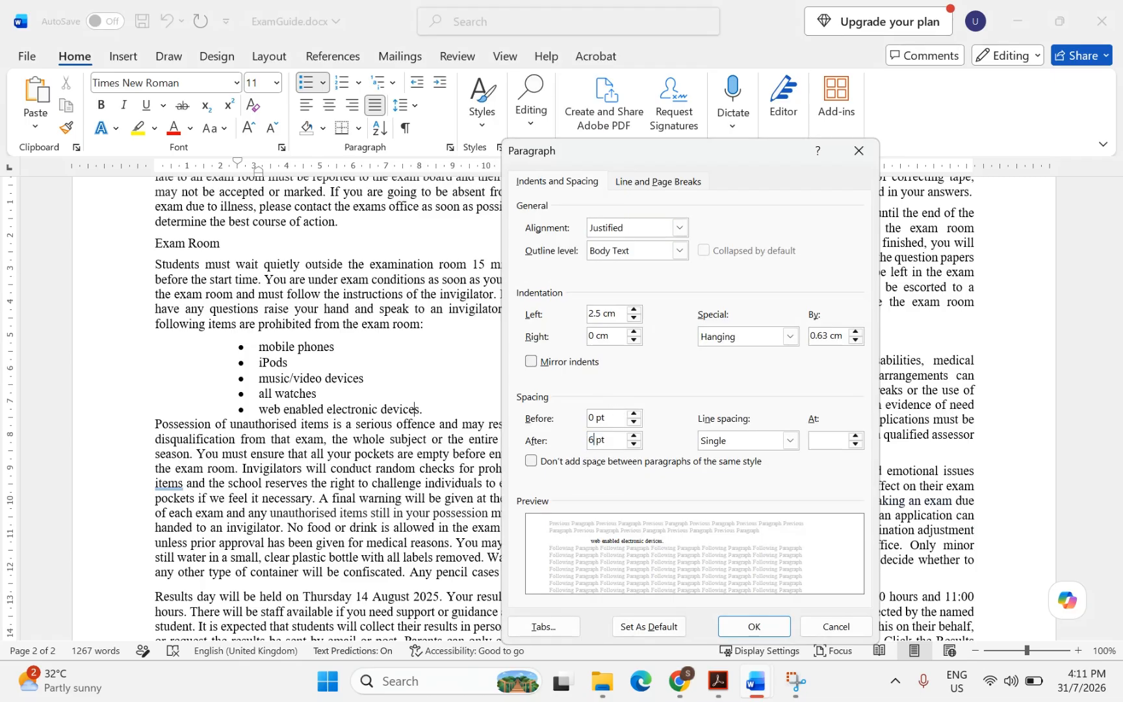
click(773, 626)
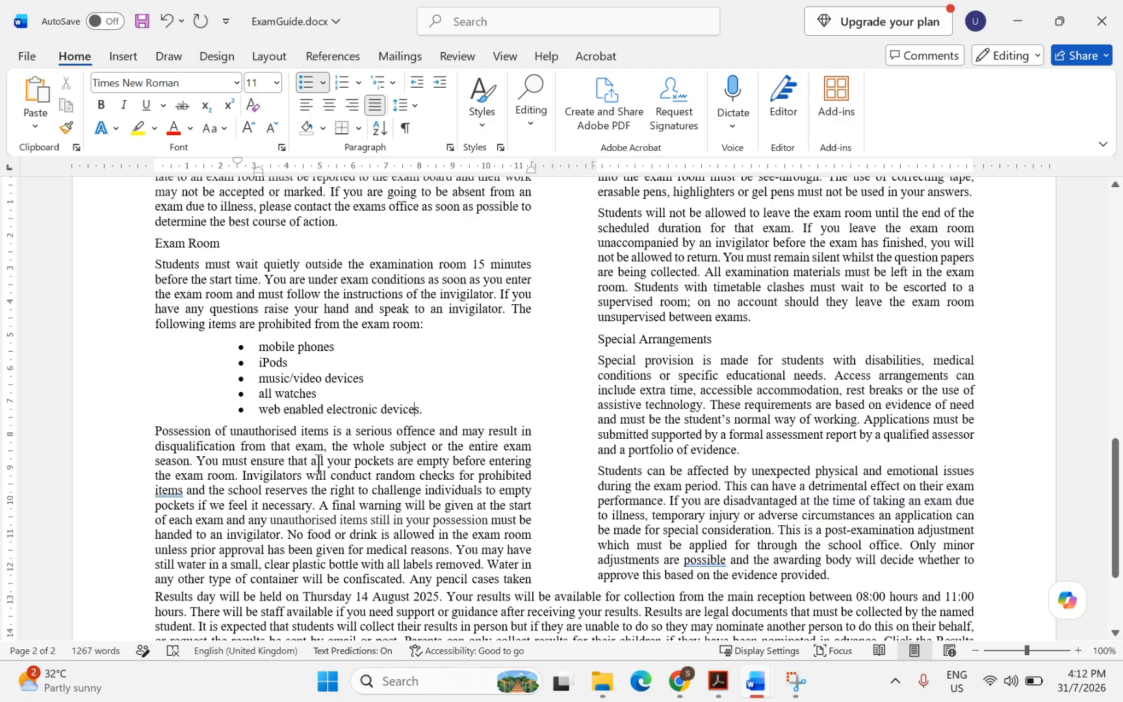
Highlight 'Locate the table', 'entire row', 'Delete' and 'subject Business Unit 1' in question 5, then return to ExamGuide.docx
mouse_move(718, 681)
click(667, 613)
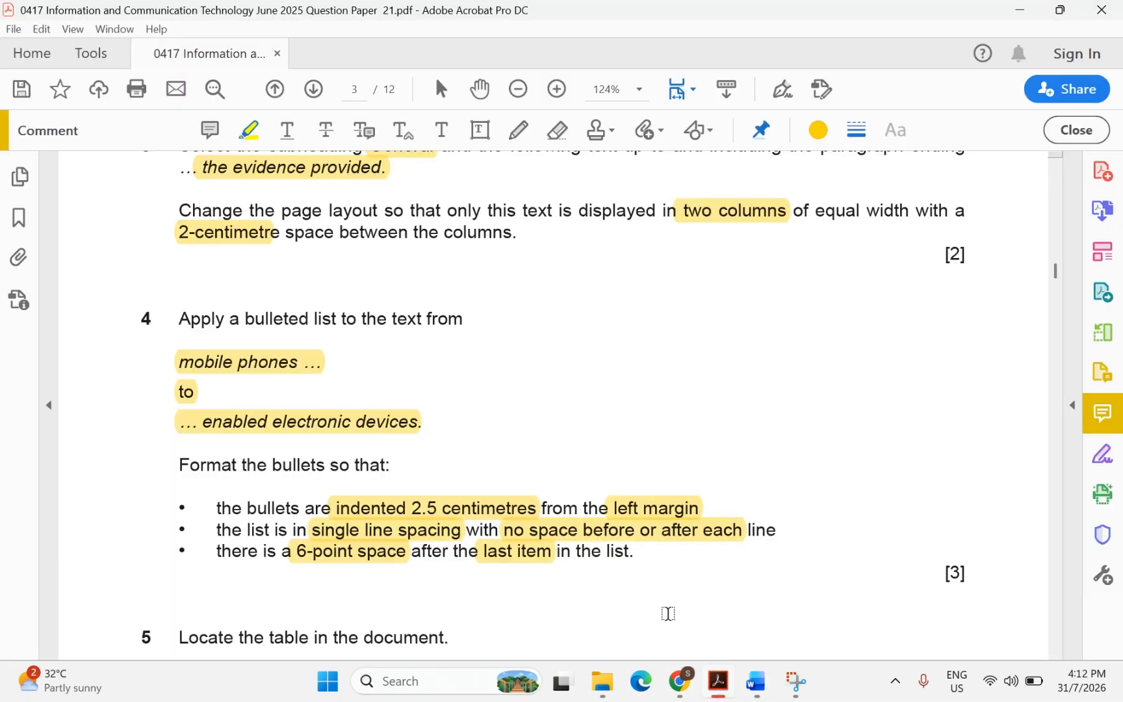
scroll(445, 521, down, 5)
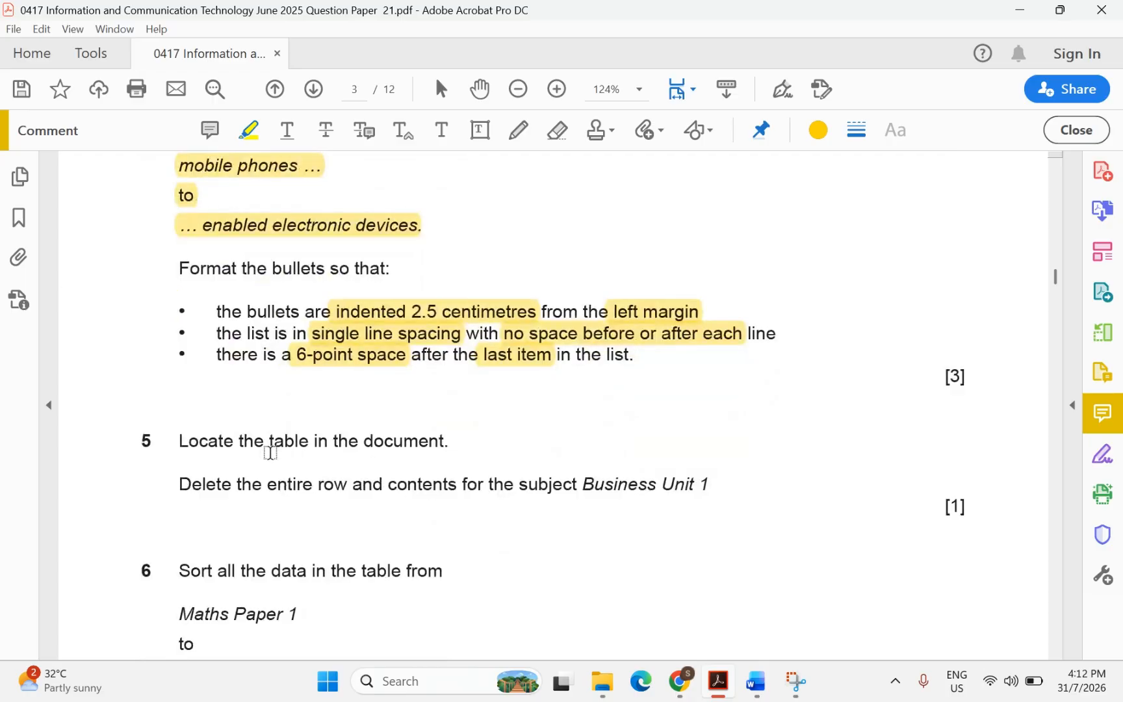
drag(177, 441, 307, 444)
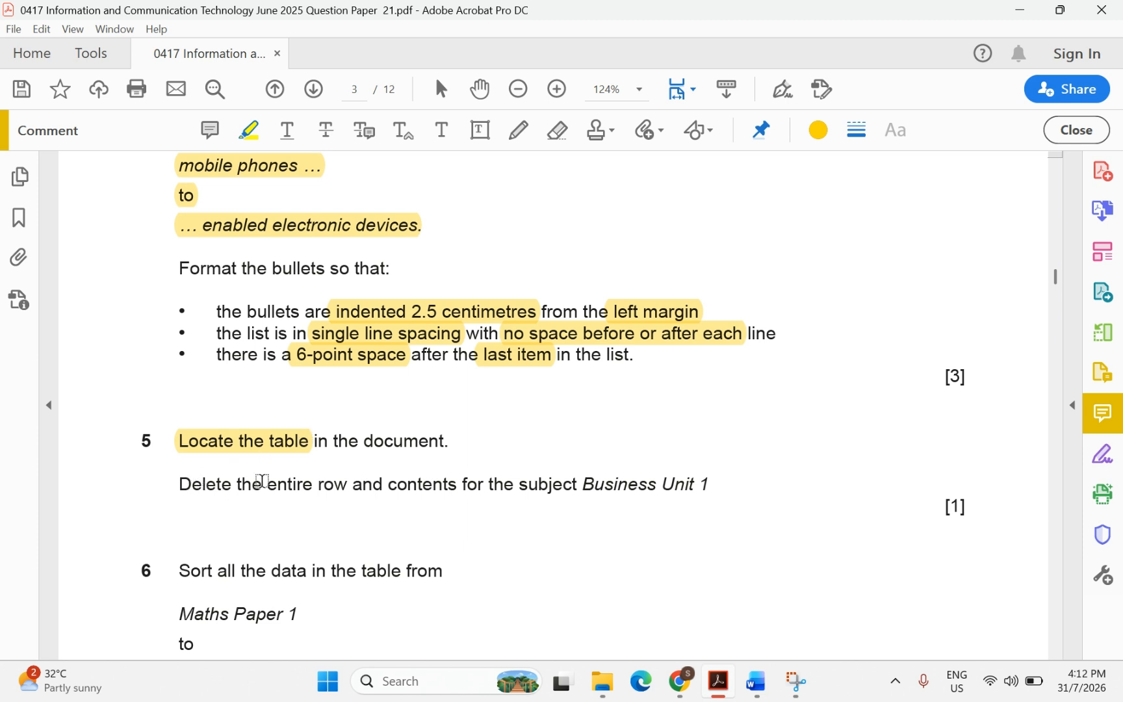
drag(262, 482, 350, 485)
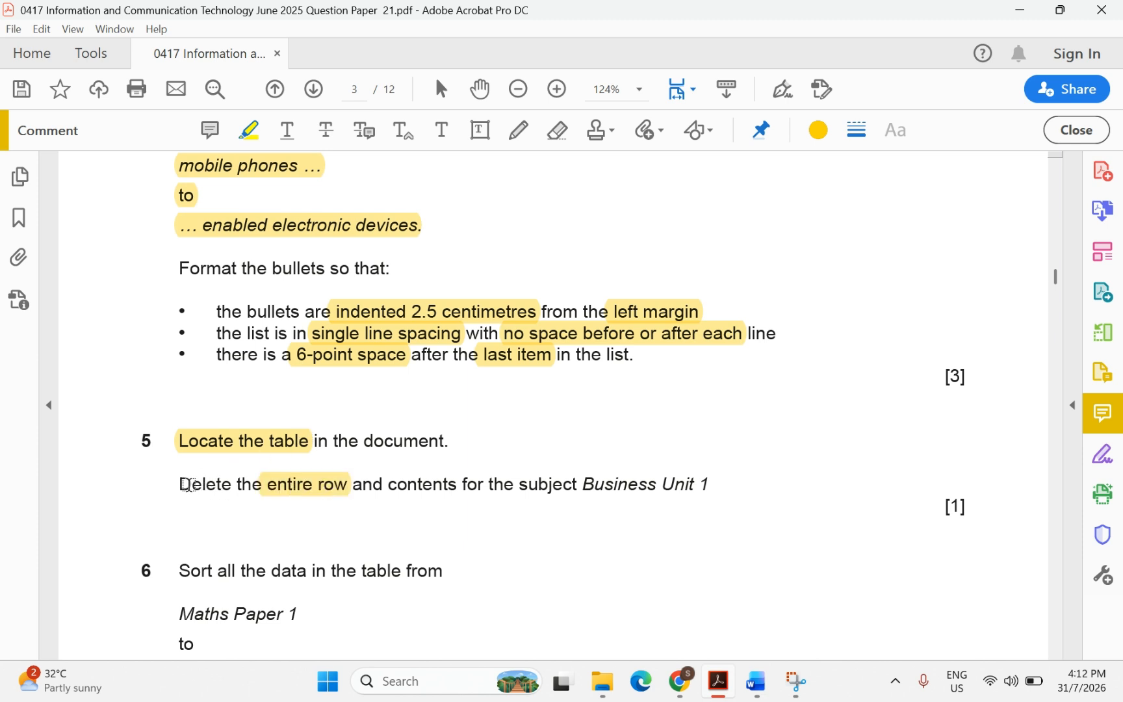
drag(184, 485, 229, 487)
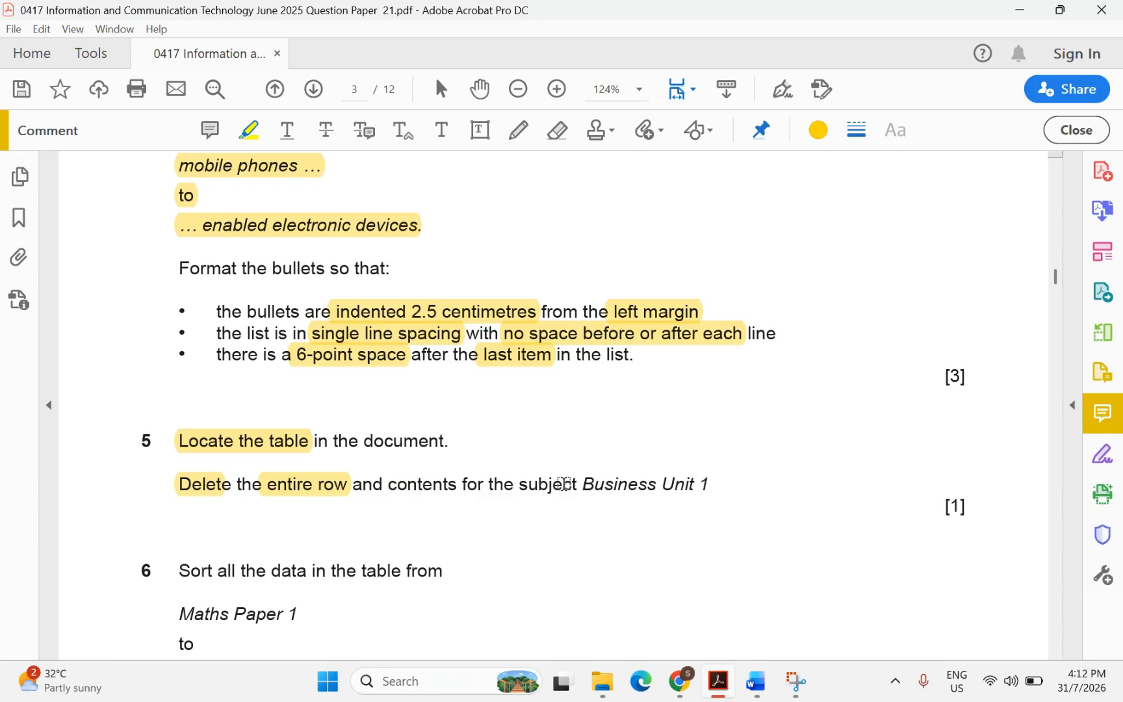
drag(519, 487, 703, 485)
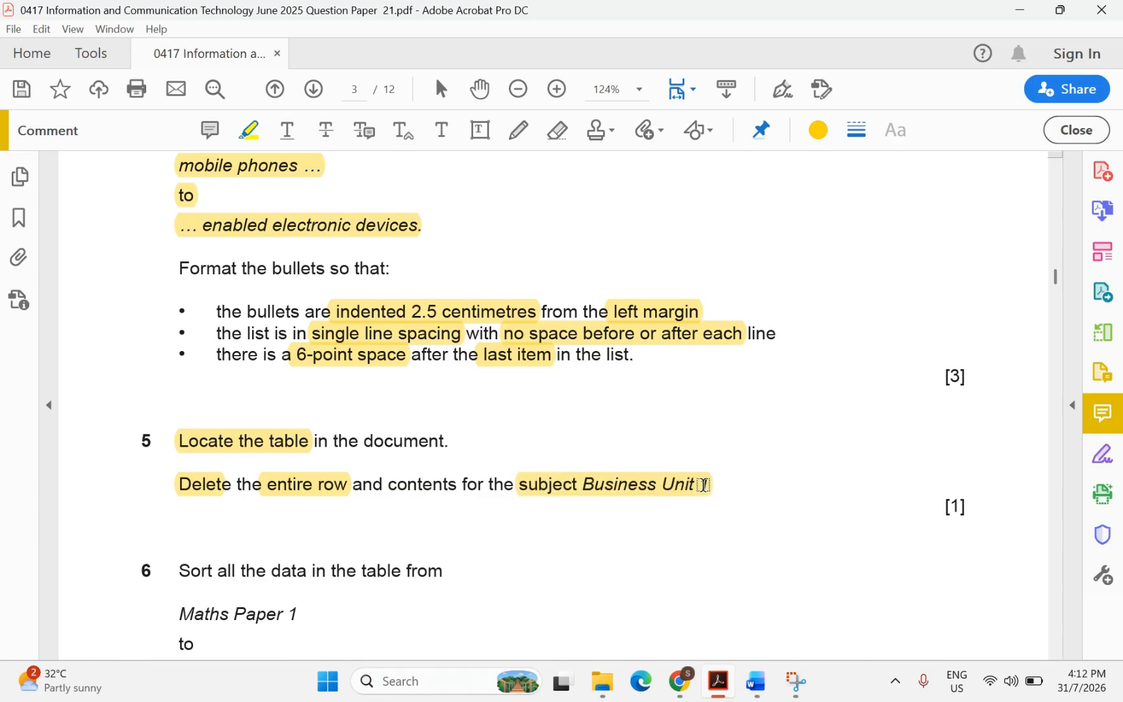
mouse_move(754, 684)
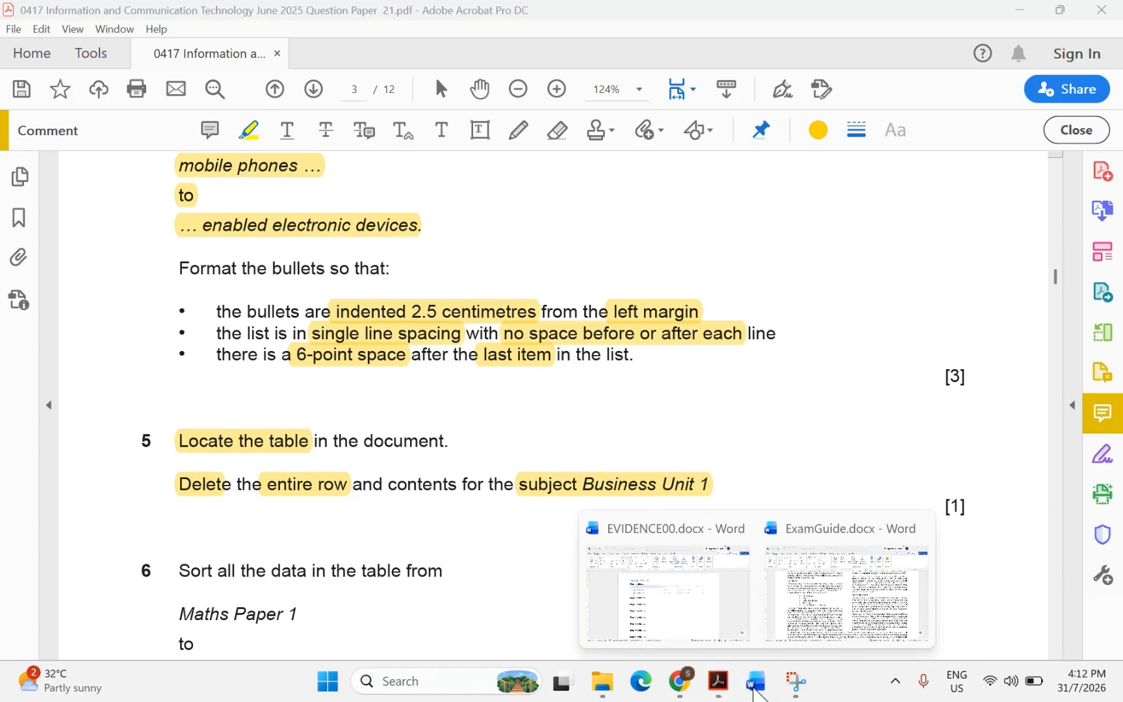
click(810, 606)
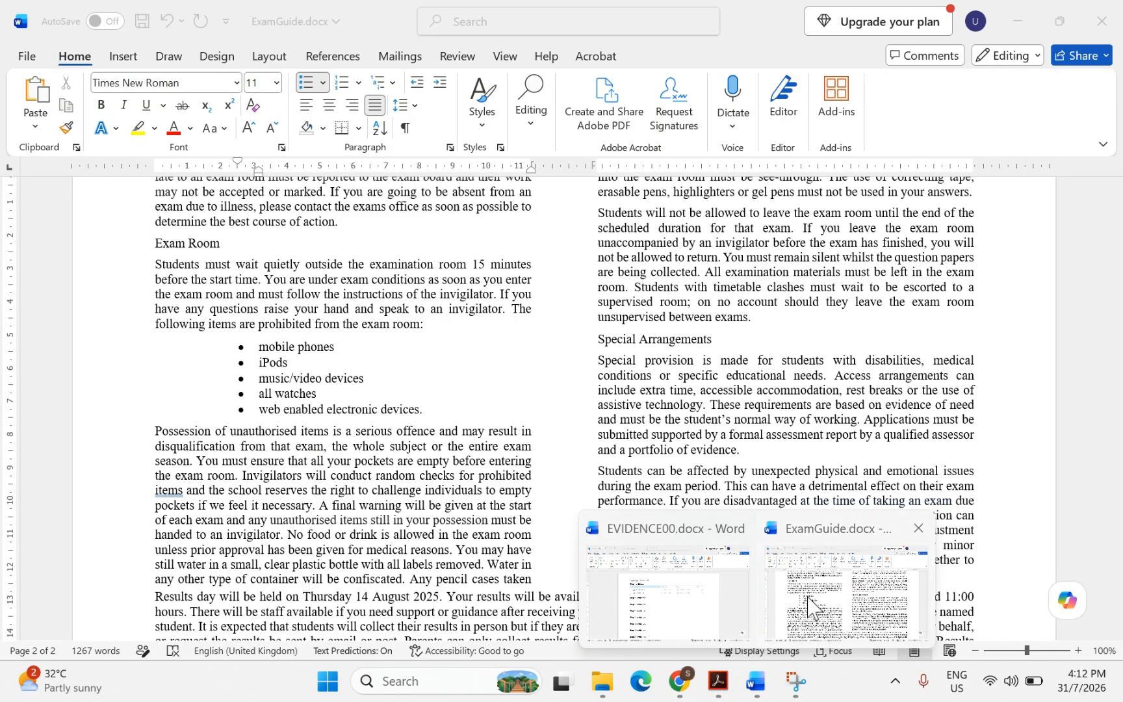
Select the whole exam dates table and apply All Borders
scroll(378, 439, down, 3)
scroll(378, 440, up, 2)
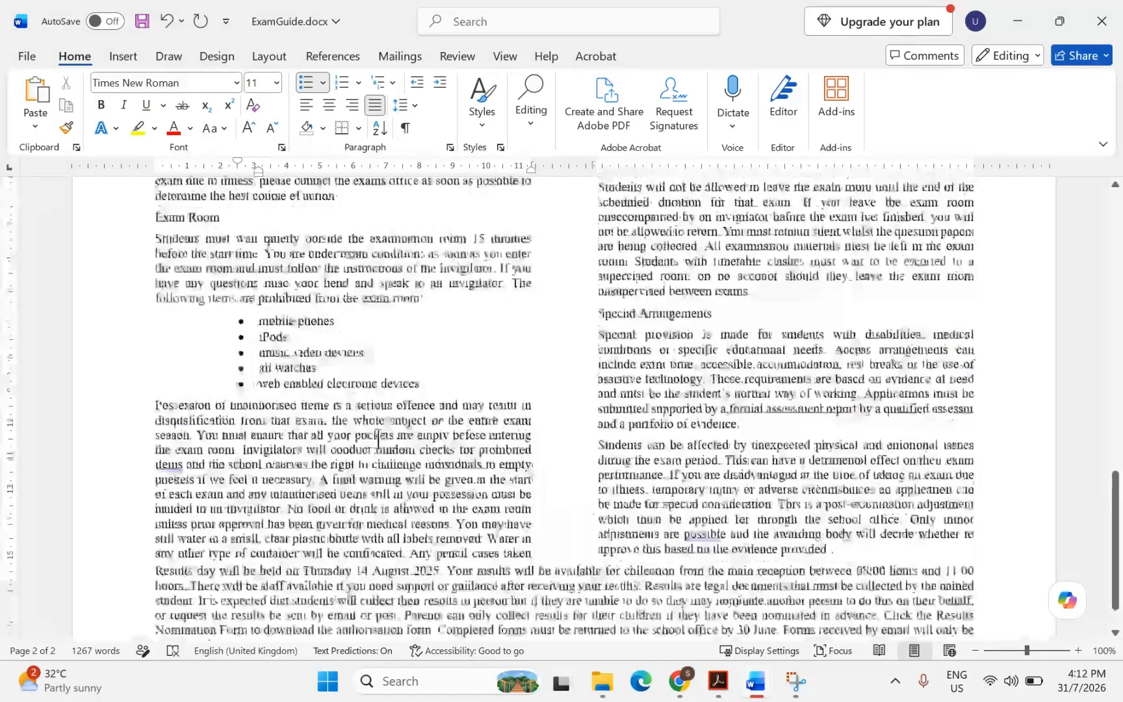
scroll(378, 439, up, 12)
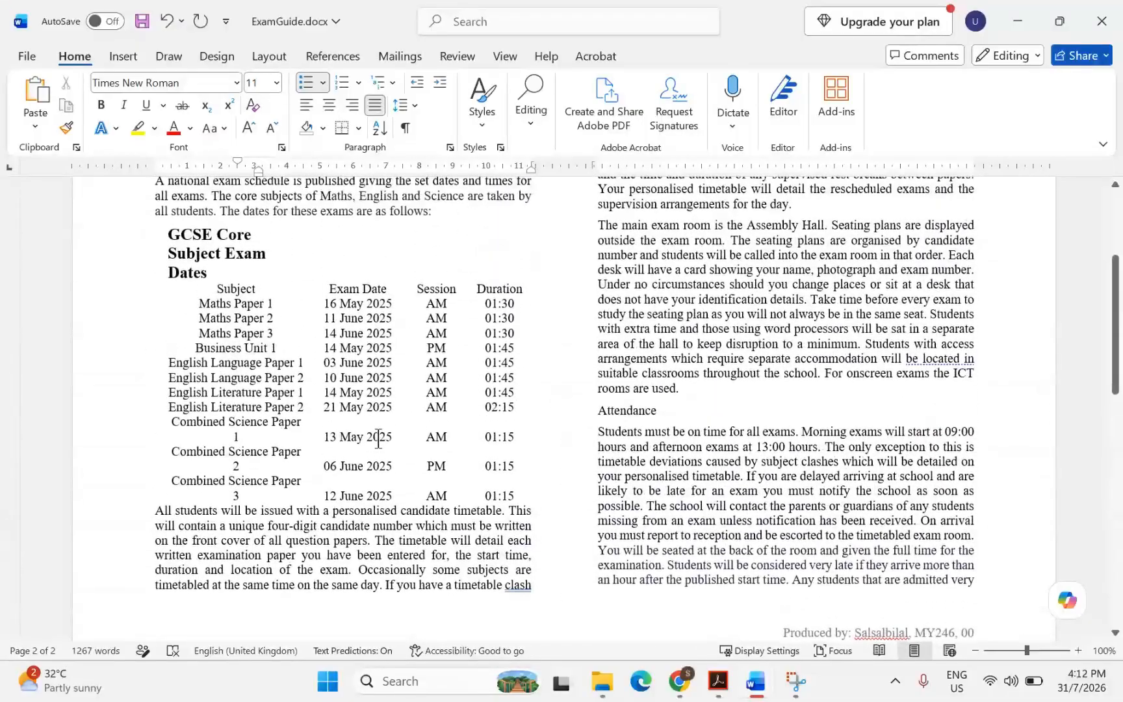
click(227, 304)
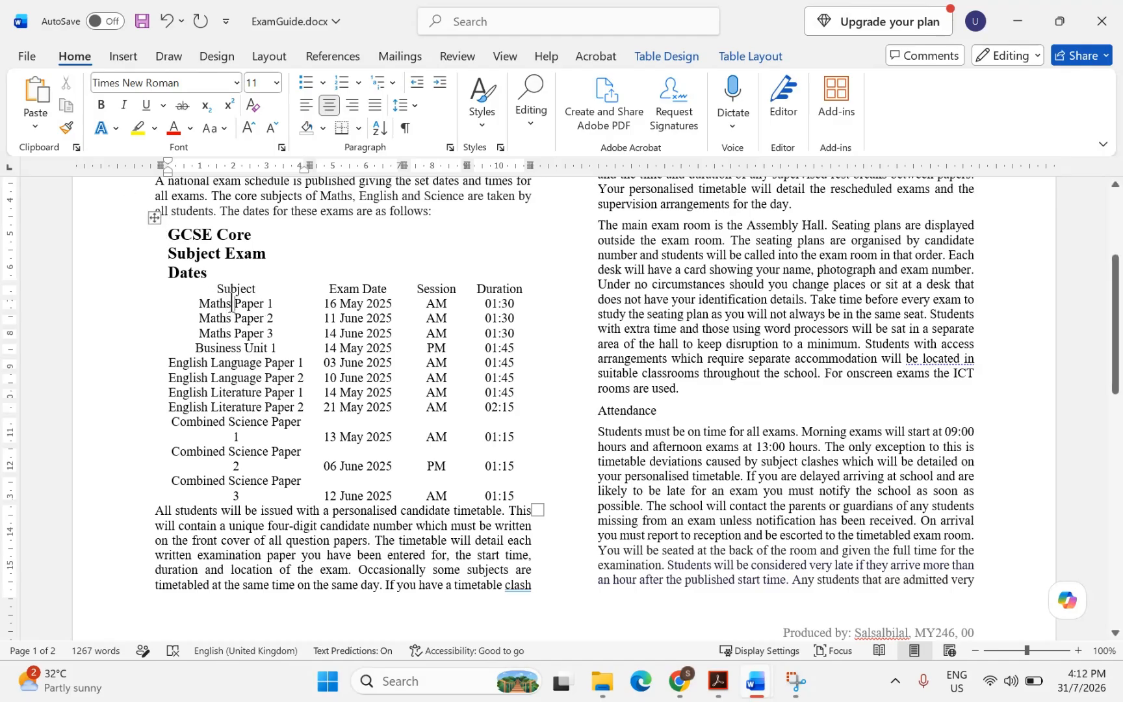
click(156, 222)
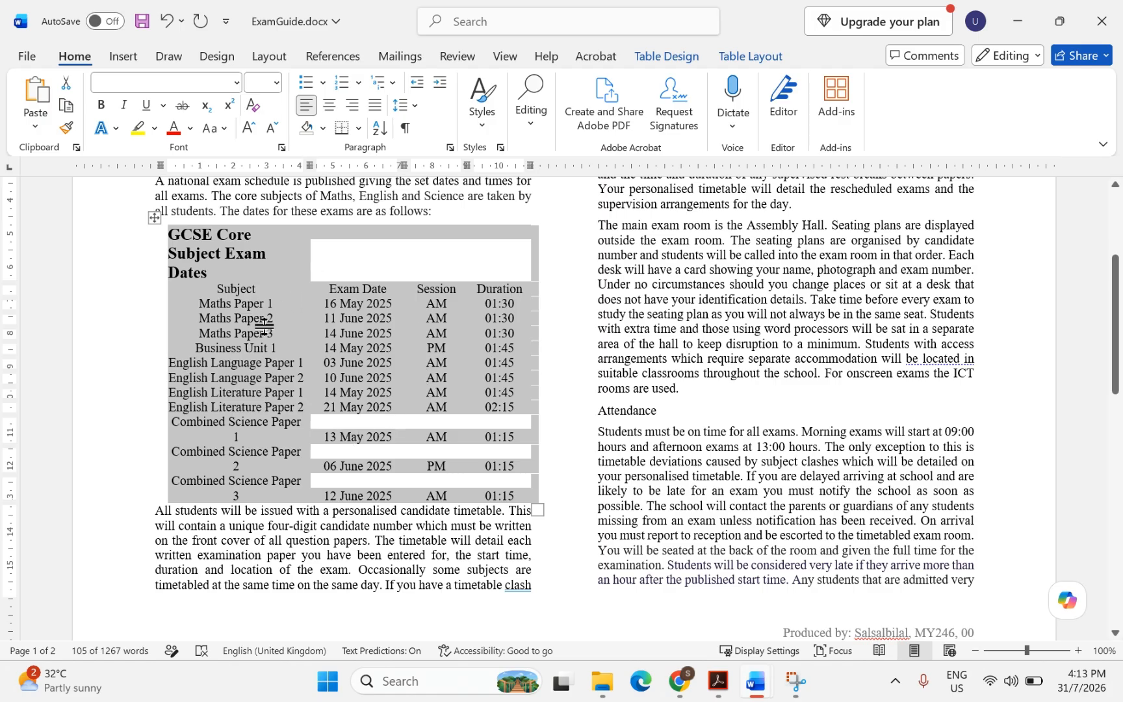
click(357, 129)
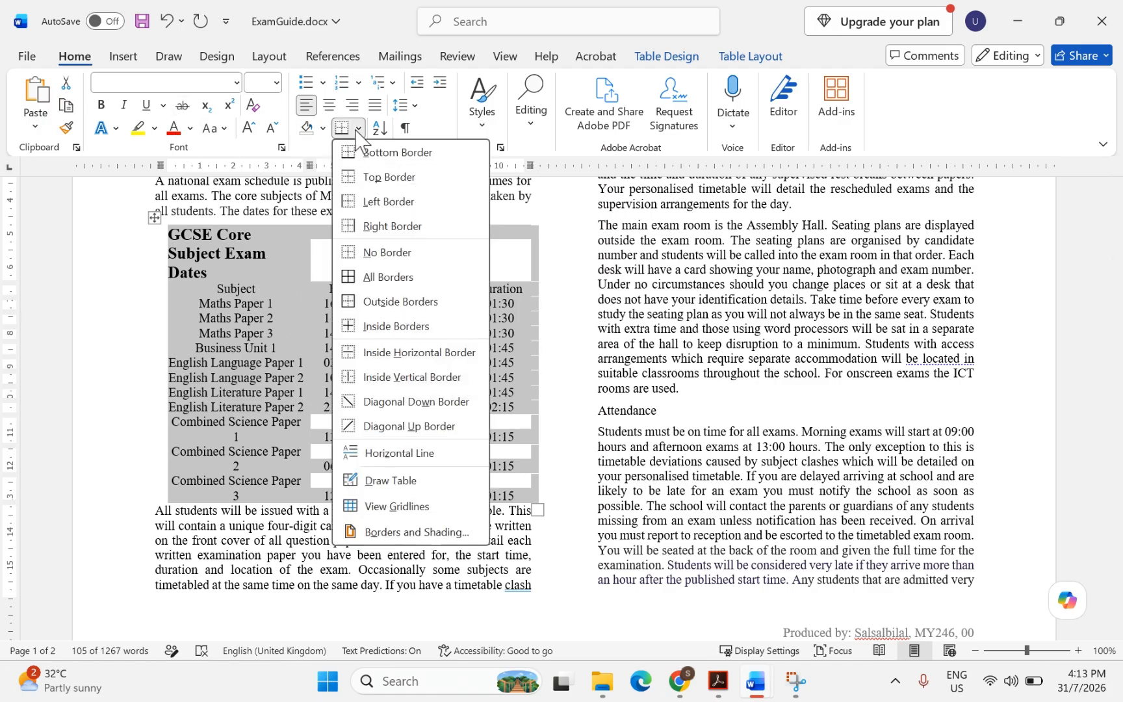
click(380, 279)
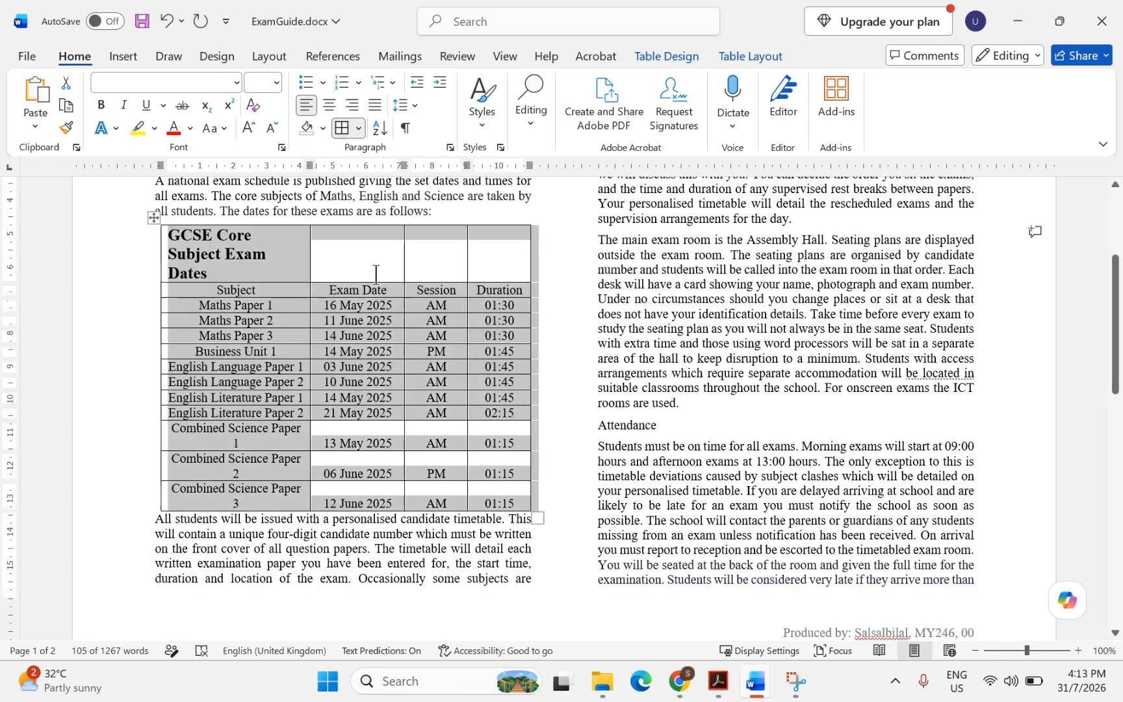
Delete the entire Business Unit 1 row through Delete Cells
click(286, 344)
drag(191, 351, 498, 354)
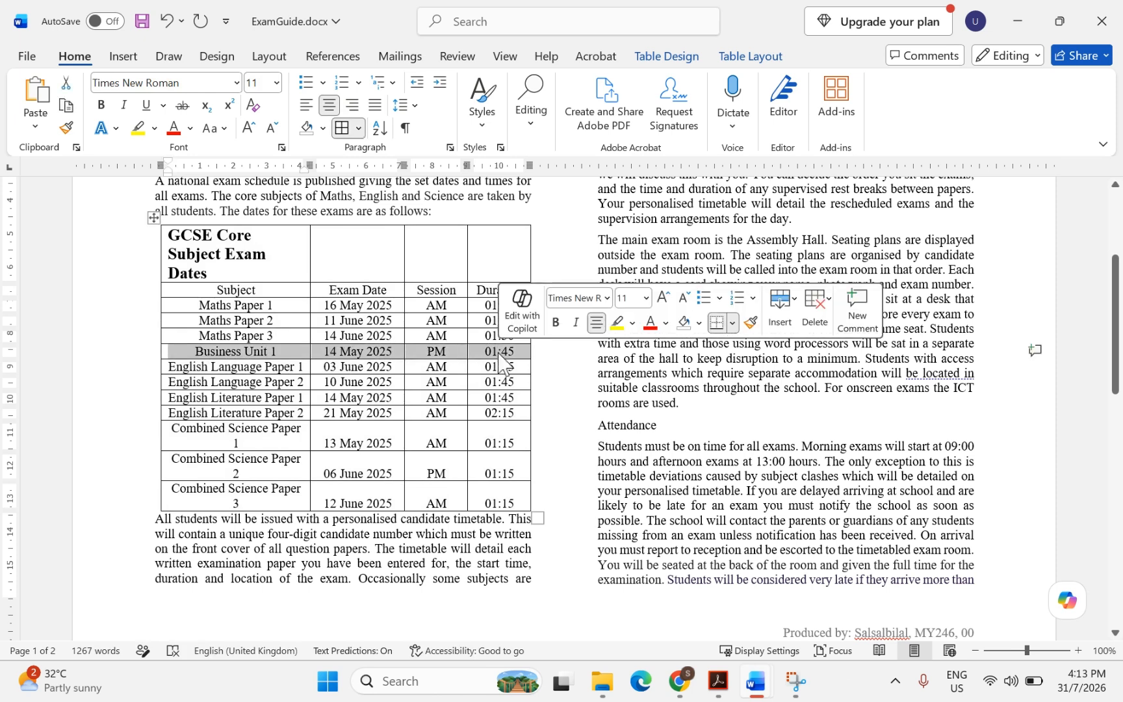
right_click(369, 358)
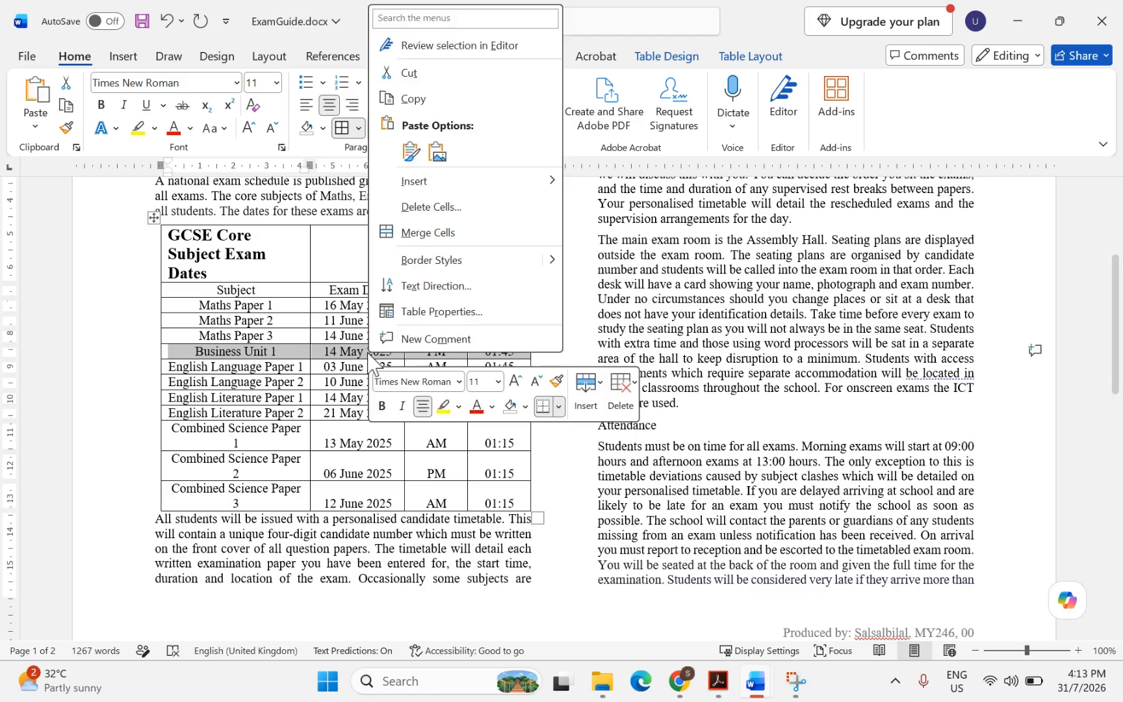
click(426, 206)
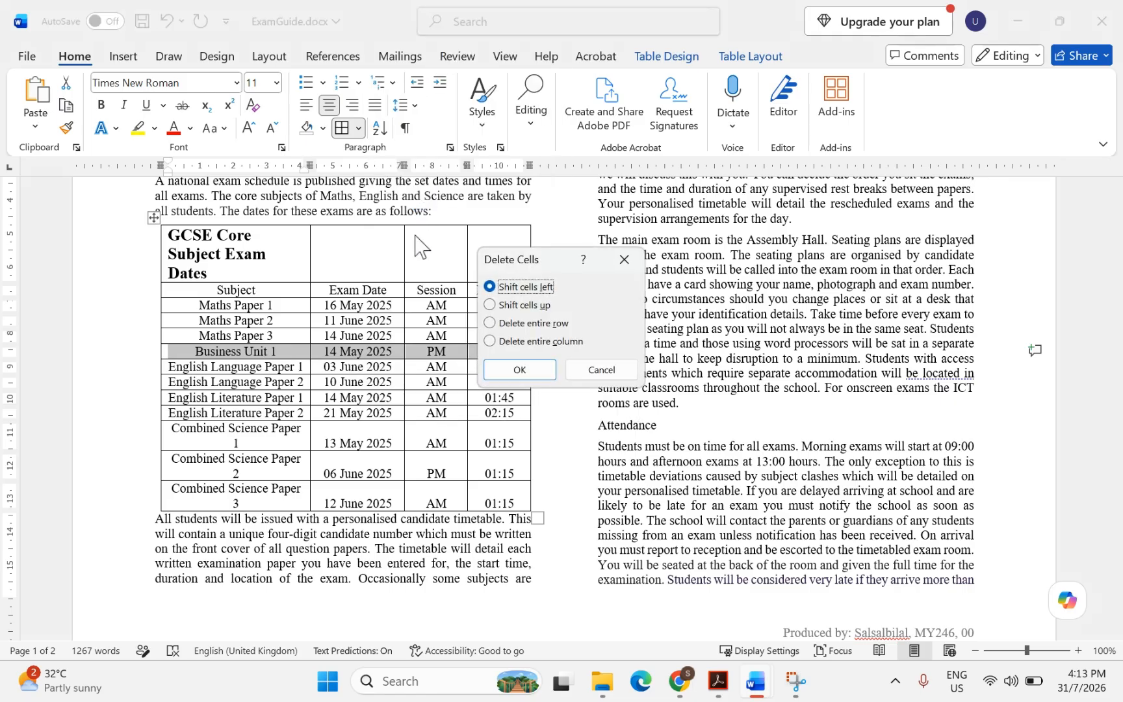
click(492, 325)
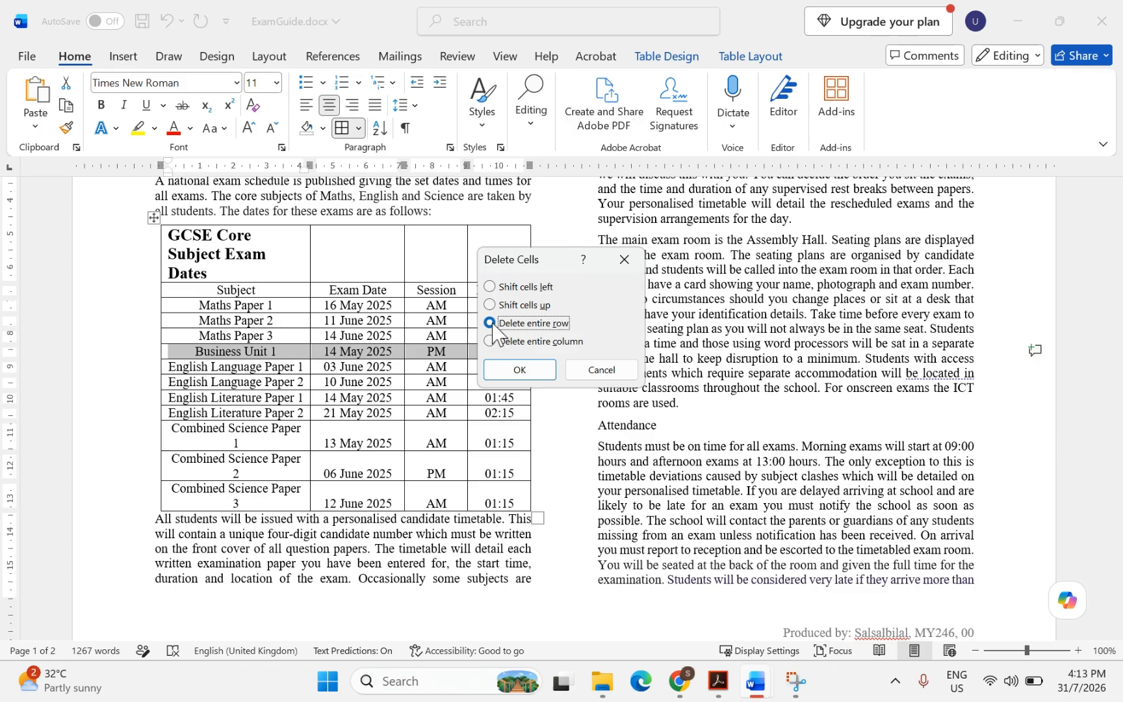
click(518, 371)
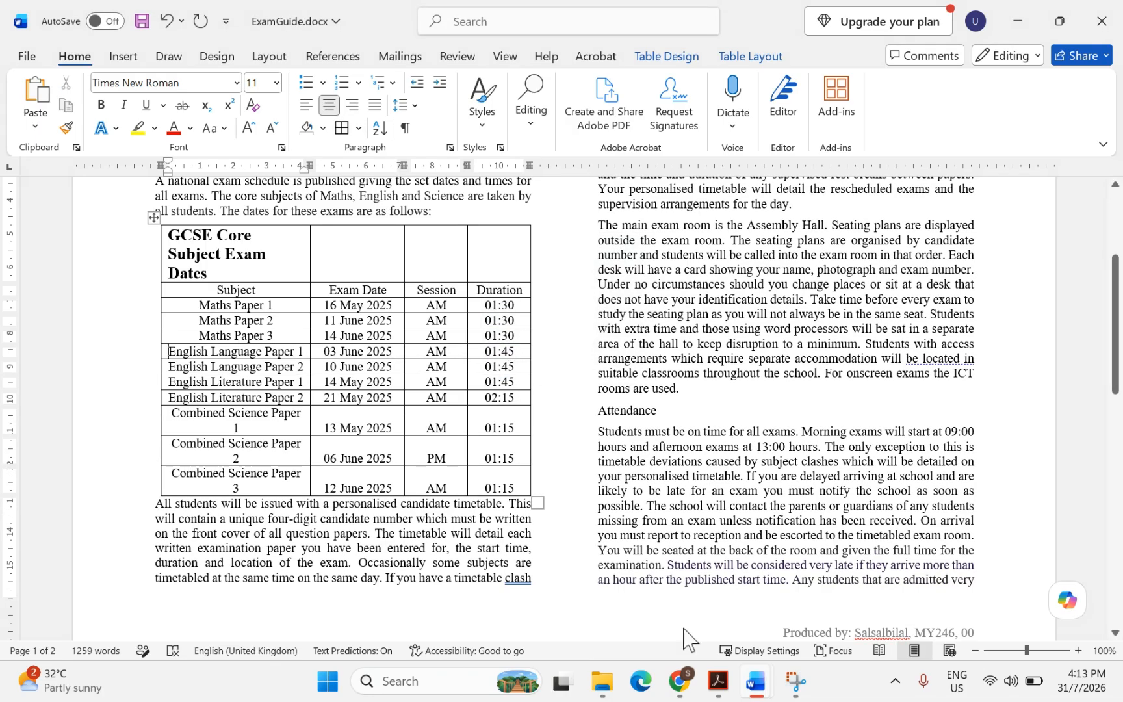
Highlight 'Sort all', 'Maths Paper 1', 'Combined Science Paper 3' and 'ascending order' in question 6
click(718, 681)
scroll(420, 507, down, 3)
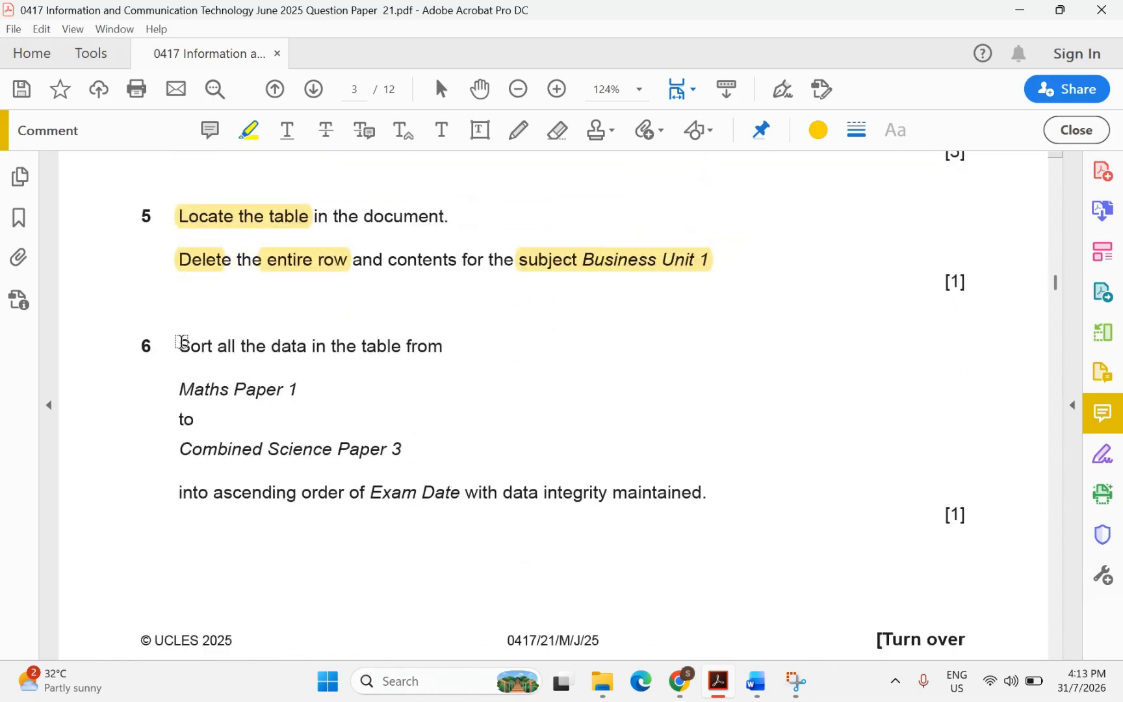
drag(179, 346, 229, 349)
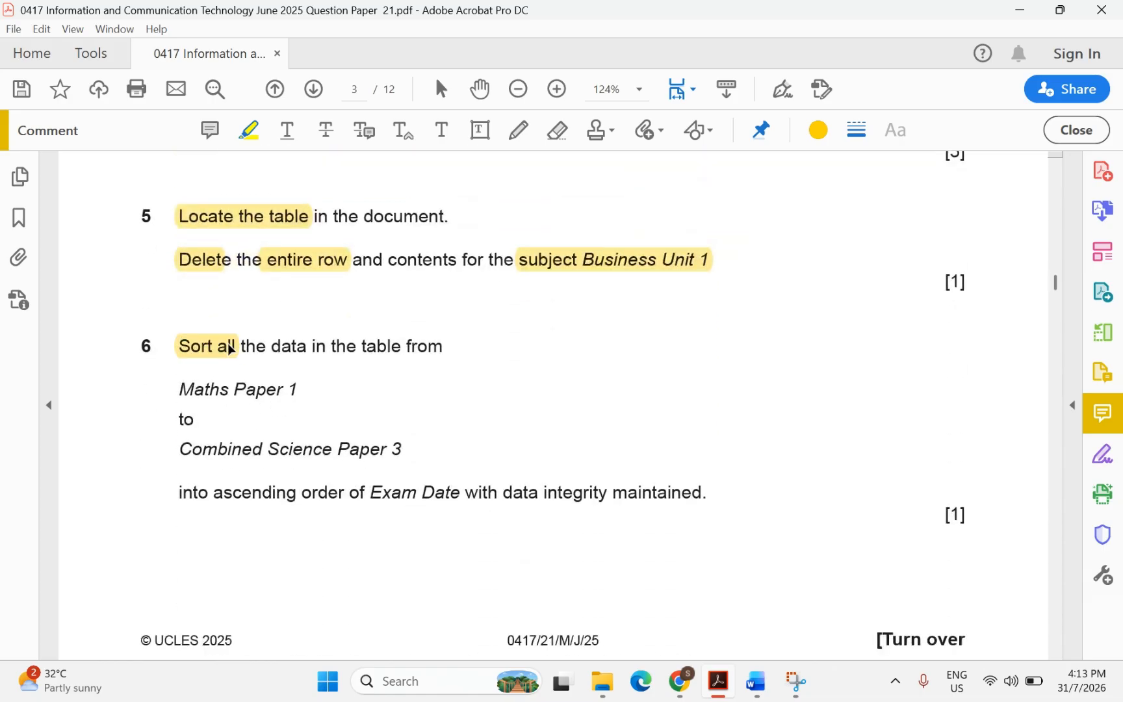
drag(177, 389, 295, 395)
drag(180, 449, 398, 446)
mouse_move(754, 689)
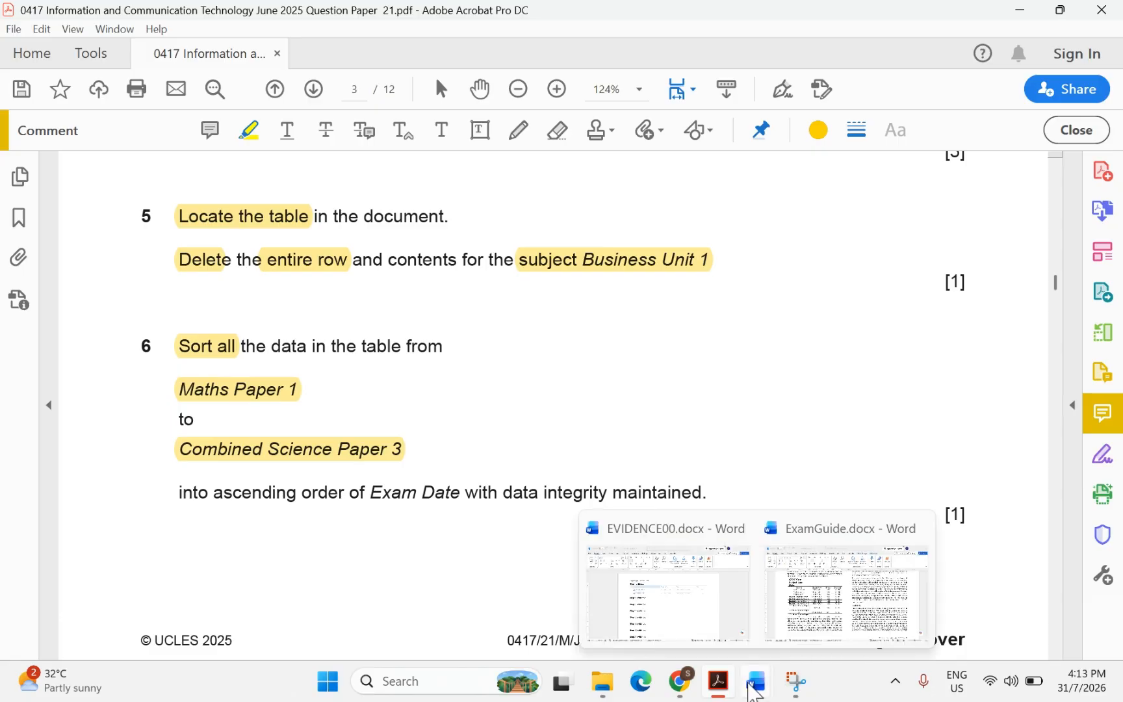
click(838, 588)
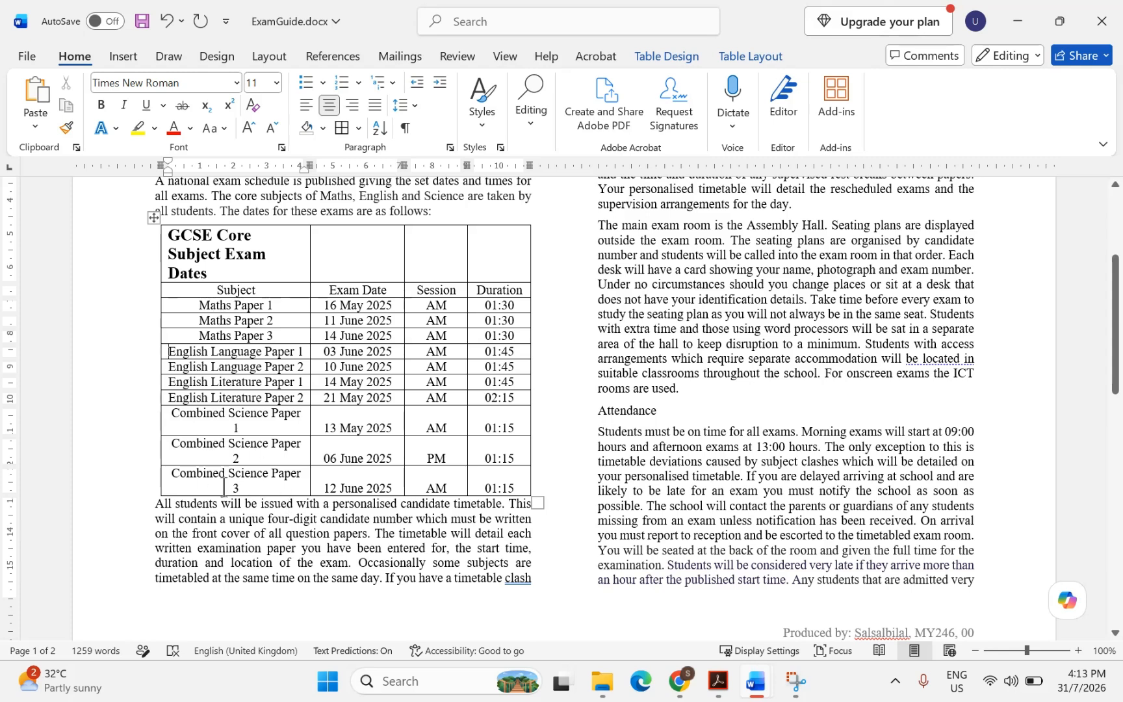
click(731, 684)
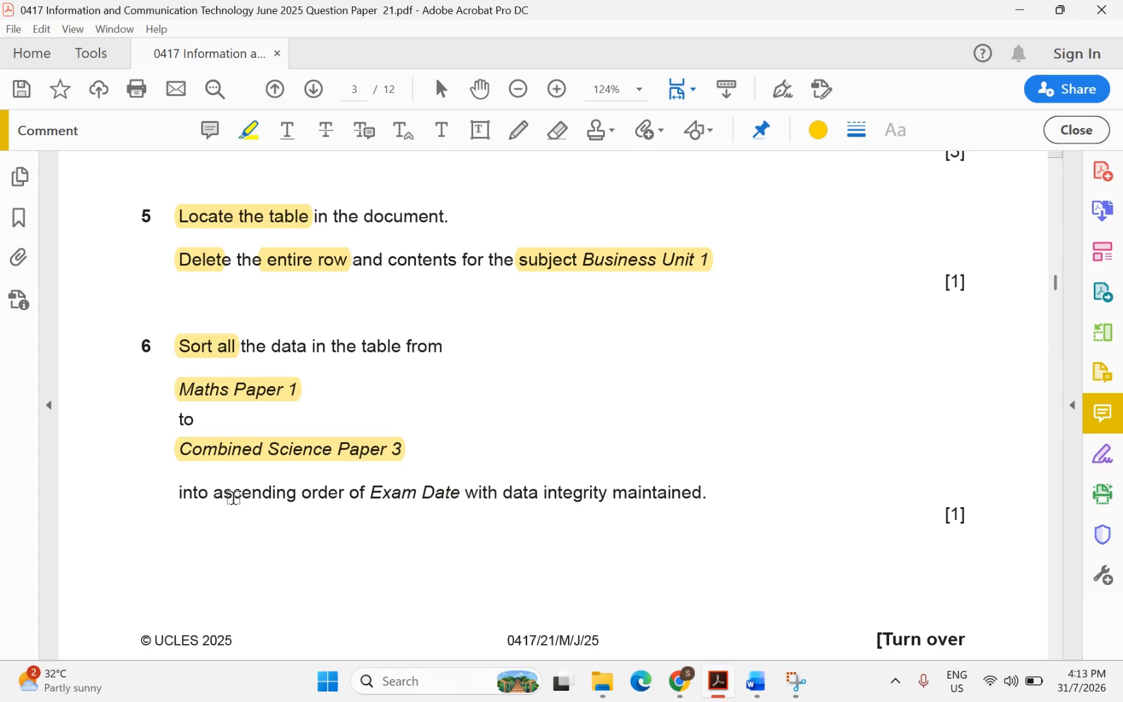
drag(214, 495, 460, 497)
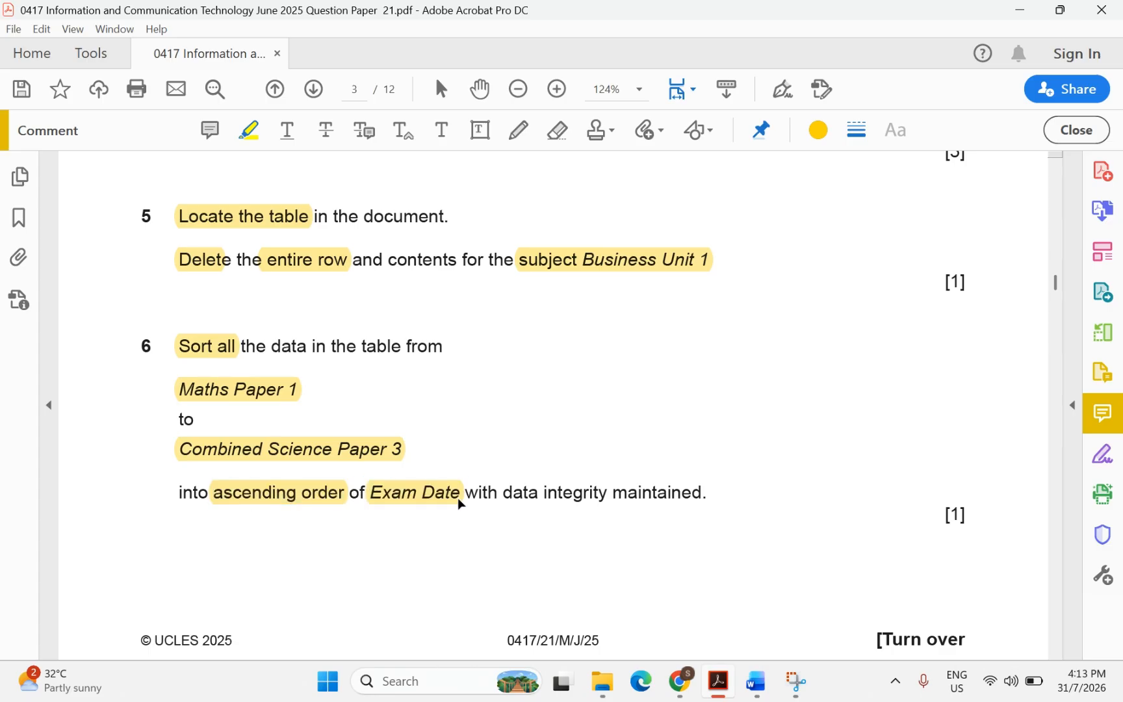
In ExamGuide, select the exam table rows from the Subject header down to Combined Science Paper 3
mouse_move(747, 679)
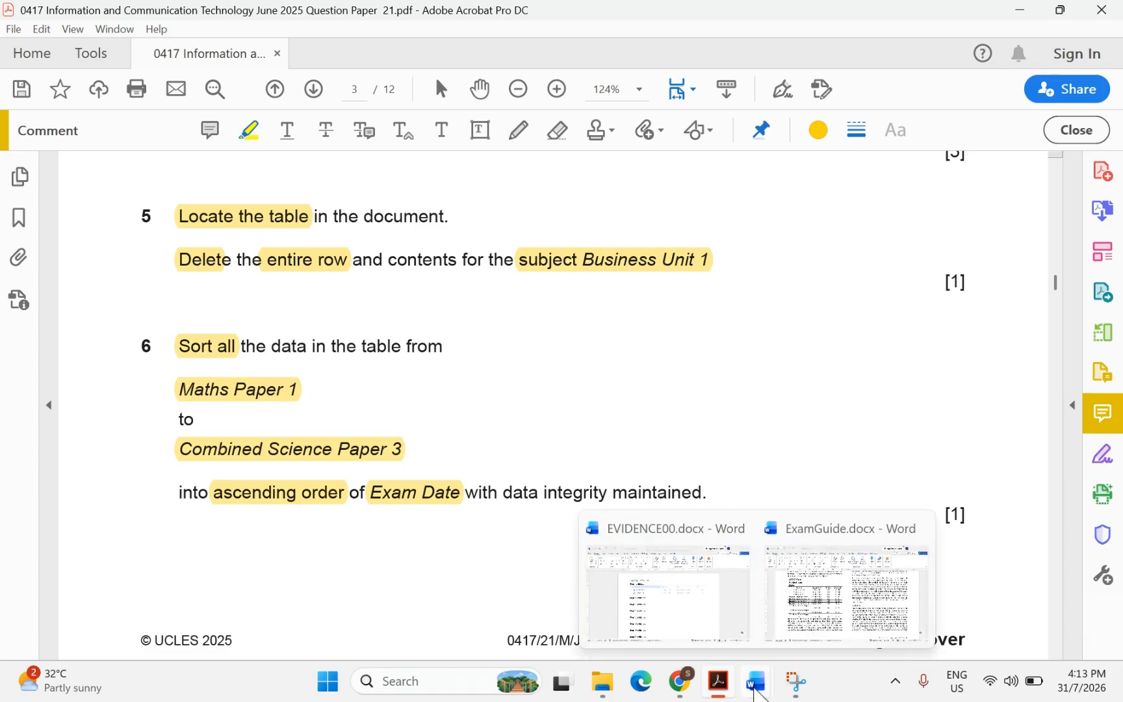
click(815, 630)
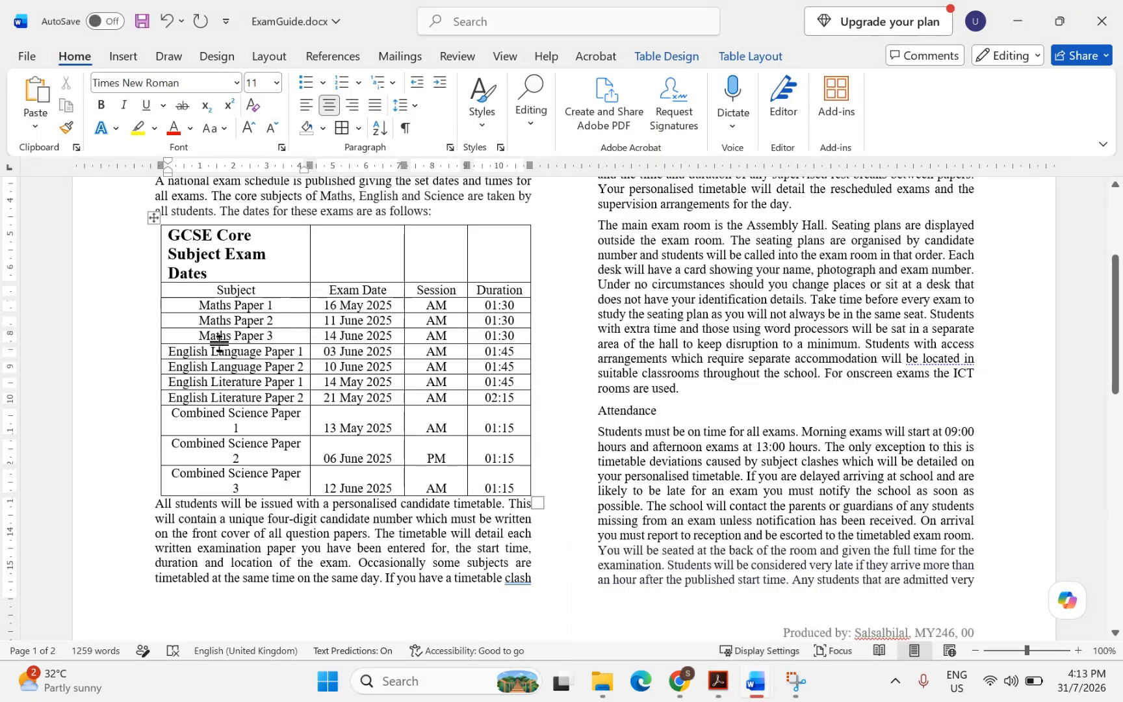
drag(189, 290, 273, 306)
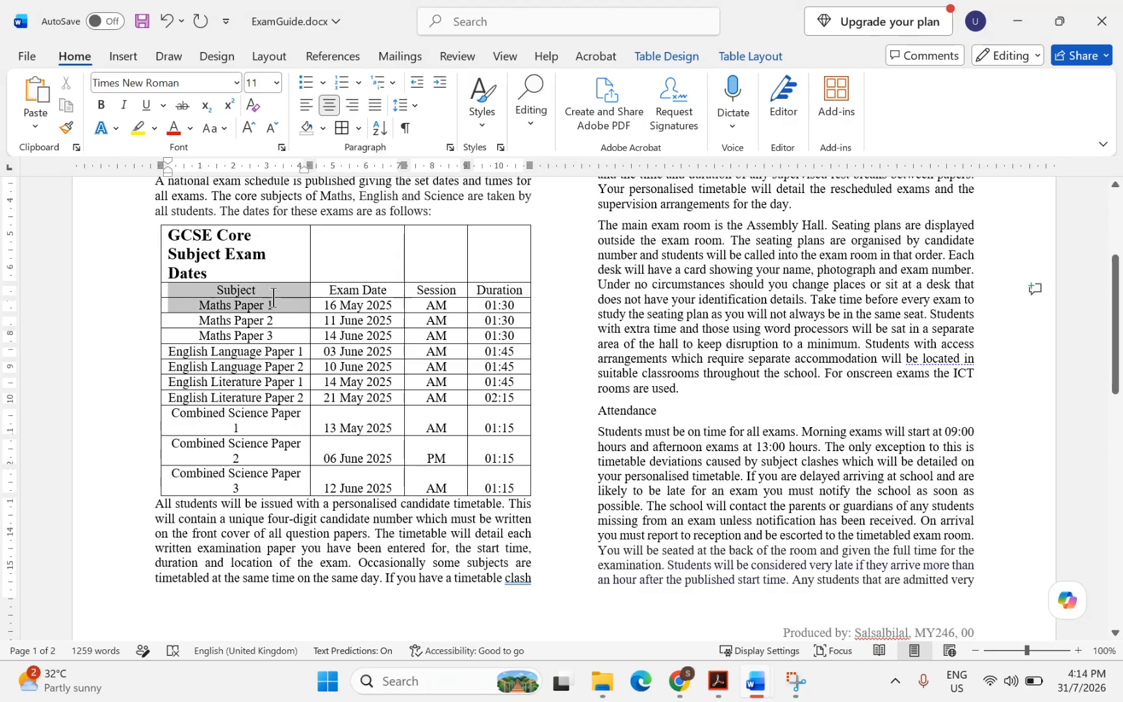
click(344, 311)
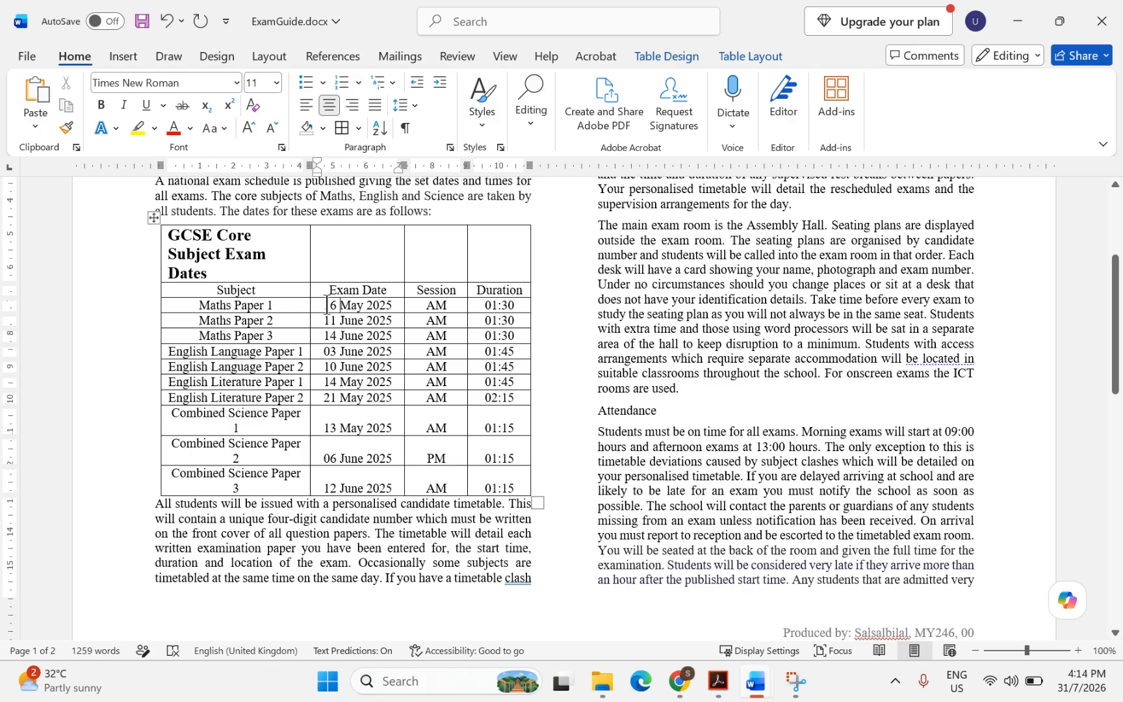
drag(326, 304, 352, 489)
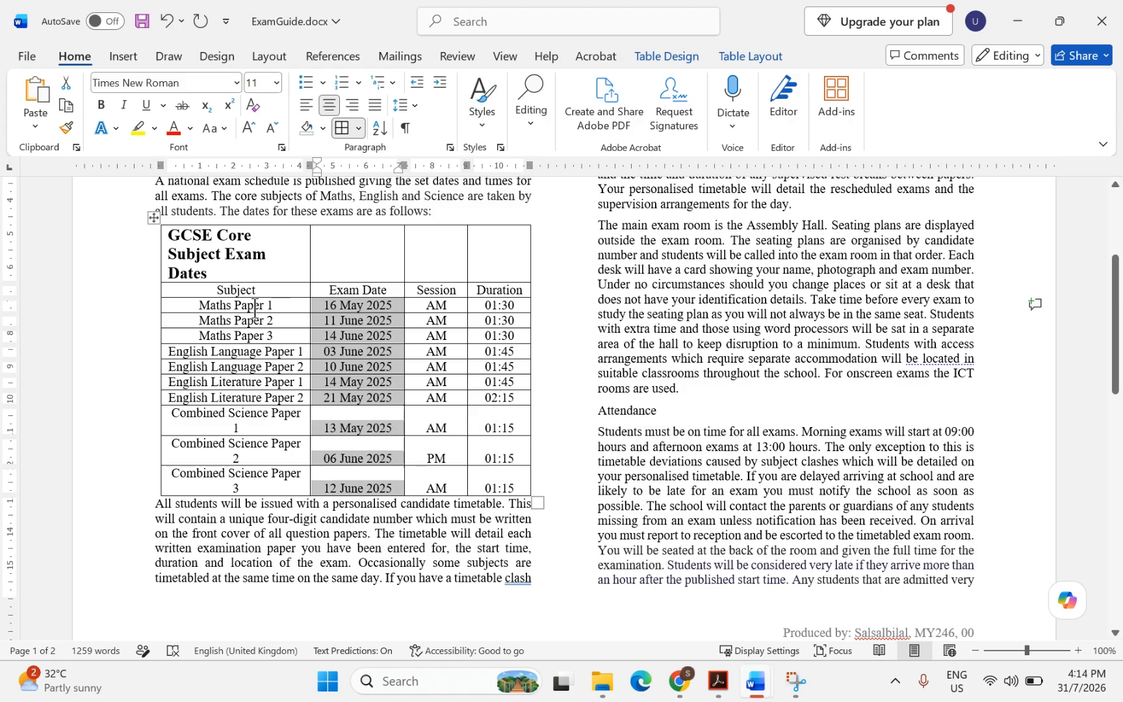
click(255, 306)
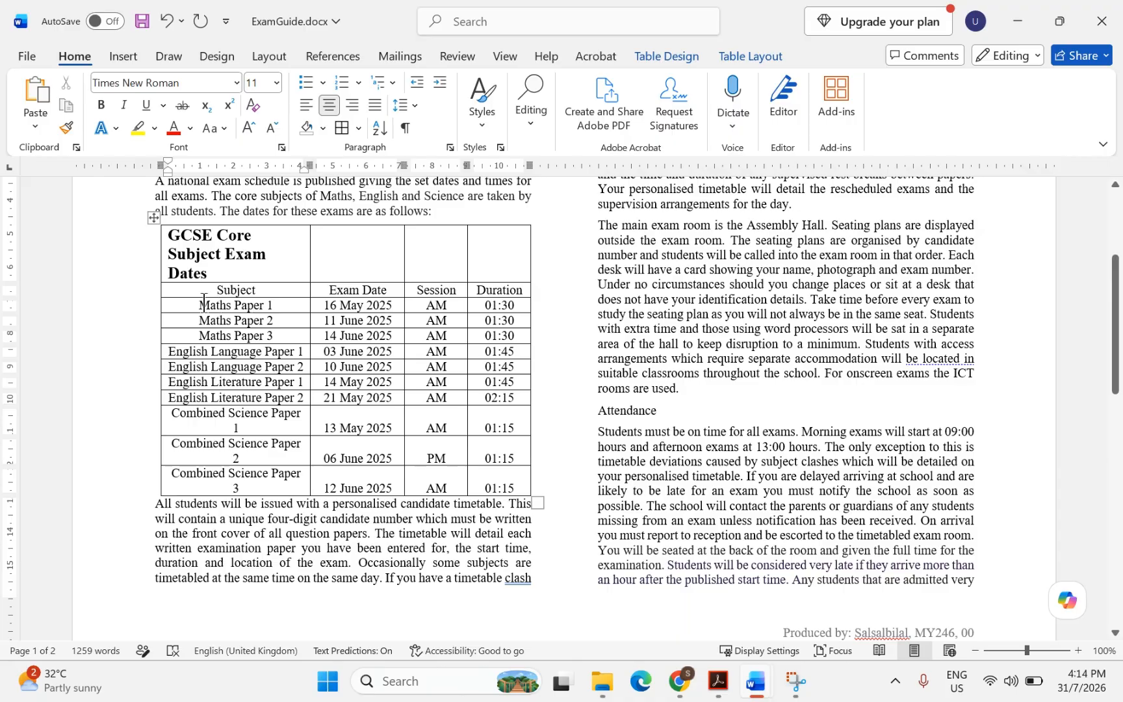
drag(202, 306, 351, 312)
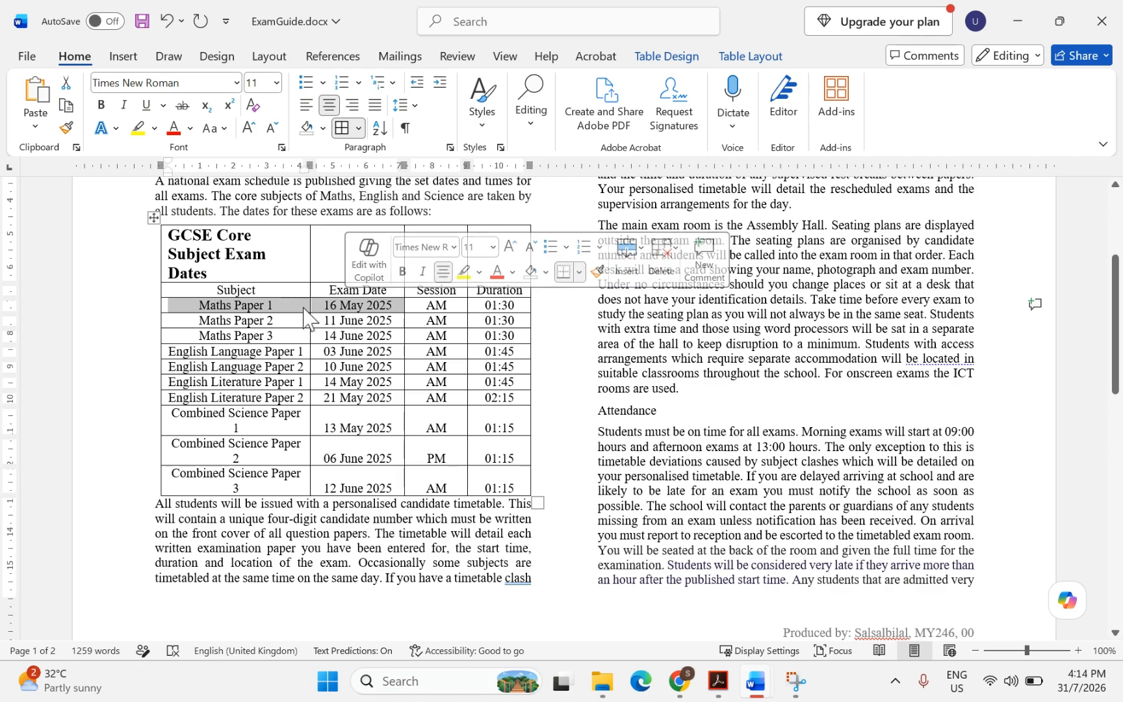
click(205, 317)
drag(197, 305, 490, 306)
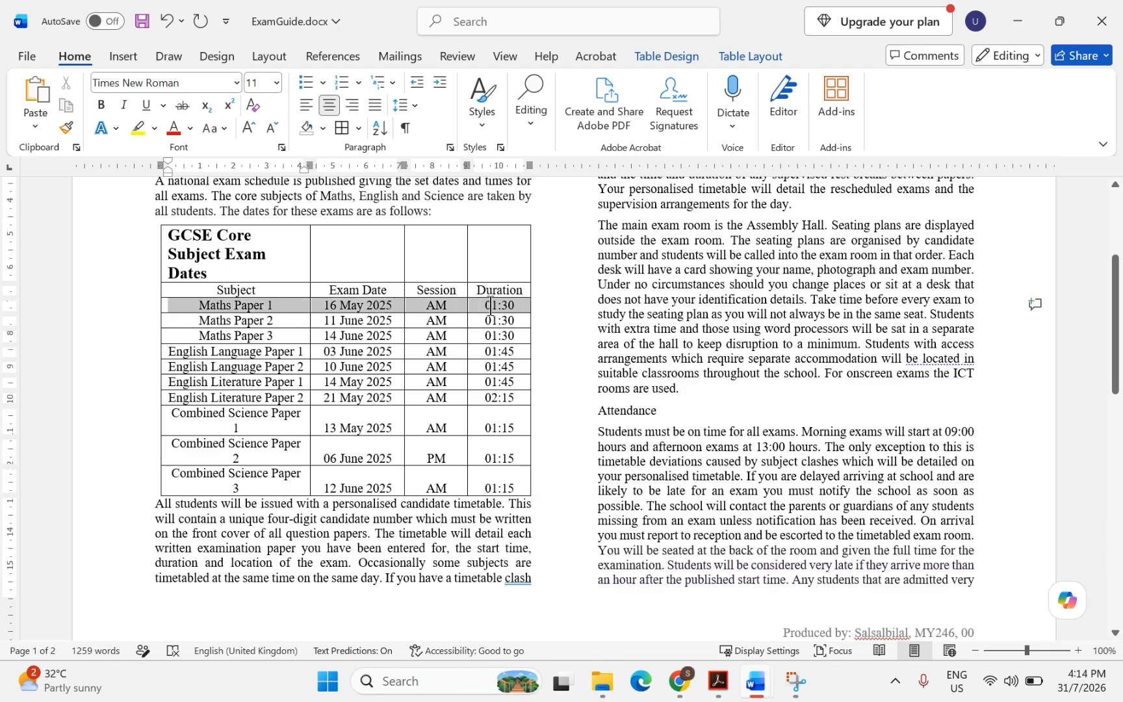
drag(491, 305, 496, 316)
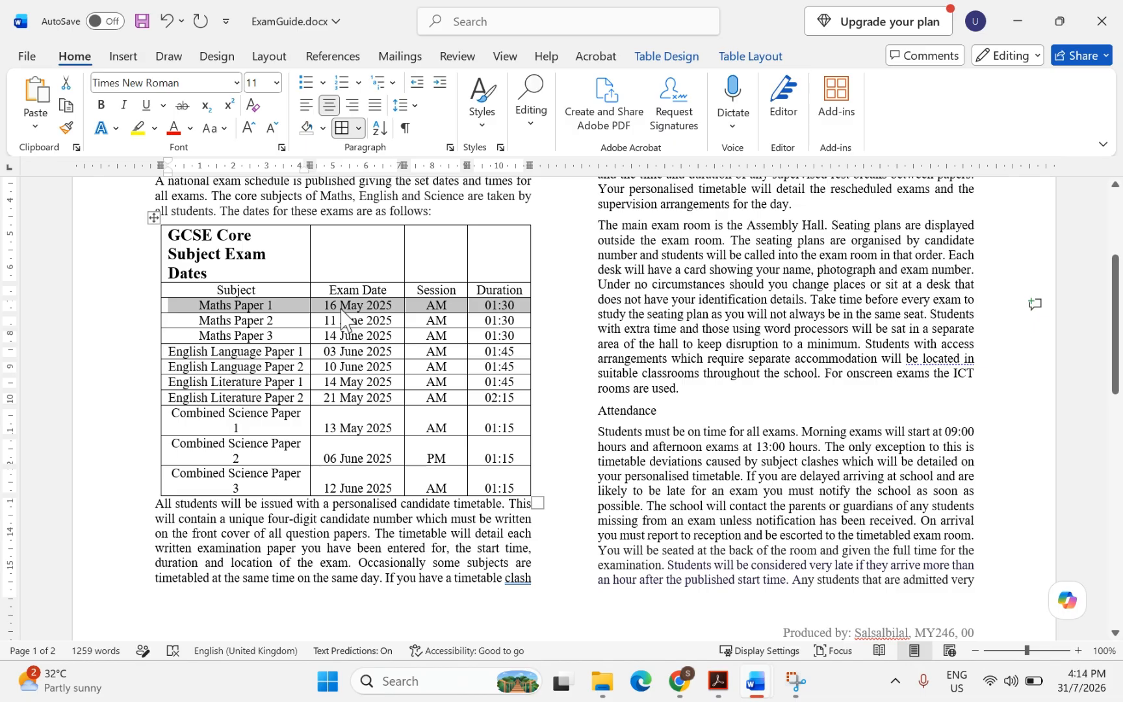
double_click(351, 304)
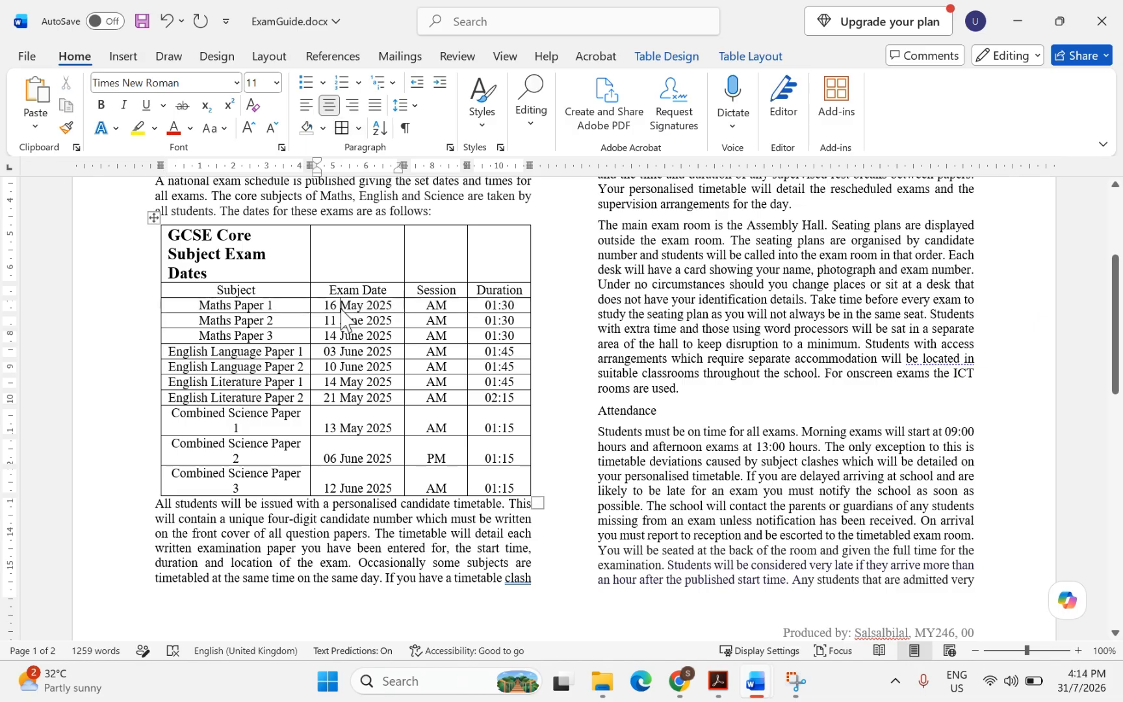
drag(201, 292, 489, 482)
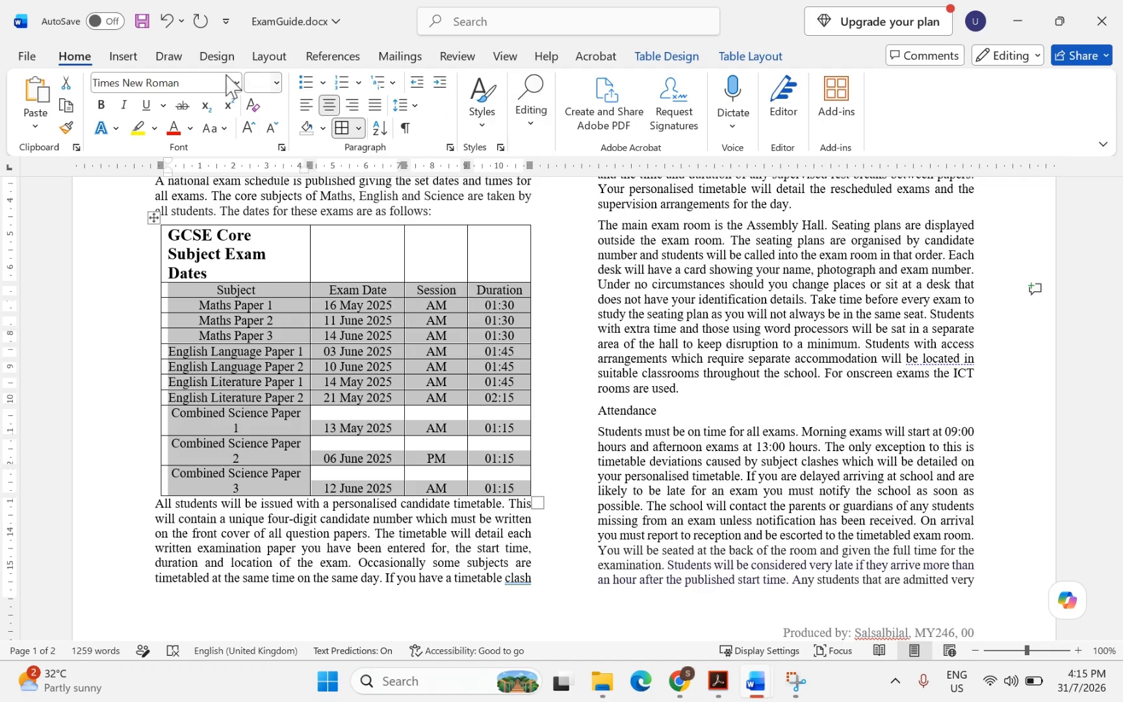
Sort the selected rows by Exam Date, ascending, treating the first row as a header
click(531, 114)
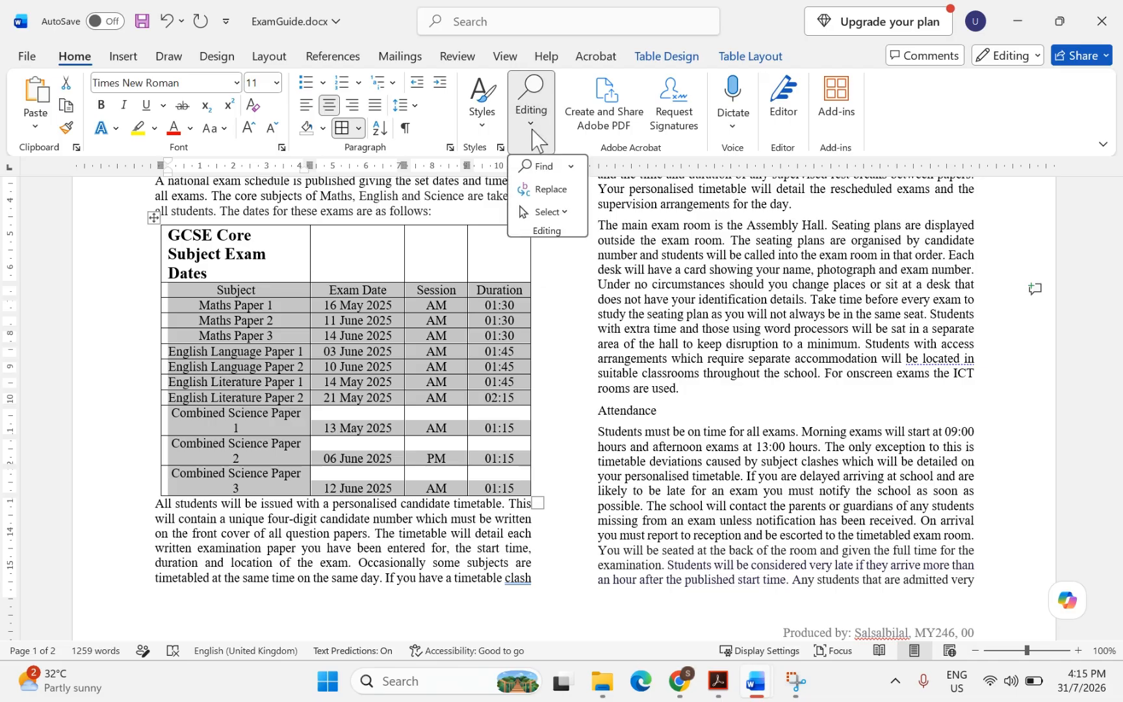
click(538, 134)
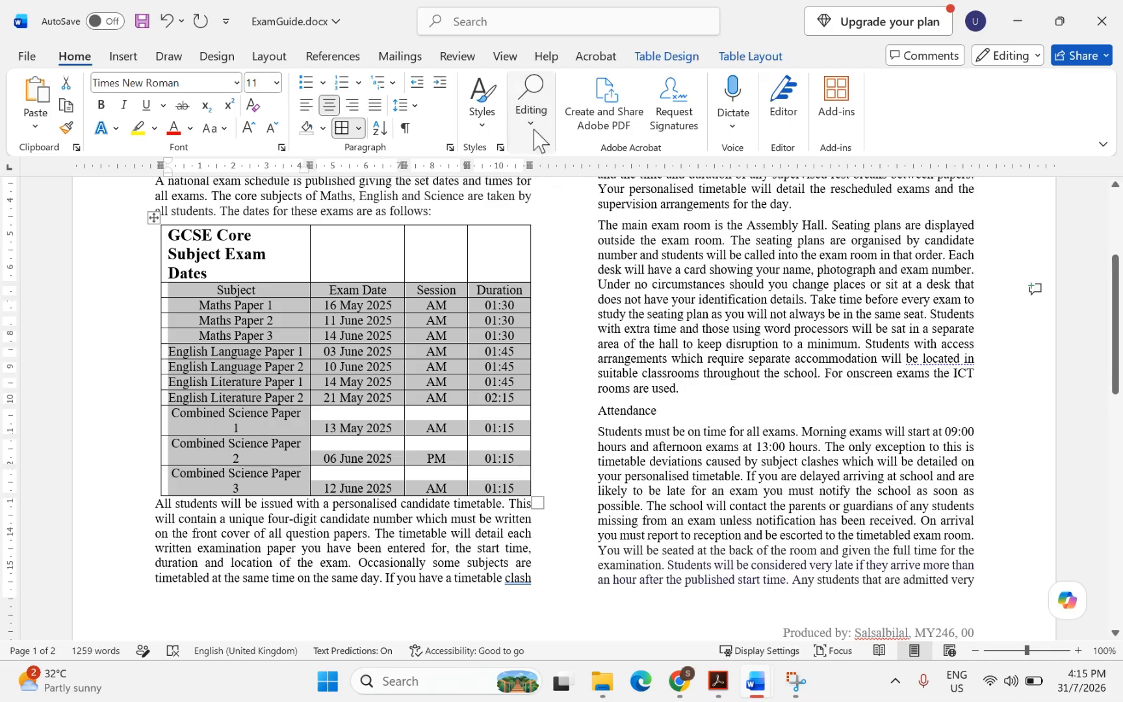
click(381, 130)
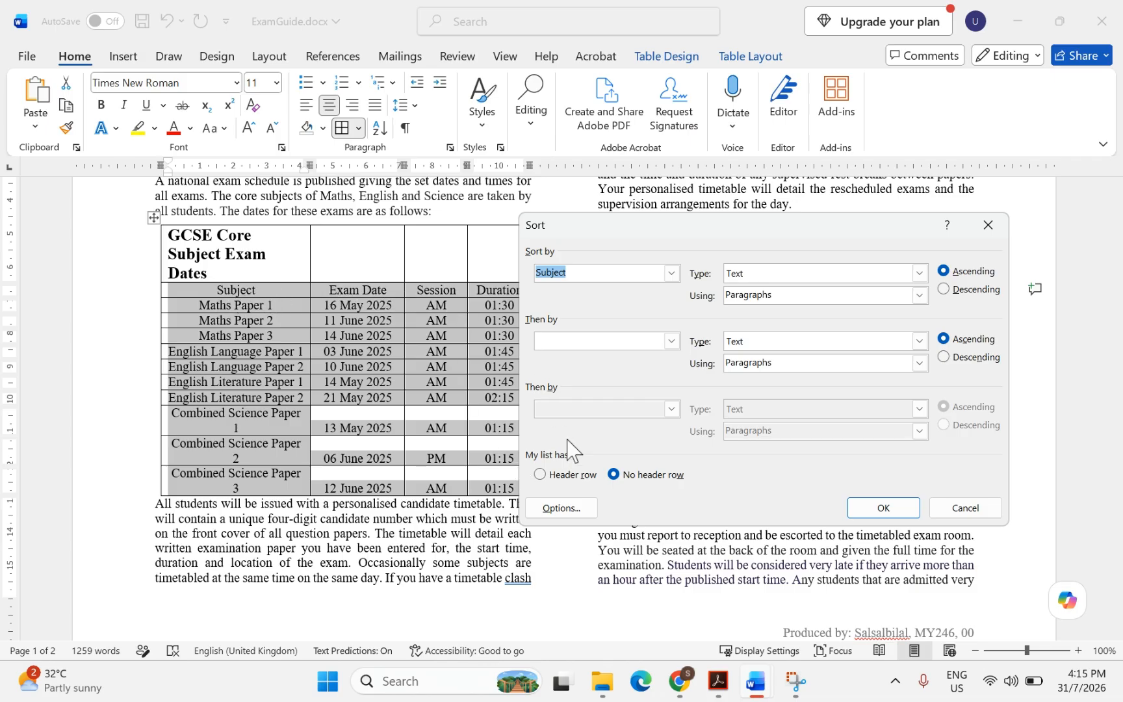
click(540, 475)
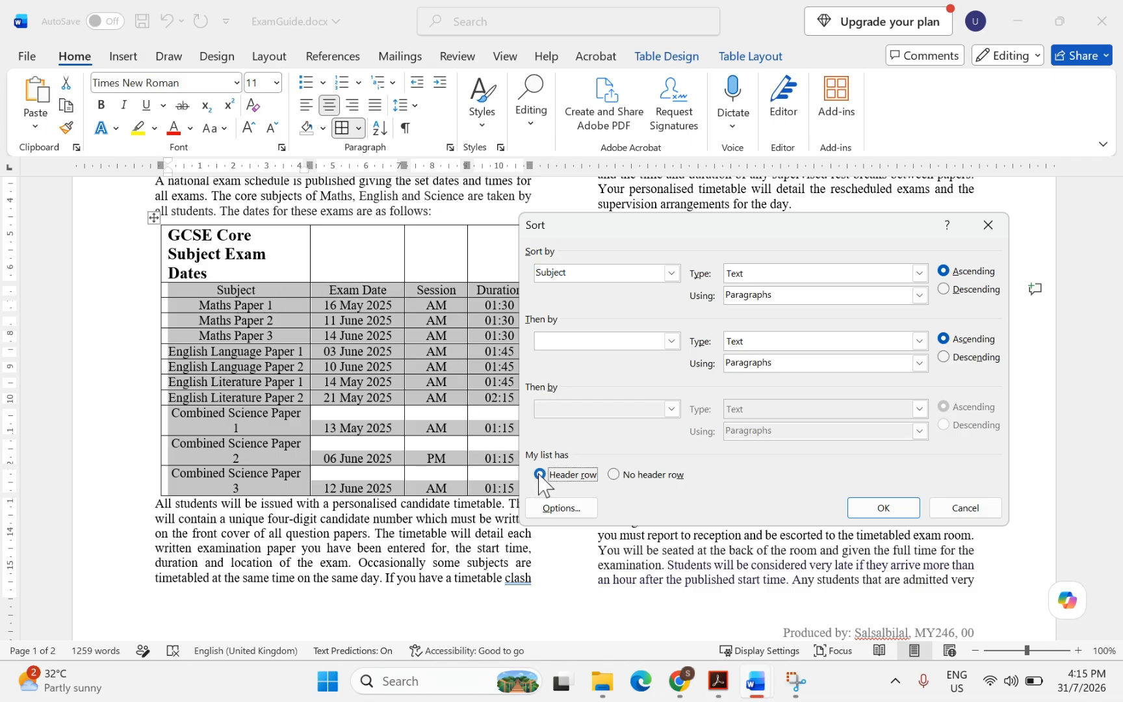
click(672, 273)
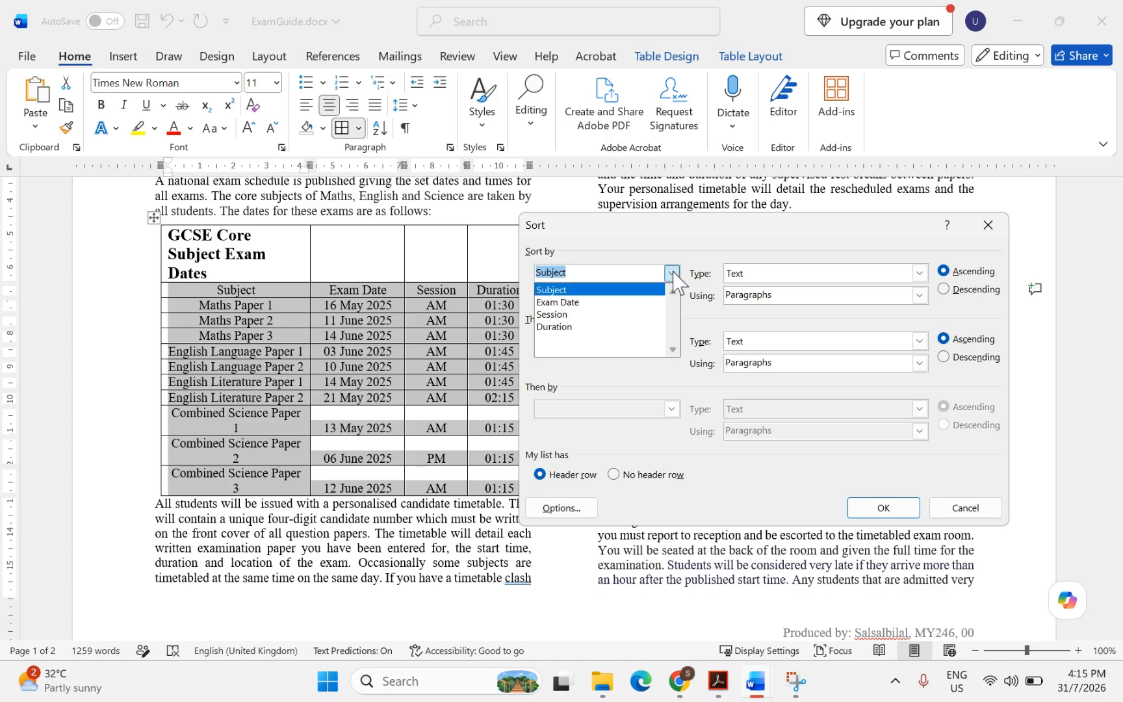
click(564, 306)
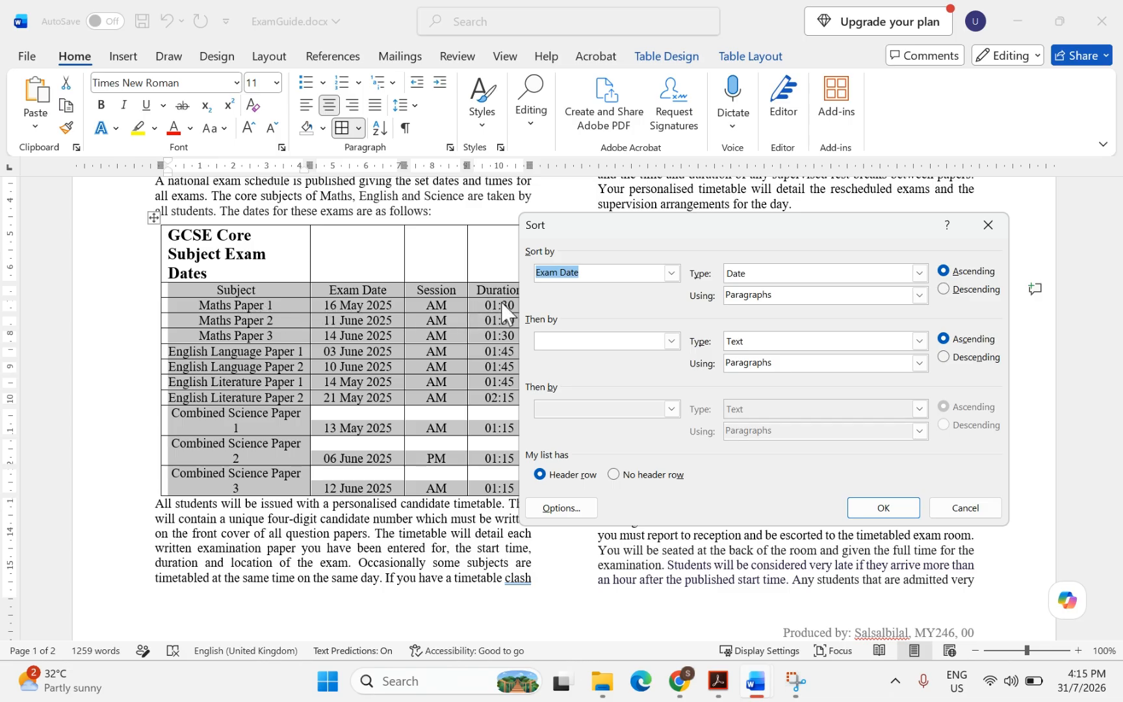
click(867, 507)
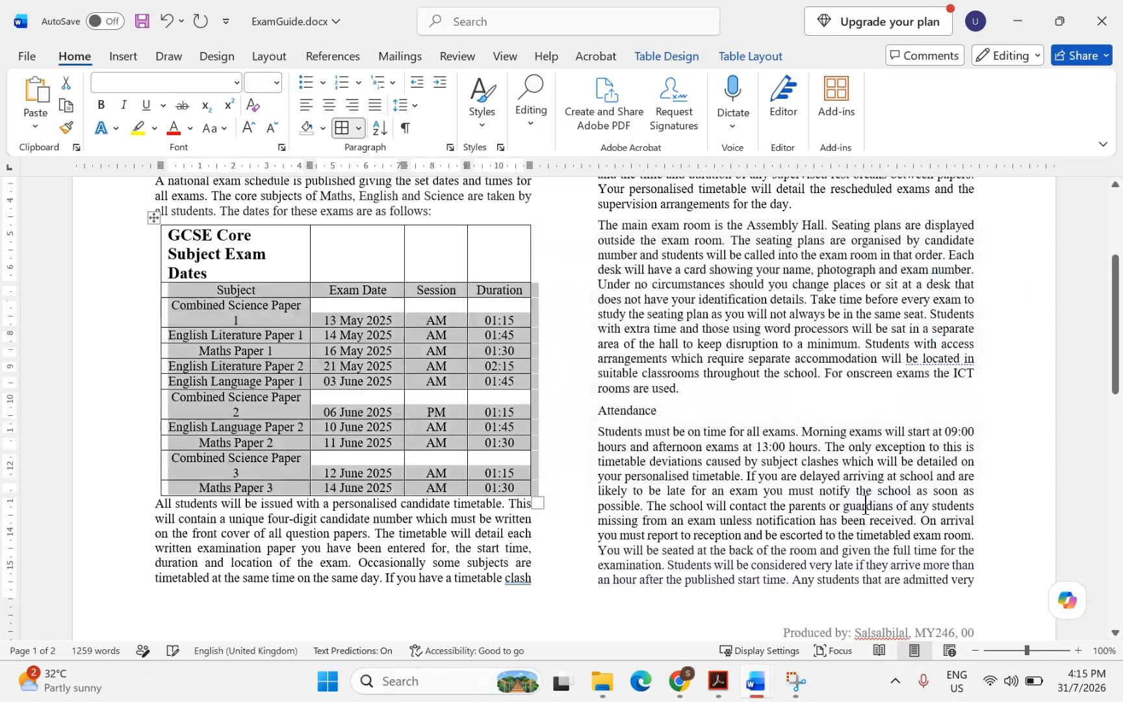
Check the sorted table's Maths Paper 1 row and dates from 13 May 2025 downward
click(255, 370)
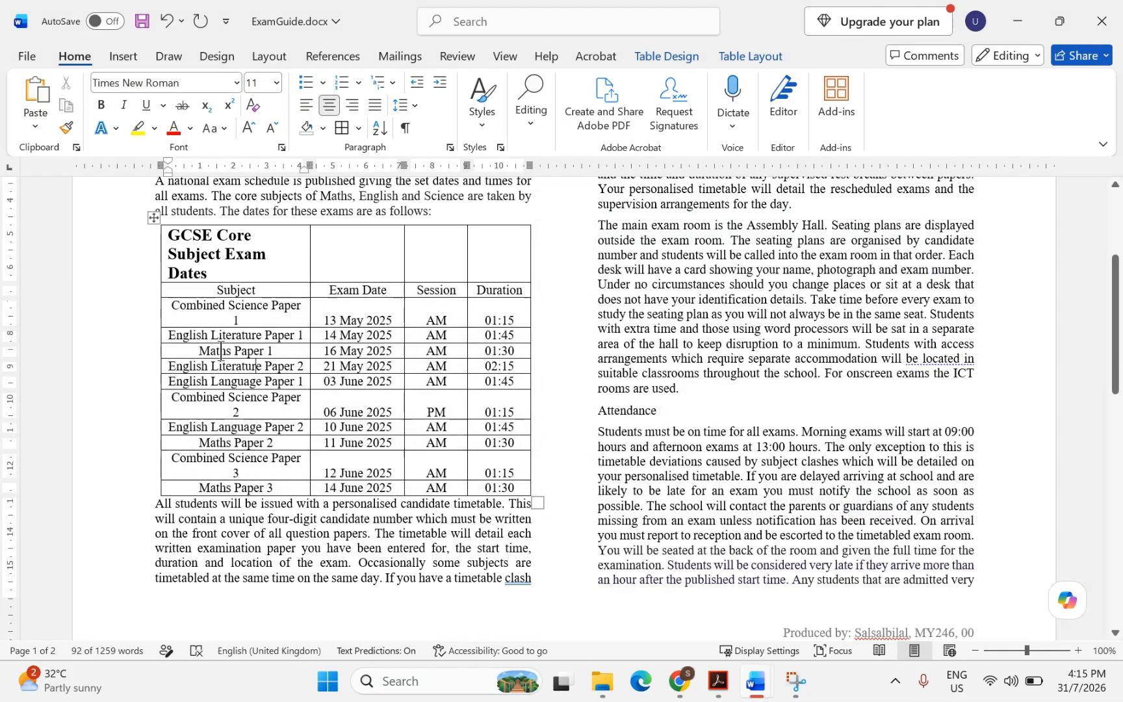
drag(197, 349, 480, 357)
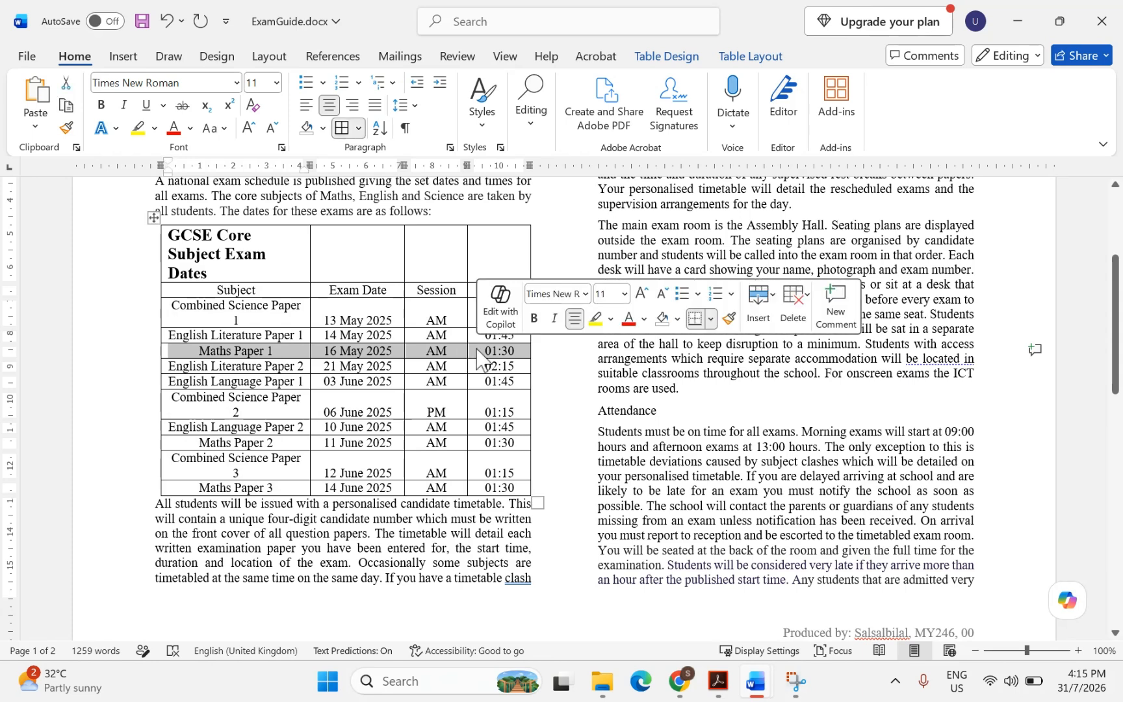
click(359, 371)
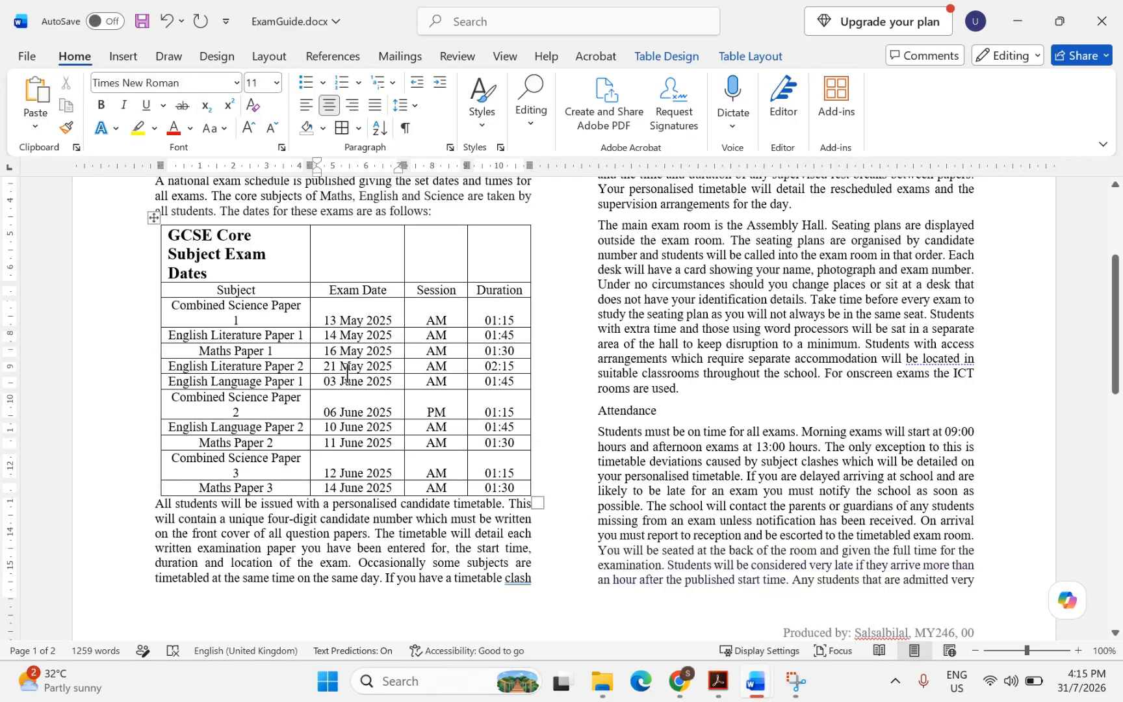
drag(321, 320, 335, 443)
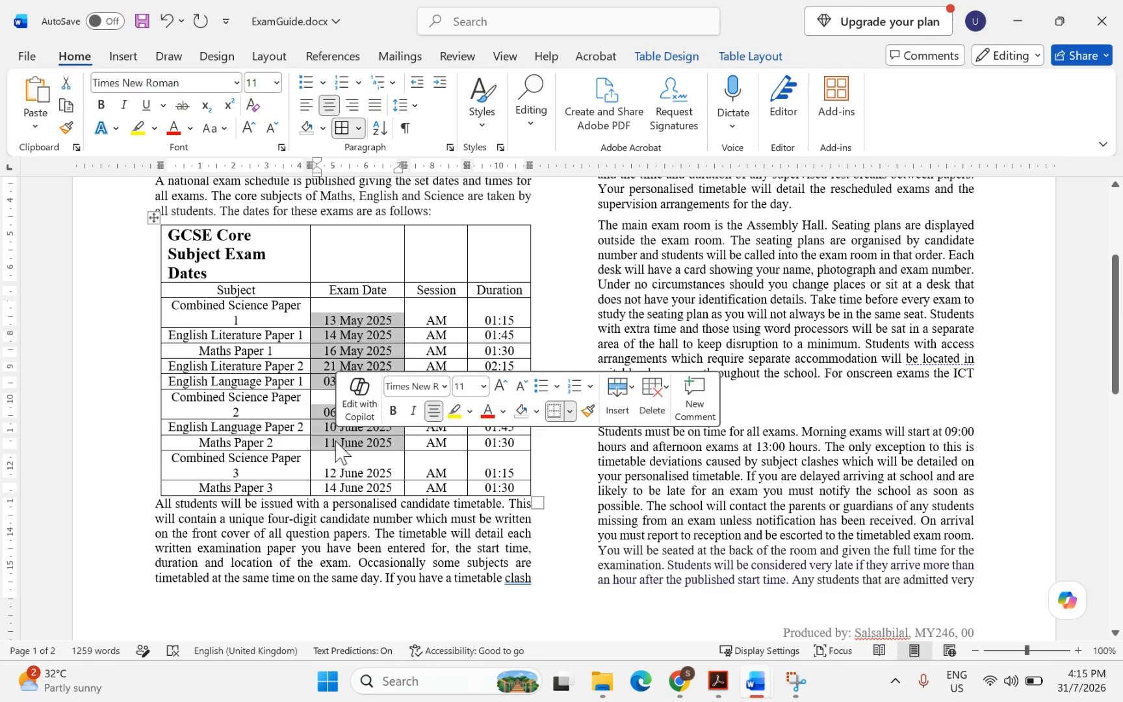
click(718, 681)
Highlight question 7's 0.5-point gridlines and 3- to 4-point external borders requirements
scroll(448, 481, down, 3)
scroll(448, 476, down, 6)
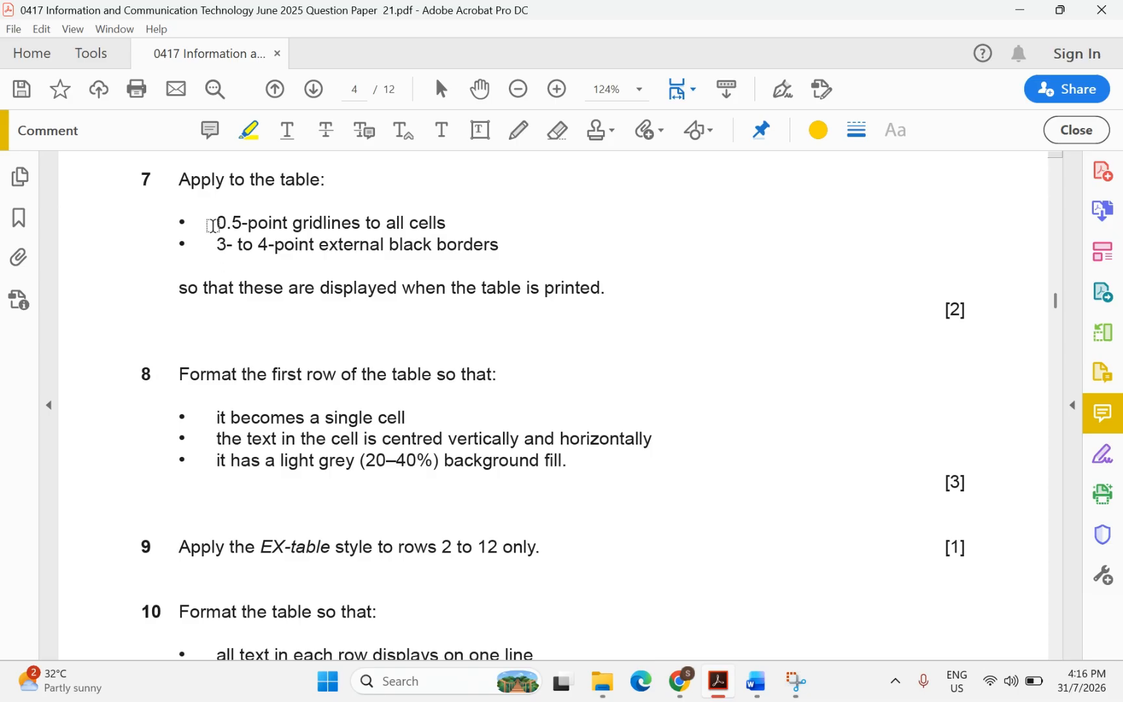
drag(213, 225, 437, 225)
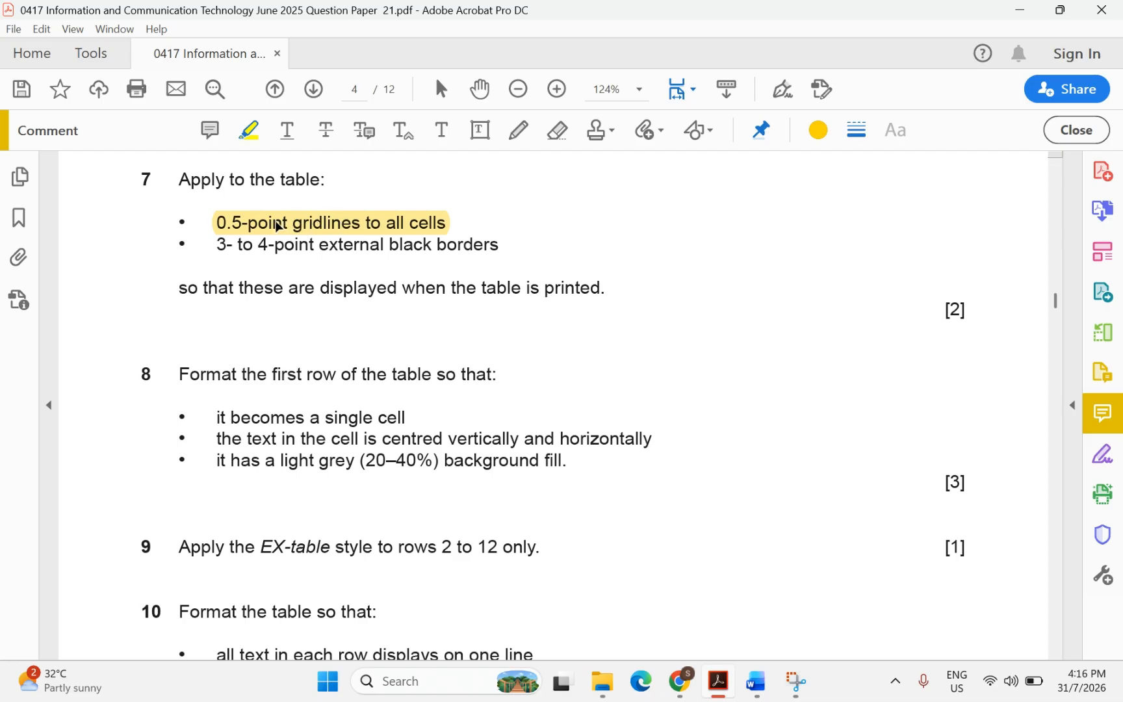
drag(211, 244, 465, 255)
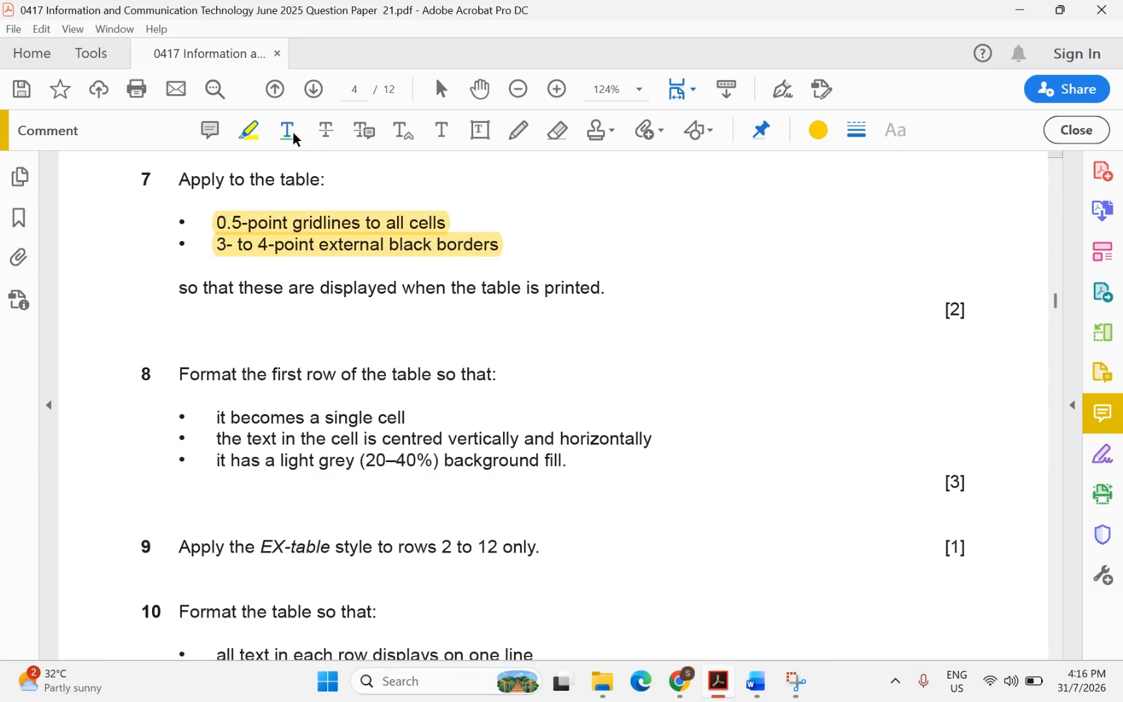
Sketch a red bordered grid beside question 7 with the Pencil tool
click(520, 132)
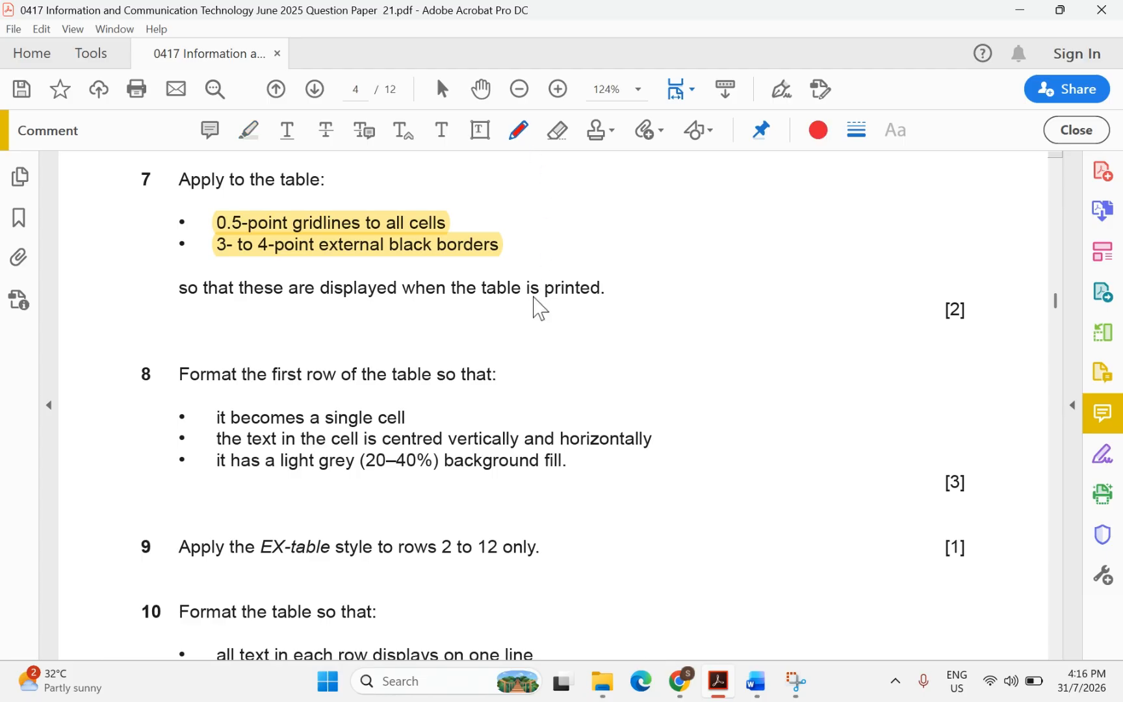
mouse_move(827, 198)
mouse_down()
mouse_move(694, 187)
mouse_move(674, 329)
mouse_move(832, 330)
mouse_move(826, 200)
mouse_up()
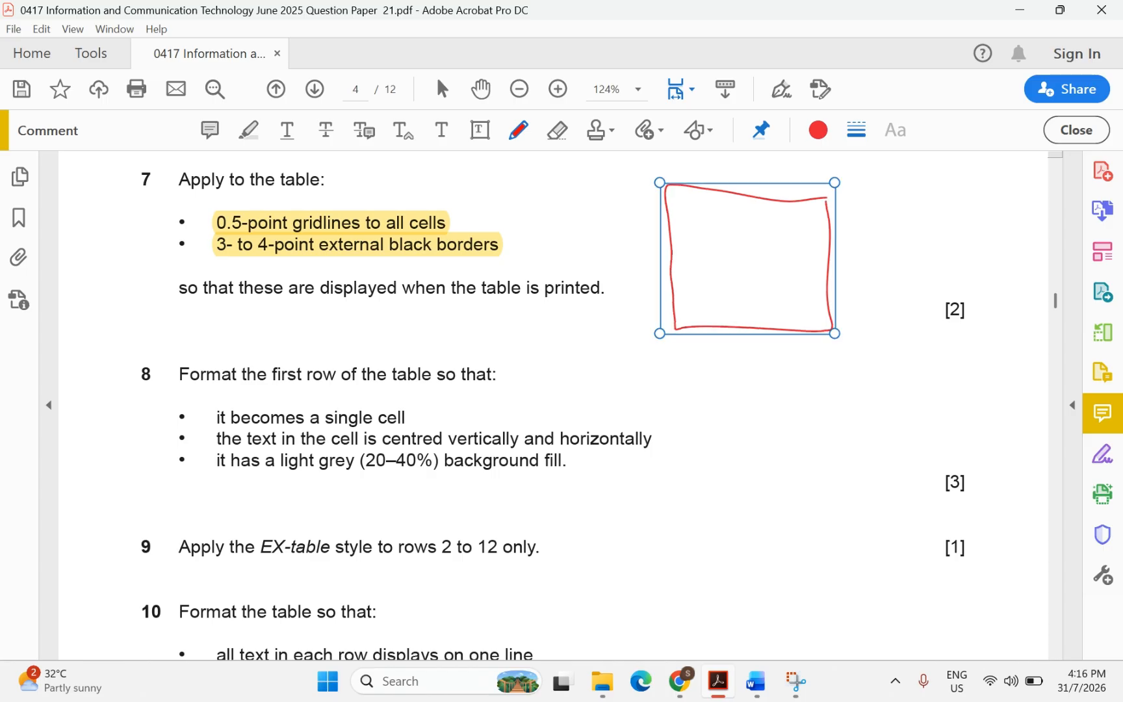
drag(818, 248, 670, 241)
drag(694, 185, 725, 310)
drag(754, 257, 765, 319)
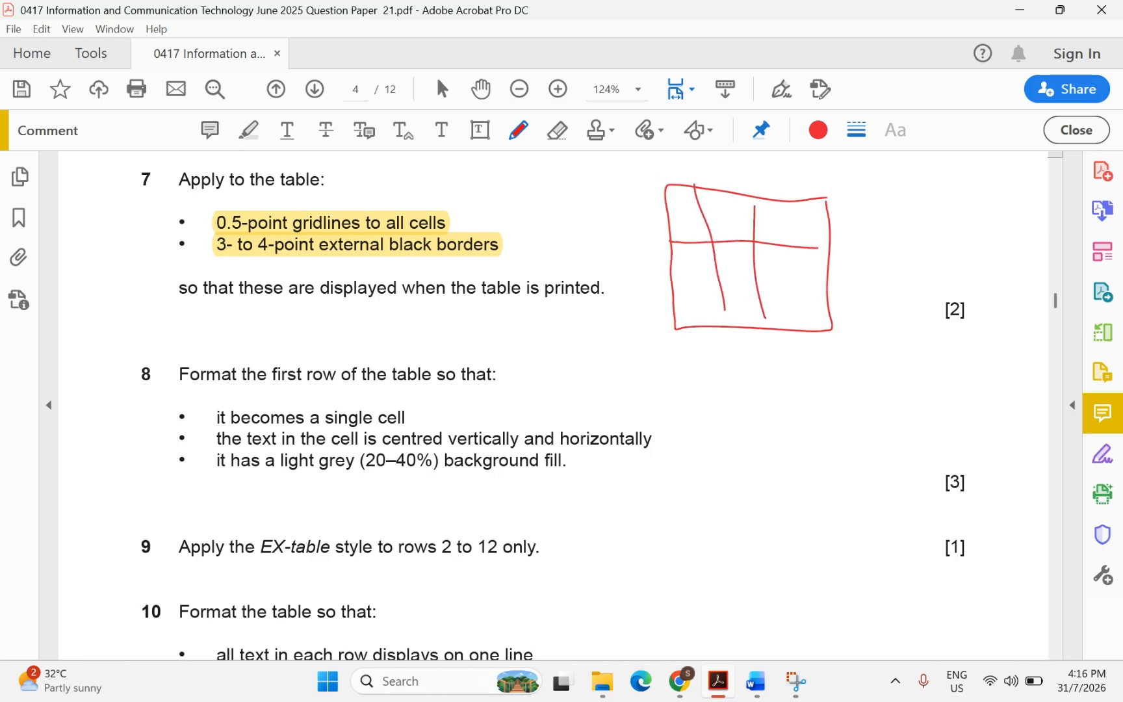
mouse_move(786, 213)
mouse_down()
mouse_move(799, 316)
mouse_move(674, 284)
mouse_up()
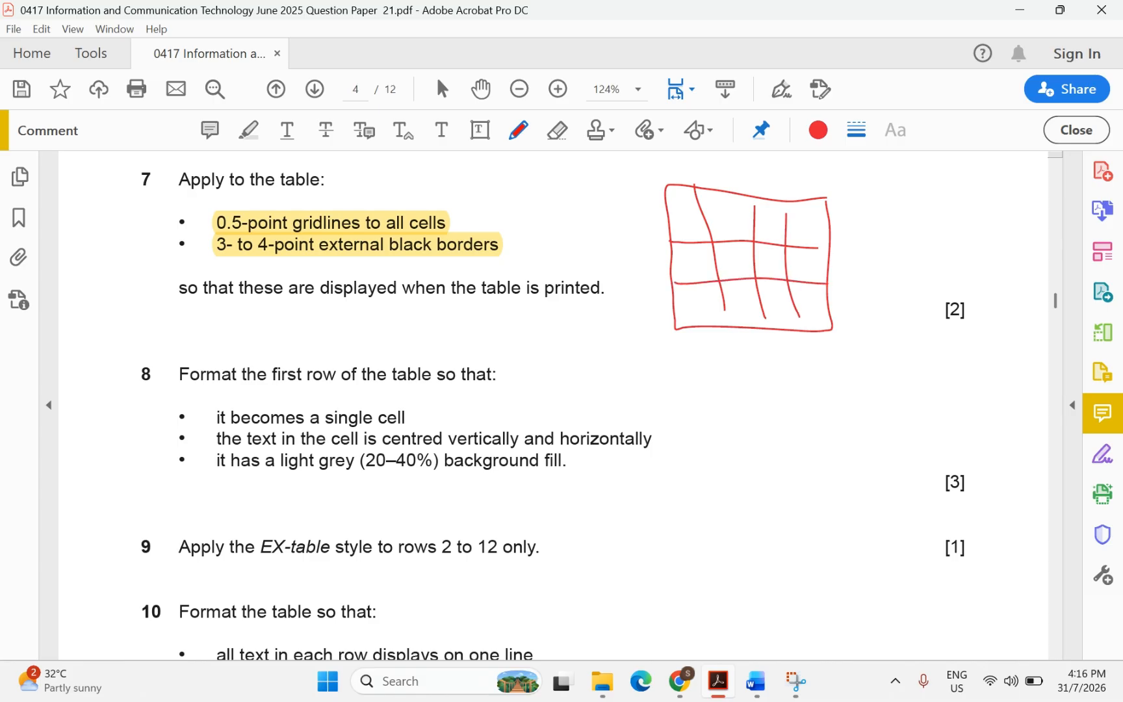
mouse_move(818, 197)
mouse_down()
mouse_move(658, 182)
mouse_move(668, 315)
mouse_move(657, 333)
mouse_move(853, 330)
mouse_move(794, 339)
mouse_move(811, 222)
mouse_move(833, 218)
mouse_move(828, 195)
mouse_move(815, 323)
mouse_up()
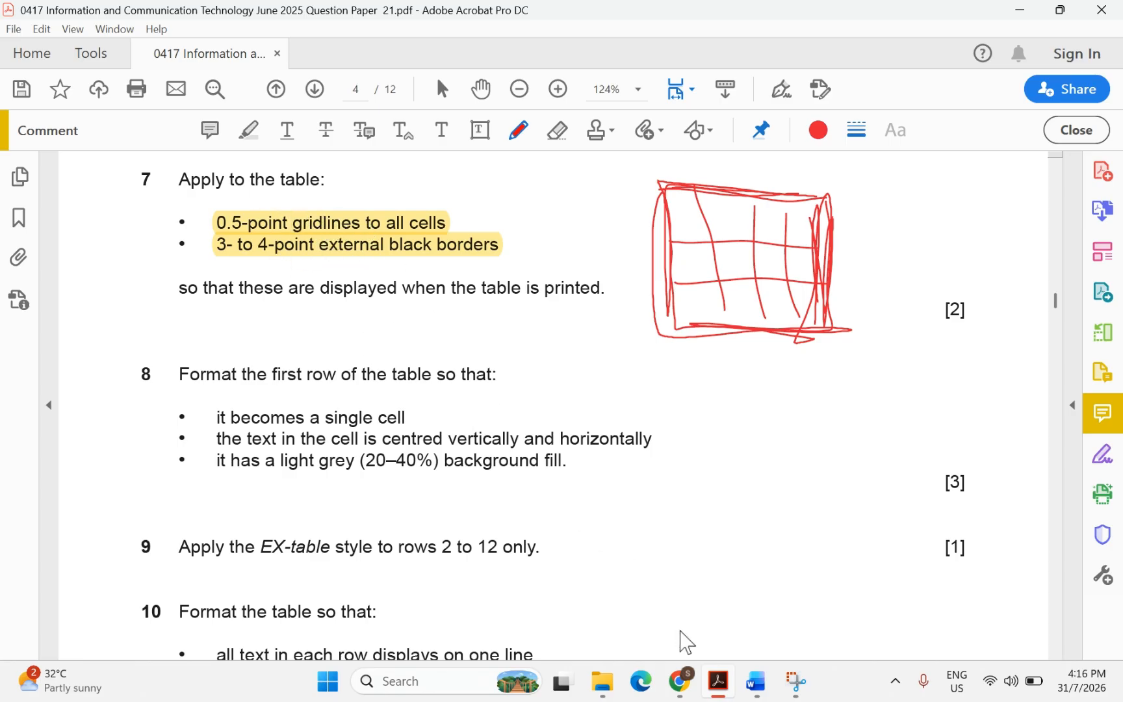
Select the whole ExamGuide exam table and open Borders and Shading from Table Design
mouse_move(755, 681)
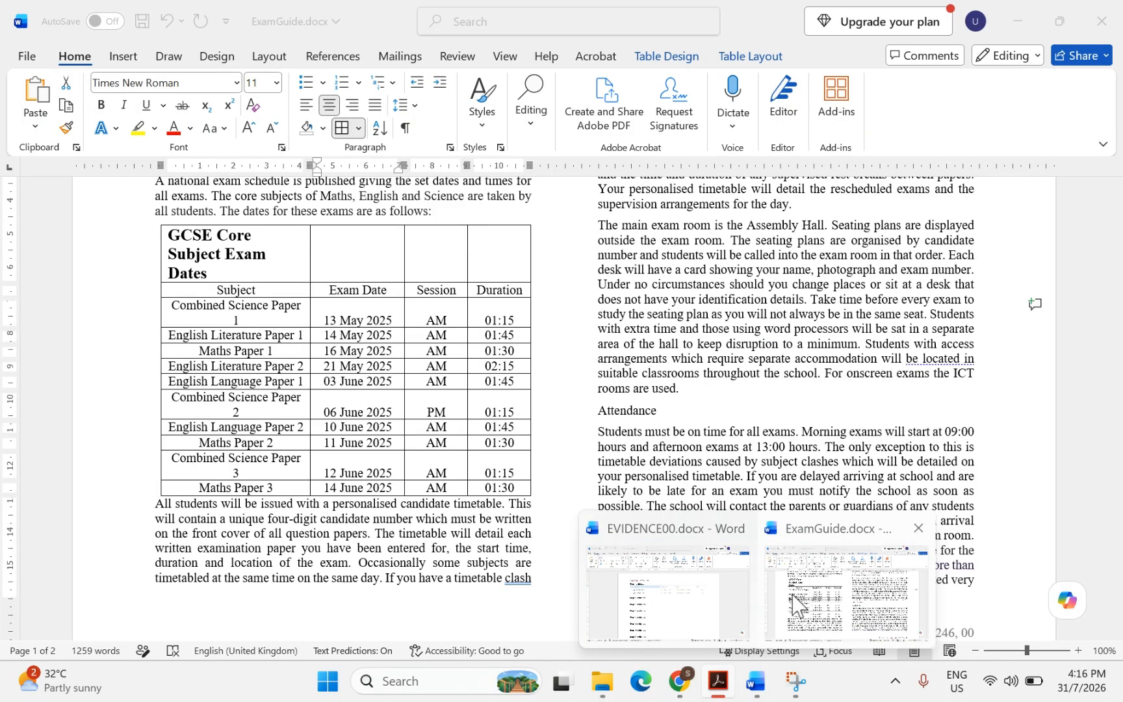
click(797, 607)
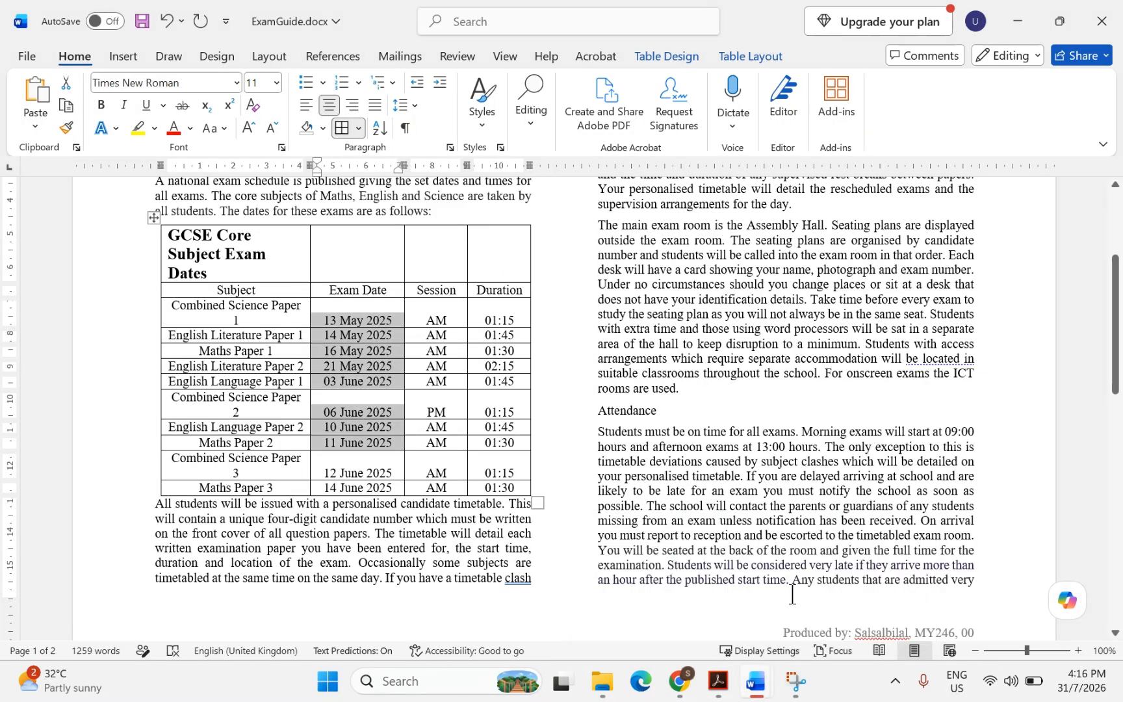
click(154, 215)
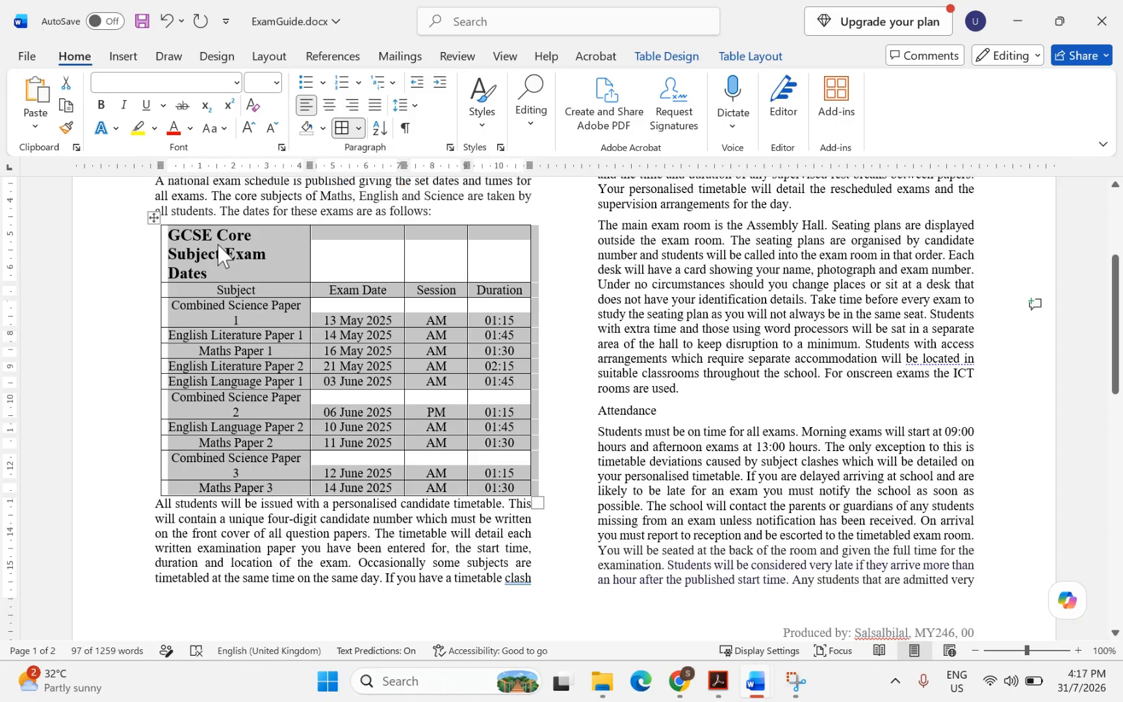
right_click(265, 316)
mouse_move(319, 552)
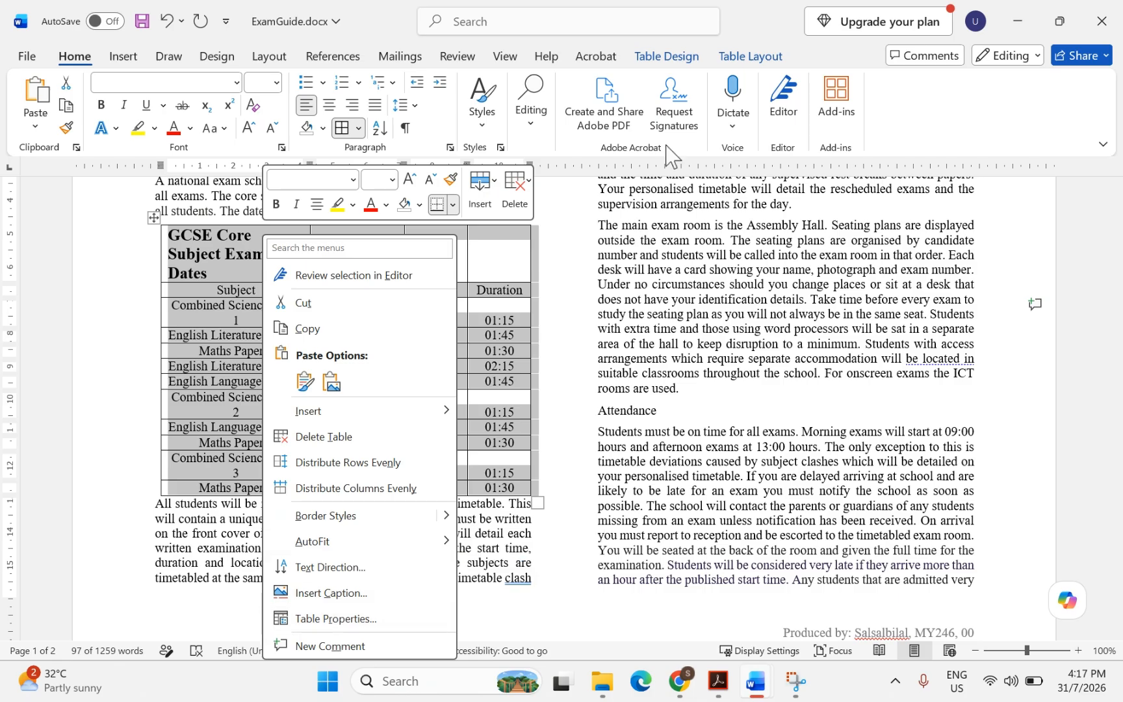
click(671, 57)
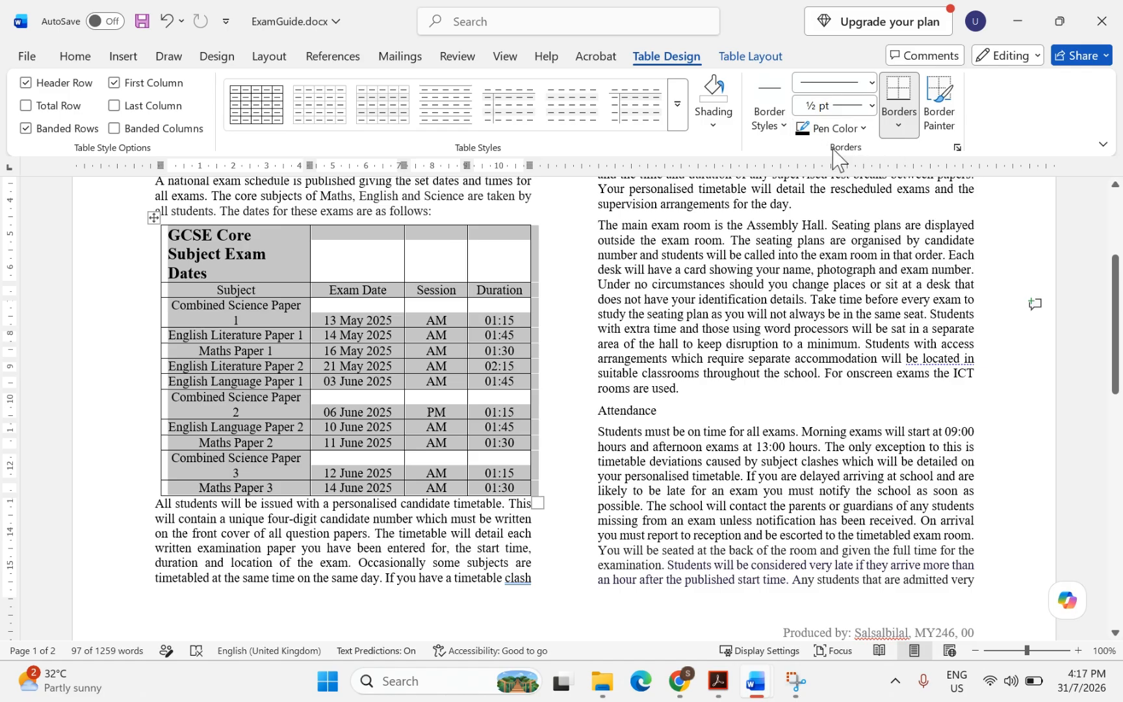
click(958, 148)
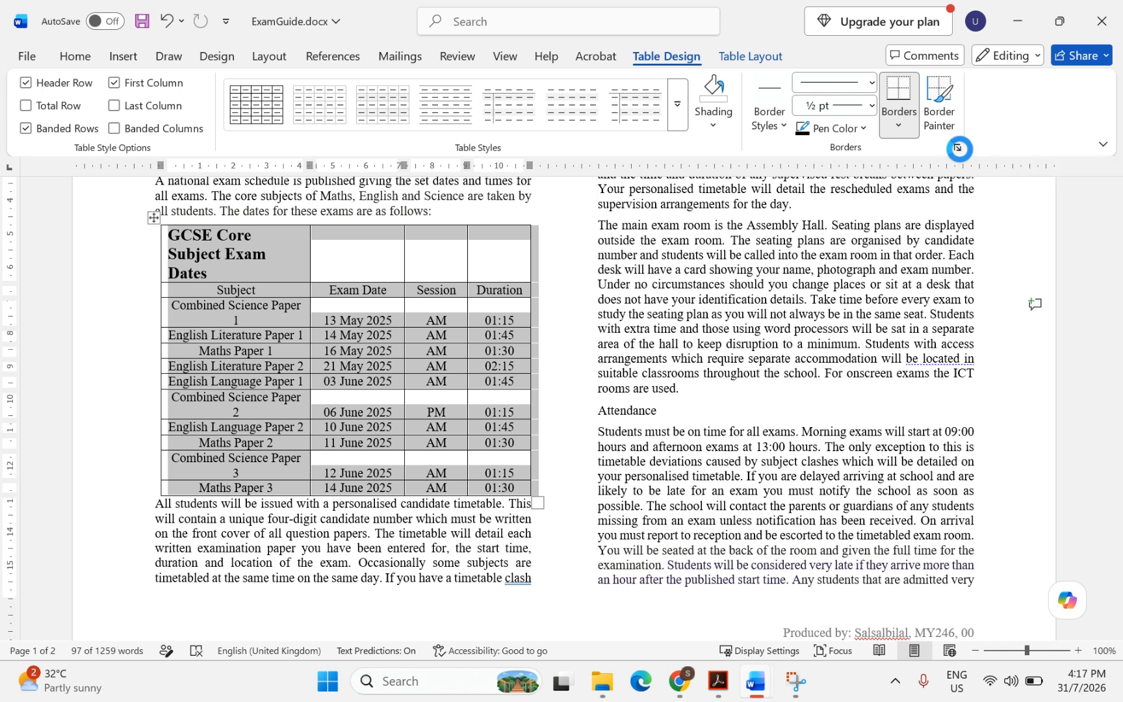
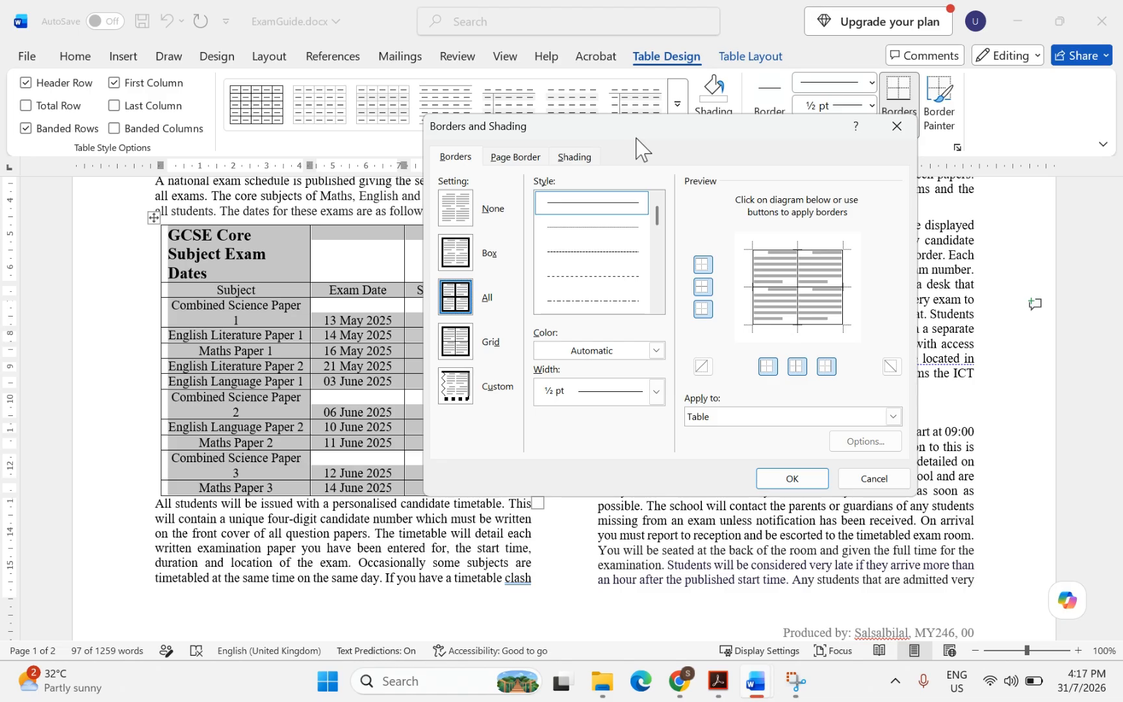
Set a 3 pt border width for the table's outer box
click(657, 392)
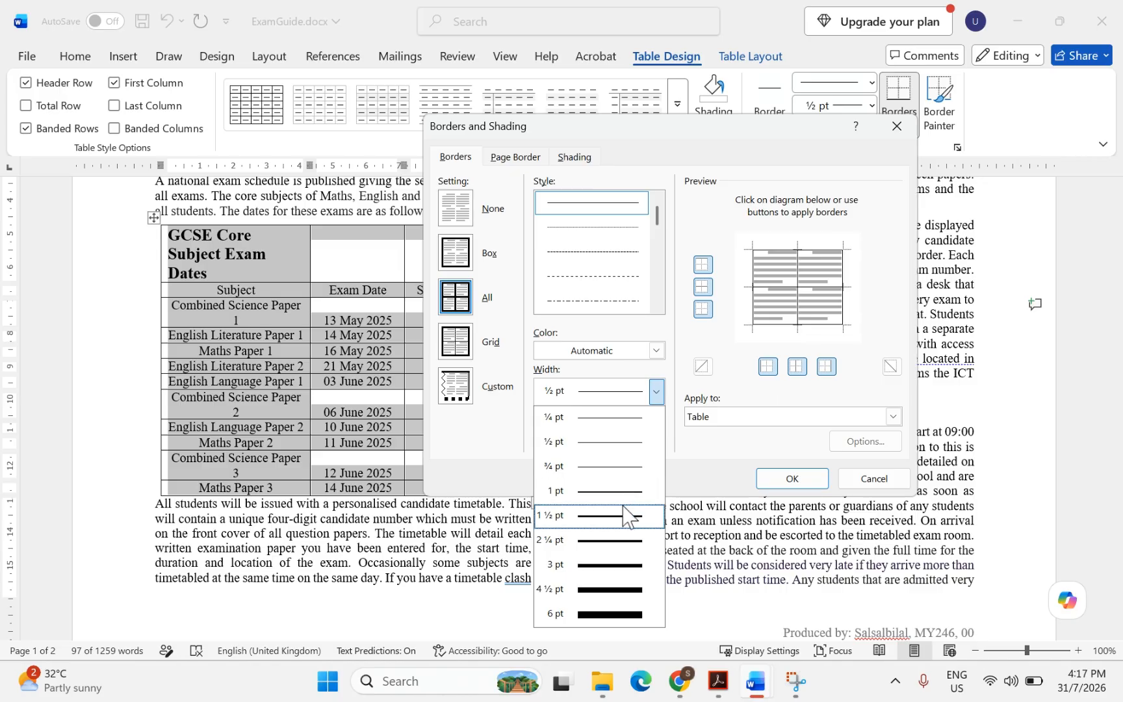
click(581, 565)
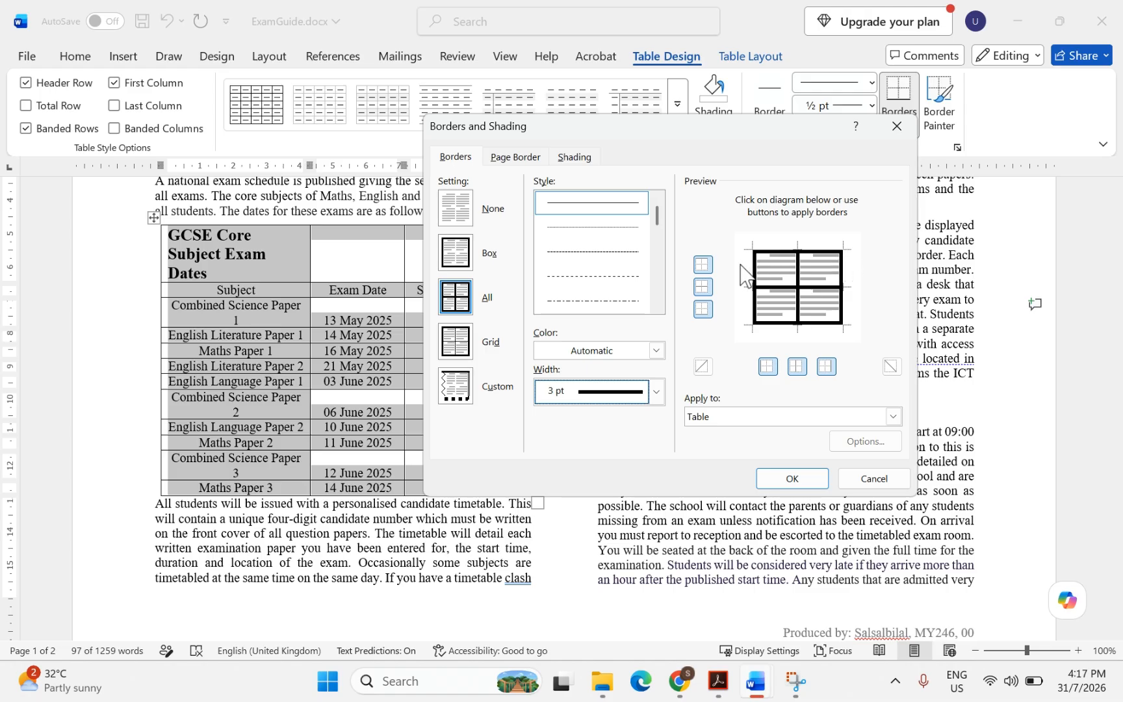
click(799, 286)
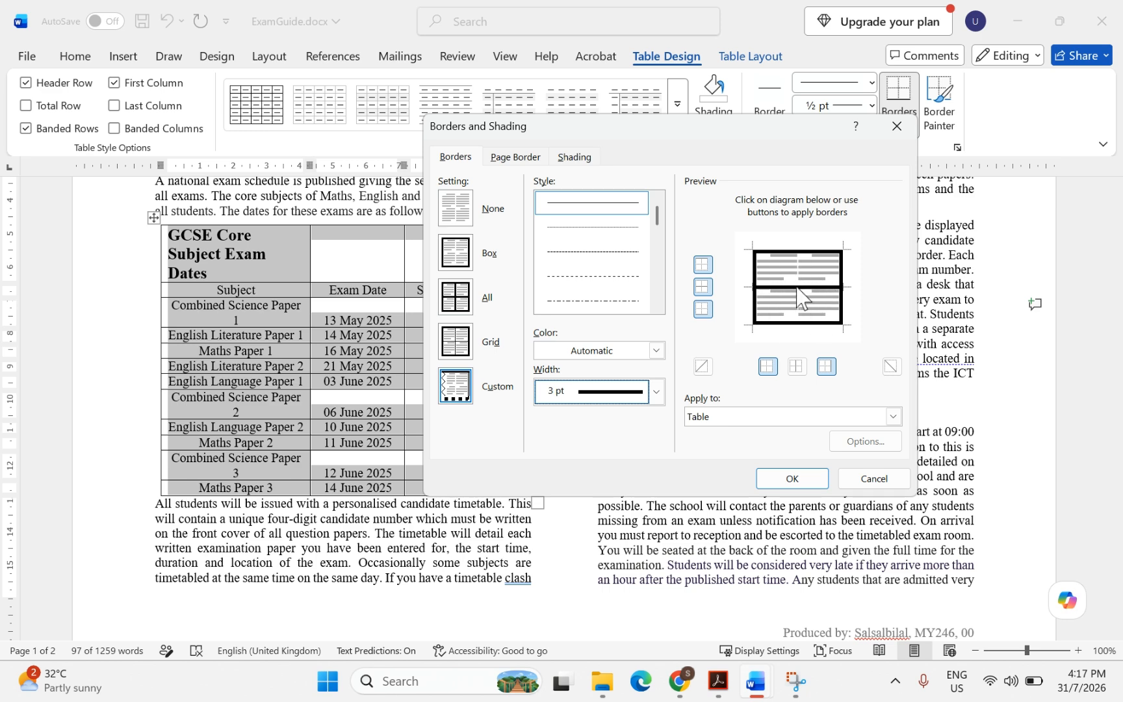
click(798, 288)
click(798, 288)
click(803, 300)
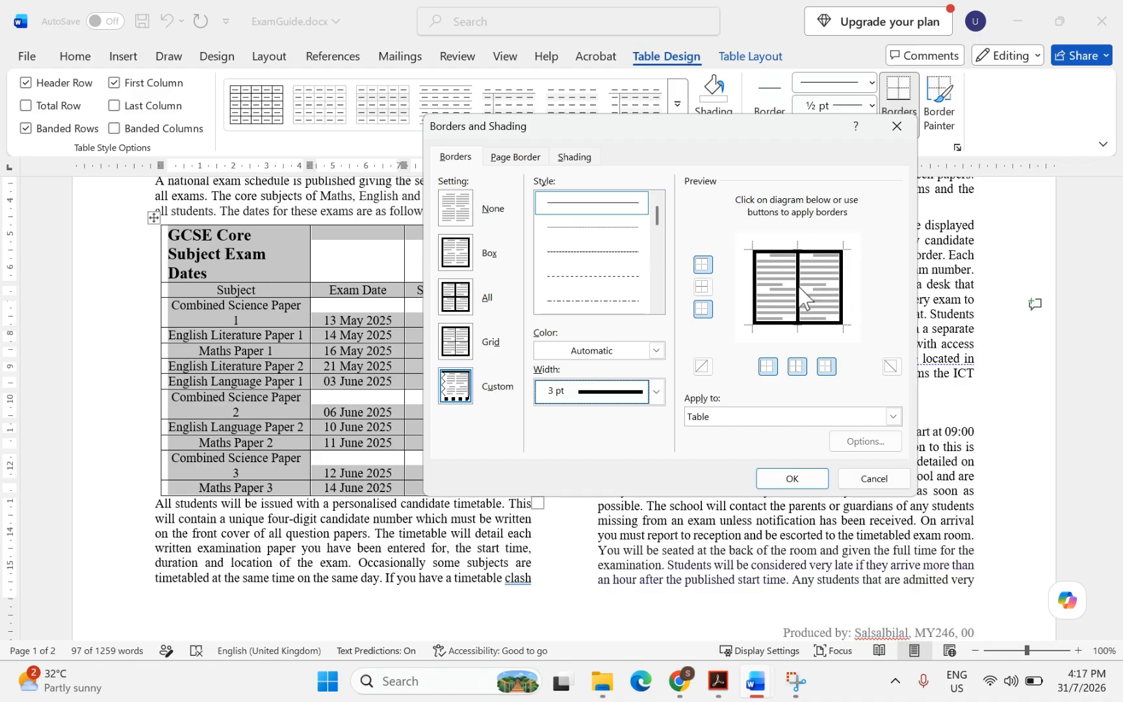
click(804, 299)
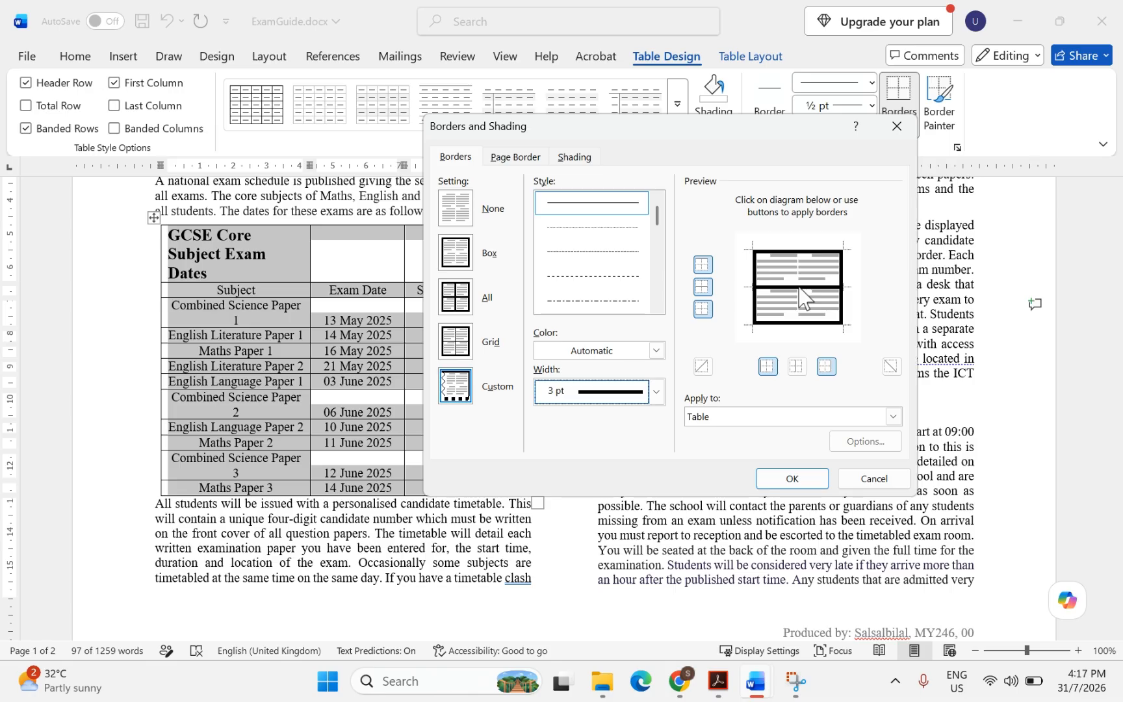
click(804, 298)
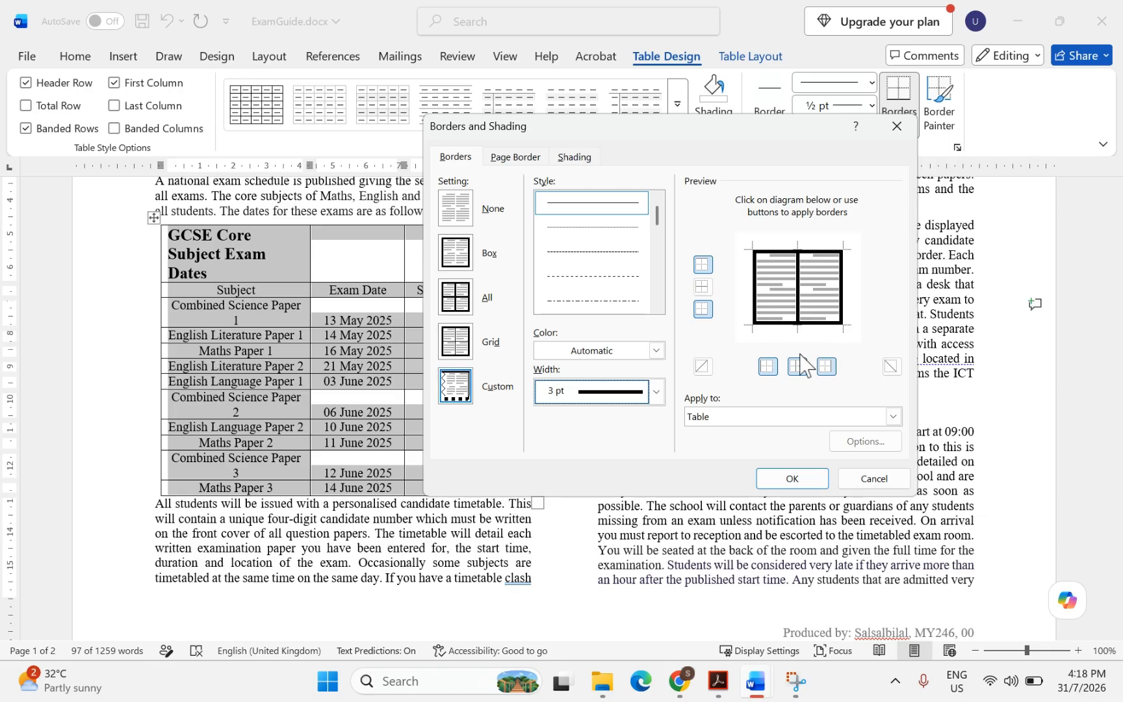
Make the inside horizontal and vertical gridlines ½ pt and apply the borders
click(657, 392)
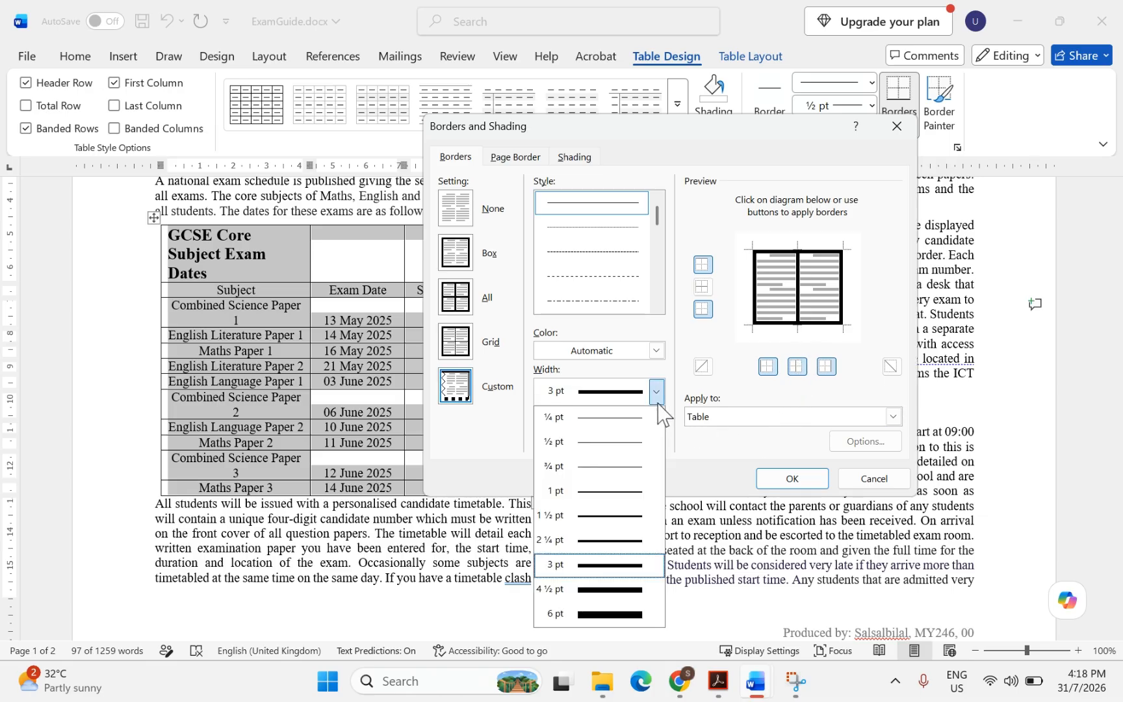
click(608, 447)
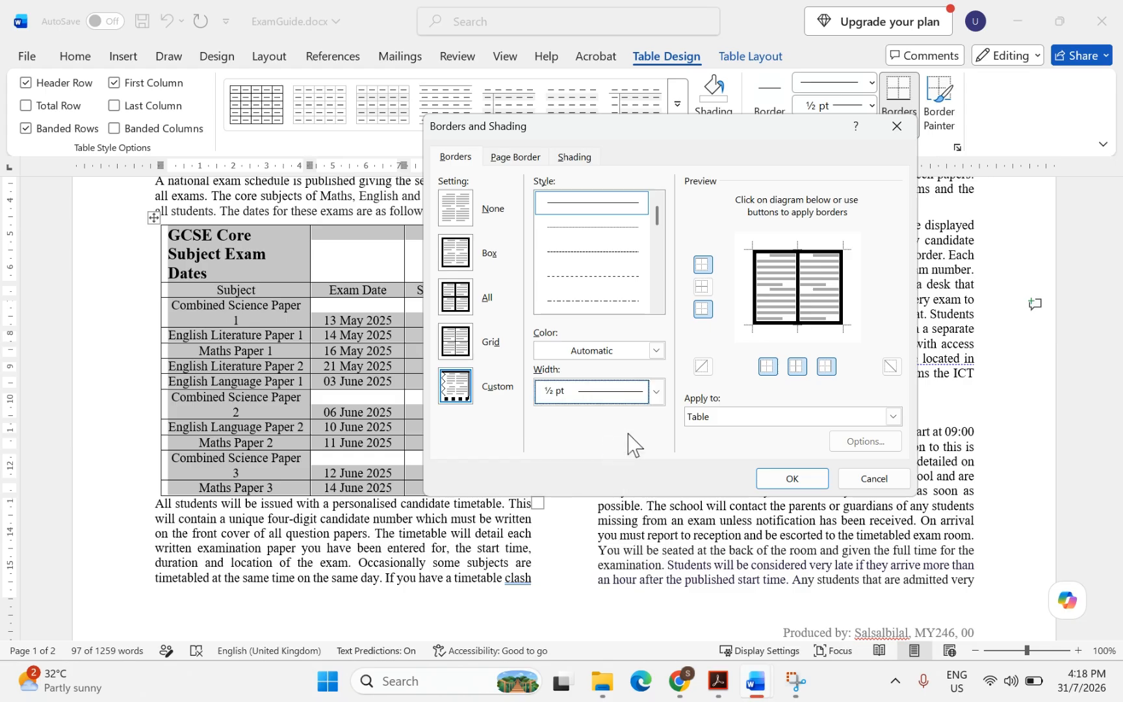
click(785, 289)
click(799, 292)
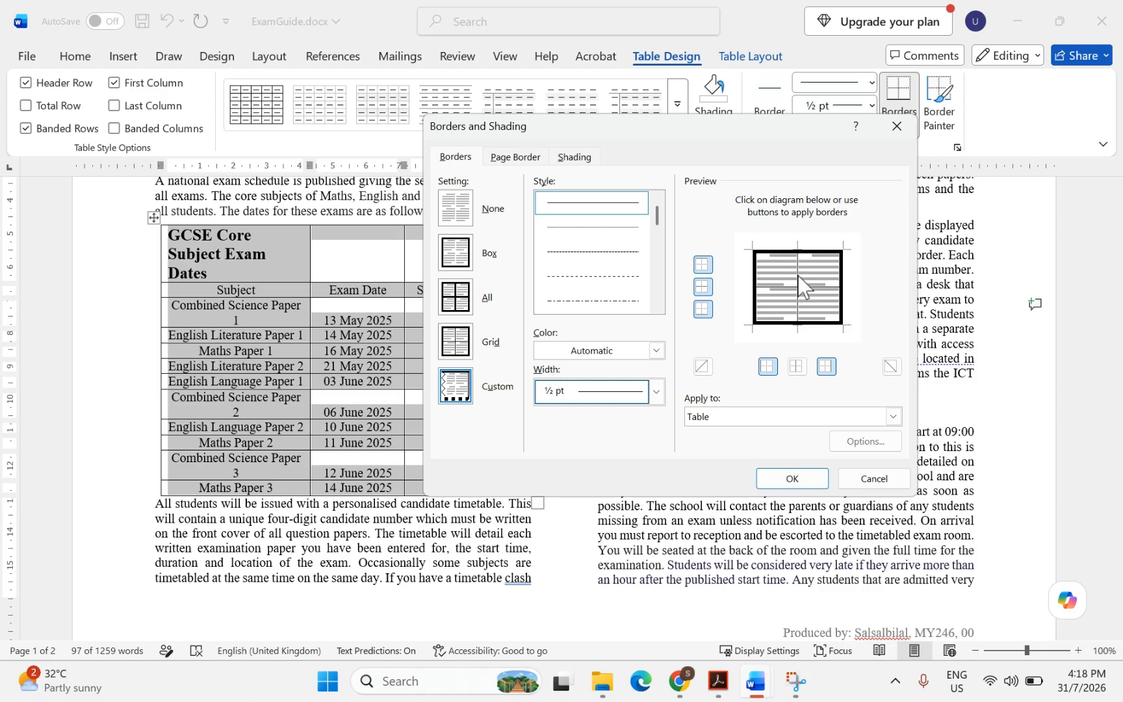
click(792, 479)
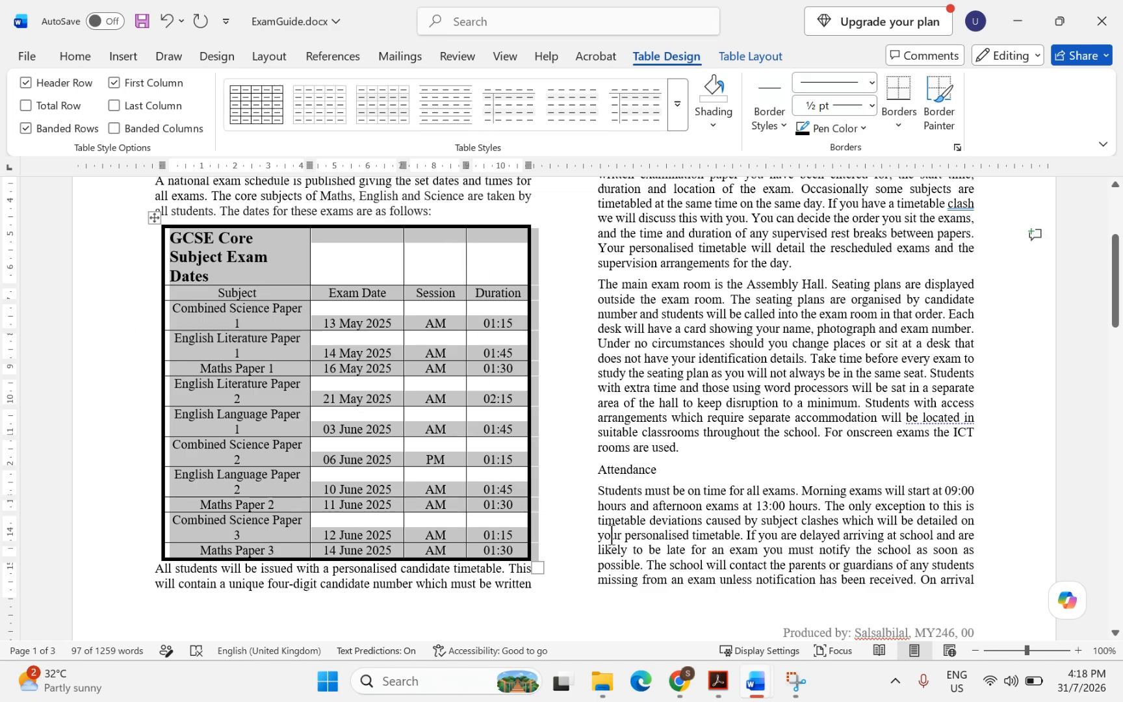
Highlight question 8's single cell, centred text and light grey background requirements
click(719, 681)
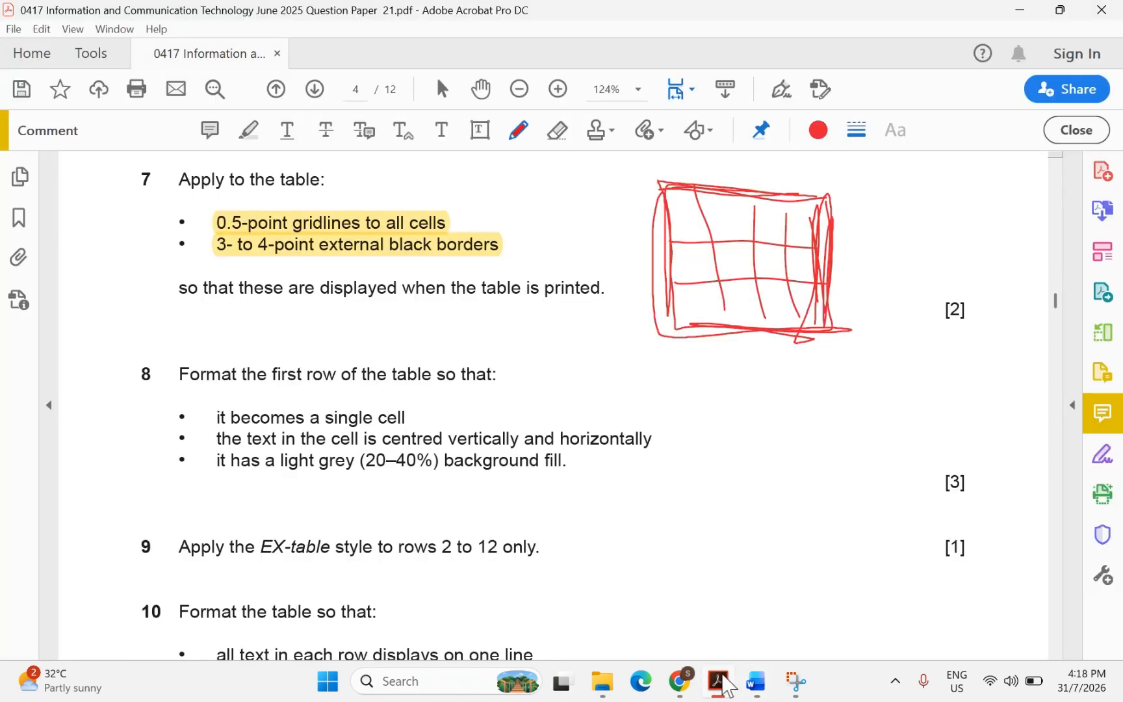
scroll(463, 459, down, 1)
scroll(384, 413, down, 2)
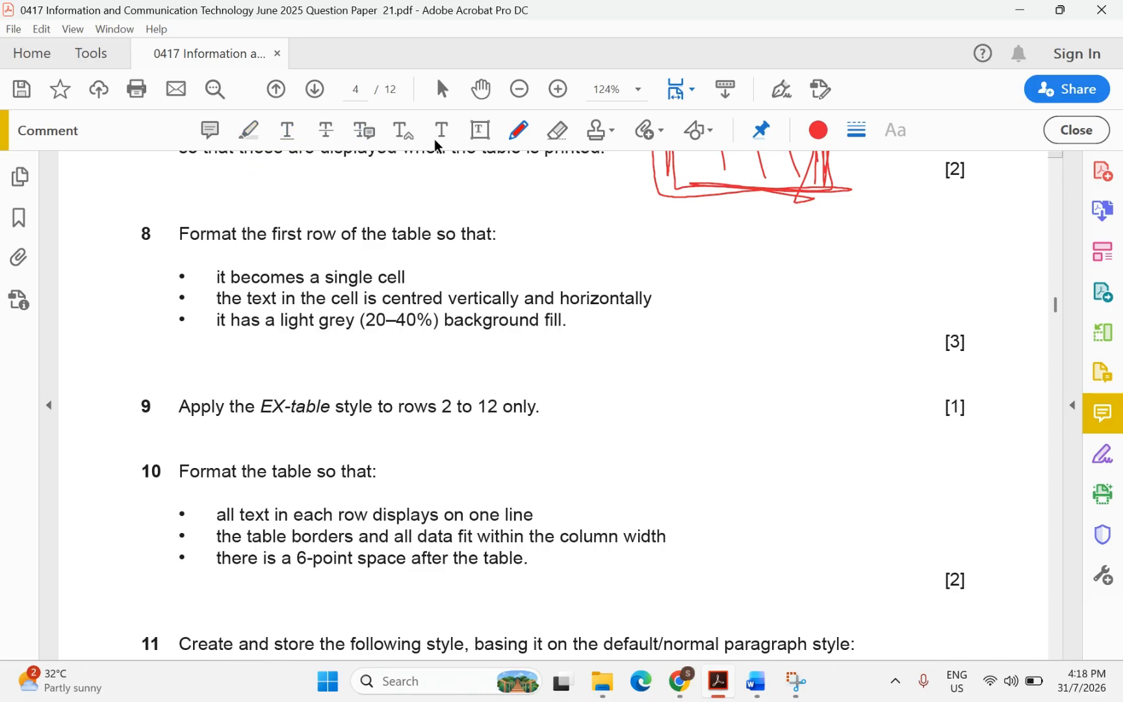
click(250, 132)
drag(326, 273, 401, 278)
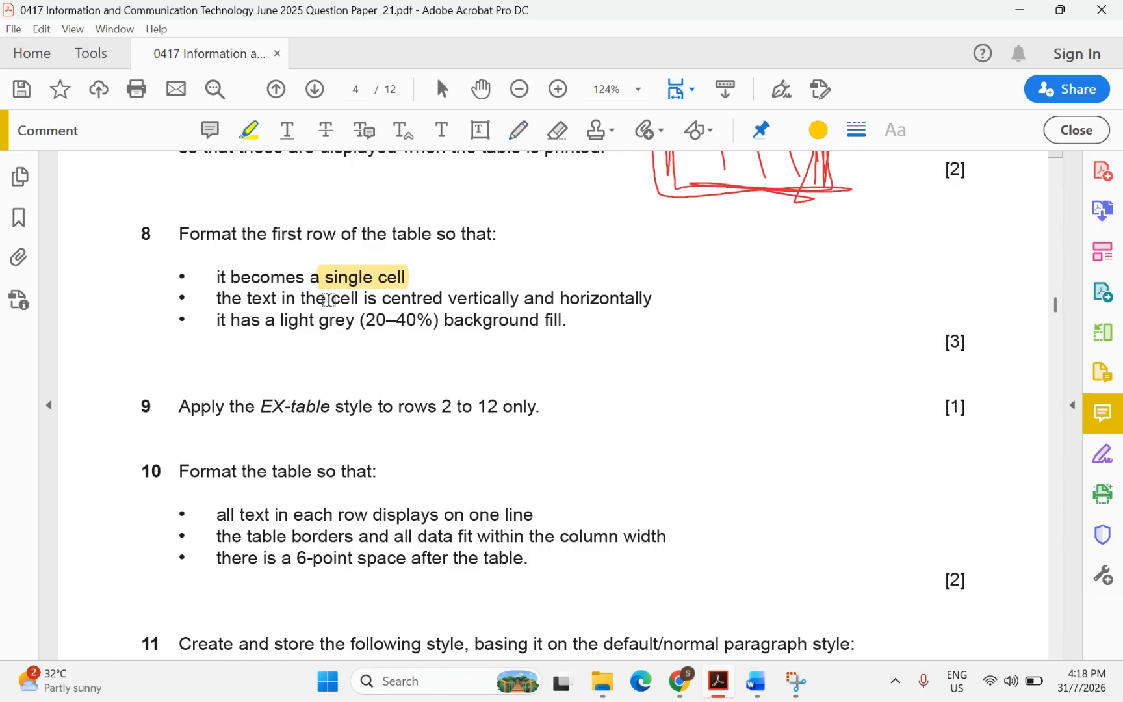
drag(329, 299, 599, 296)
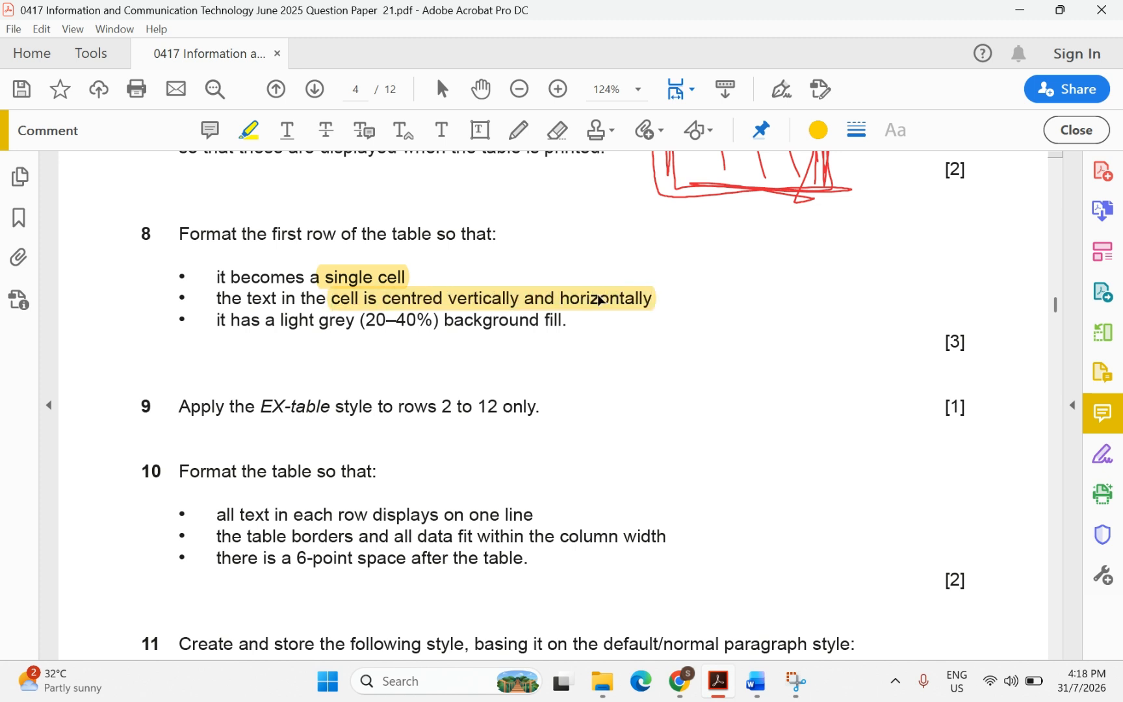
drag(263, 320, 539, 325)
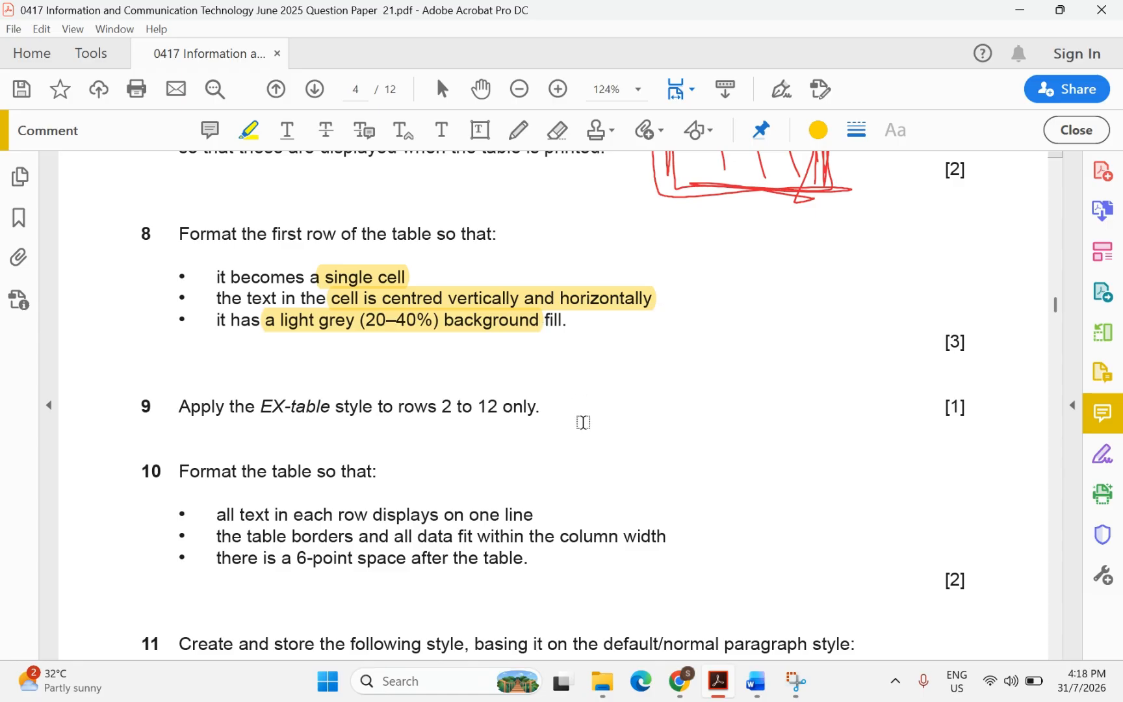
click(757, 682)
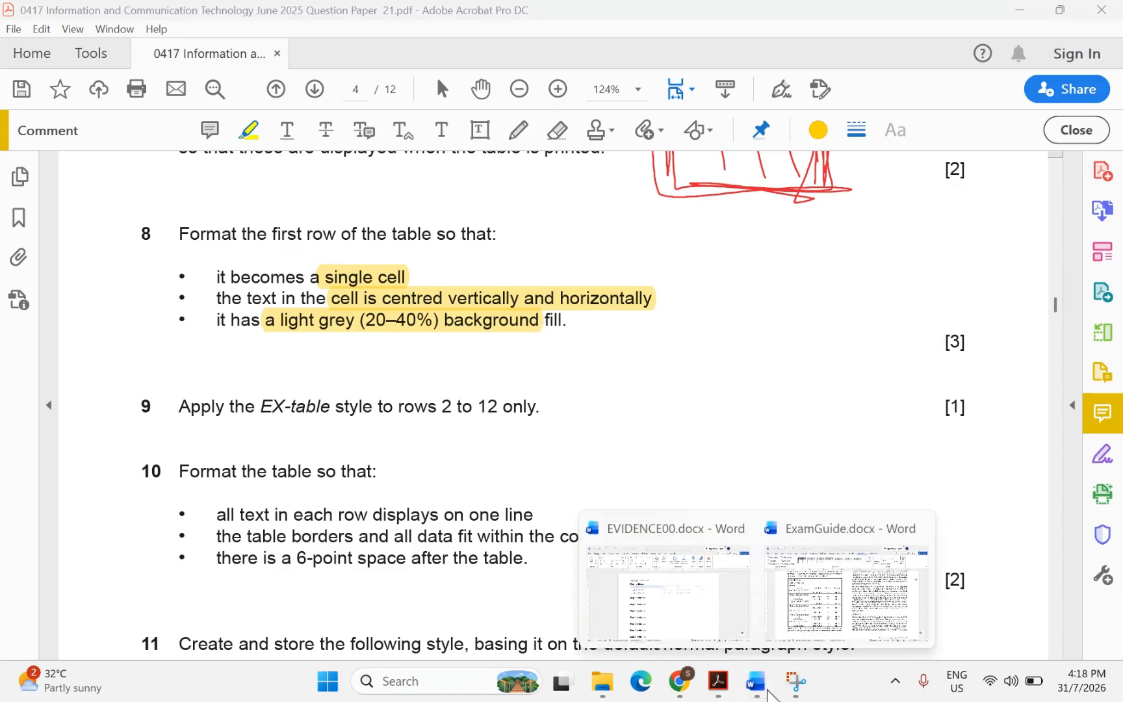
Merge the table's top row into one cell holding the GCSE Core Subject Exam Dates title
click(814, 601)
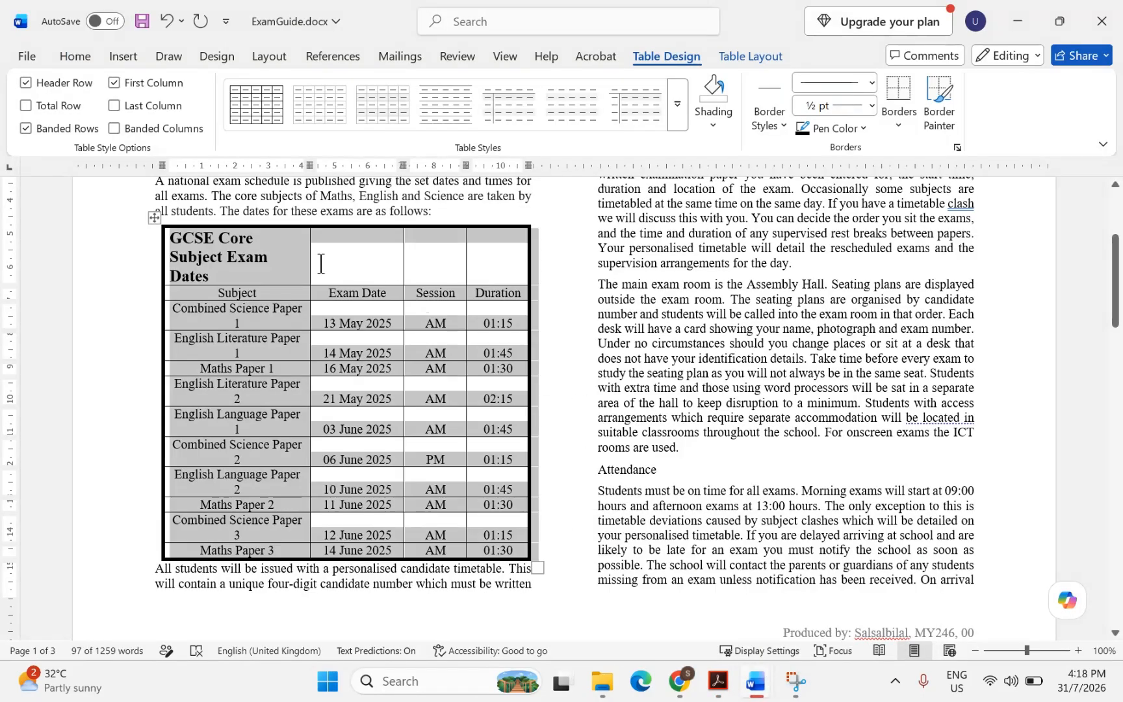
click(320, 263)
drag(487, 272, 256, 270)
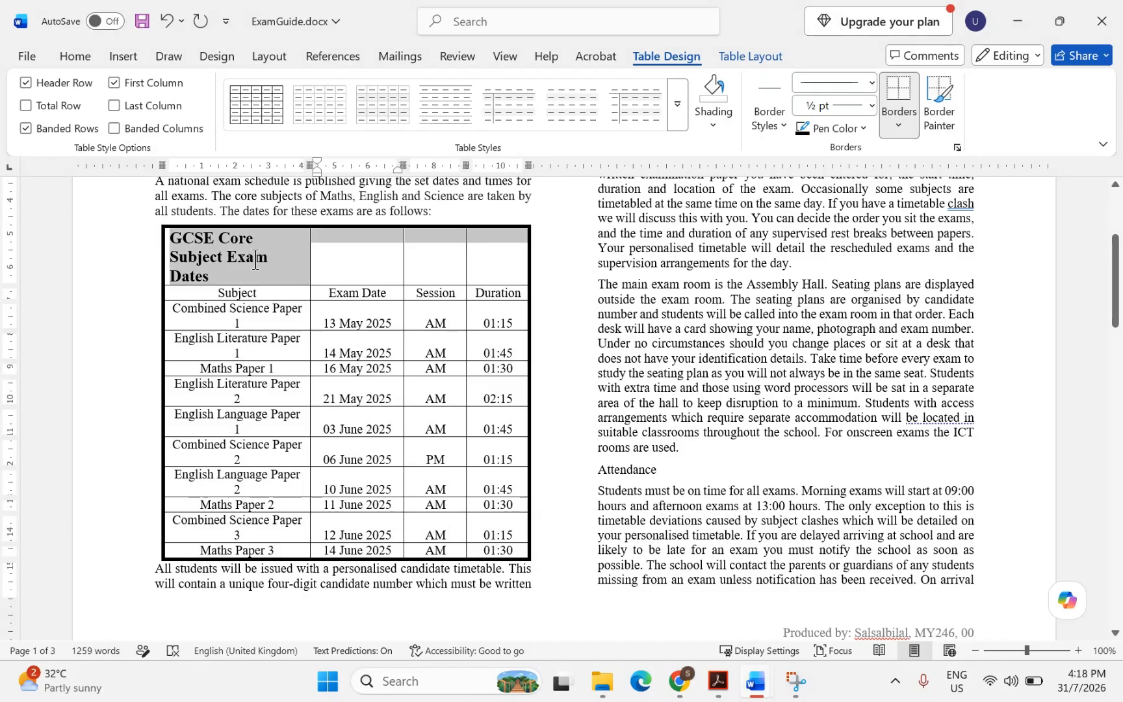
right_click(288, 258)
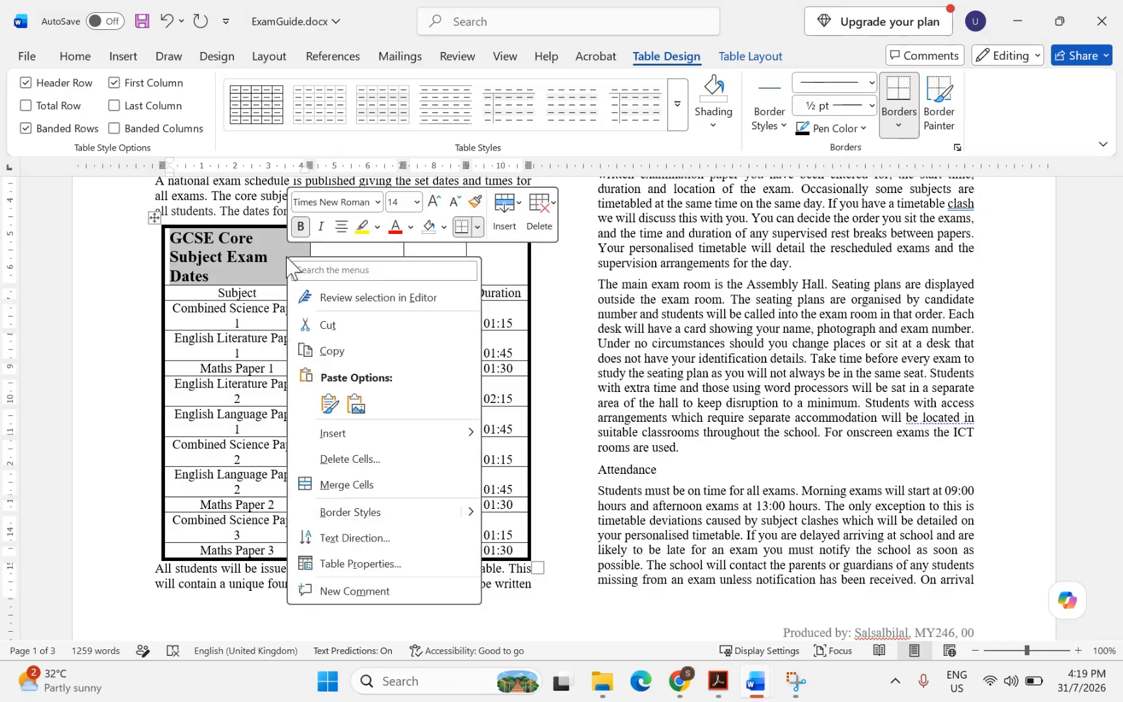
click(334, 487)
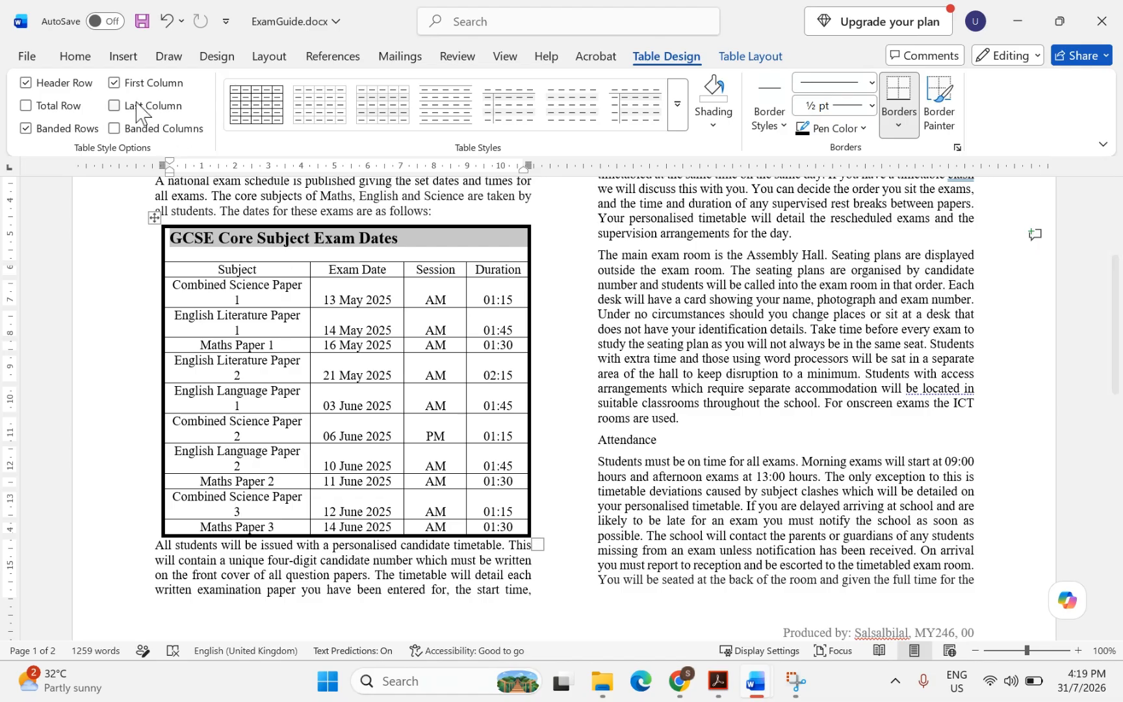
click(723, 687)
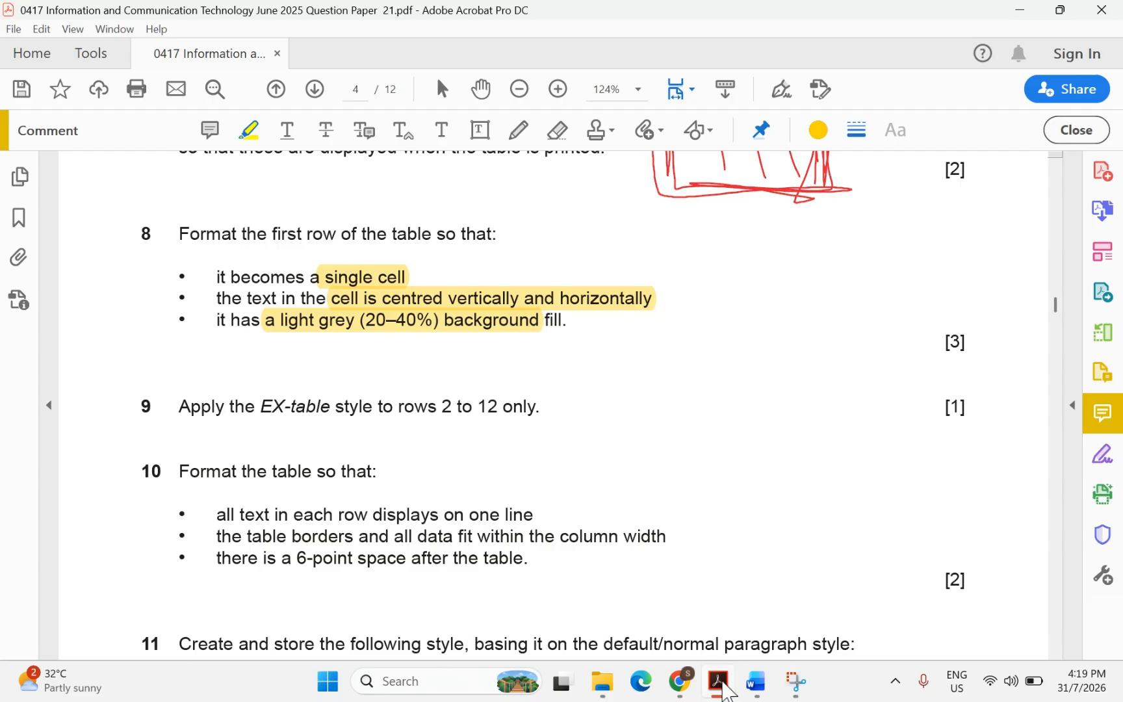
click(756, 681)
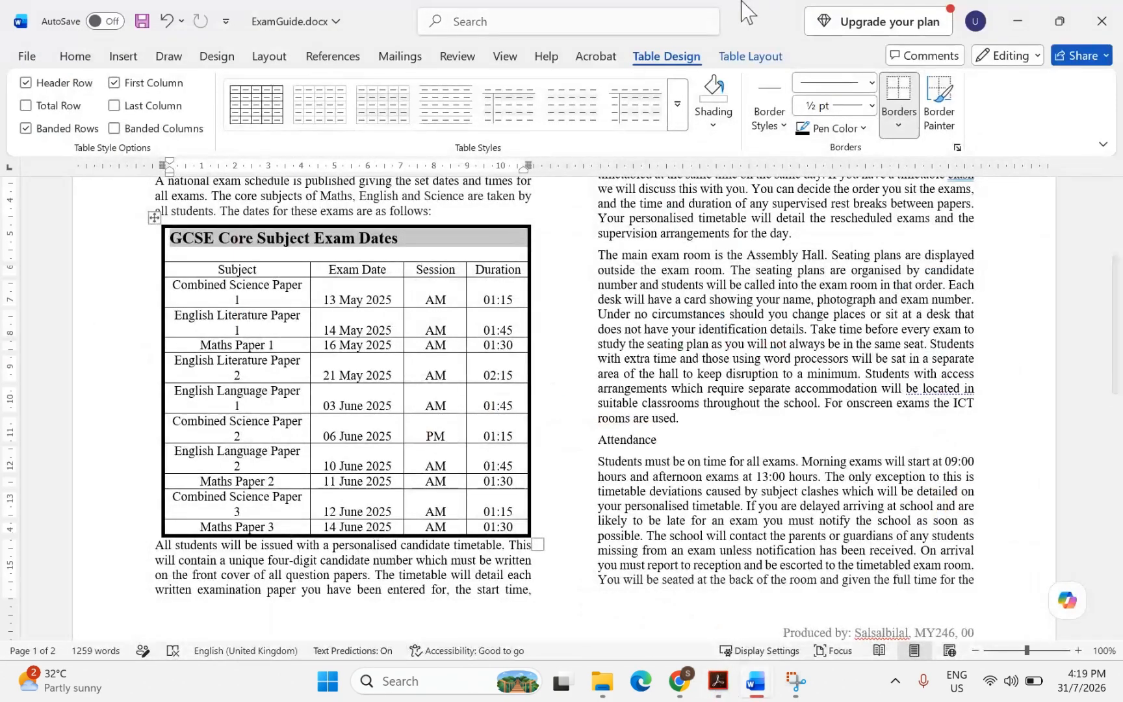
Align the merged title cell's text centre, both vertically and horizontally
click(748, 58)
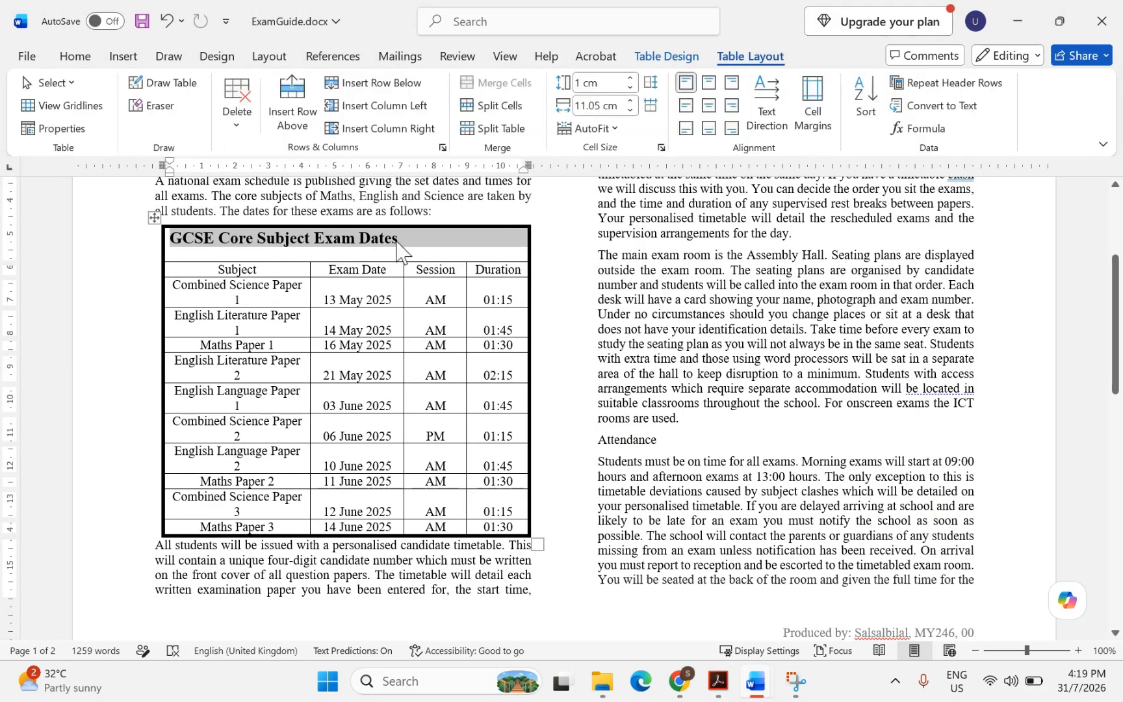
click(709, 106)
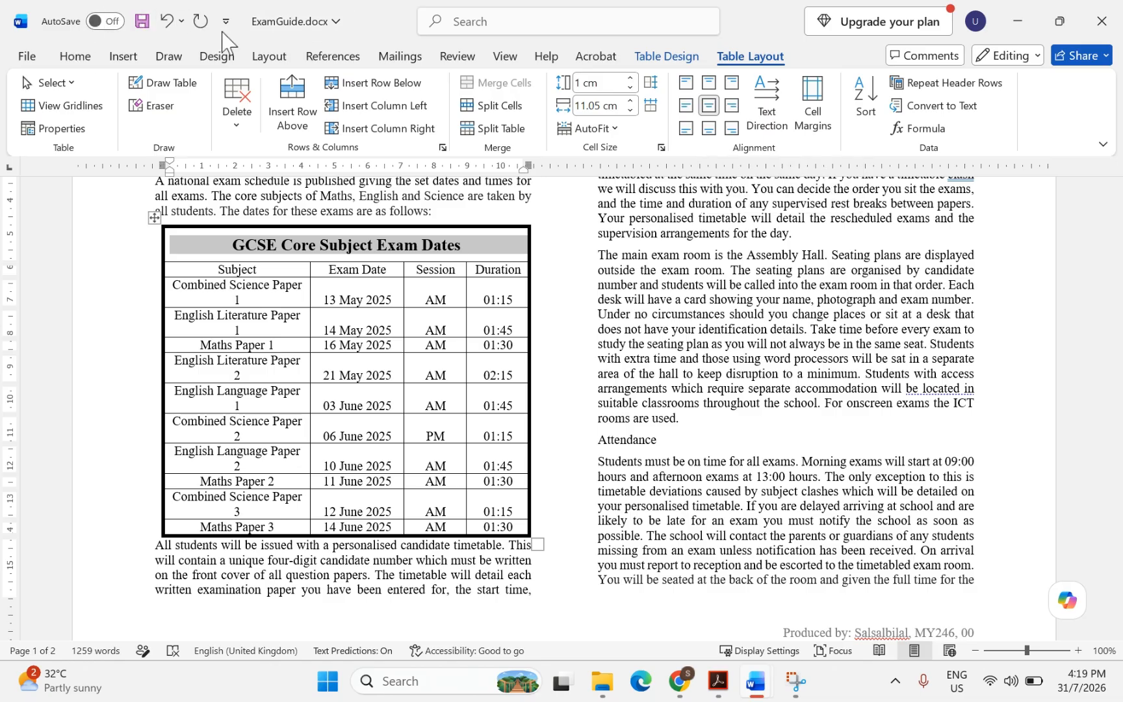
click(668, 56)
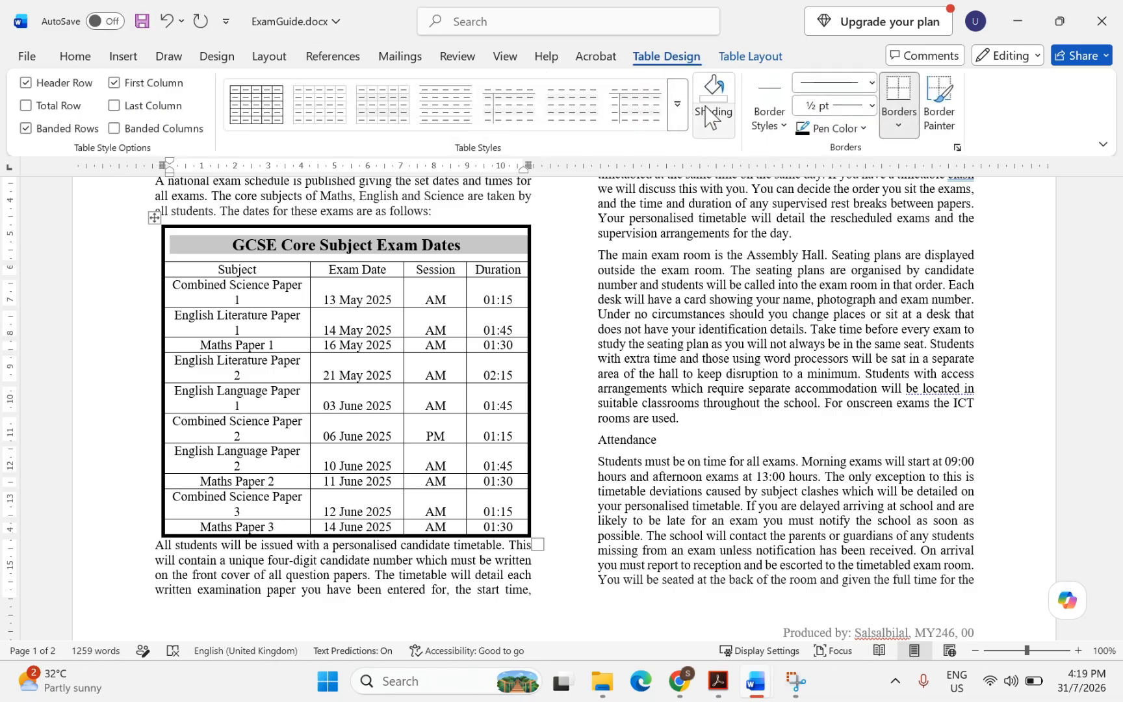
Shade the merged title cell White, Background 1, Darker 15%
click(74, 57)
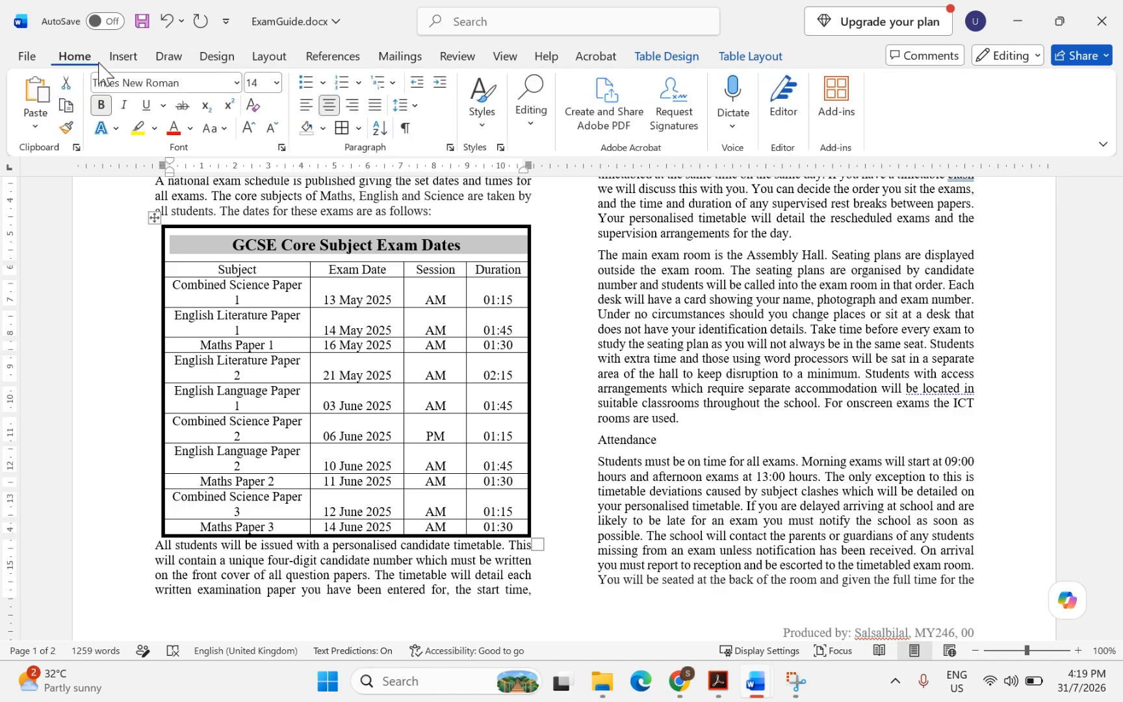
click(324, 129)
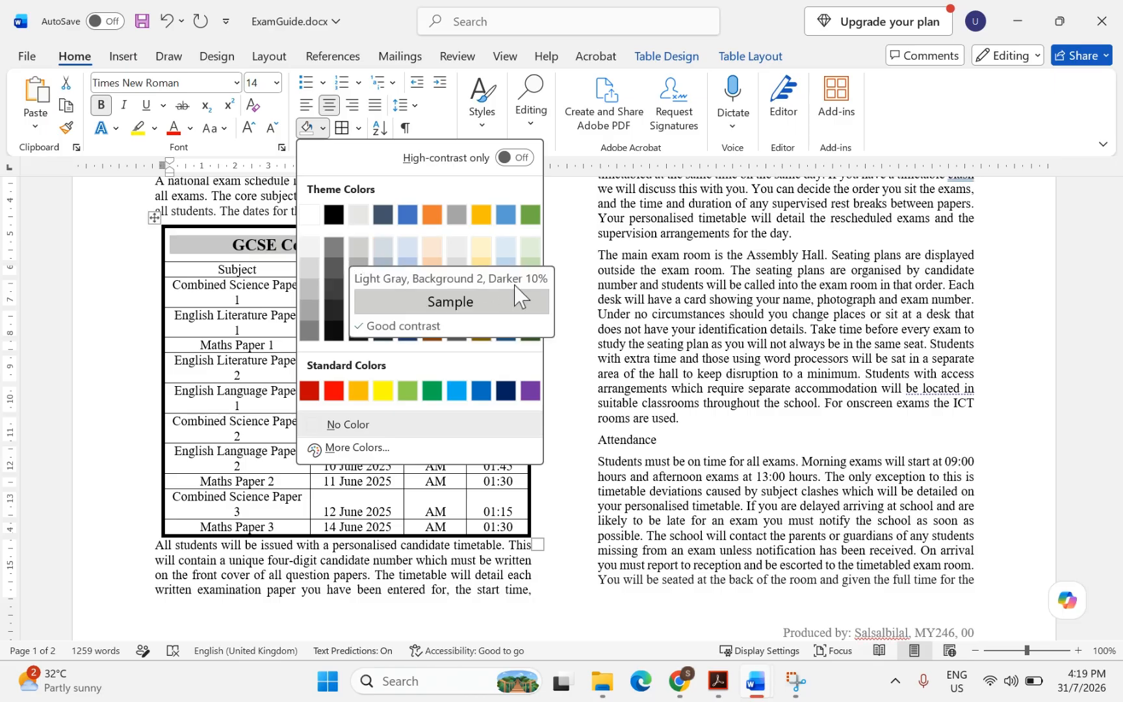
click(310, 267)
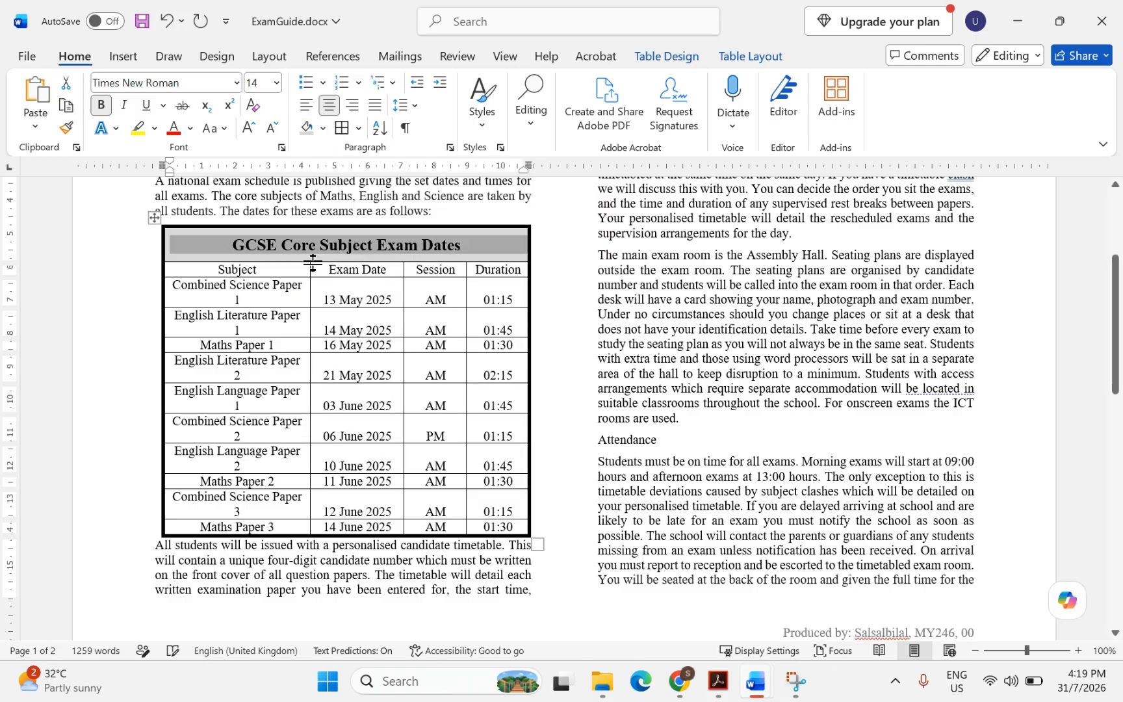
Highlight question 9's EX-table style and rows 2 to 12 wording
click(702, 665)
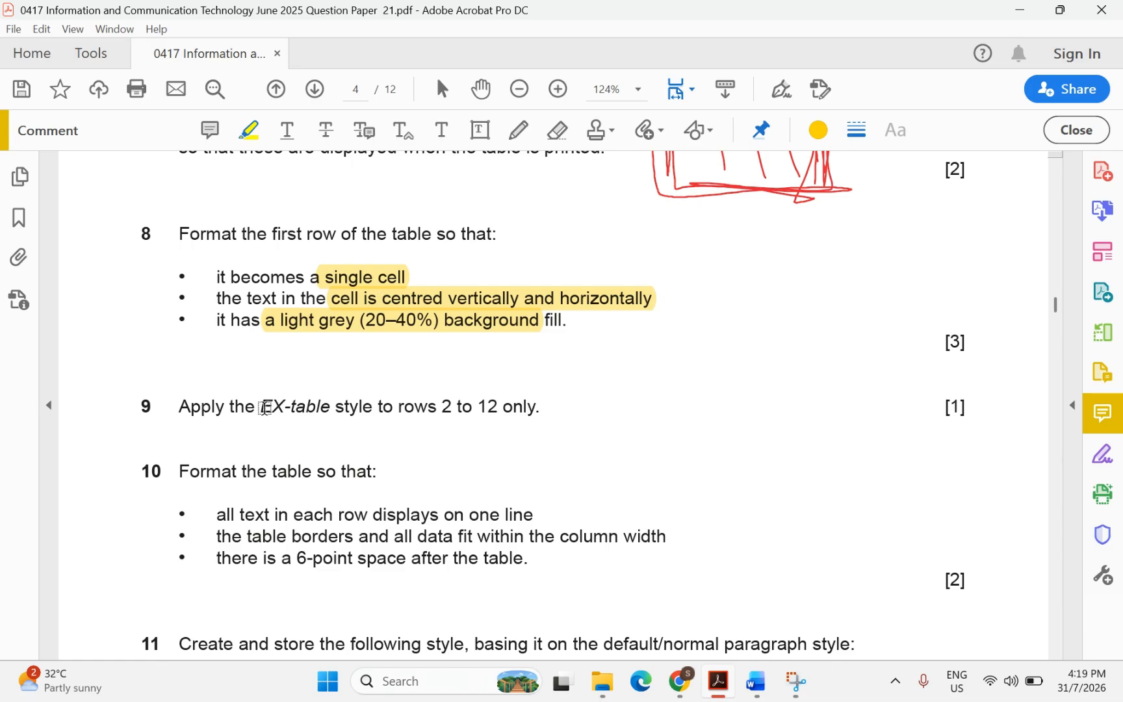
drag(265, 408, 515, 415)
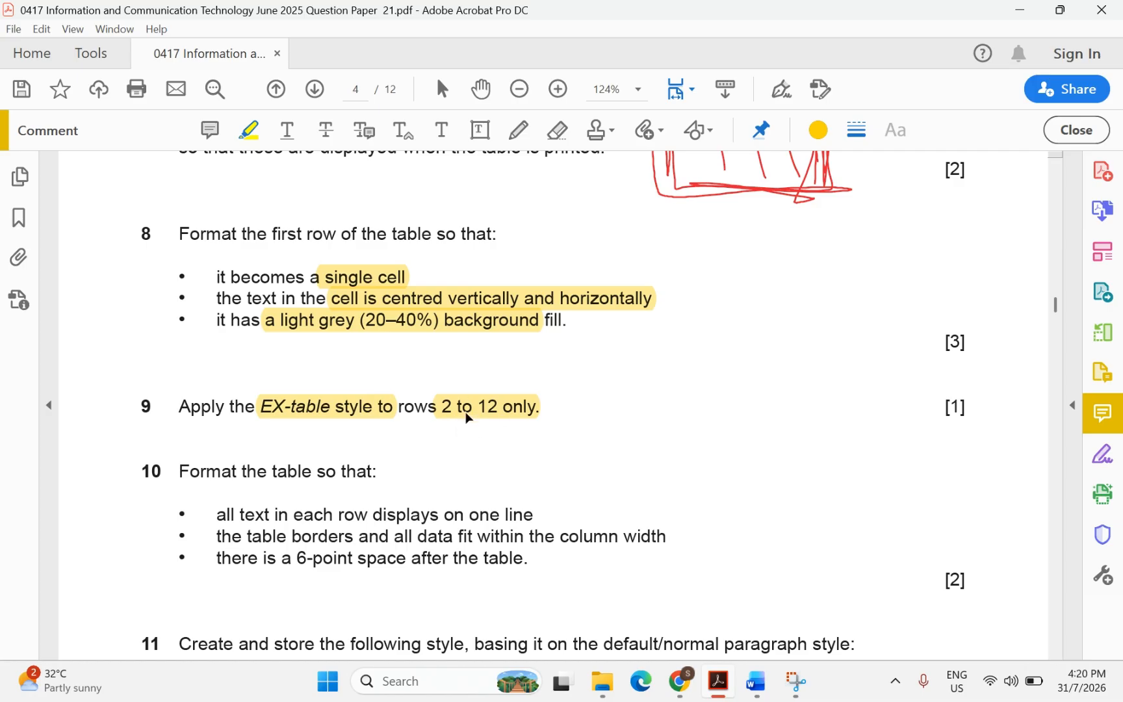
mouse_move(757, 683)
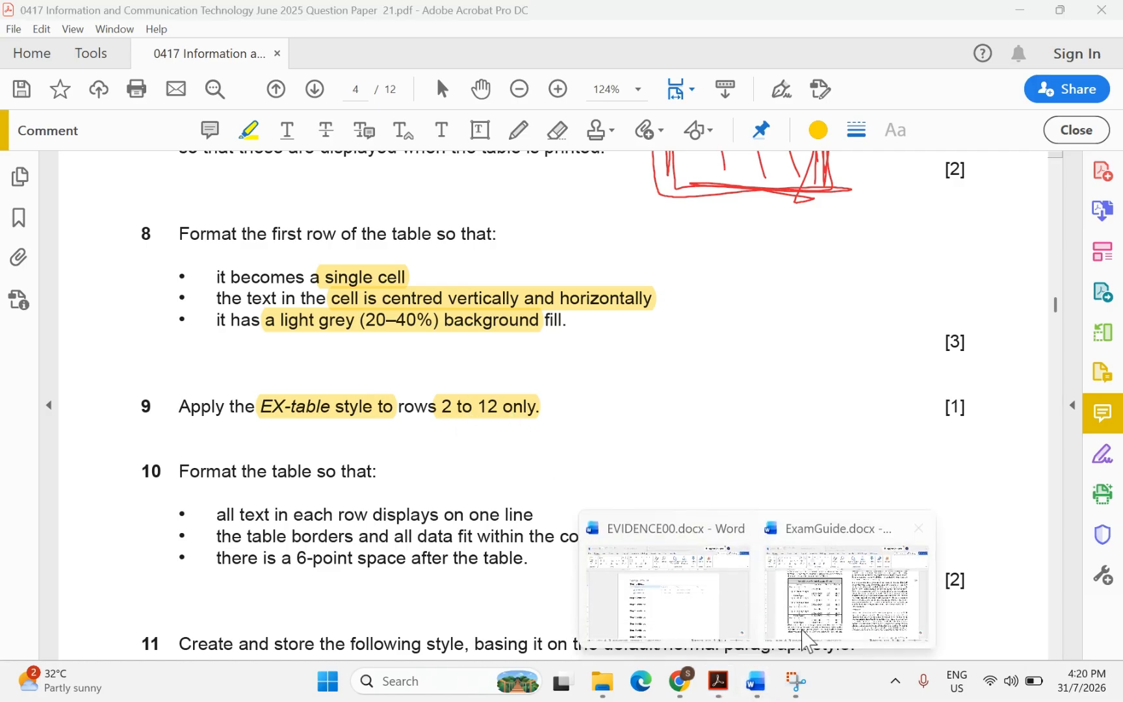
click(806, 639)
Select table rows 2 to 12 and apply the EX-table style
click(288, 349)
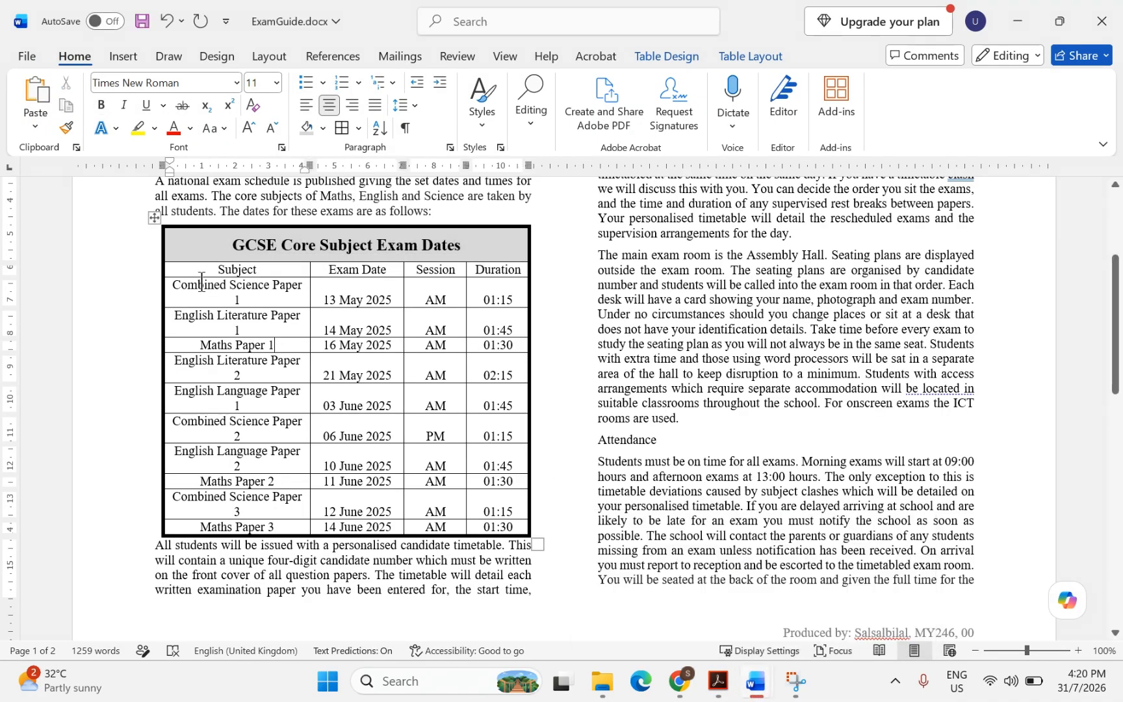
drag(186, 265, 487, 520)
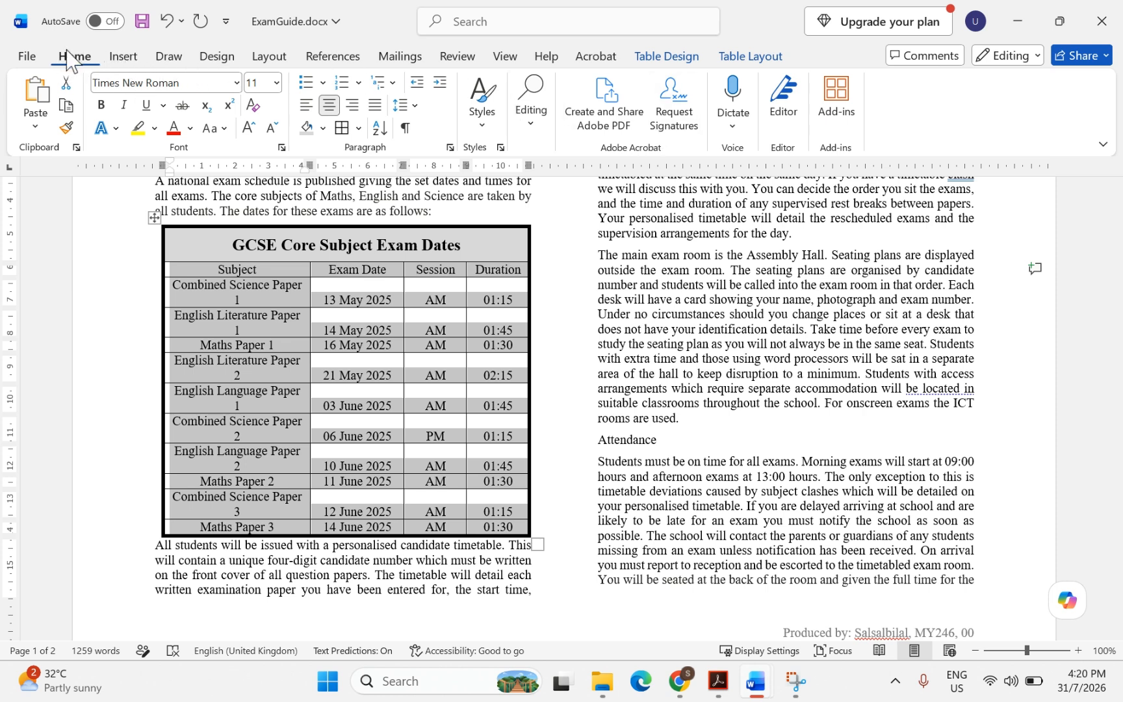
click(483, 127)
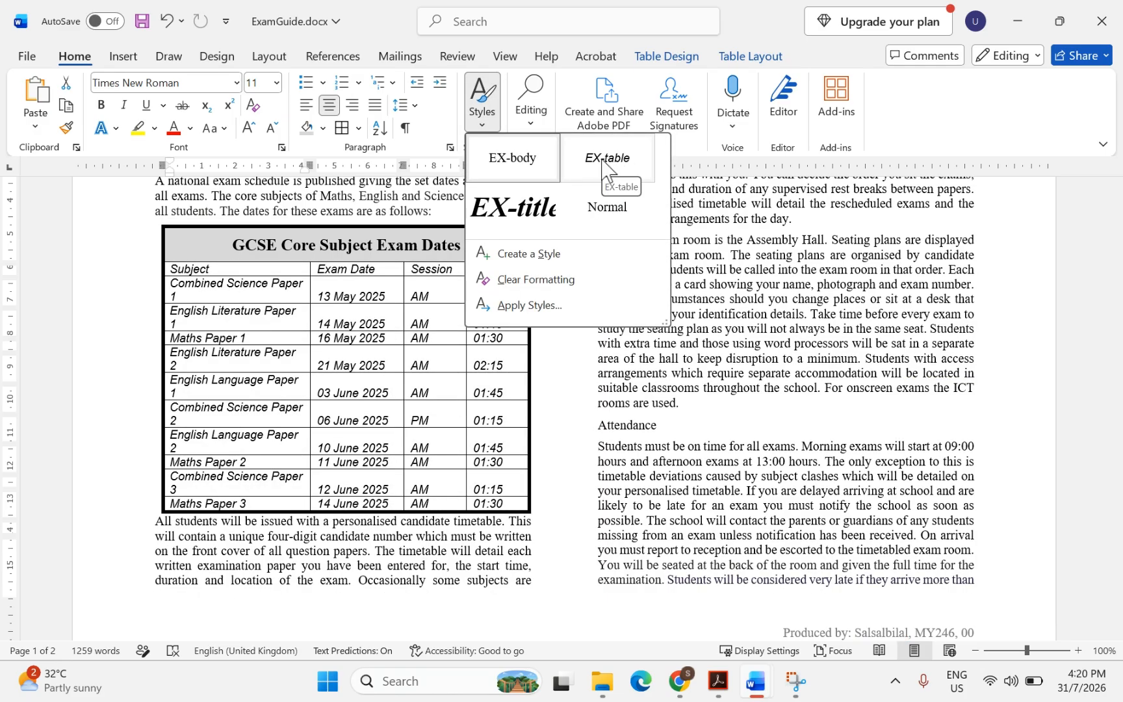
click(602, 161)
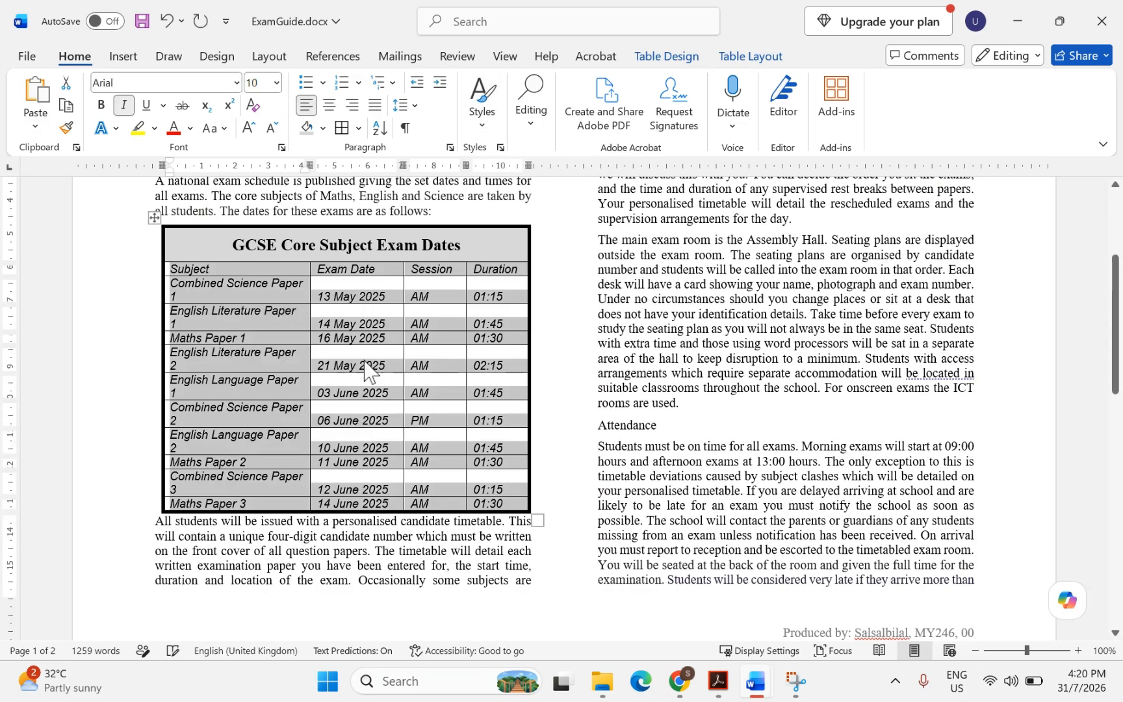
Highlight 'all text in', 'one line', 'table borders and all data' and 'column width' in question 10
click(718, 681)
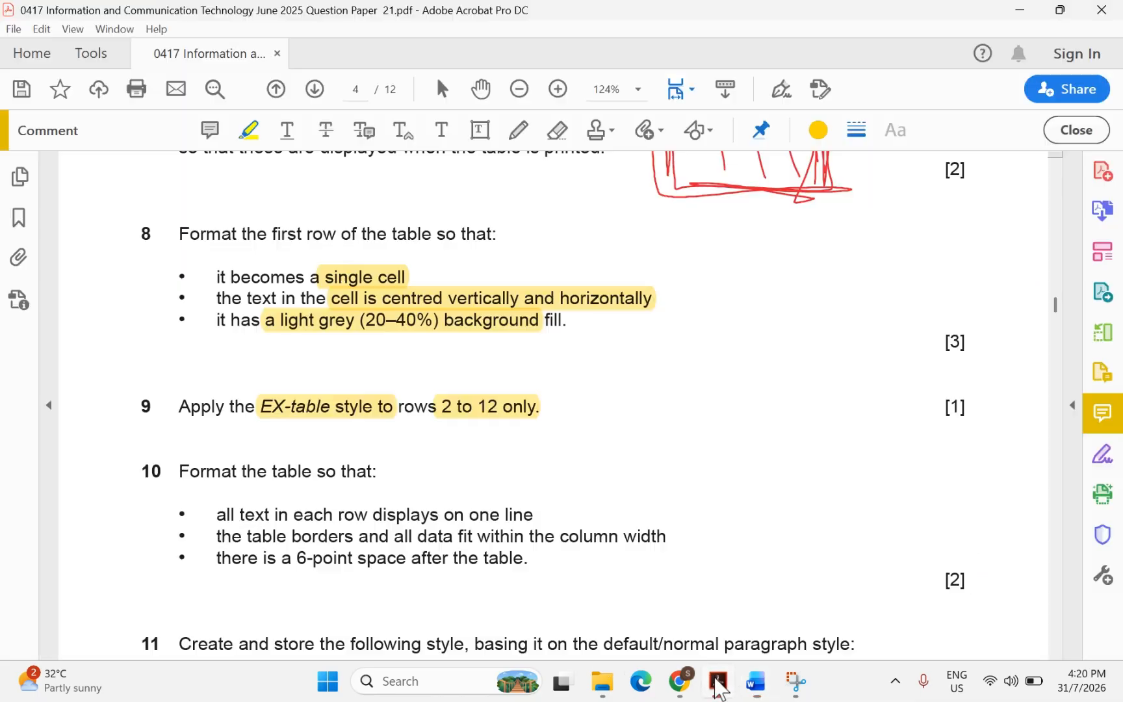
scroll(364, 439, down, 2)
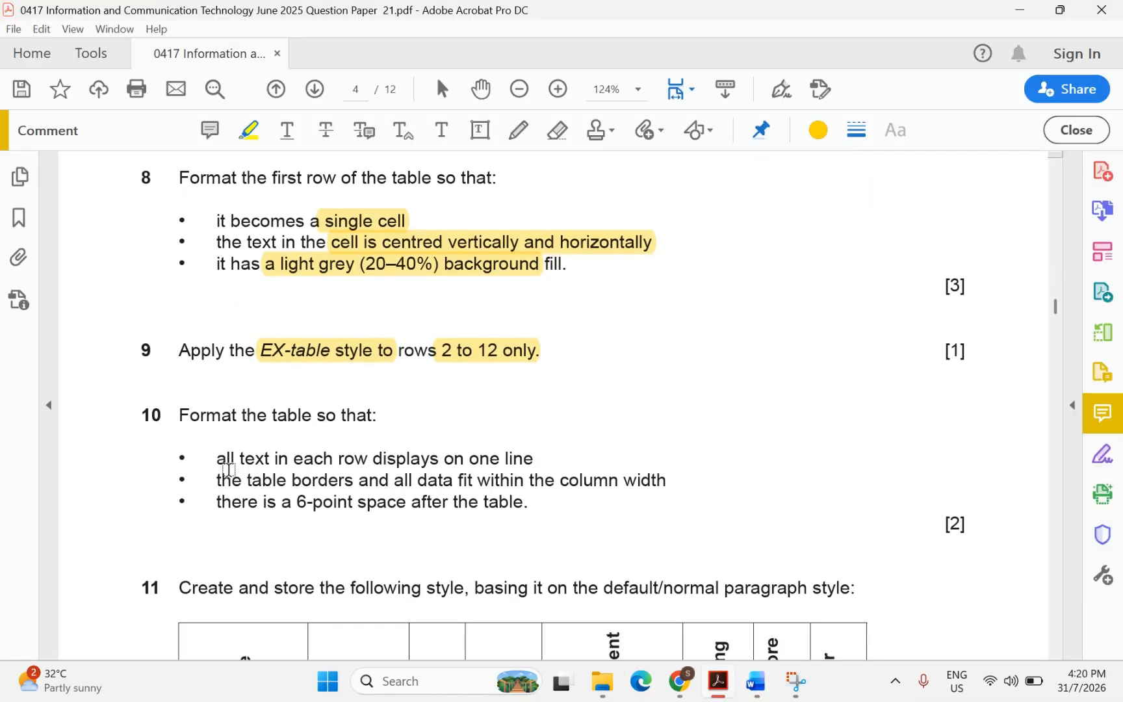
drag(217, 459, 281, 460)
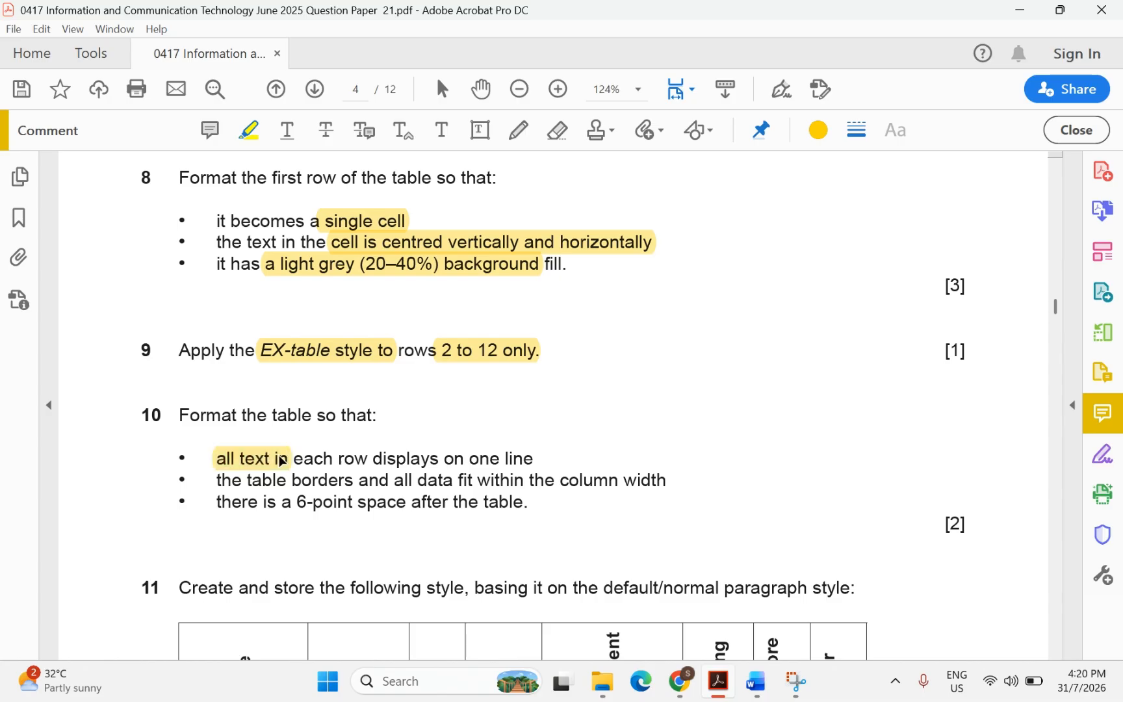
drag(465, 459, 522, 463)
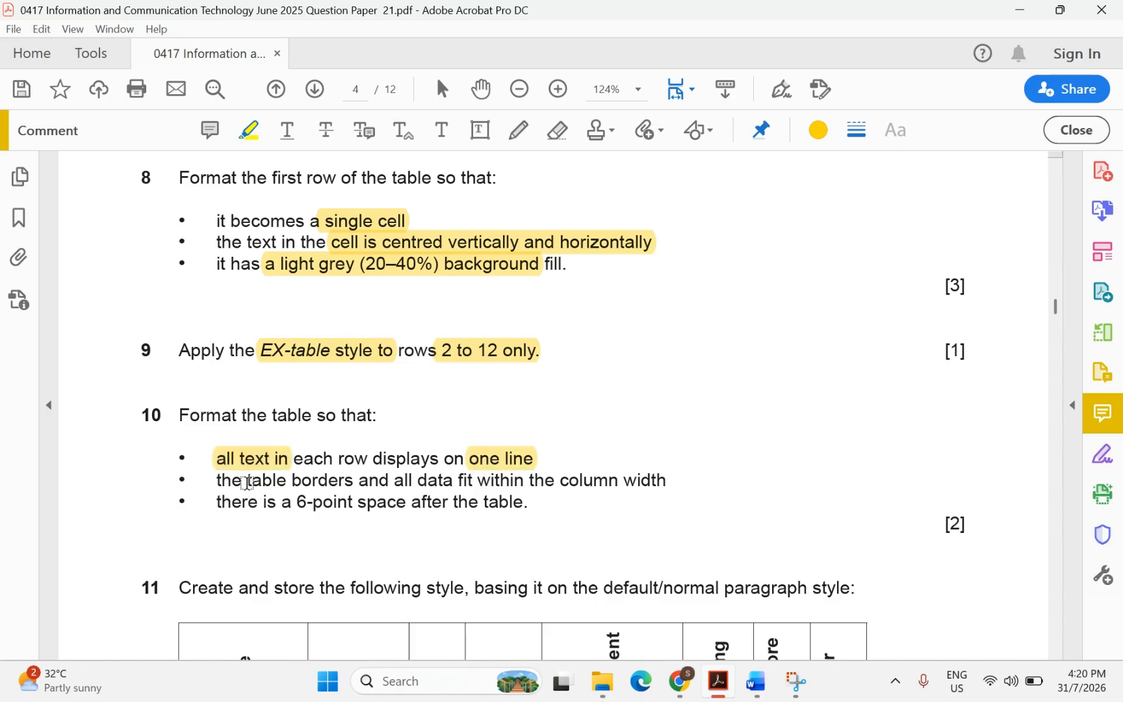
drag(246, 482, 458, 484)
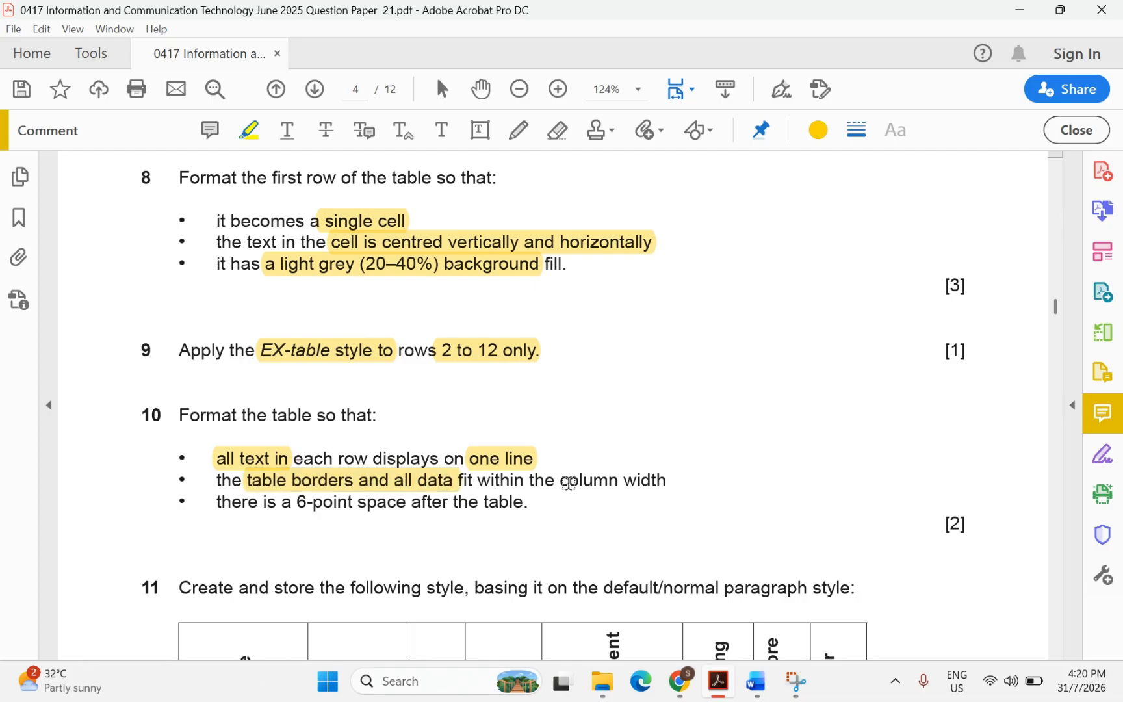
drag(561, 483, 670, 492)
Widen the Session, Exam Date and Subject columns of the exam table
mouse_move(761, 693)
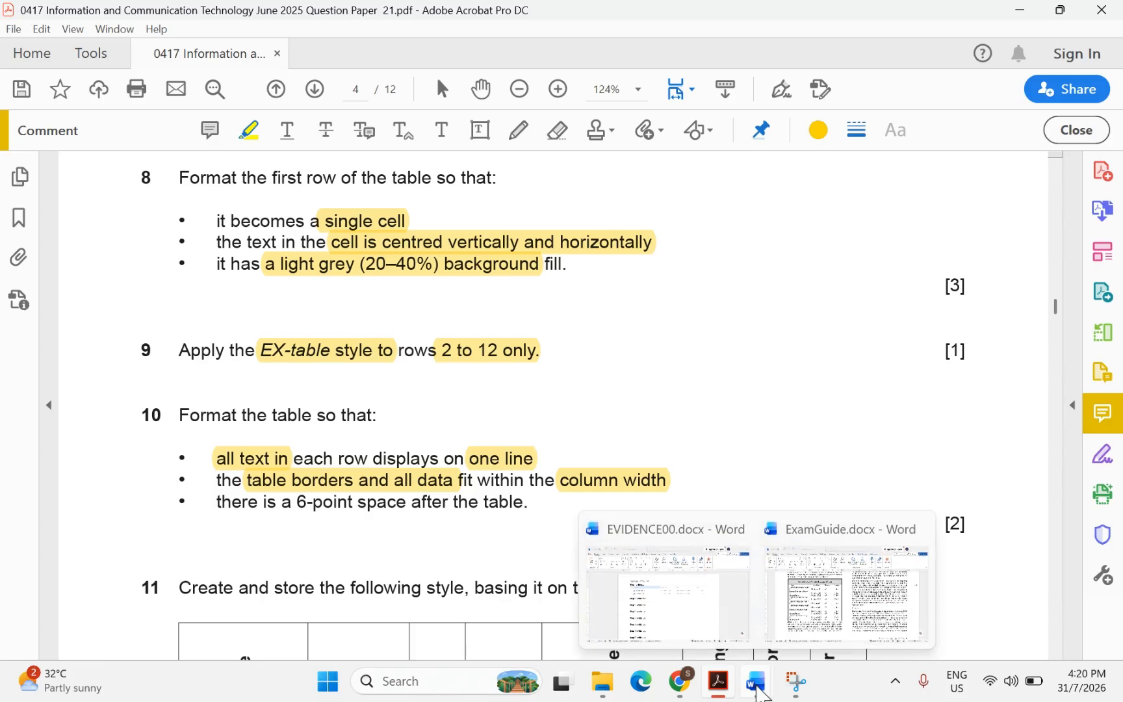
click(813, 608)
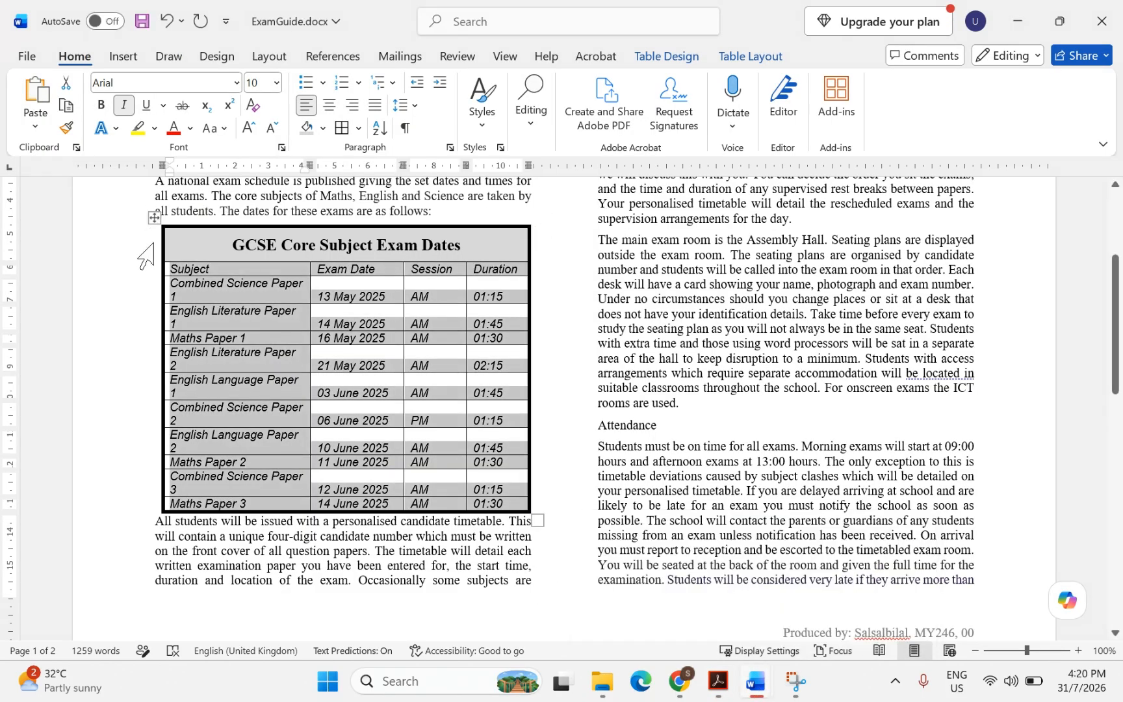
click(245, 283)
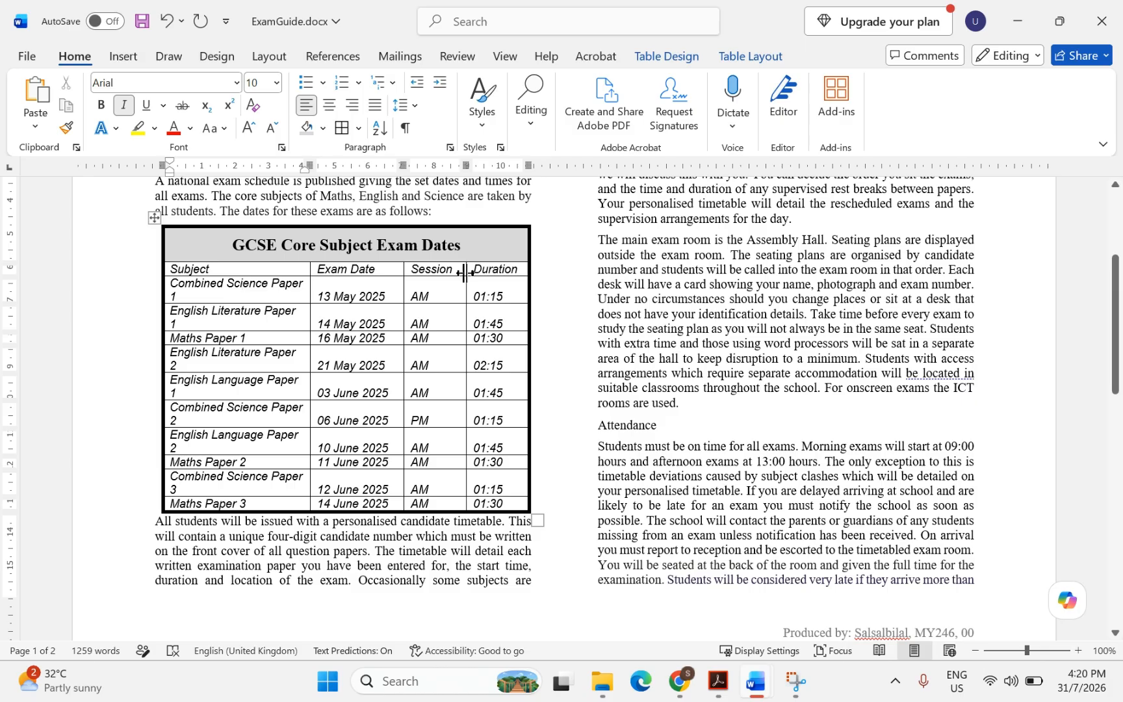
drag(464, 273, 466, 281)
drag(403, 273, 417, 276)
double_click(415, 276)
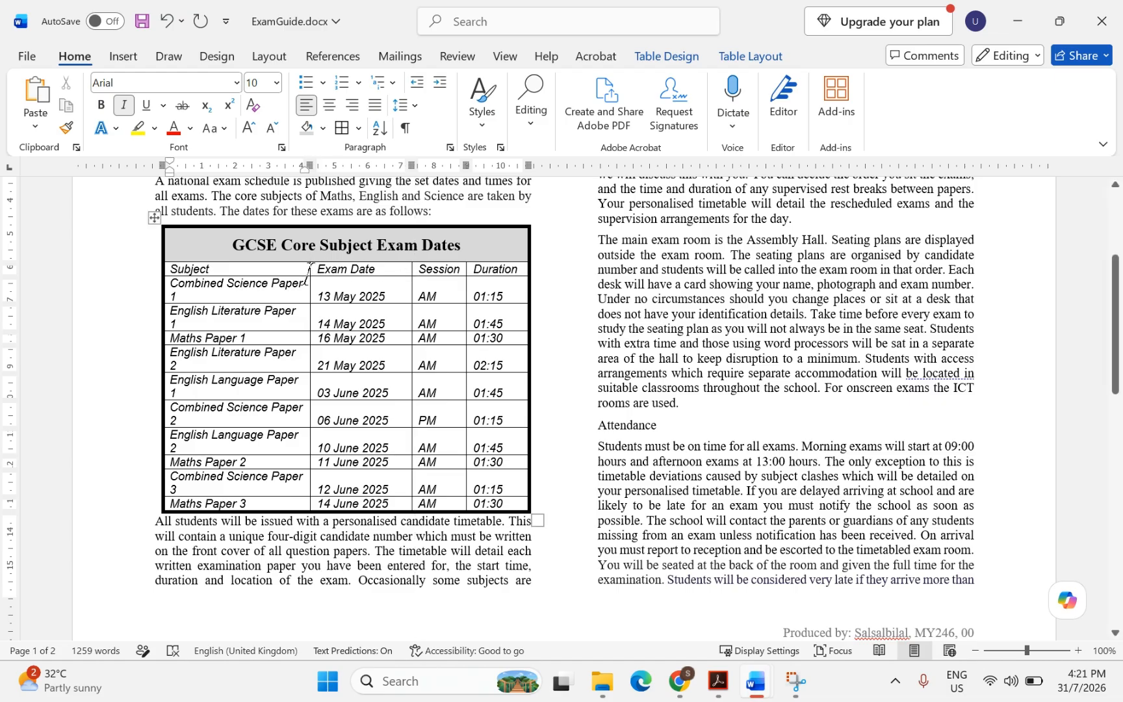
drag(309, 273, 328, 273)
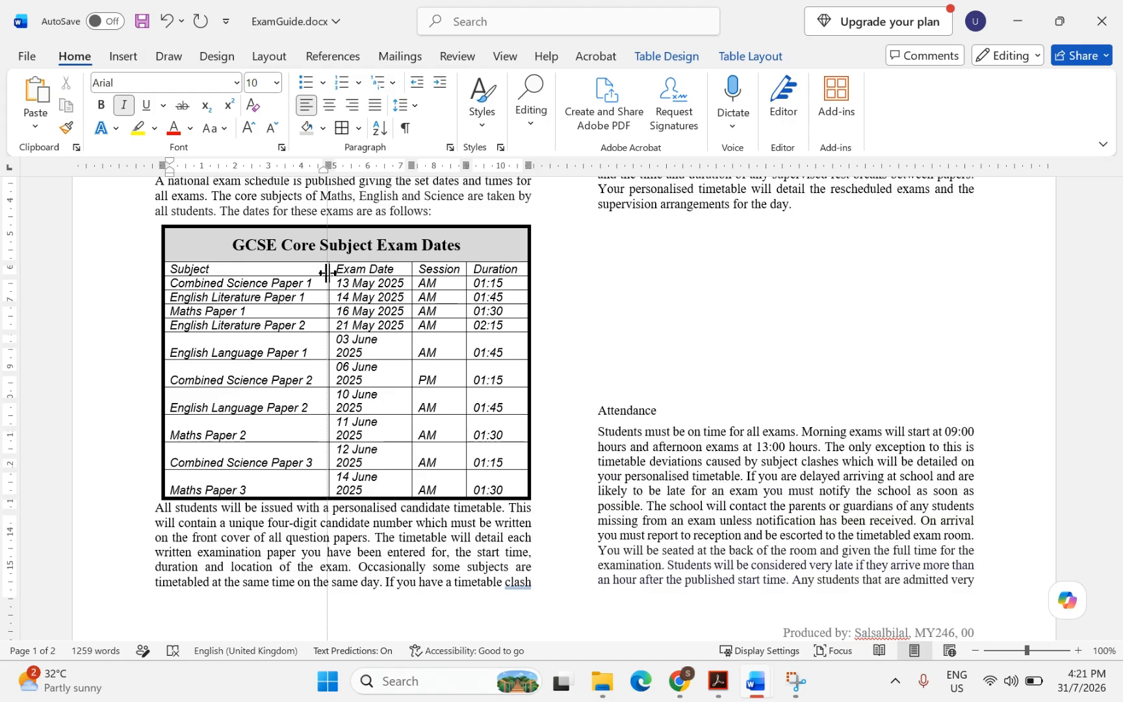
drag(326, 273, 327, 273)
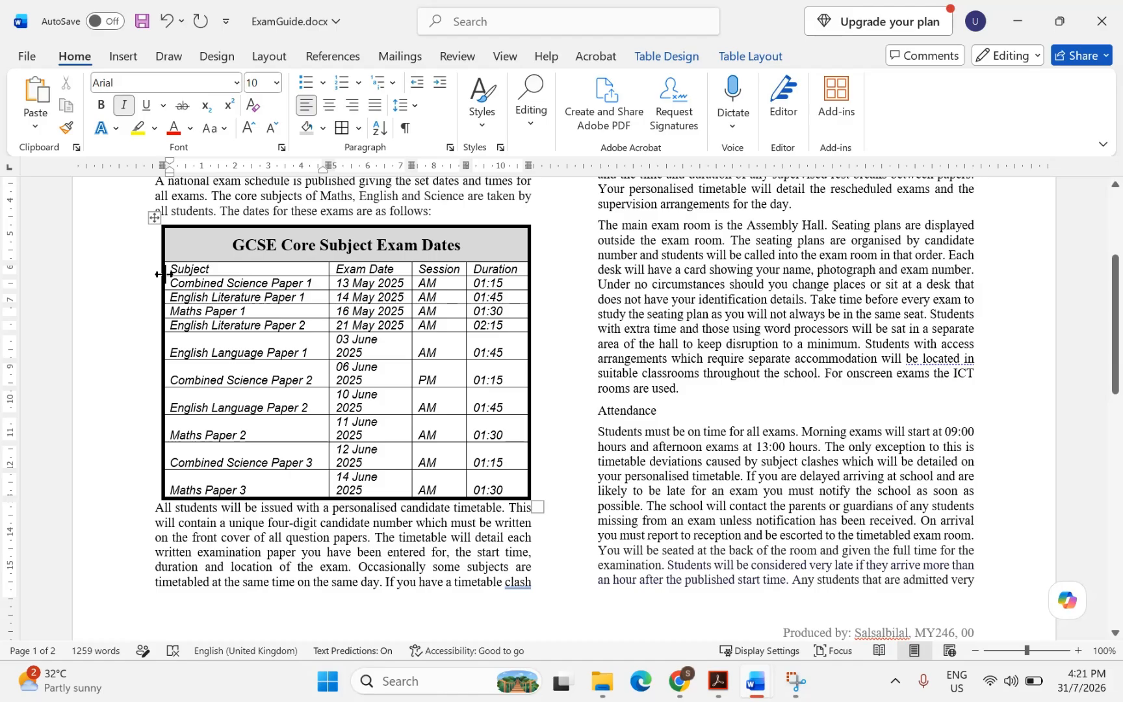
Extend the table's left and right edges and widen Session and Exam Date to fit one line
drag(164, 274, 156, 274)
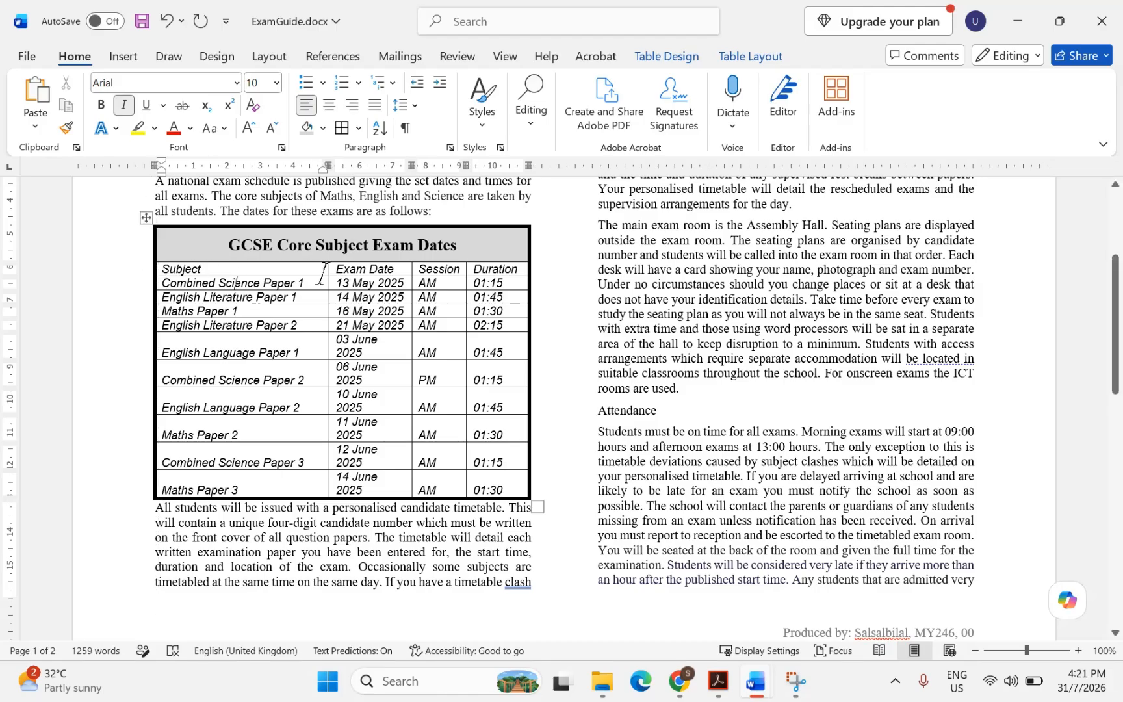
drag(527, 256, 534, 256)
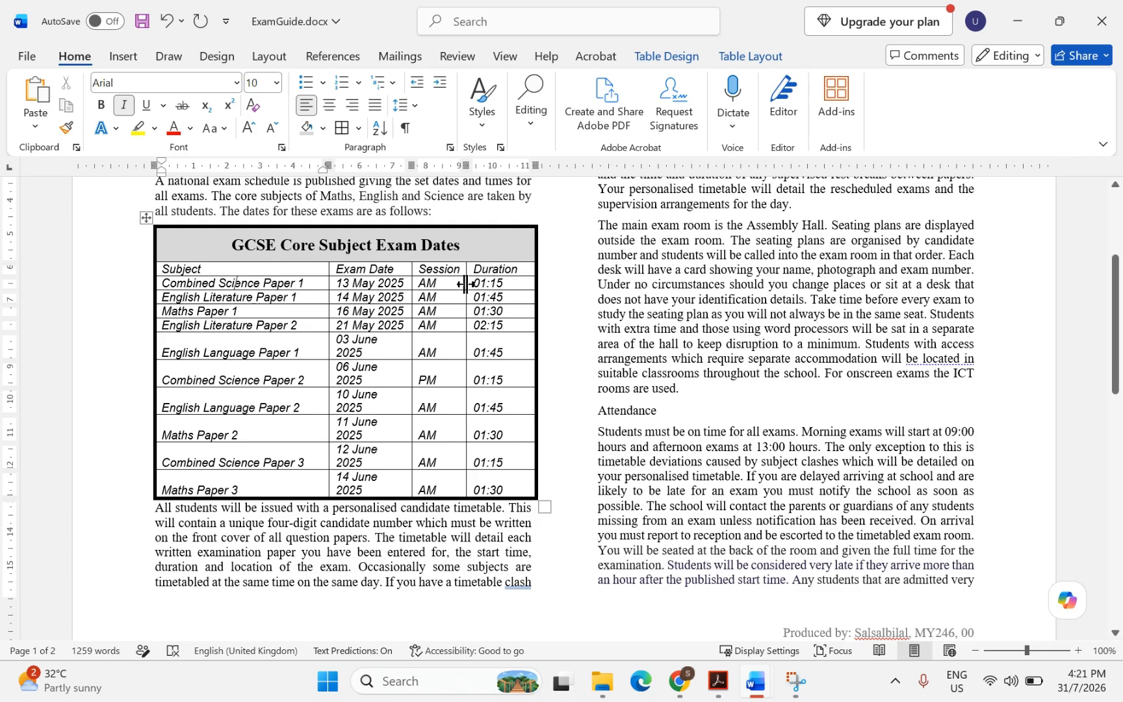
drag(466, 284, 478, 284)
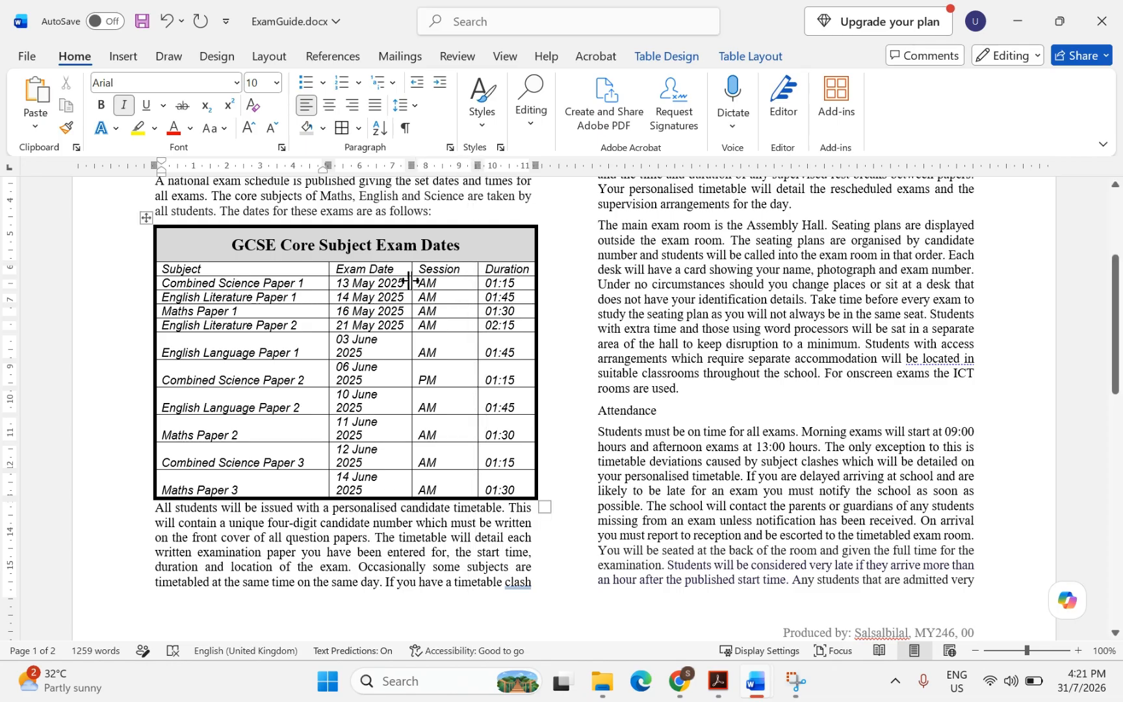
drag(409, 281, 420, 280)
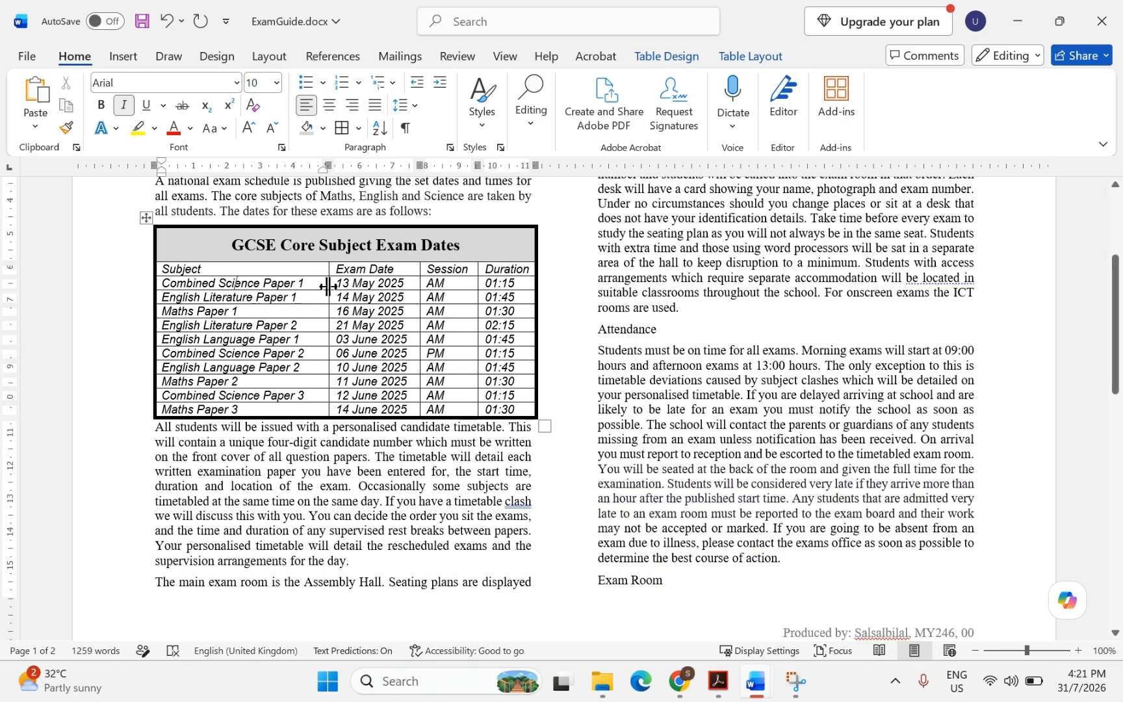
mouse_move(329, 287)
mouse_down()
mouse_move(346, 287)
mouse_move(328, 287)
mouse_up()
Highlight the style name EX-subhead in question 11's style table
click(718, 681)
scroll(408, 432, down, 5)
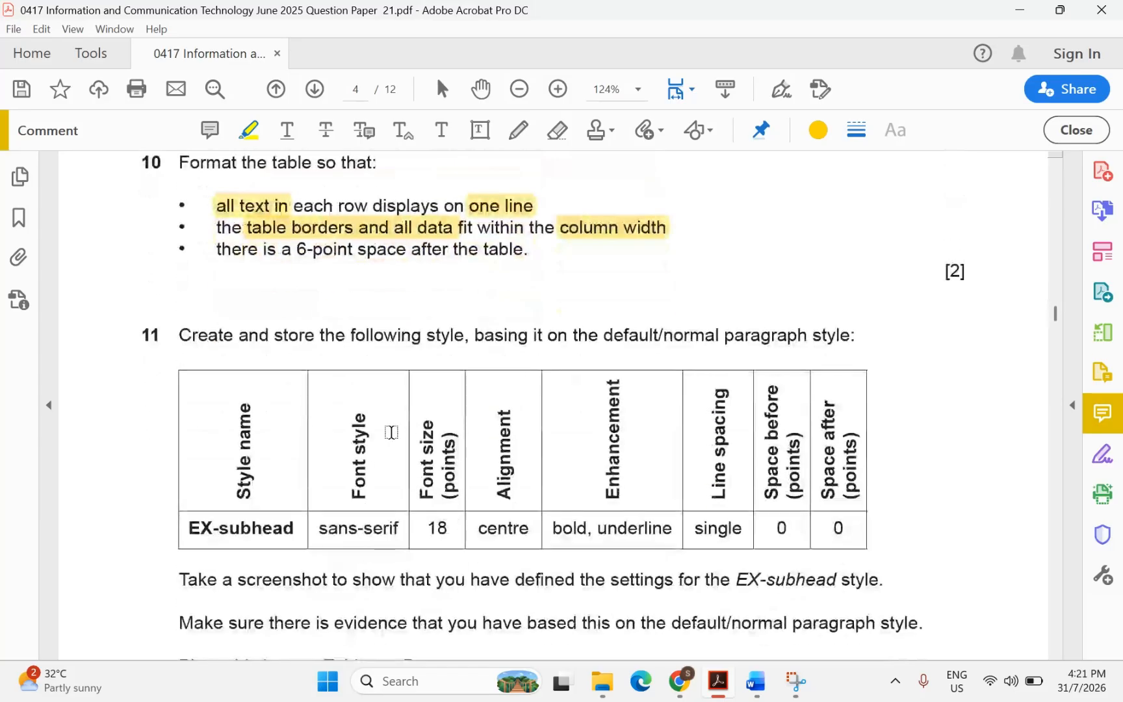
scroll(209, 466, down, 1)
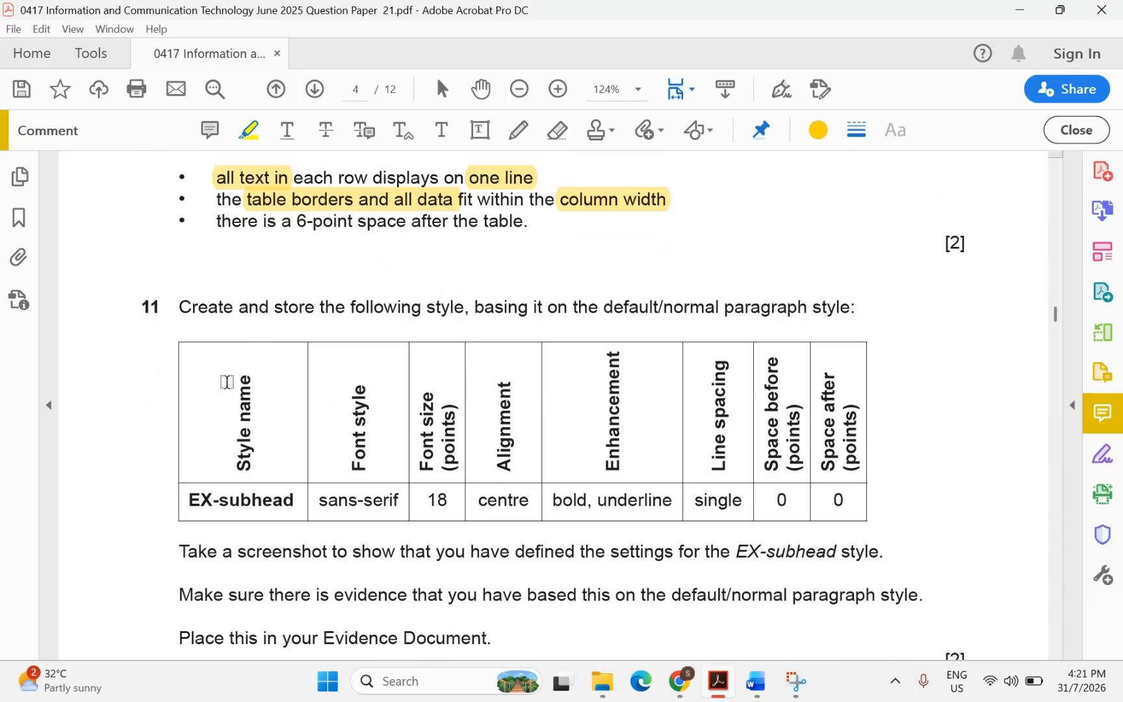
drag(186, 499, 286, 502)
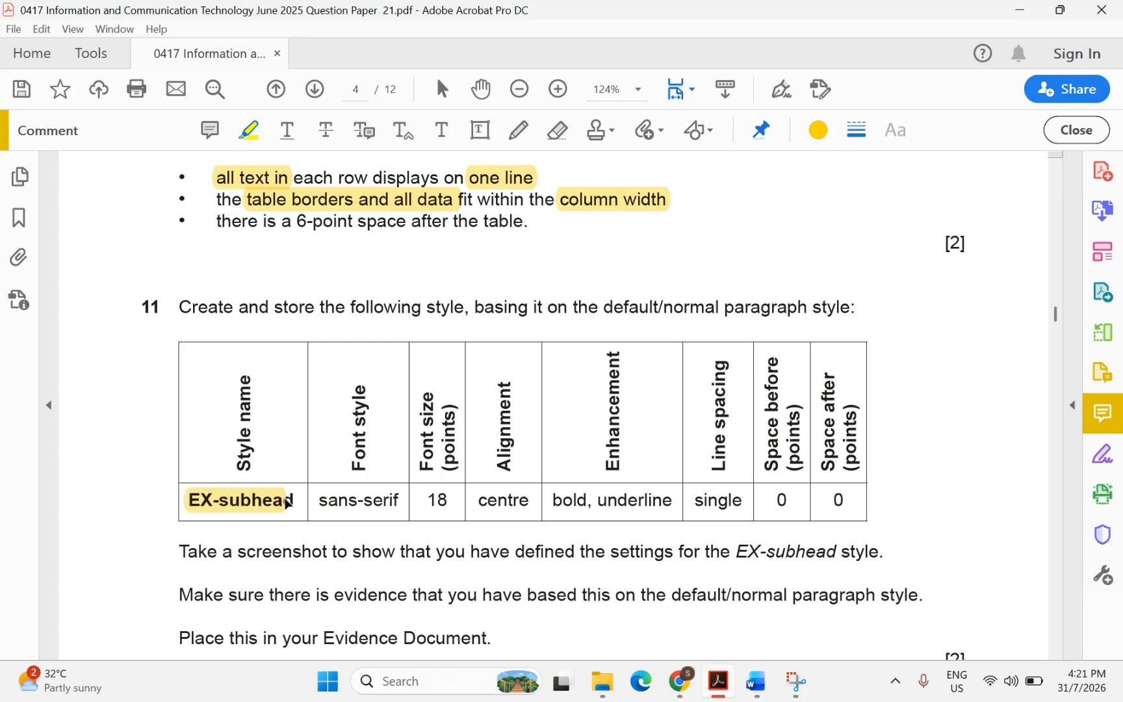
Back in ExamGuide, open the Styles pane, move it to the top right and enlarge it
mouse_move(754, 688)
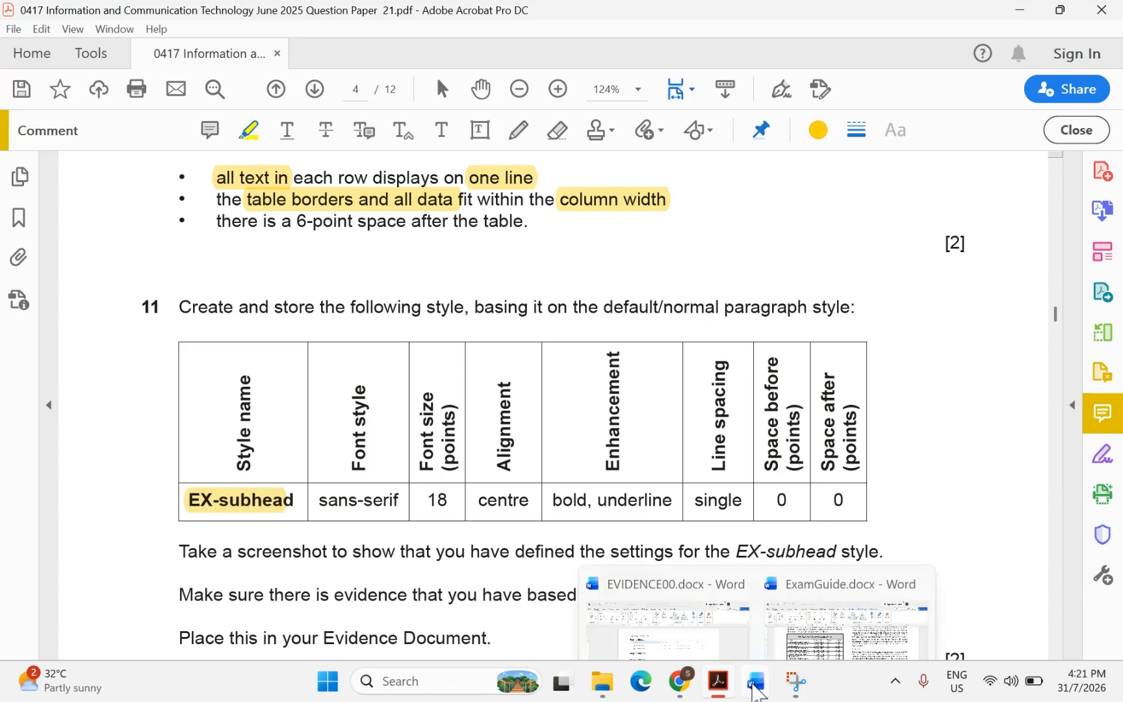
click(845, 585)
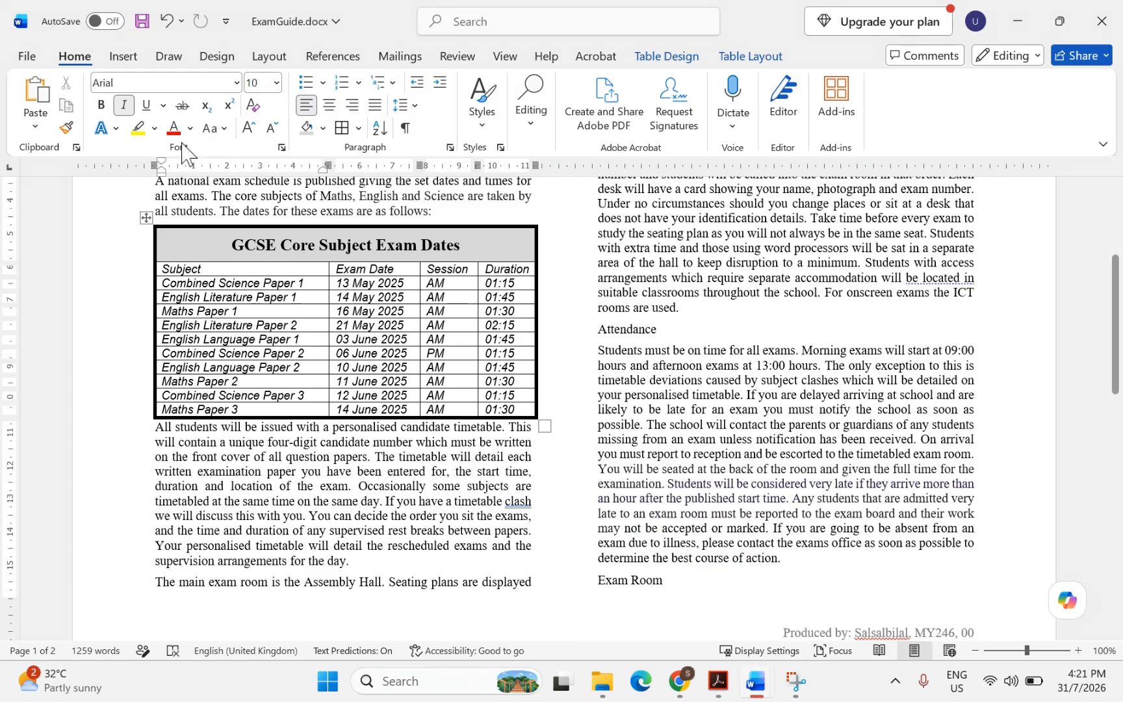
click(500, 147)
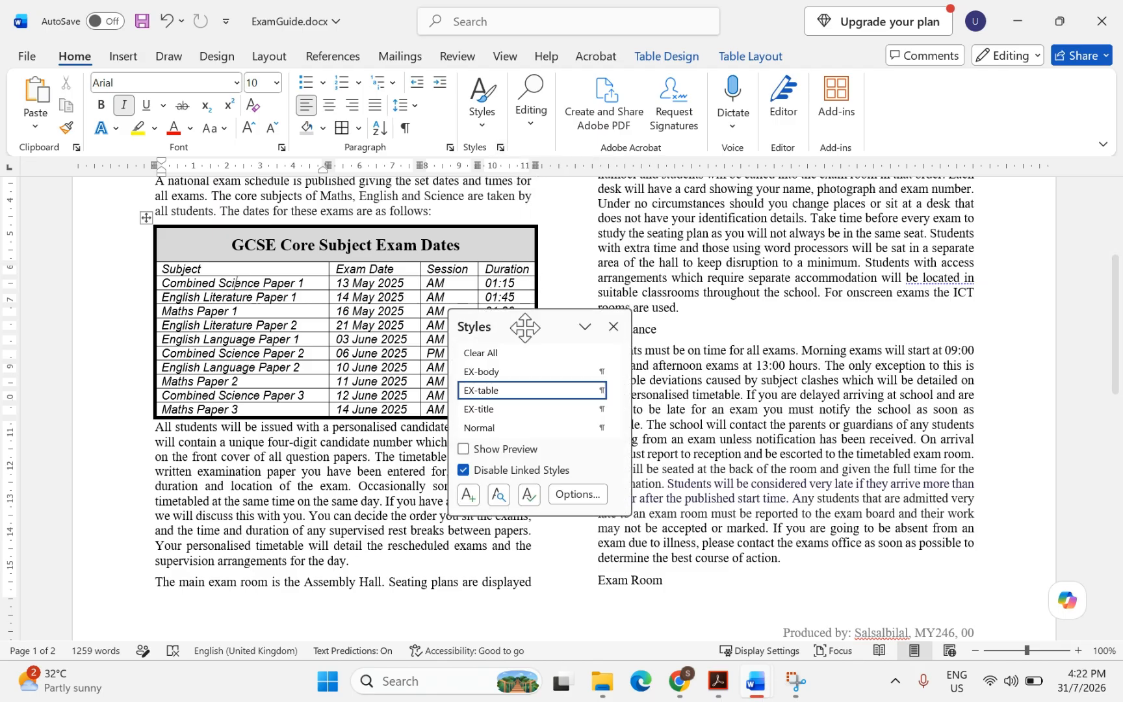
drag(525, 327, 790, 154)
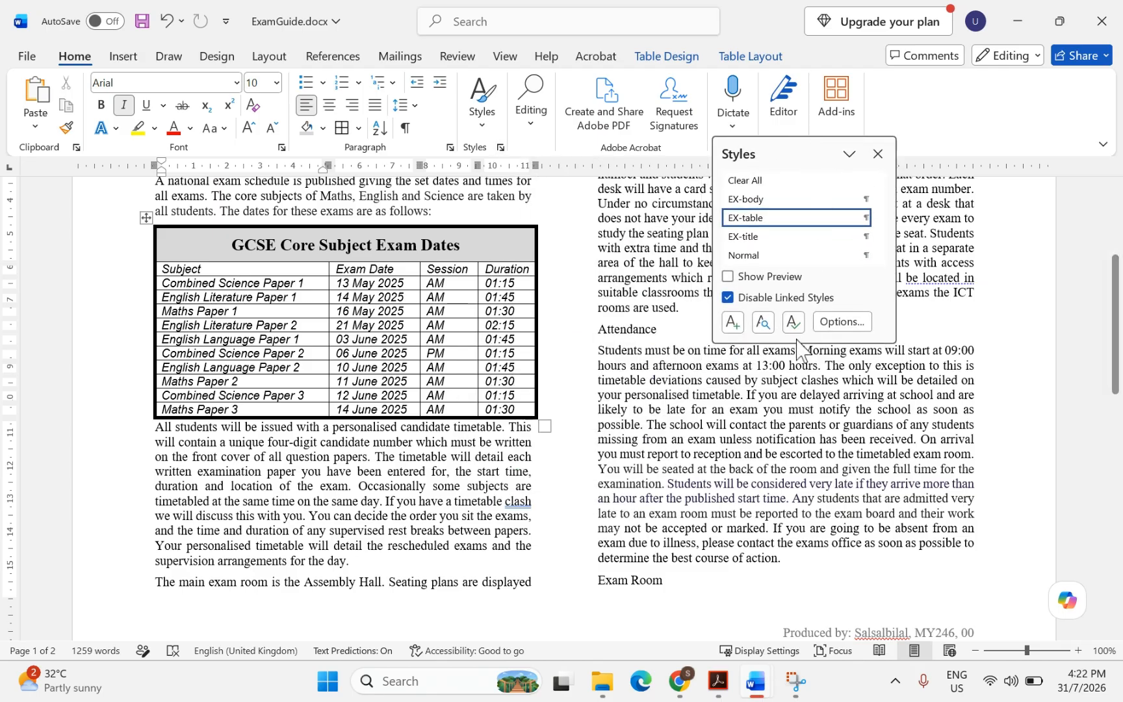
drag(798, 340, 821, 469)
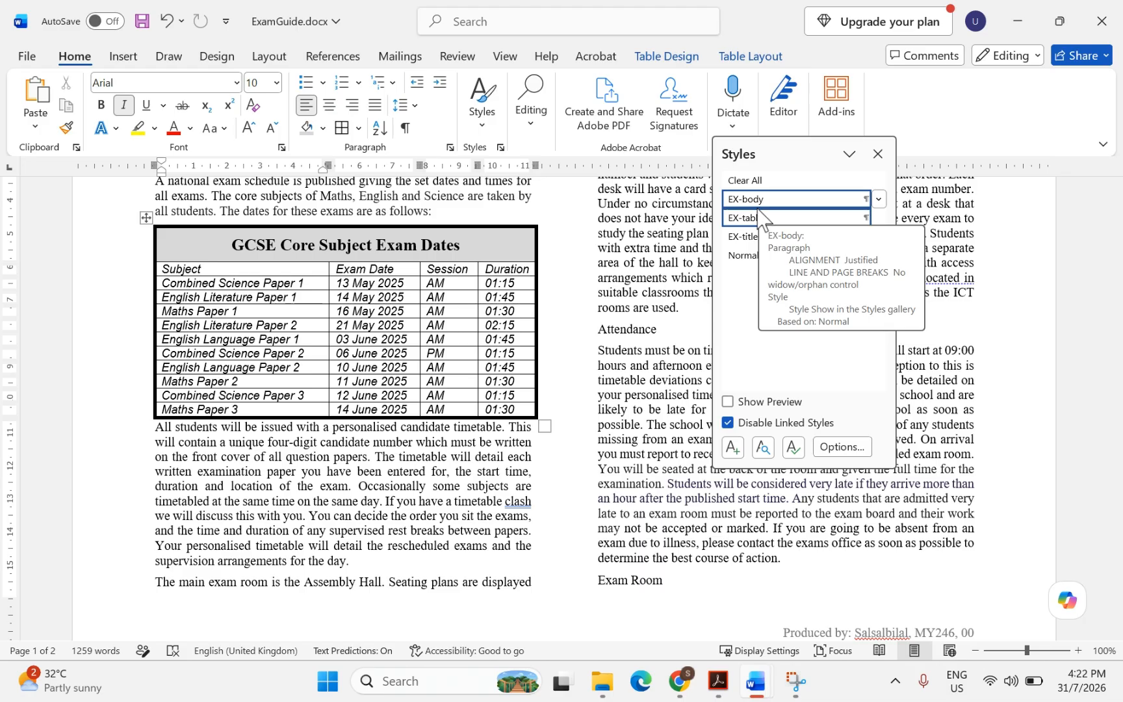
Start a new style based on EX-table, check the question paper, and begin naming it 'EX-'
click(733, 448)
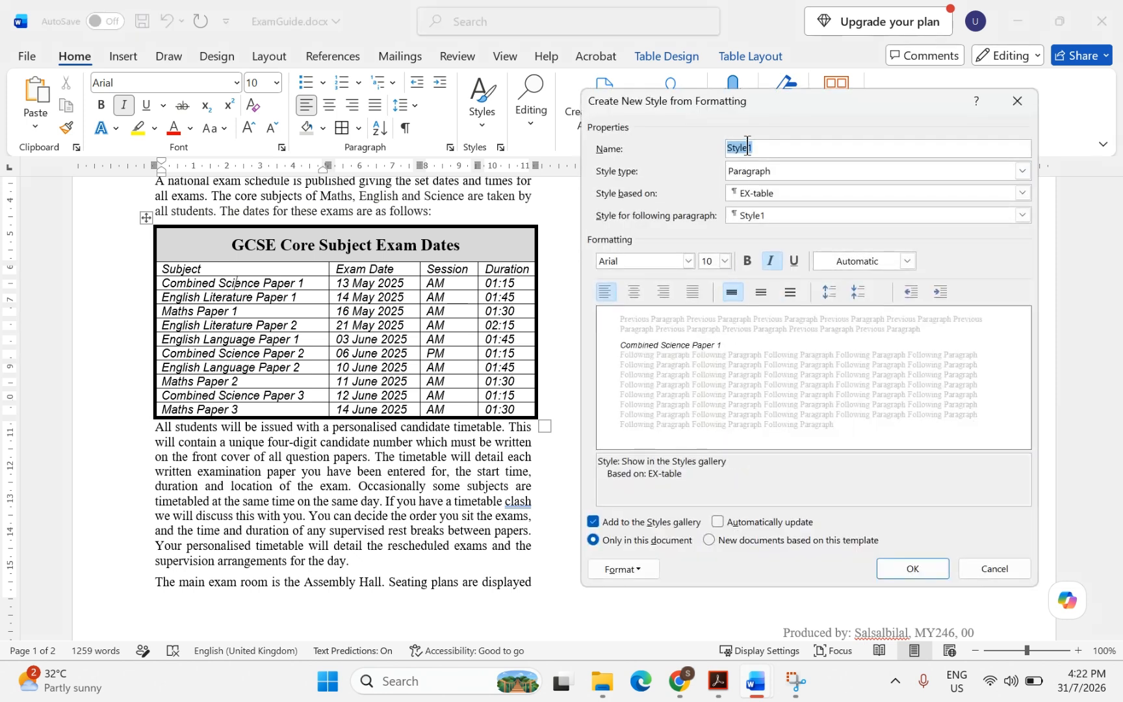
click(718, 682)
click(719, 682)
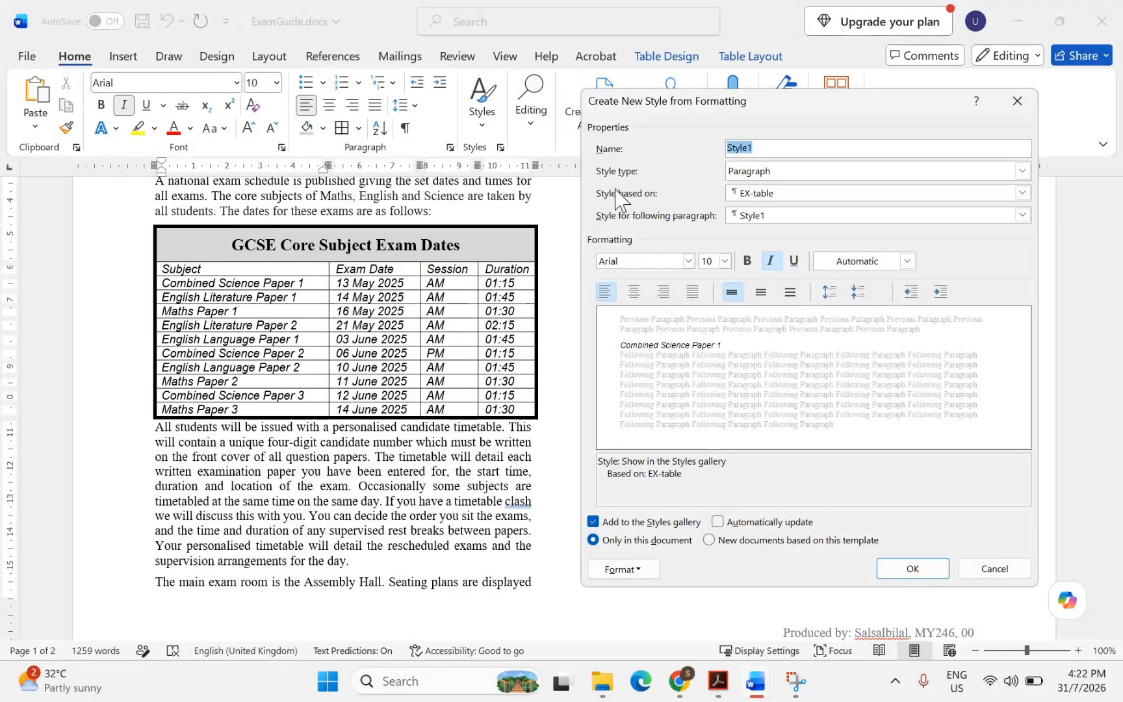
text(EX)
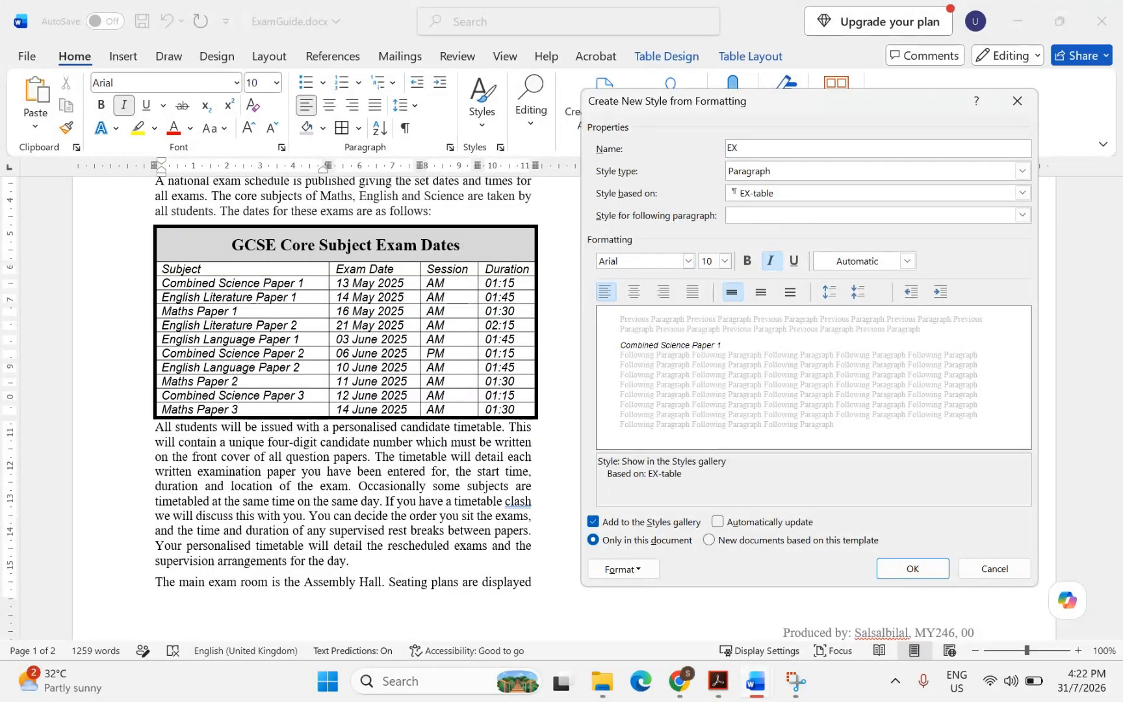
text(-Subhead)
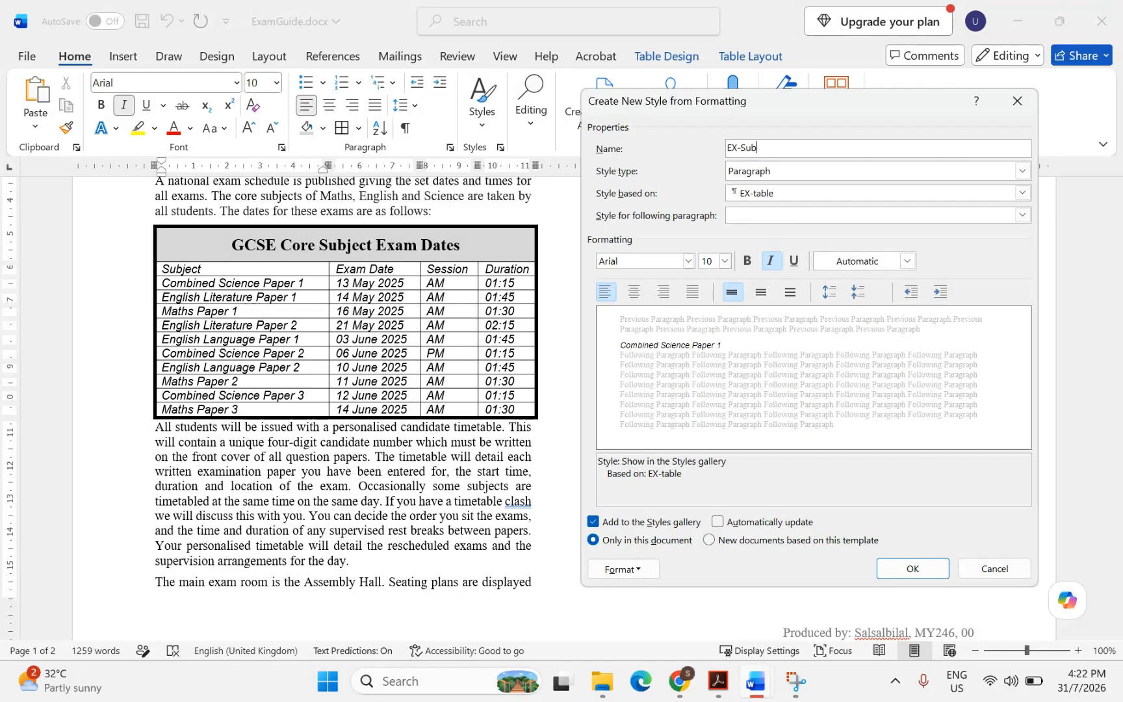
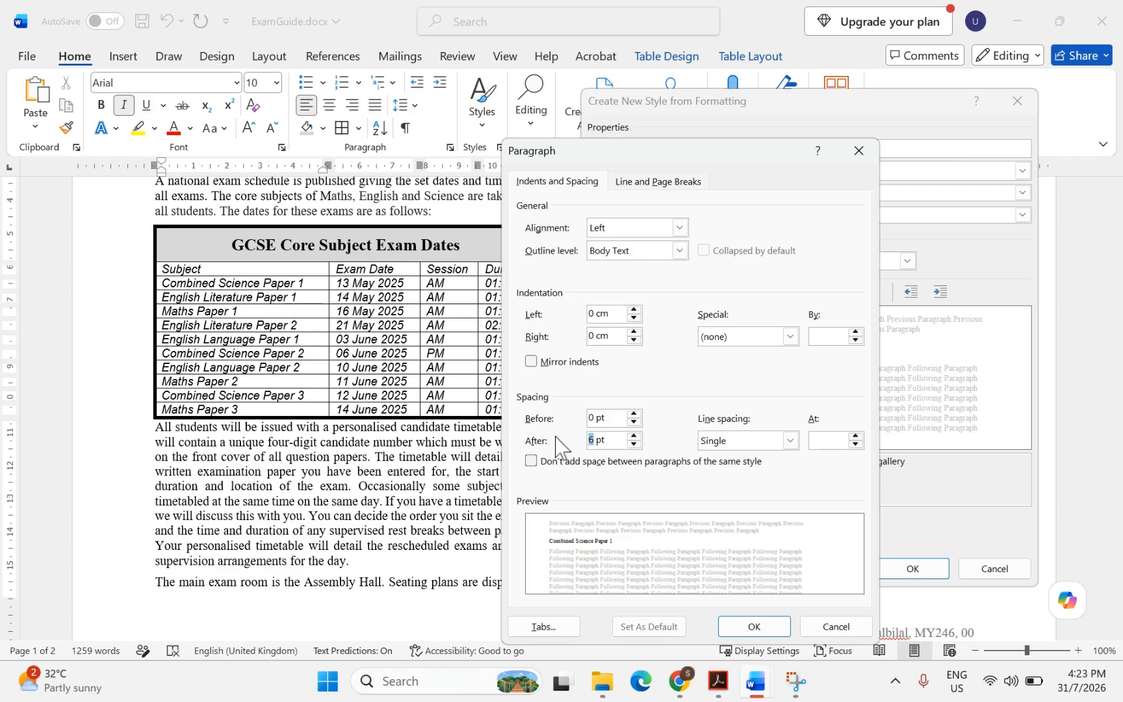
Confirm 0 pt spacing and save EX-subhead (Calibri 18 pt, bold, underlined) onto Combined Science Paper 1
click(754, 626)
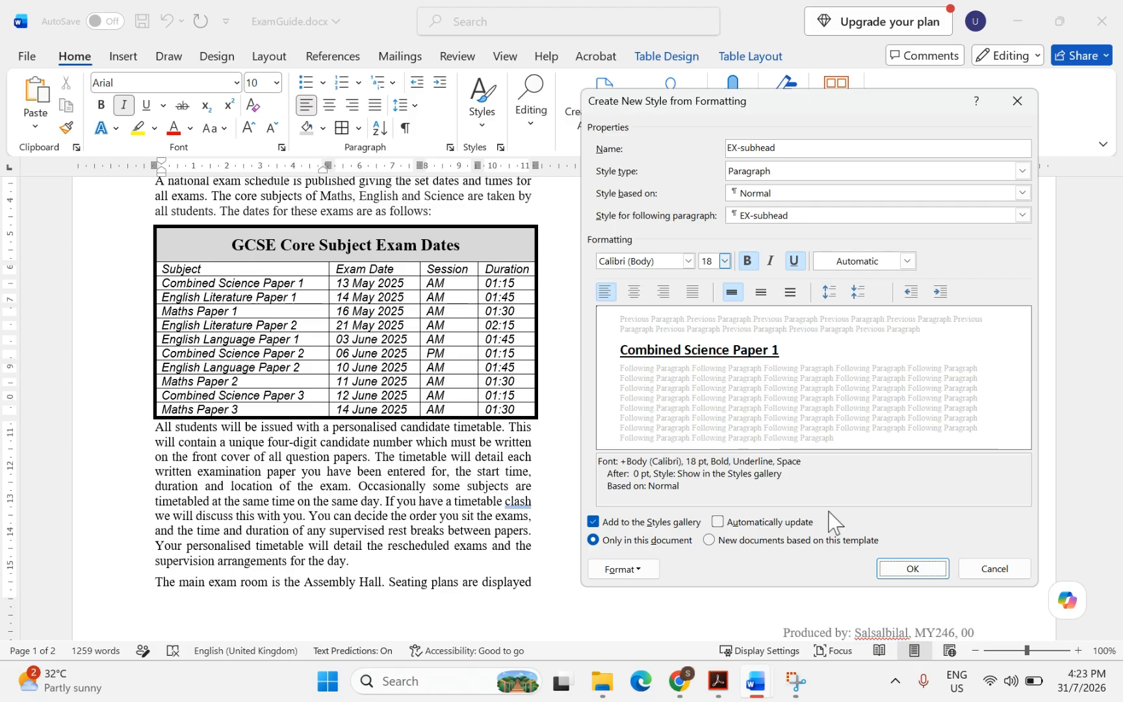
click(882, 567)
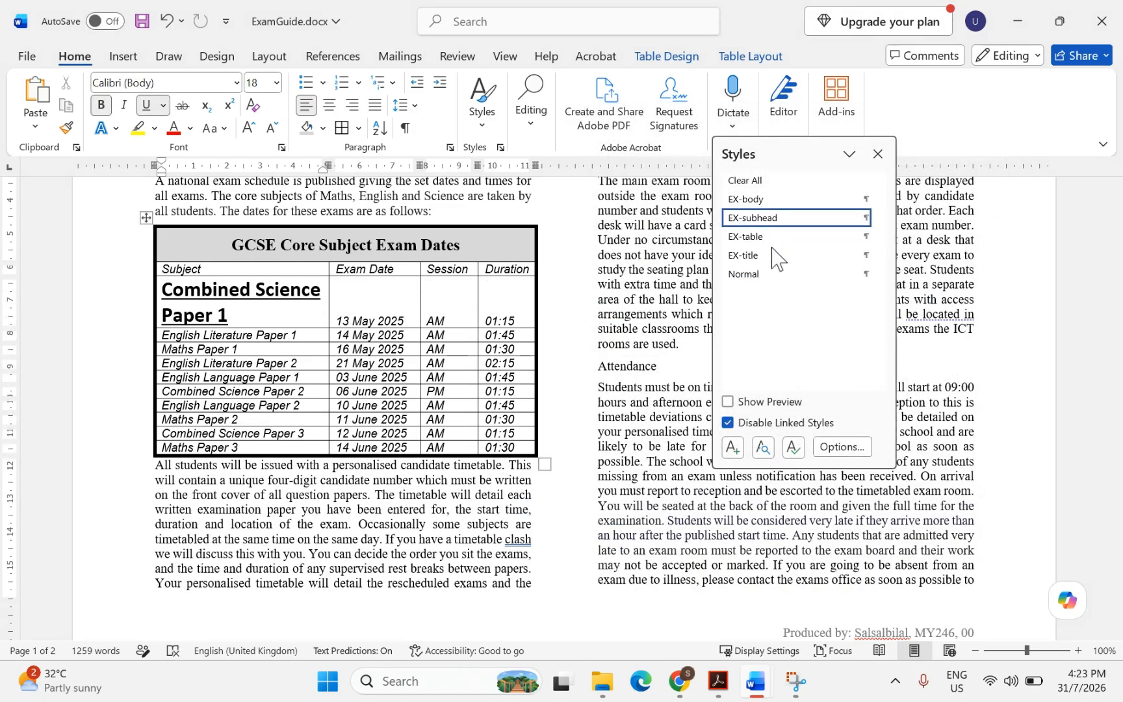
Highlight 'screenshot' and 'EX-subhead' in question 11 of the question paper
click(718, 681)
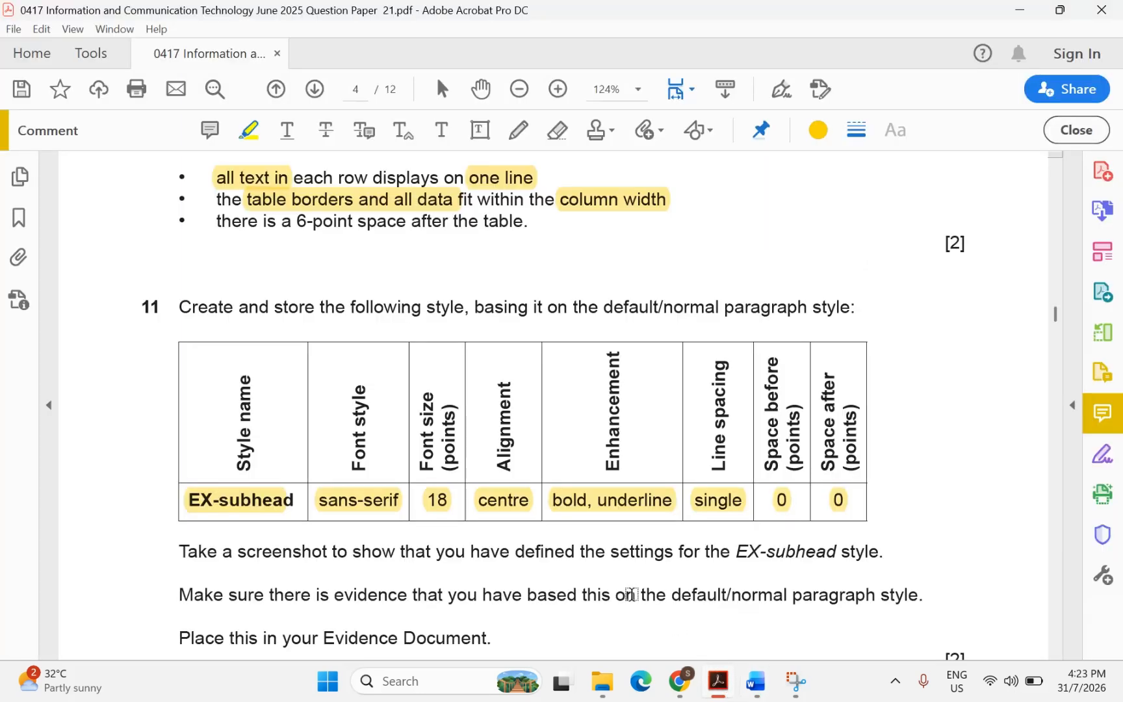
scroll(550, 554, down, 1)
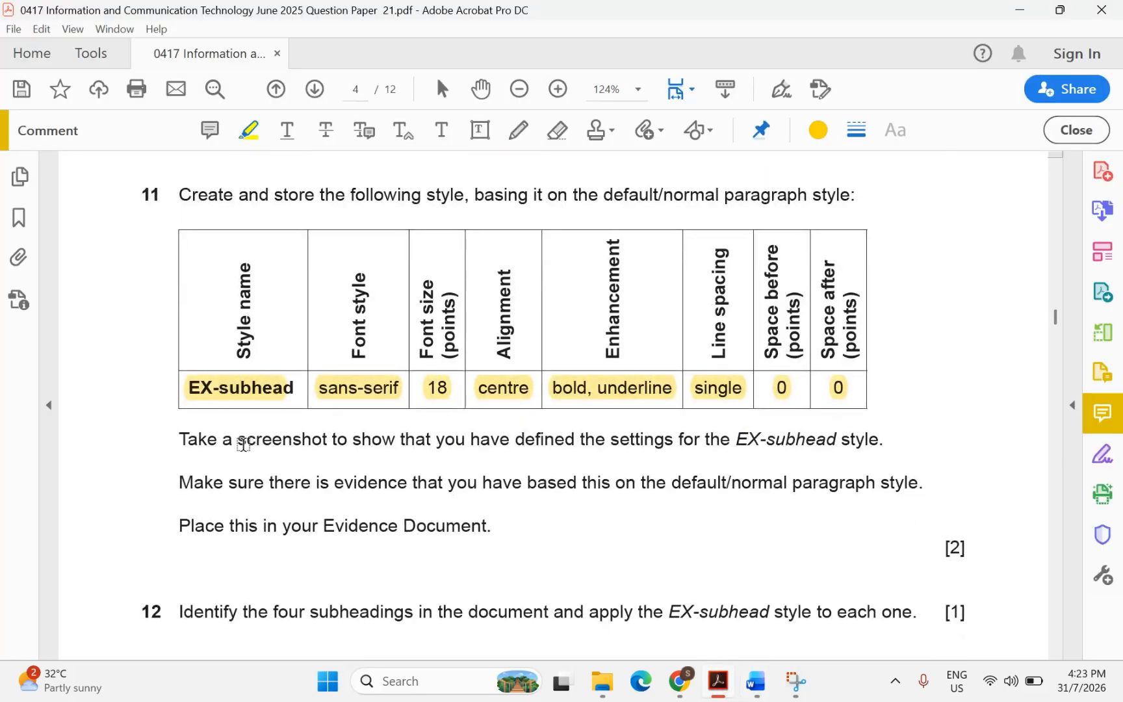
drag(247, 442, 327, 440)
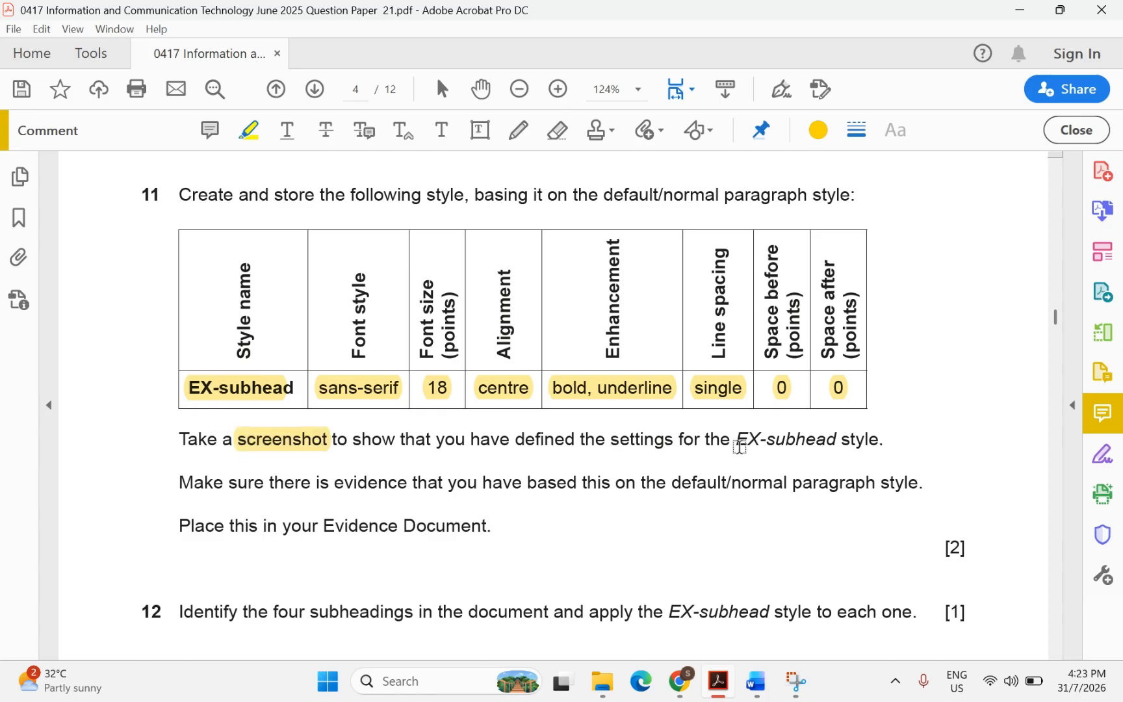
drag(733, 436, 839, 442)
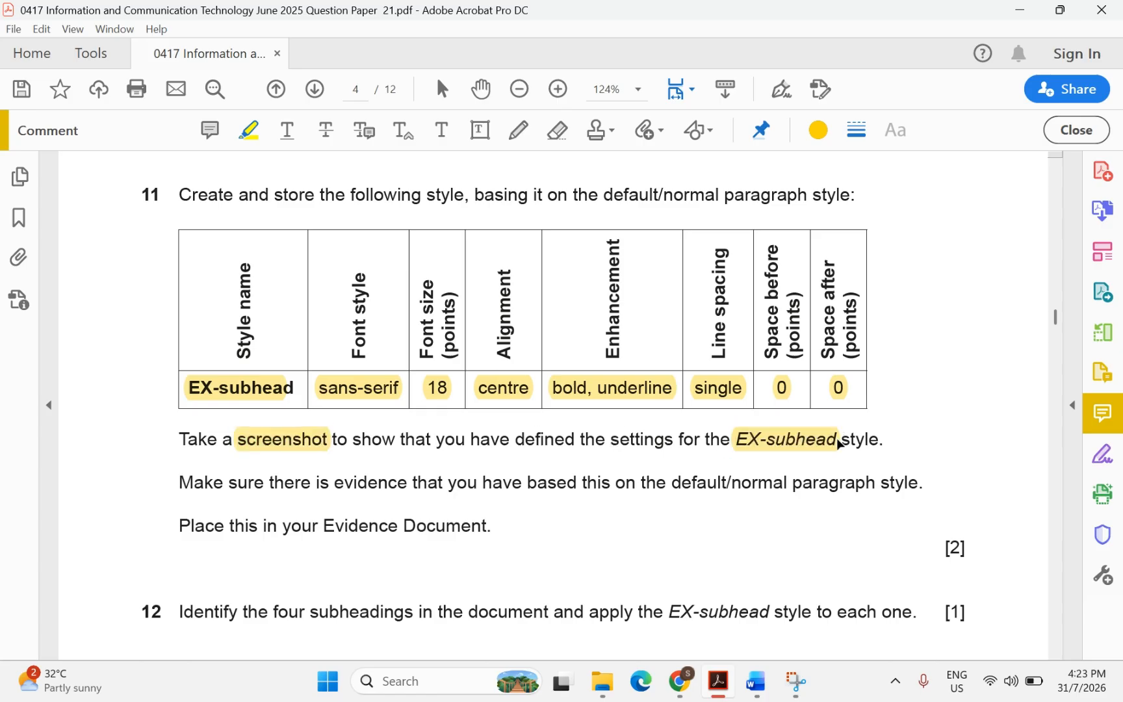
Highlight 'based this on the default/normal paragraph' and 'your Evidence Document', then return to ExamGuide
scroll(568, 499, down, 1)
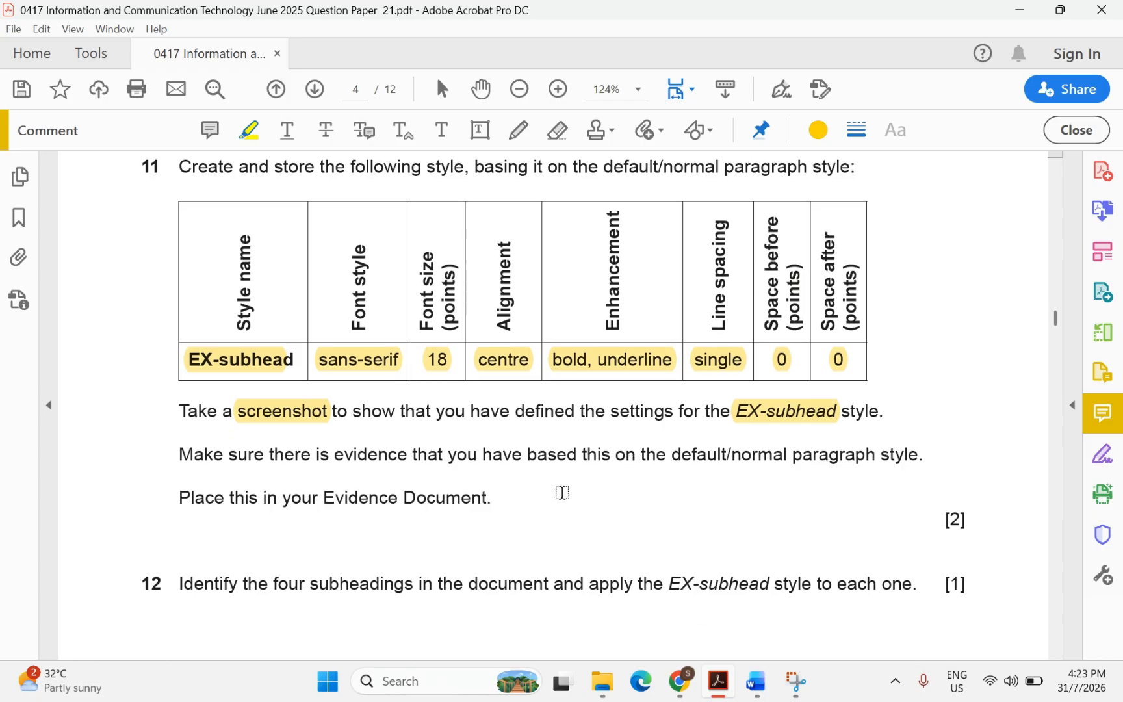
drag(530, 453, 807, 463)
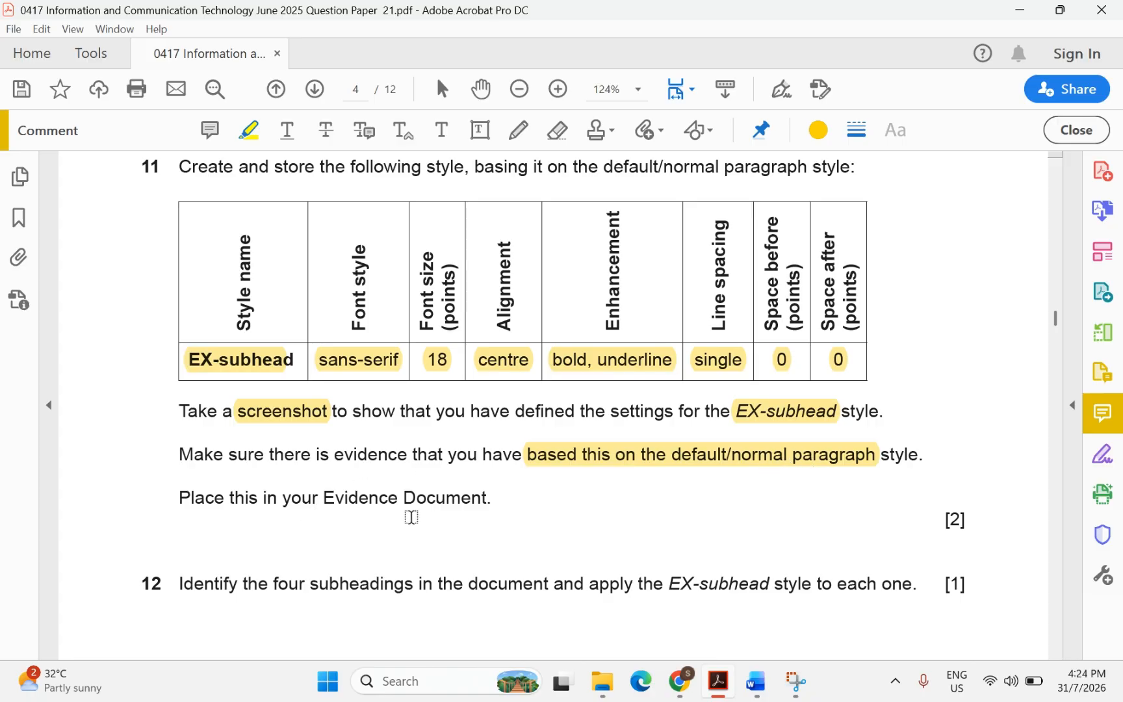
drag(312, 496, 467, 499)
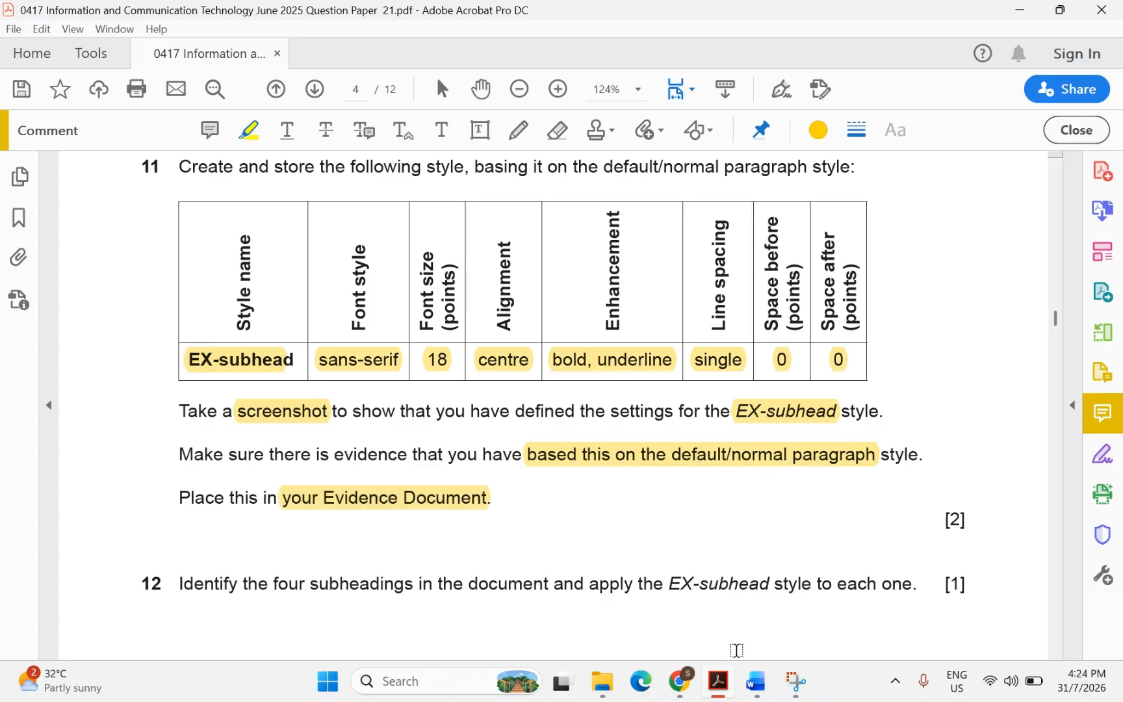
mouse_move(755, 682)
click(799, 619)
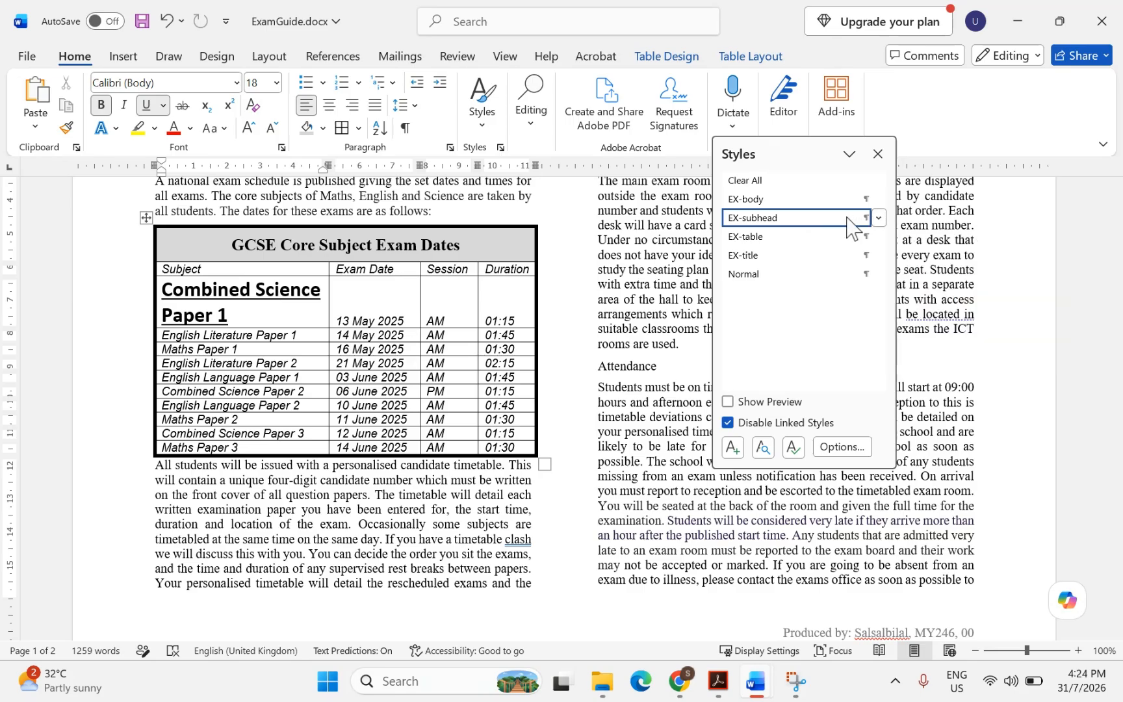
Open the Modify Style and Paragraph dialogs for EX-subhead so both are visible
click(879, 218)
click(743, 274)
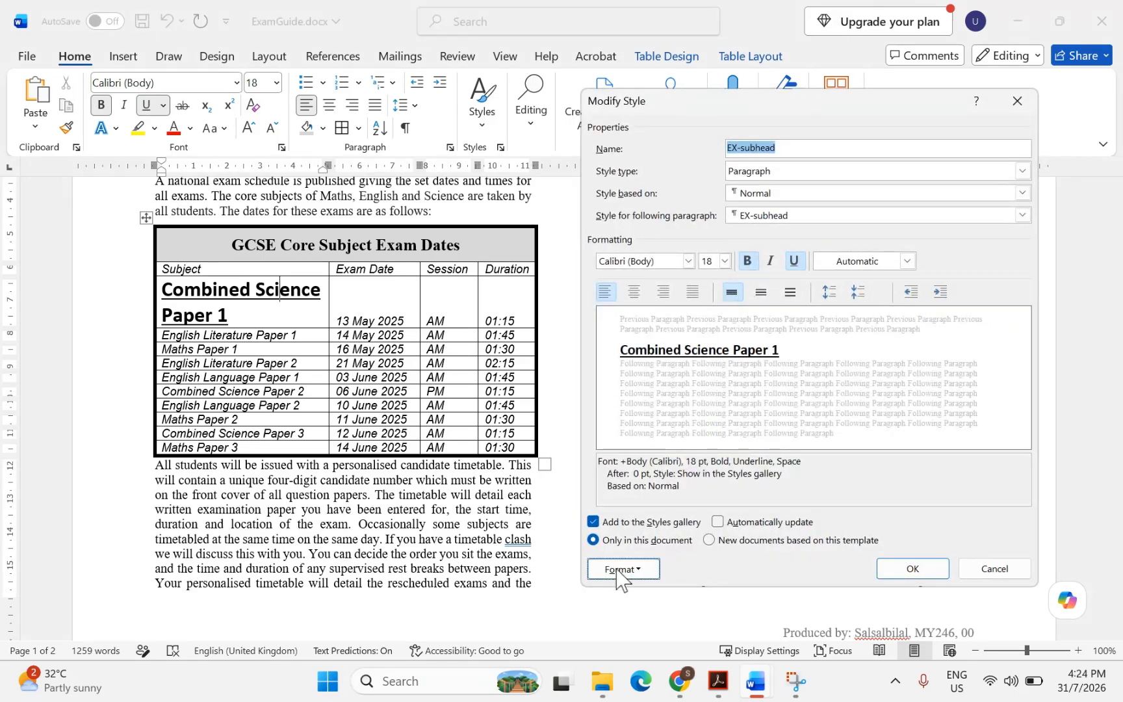
click(619, 570)
click(637, 400)
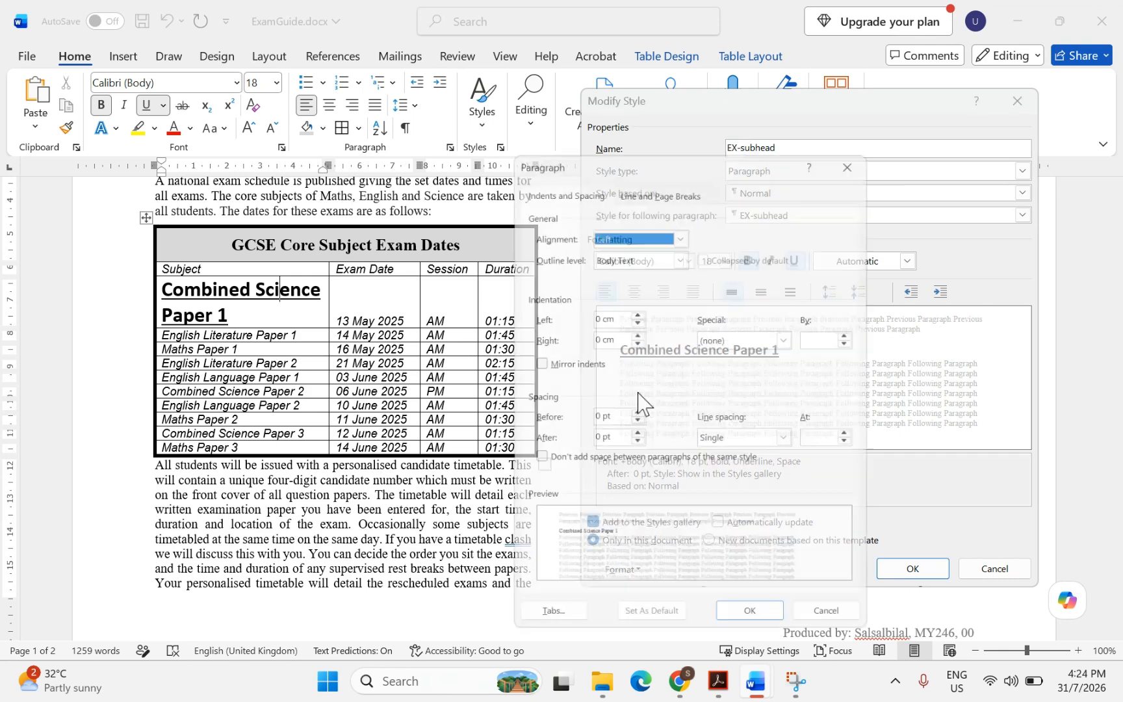
drag(682, 158, 375, 93)
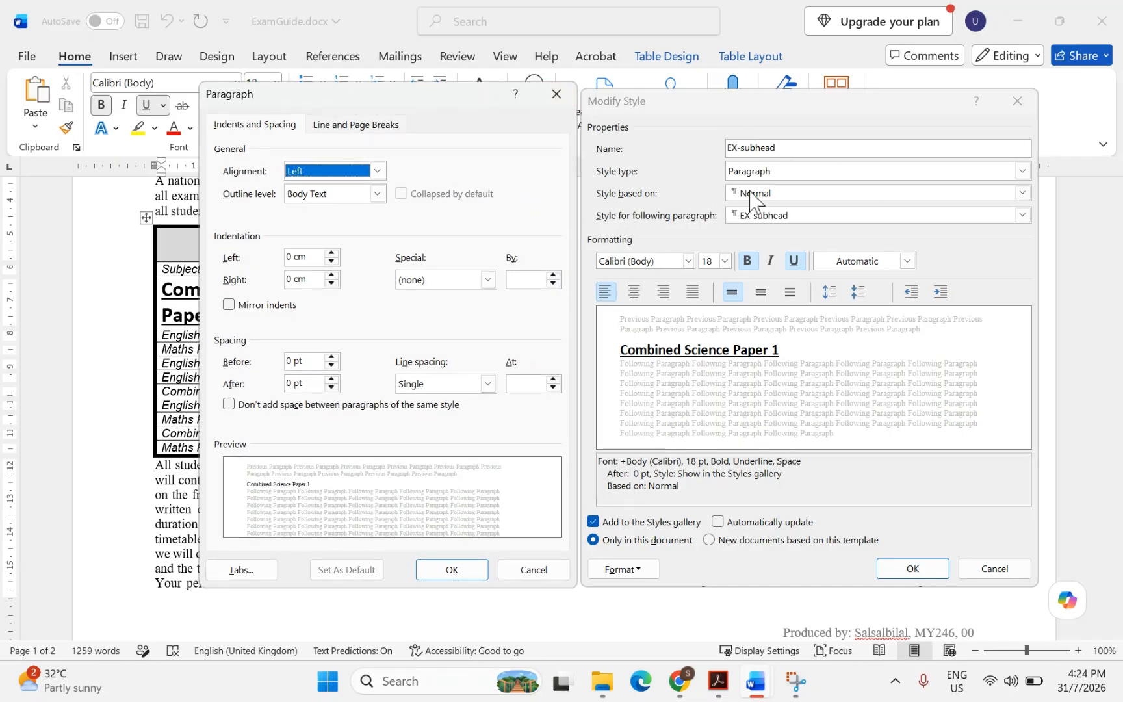
Snip both EX-subhead dialogs with Snipping Tool, then confirm the Paragraph settings
click(796, 682)
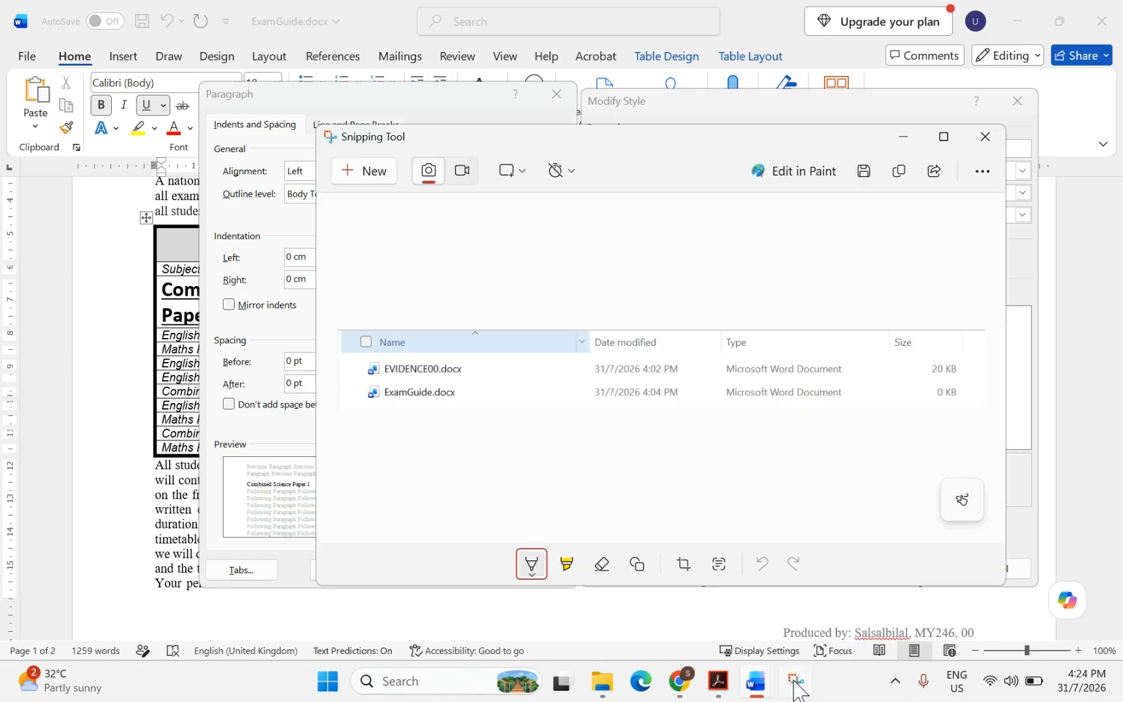
click(354, 180)
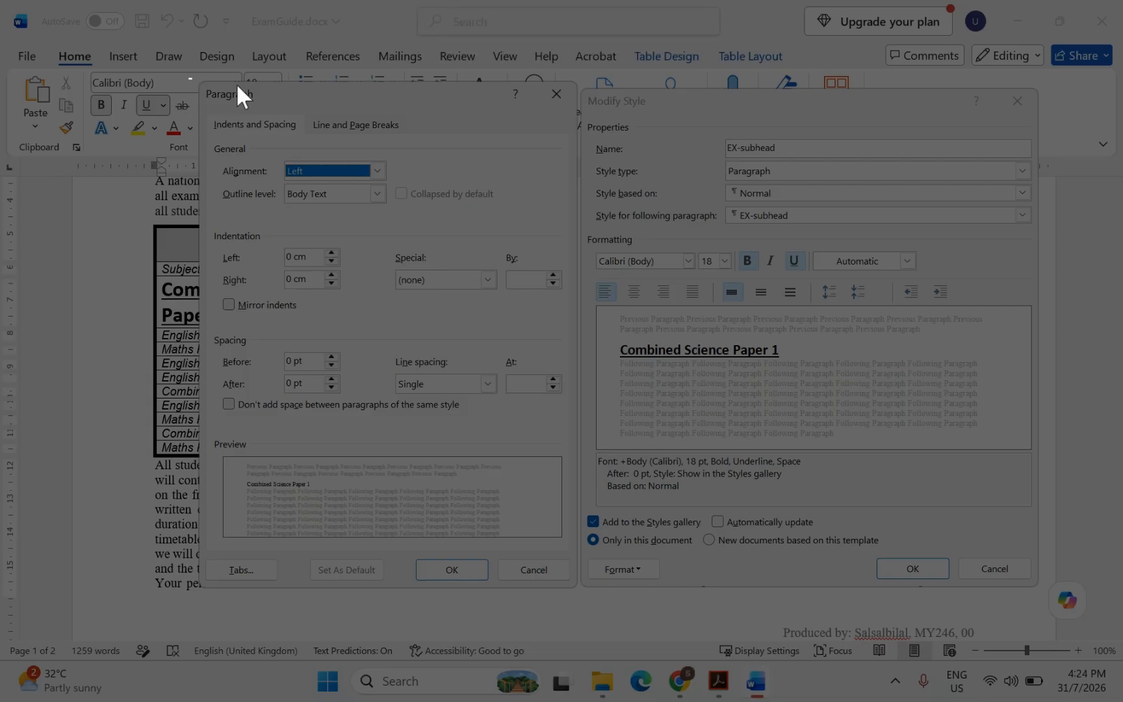
drag(187, 78, 1043, 589)
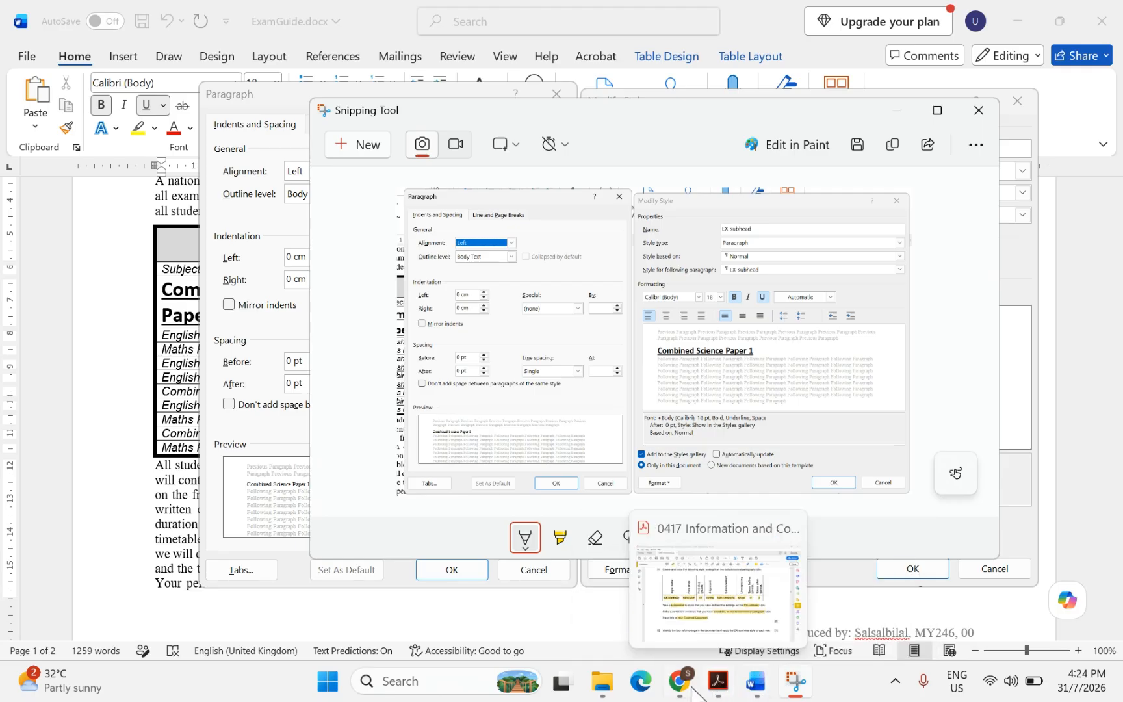
click(760, 683)
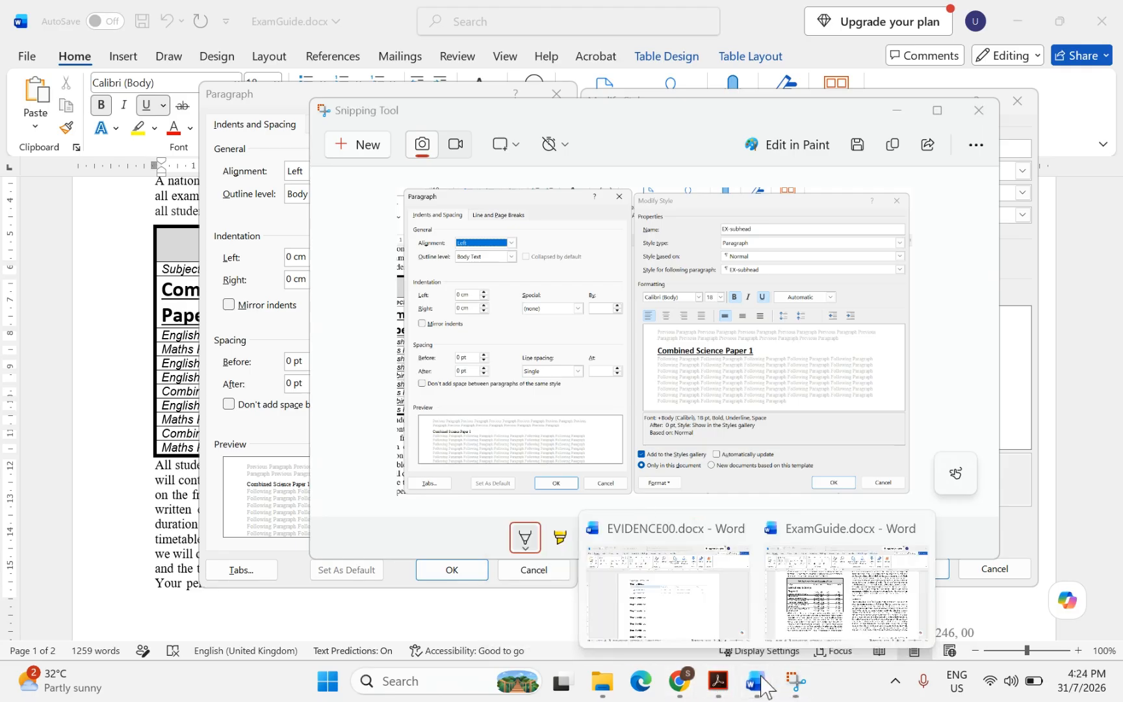
mouse_move(676, 617)
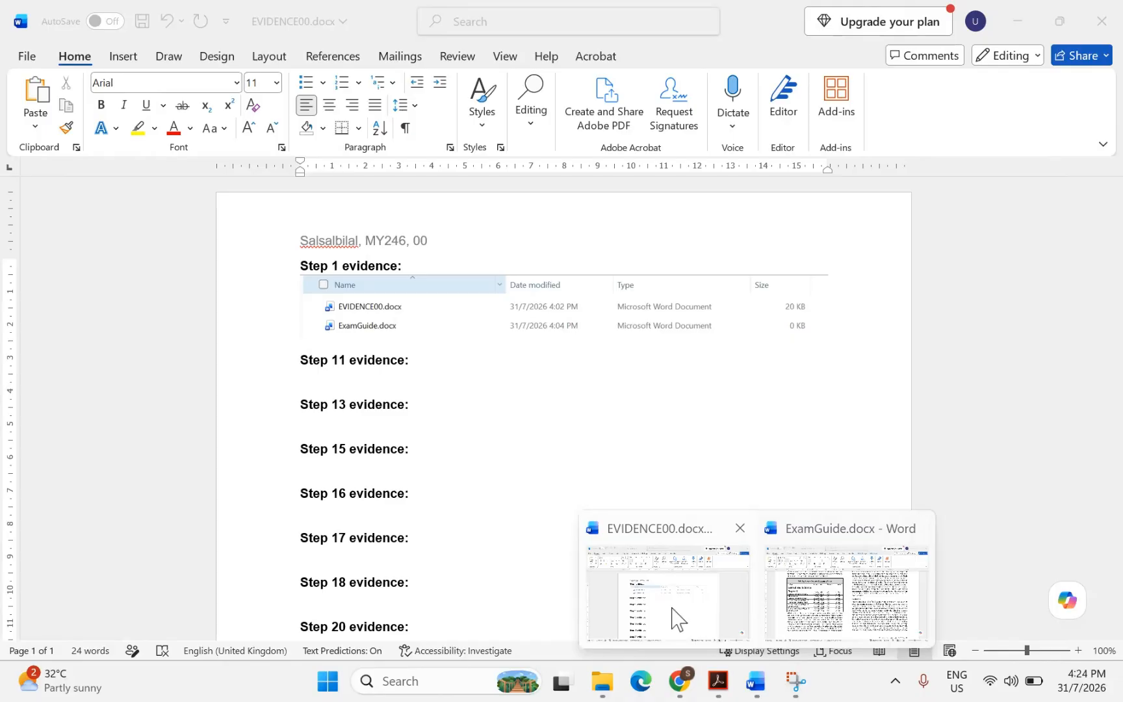
click(845, 592)
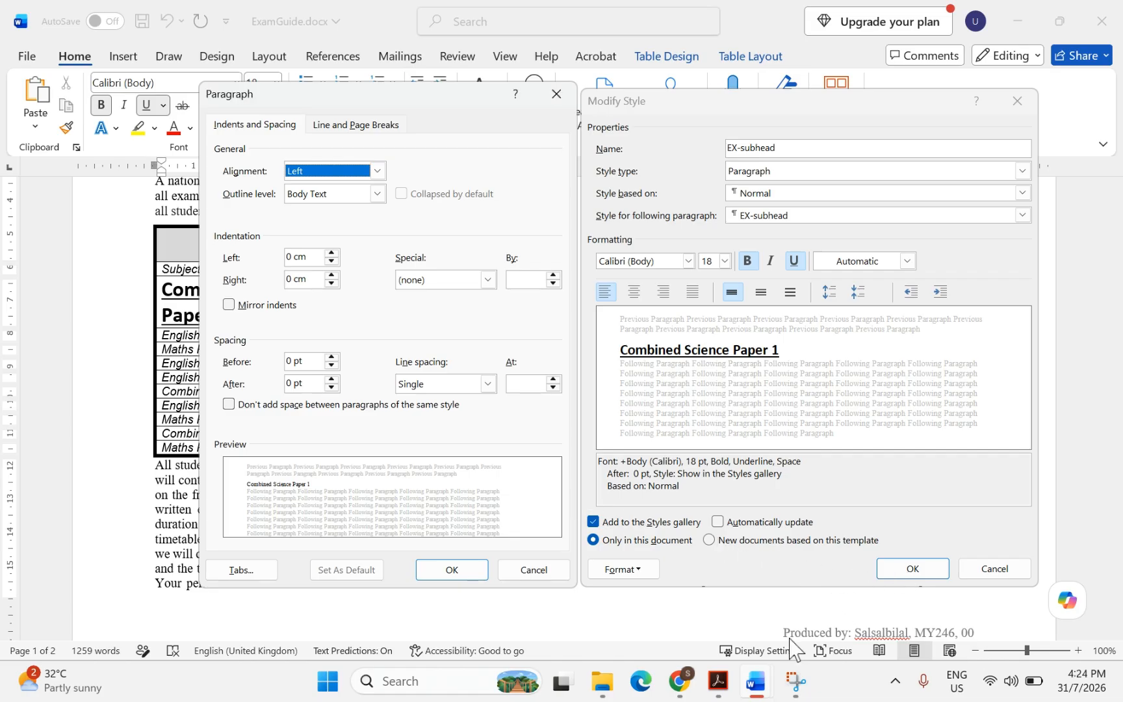
click(447, 571)
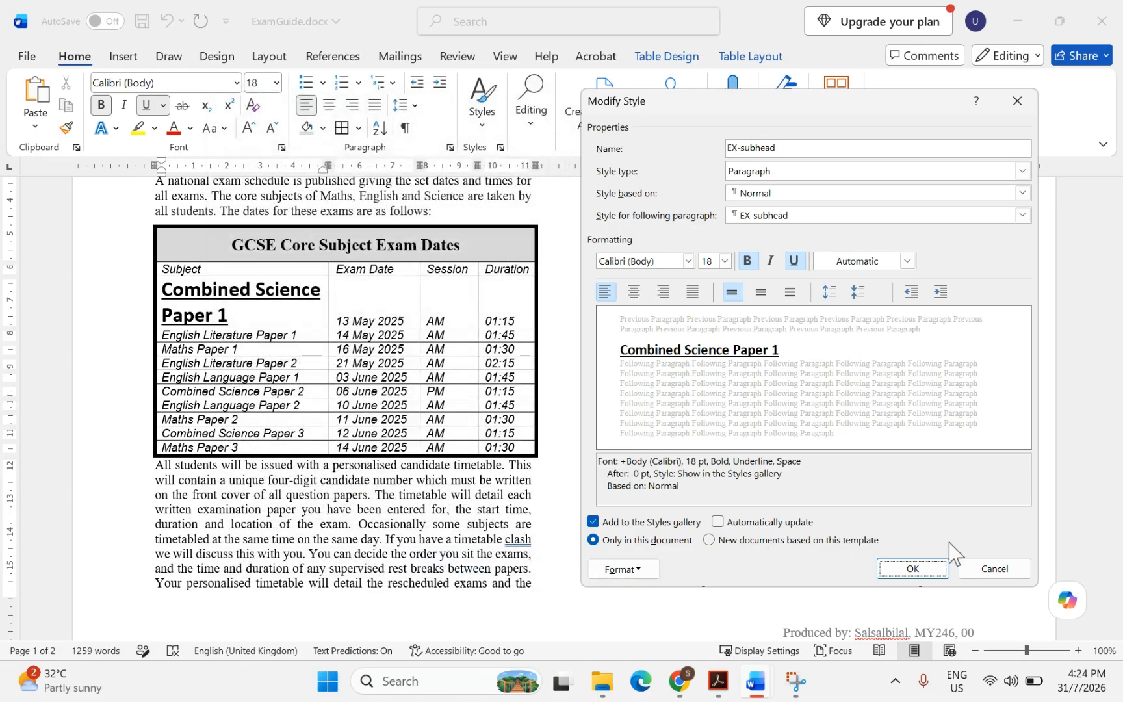
Close Modify Style and paste the style screenshot under Step 11 evidence in EVIDENCE00.docx
click(911, 568)
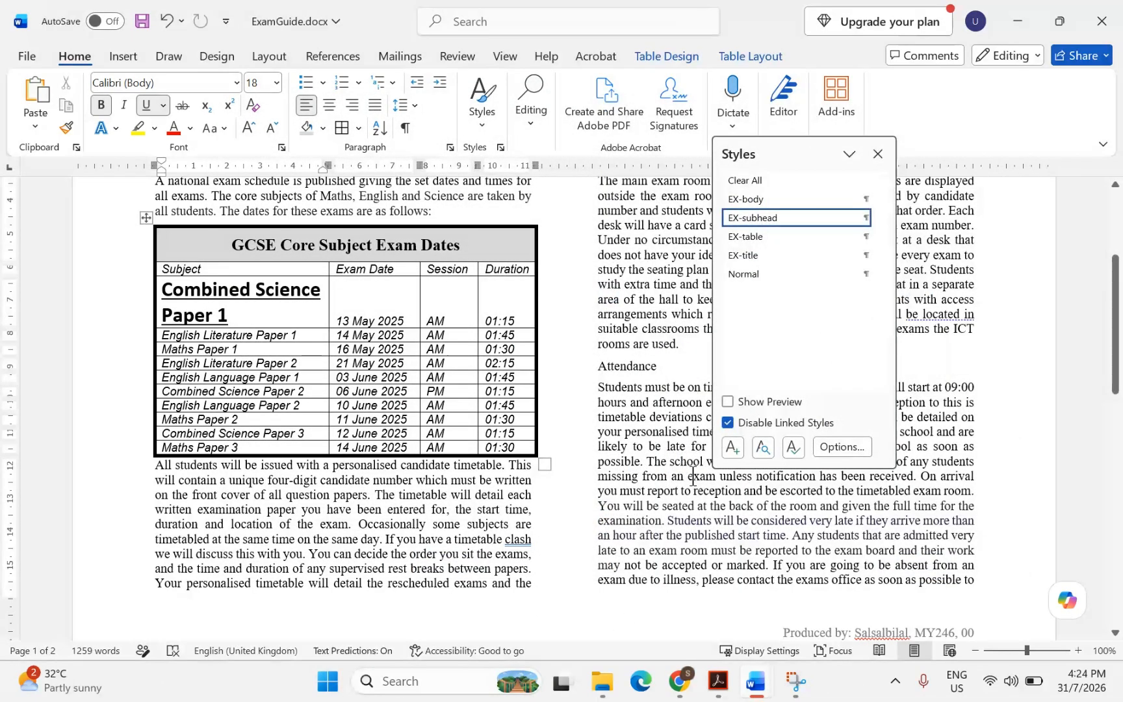
mouse_move(756, 681)
click(689, 611)
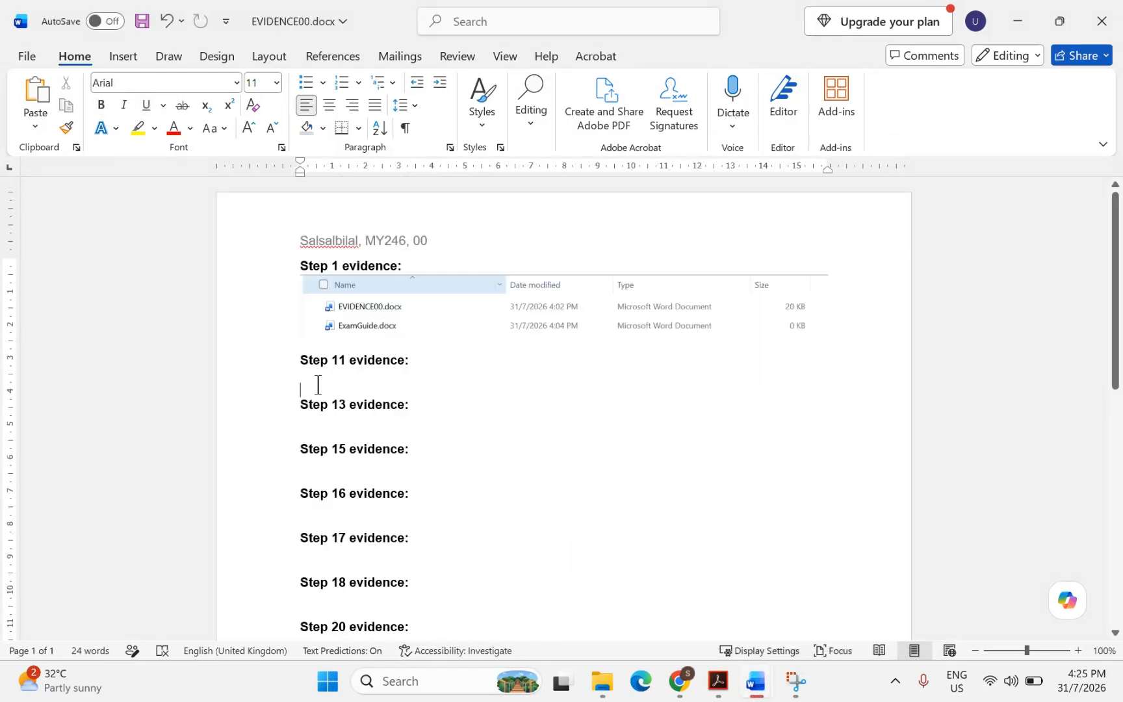
key(ctrl+v)
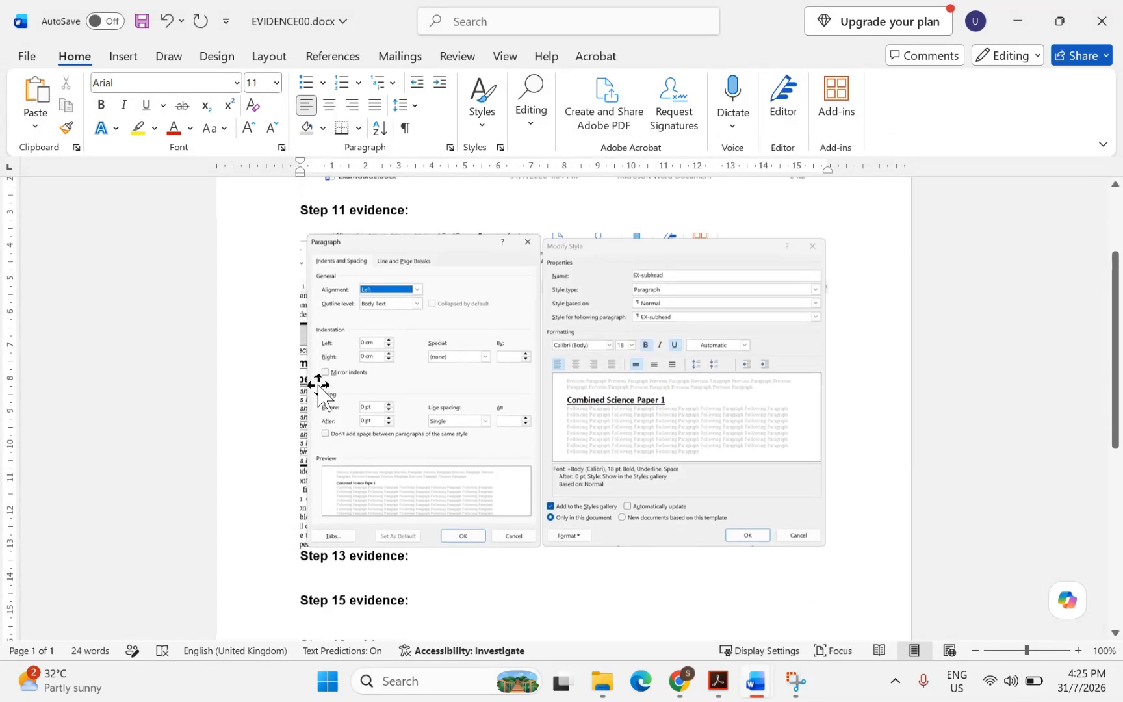
Highlight 'four subheadings' and 'the EX-subhead' in question 12, then return to ExamGuide
click(718, 683)
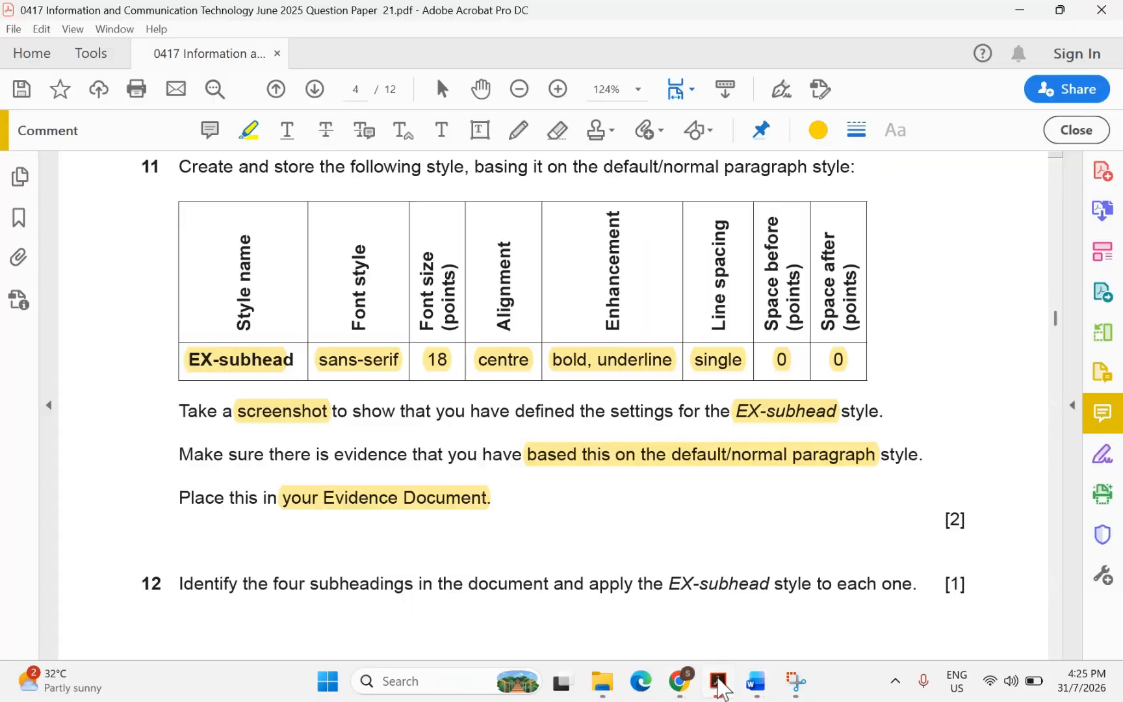
scroll(542, 520, down, 5)
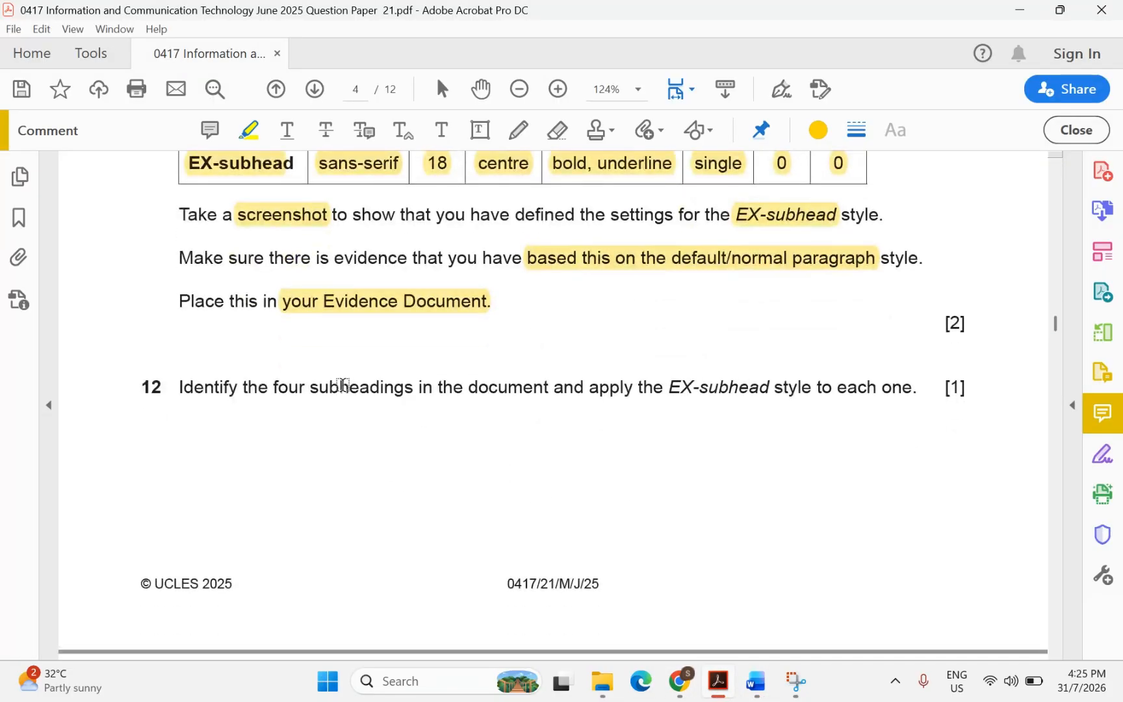
drag(270, 389, 413, 393)
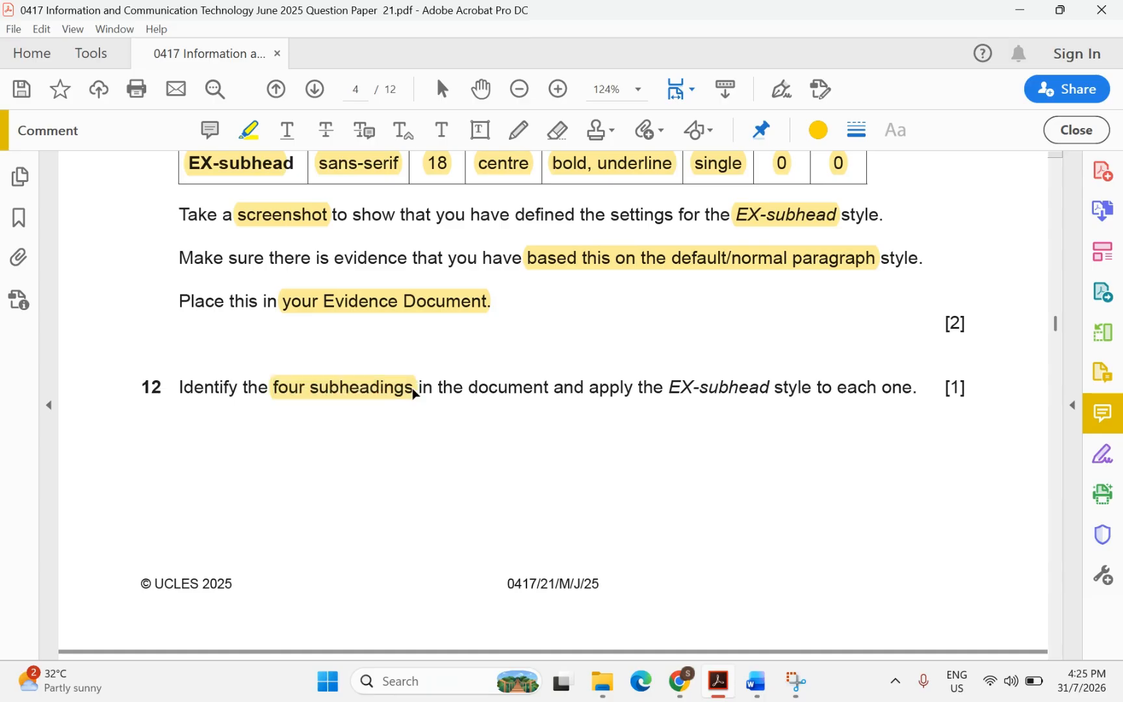
drag(651, 397, 761, 400)
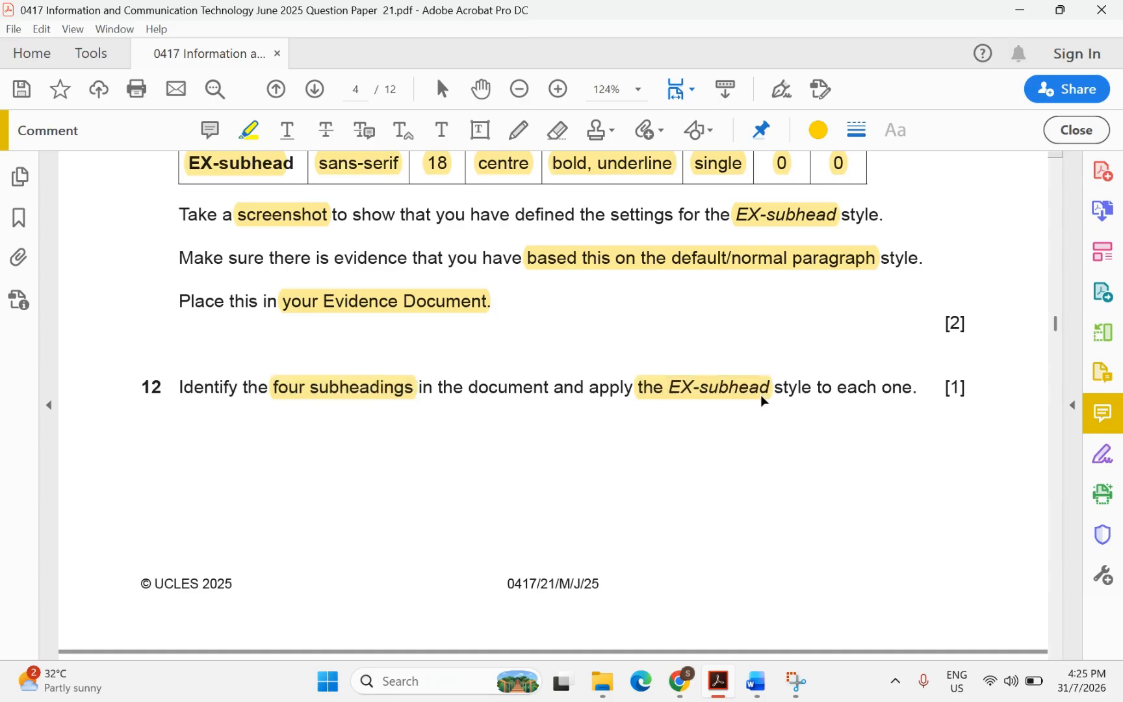
mouse_move(758, 679)
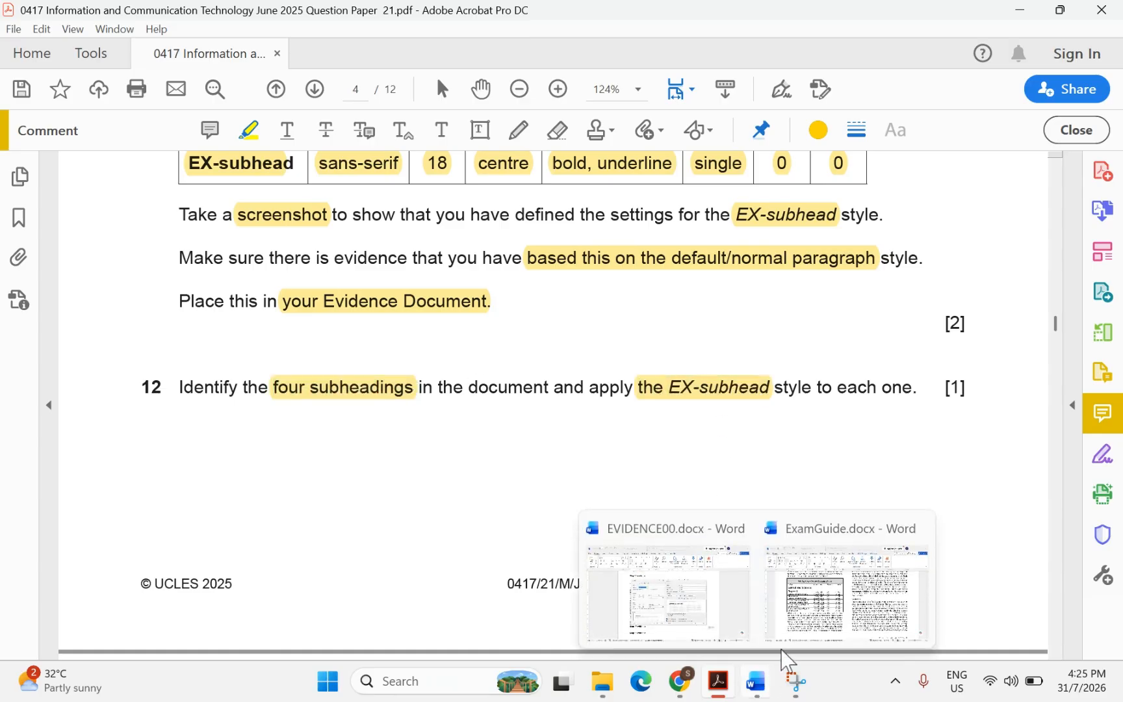
click(816, 583)
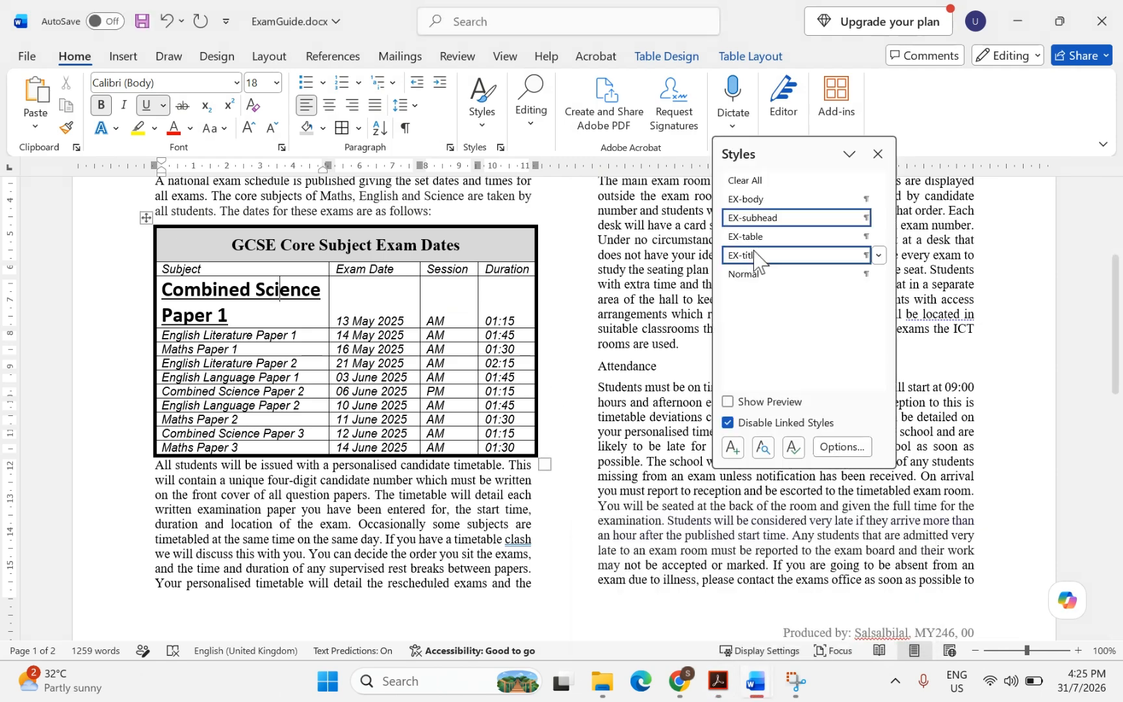
Apply the EX-subhead style to the General and Attendance subheadings
scroll(587, 278, up, 5)
scroll(588, 277, down, 2)
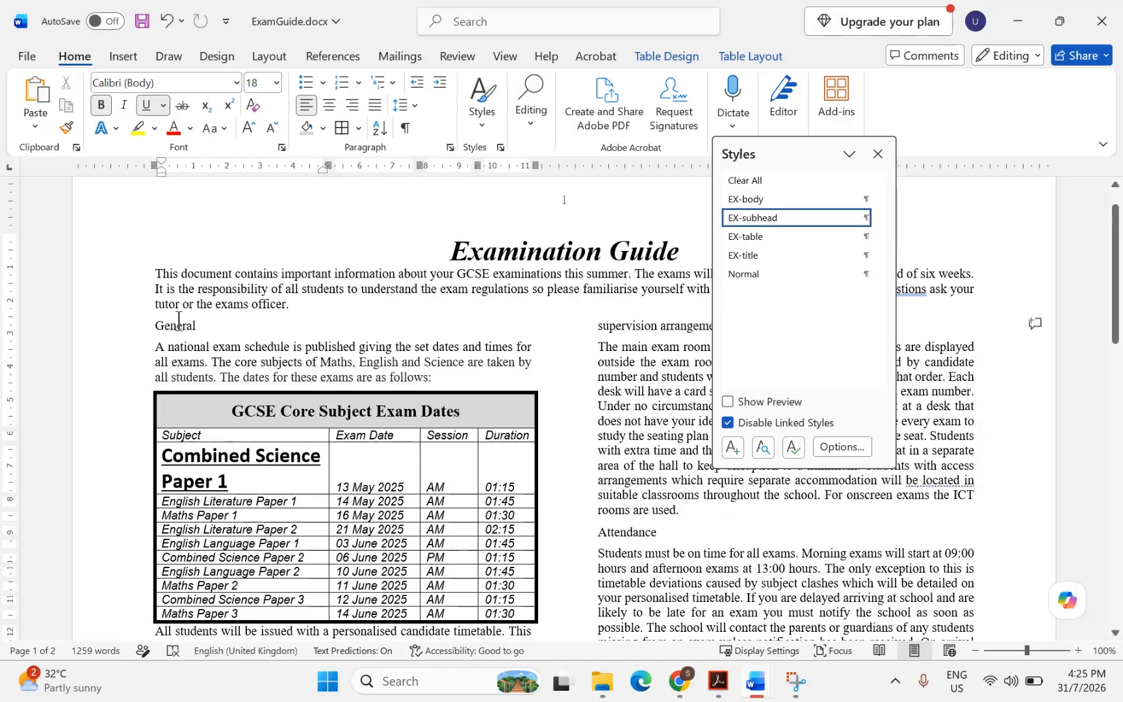
double_click(159, 323)
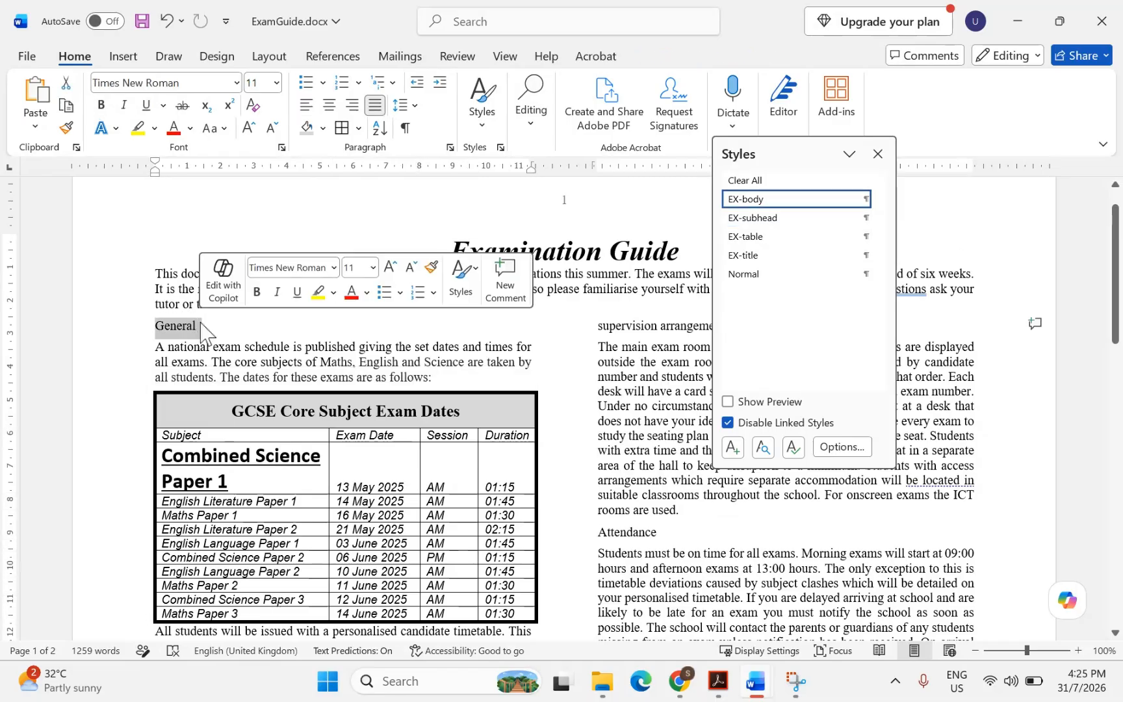
click(743, 218)
scroll(509, 383, down, 3)
scroll(508, 383, down, 3)
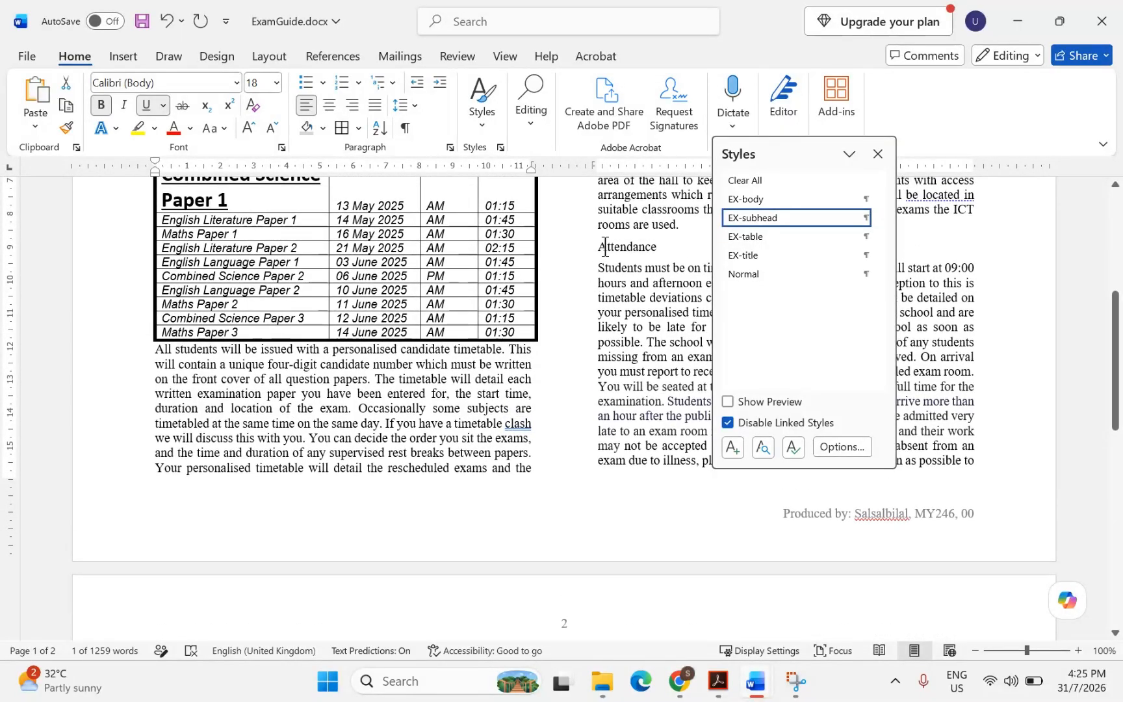
double_click(611, 247)
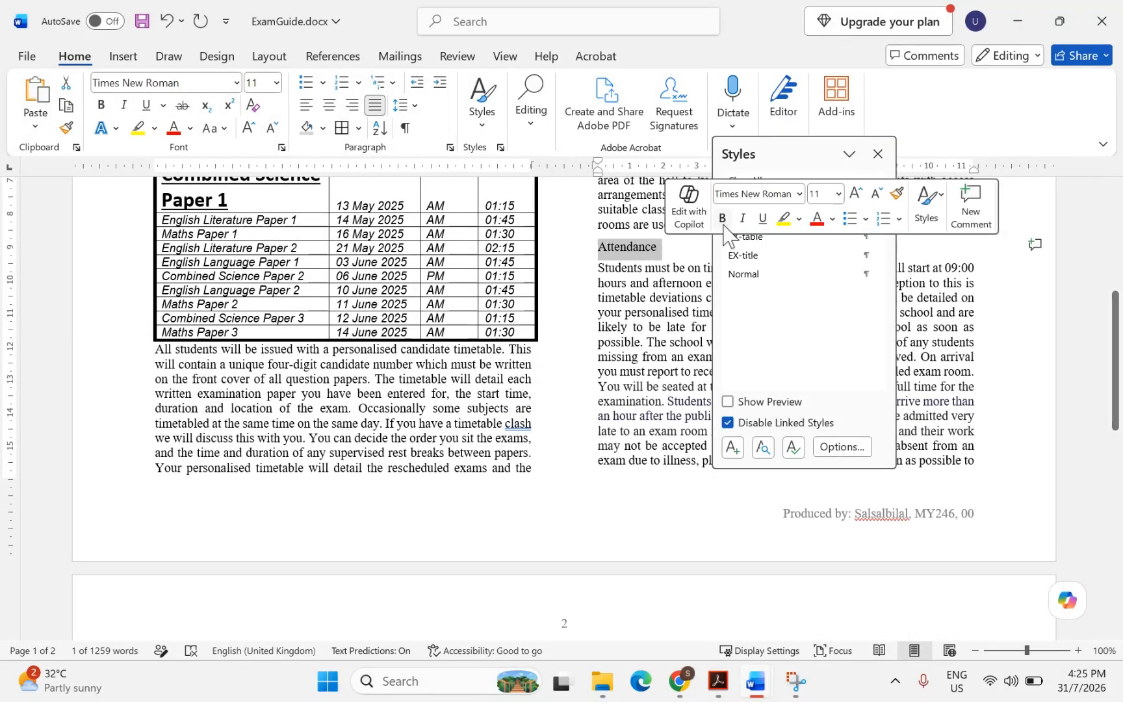
click(636, 247)
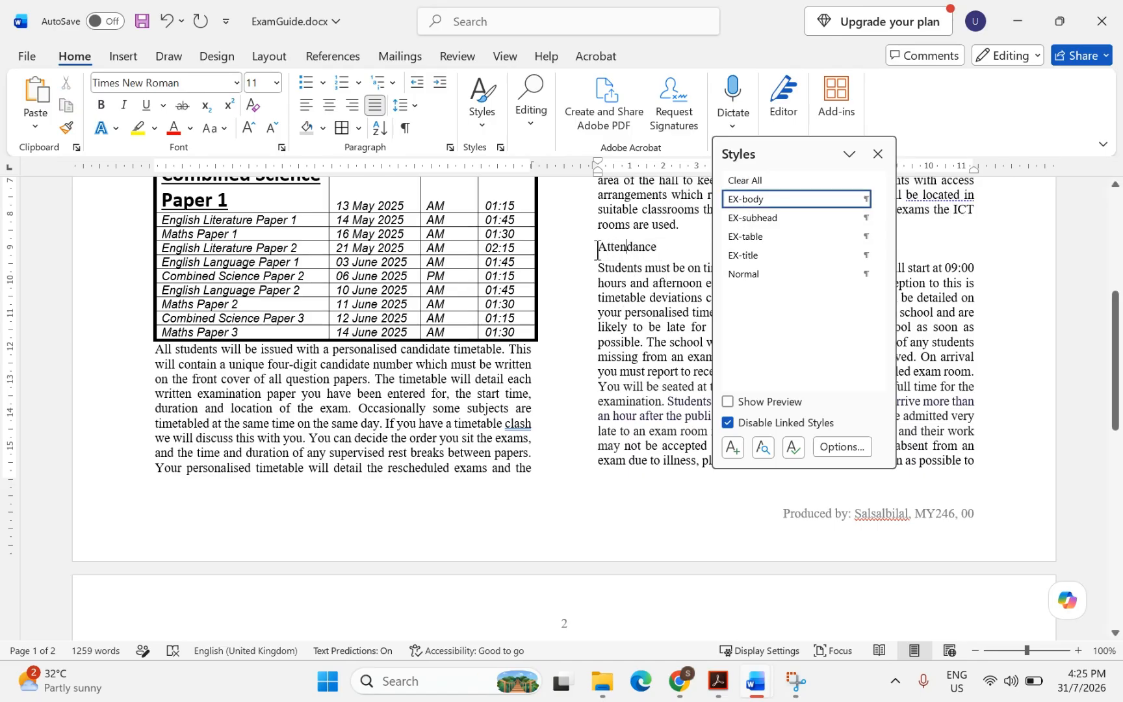
drag(600, 249, 661, 250)
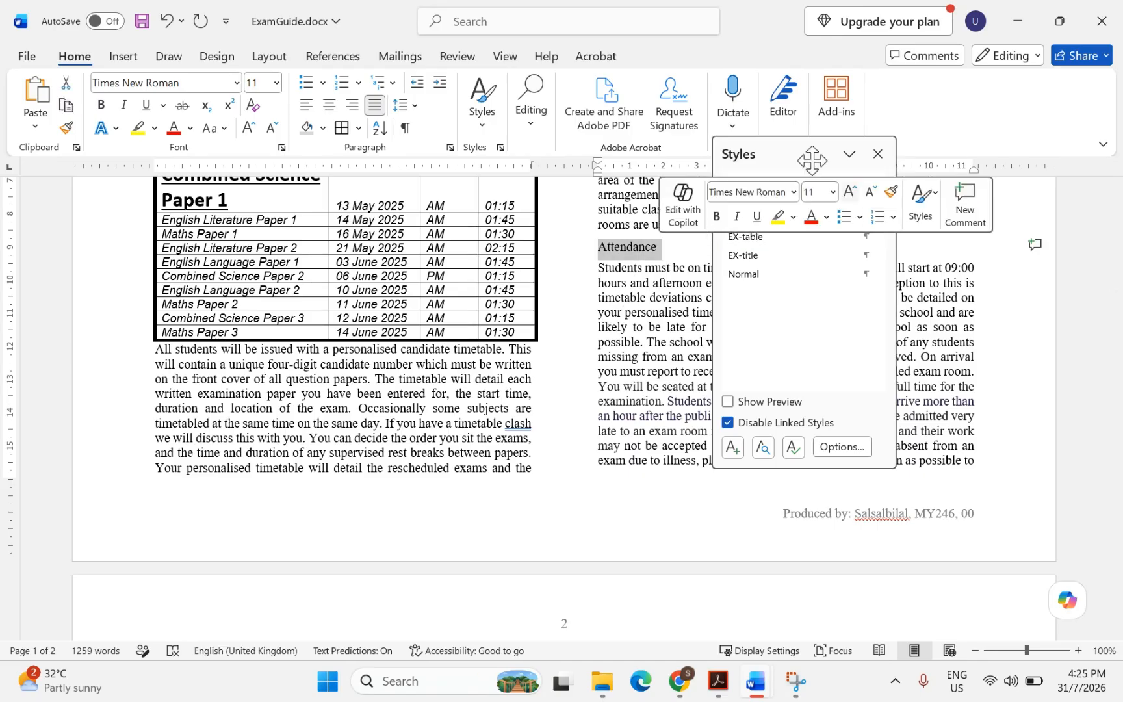
click(751, 218)
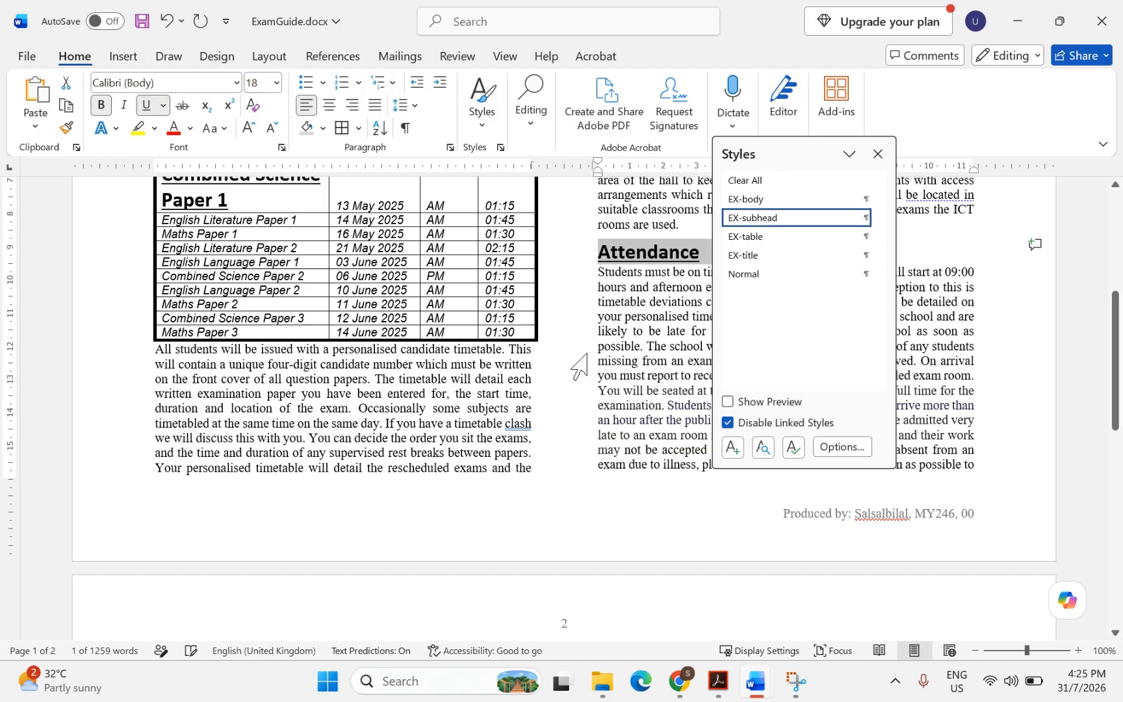
Apply the EX-subhead style to the Exam Room and Special Arrangements subheadings
scroll(579, 368, down, 4)
scroll(576, 364, down, 1)
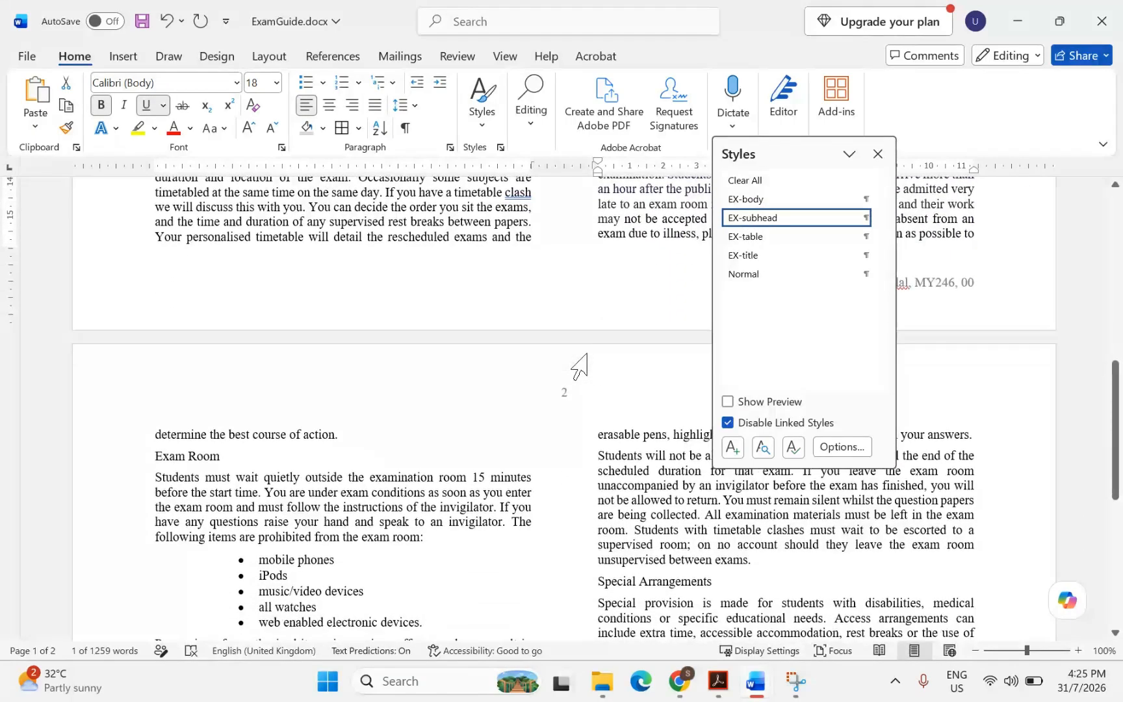
click(167, 458)
drag(156, 458, 226, 458)
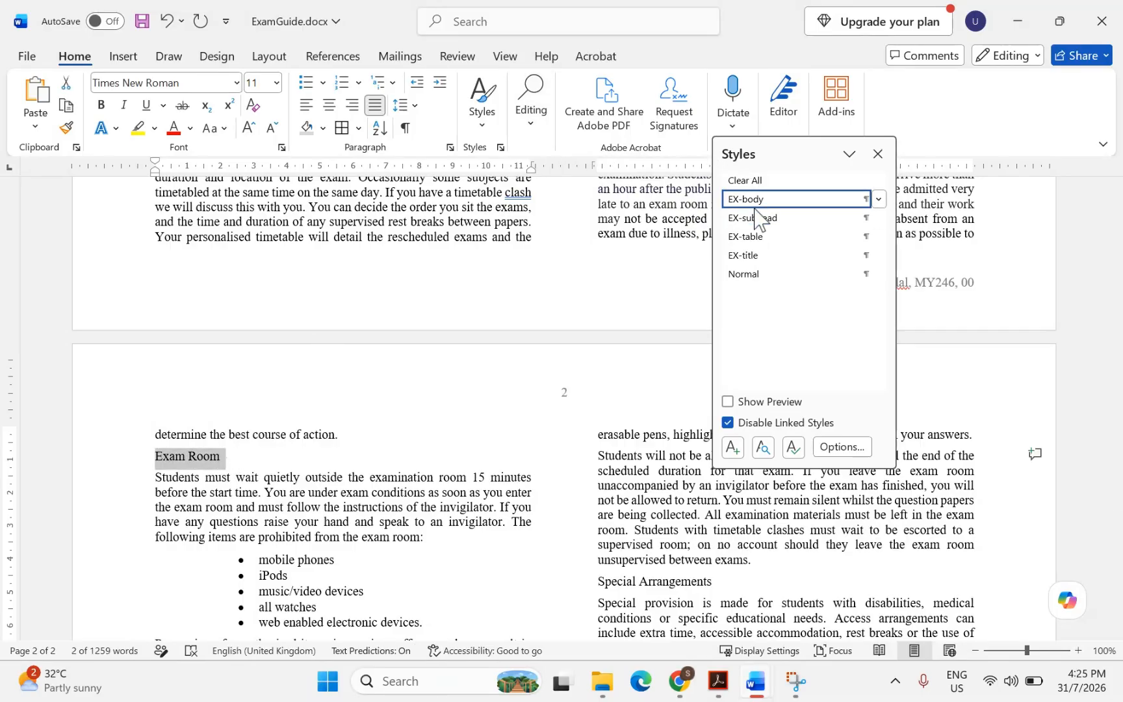
click(752, 219)
scroll(517, 417, down, 9)
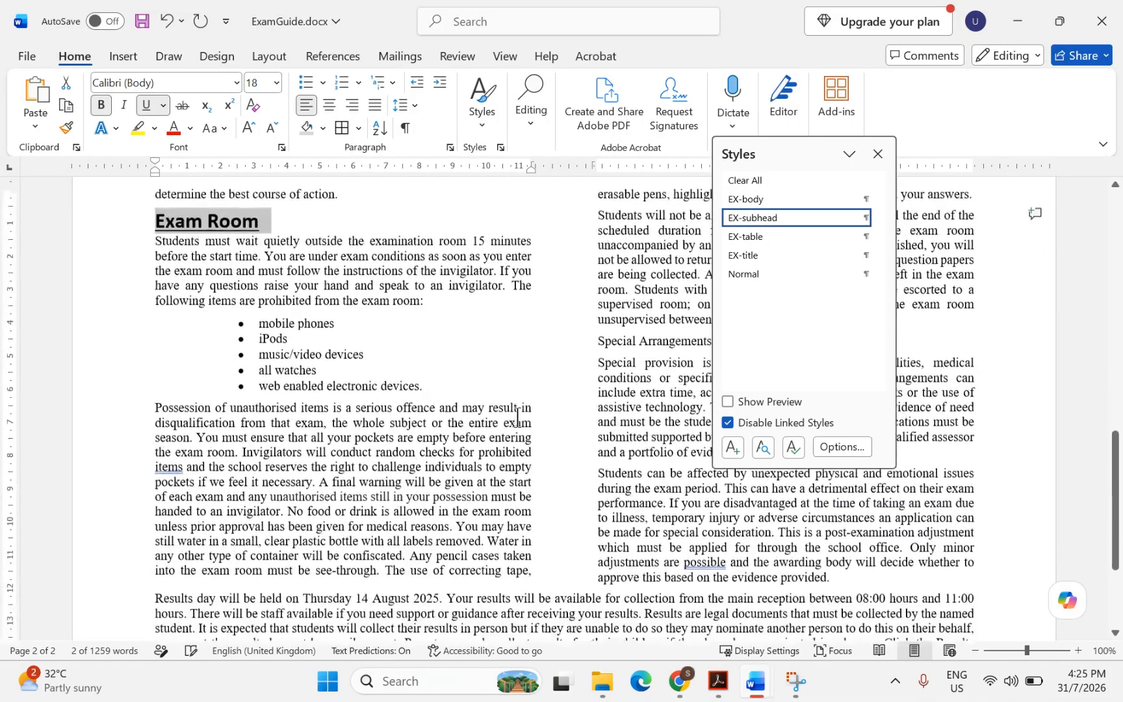
scroll(517, 417, up, 2)
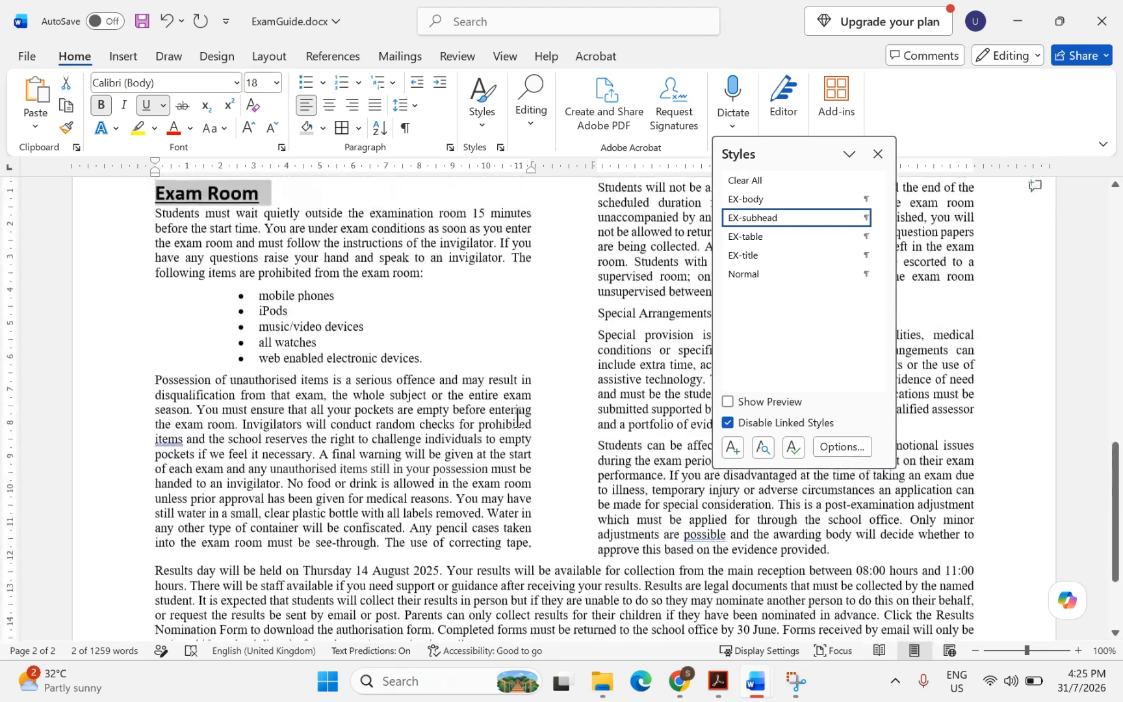
drag(771, 145, 894, 169)
drag(595, 318, 708, 319)
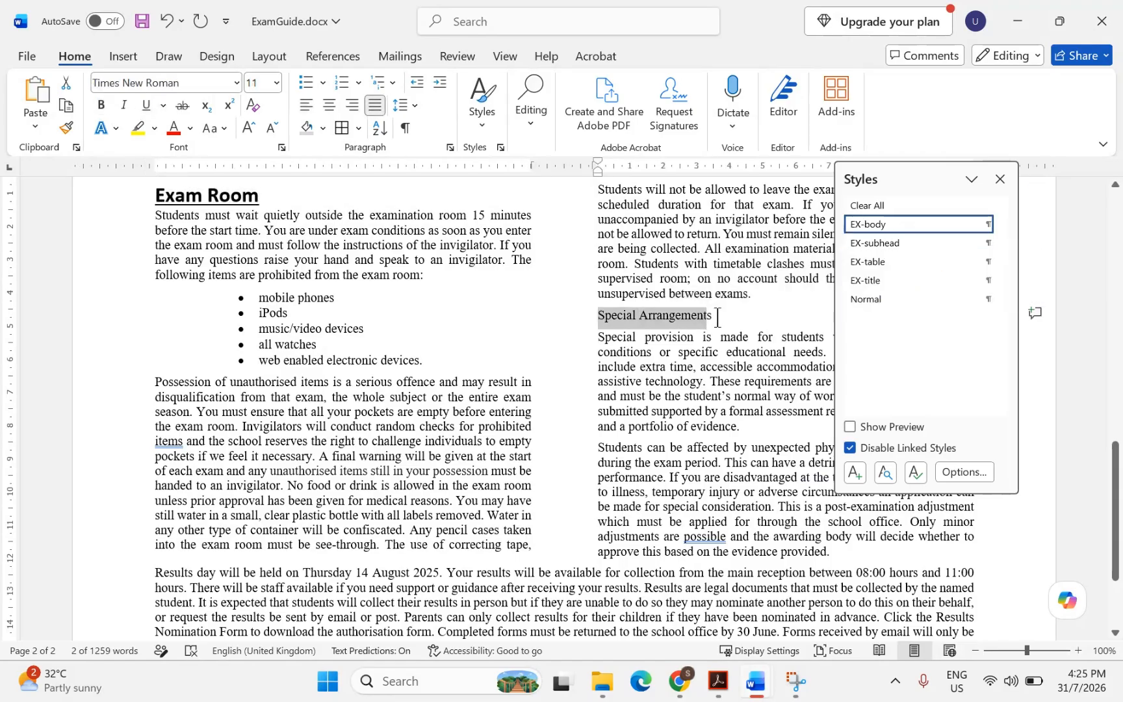
triple_click(717, 318)
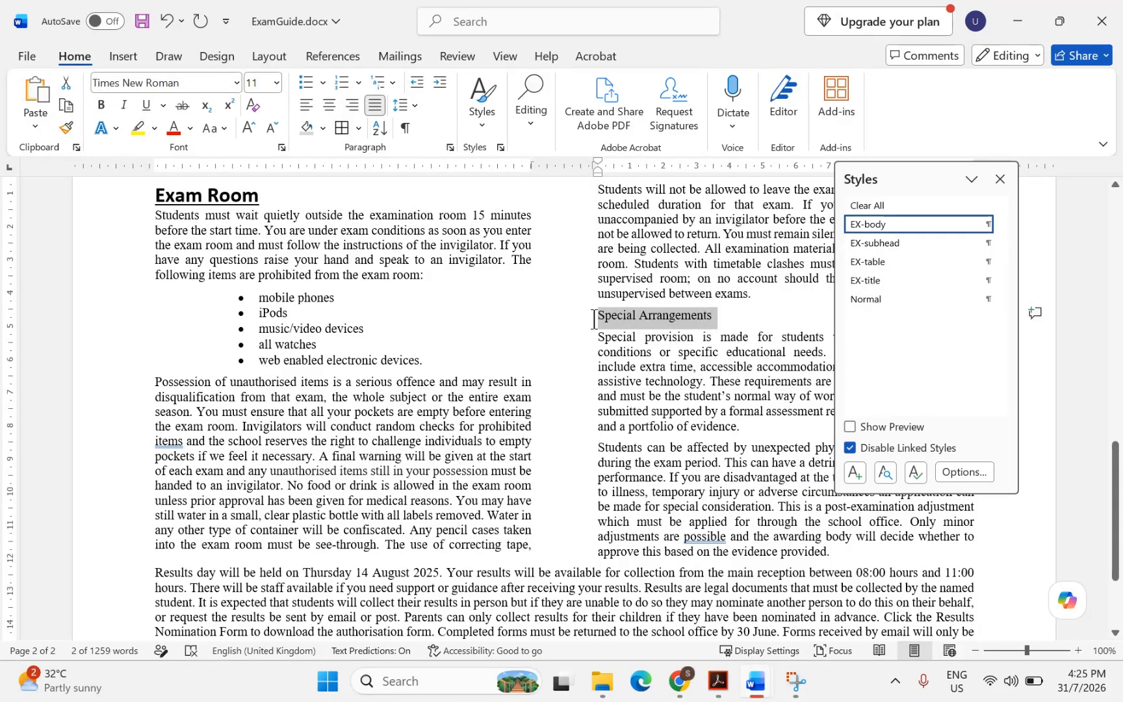
click(889, 243)
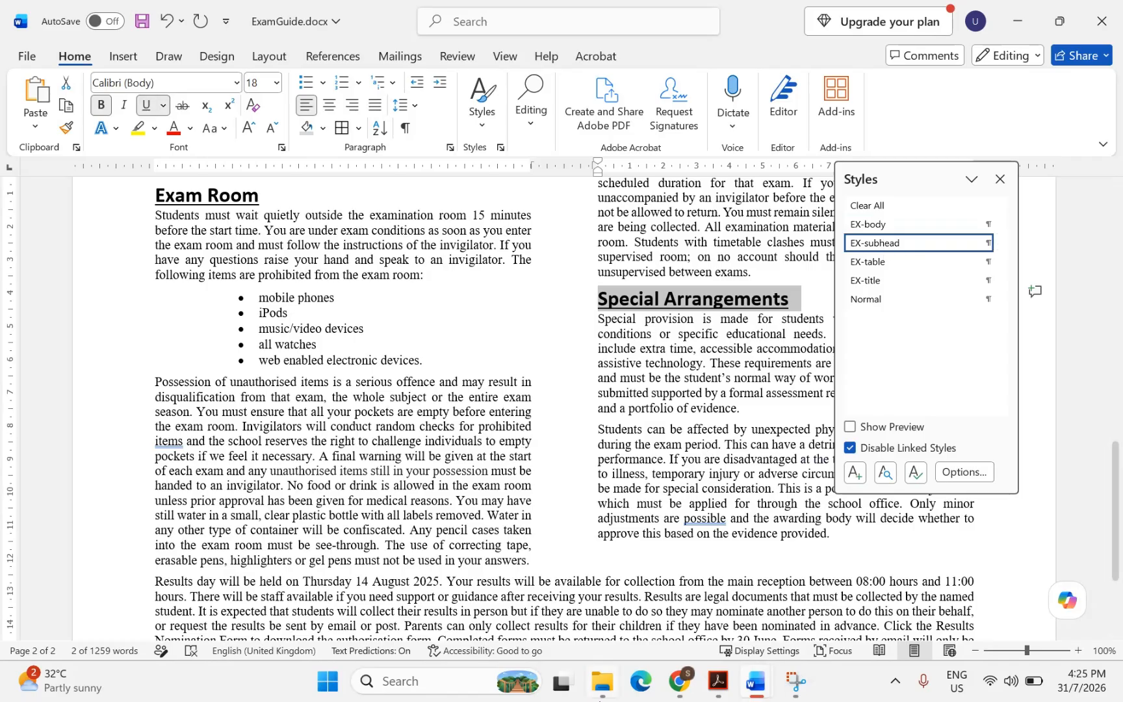
Highlight 'last paragraph', 'Results Nomination Form', 'clicked' and 'j2521results.rtf' in question 13
click(717, 684)
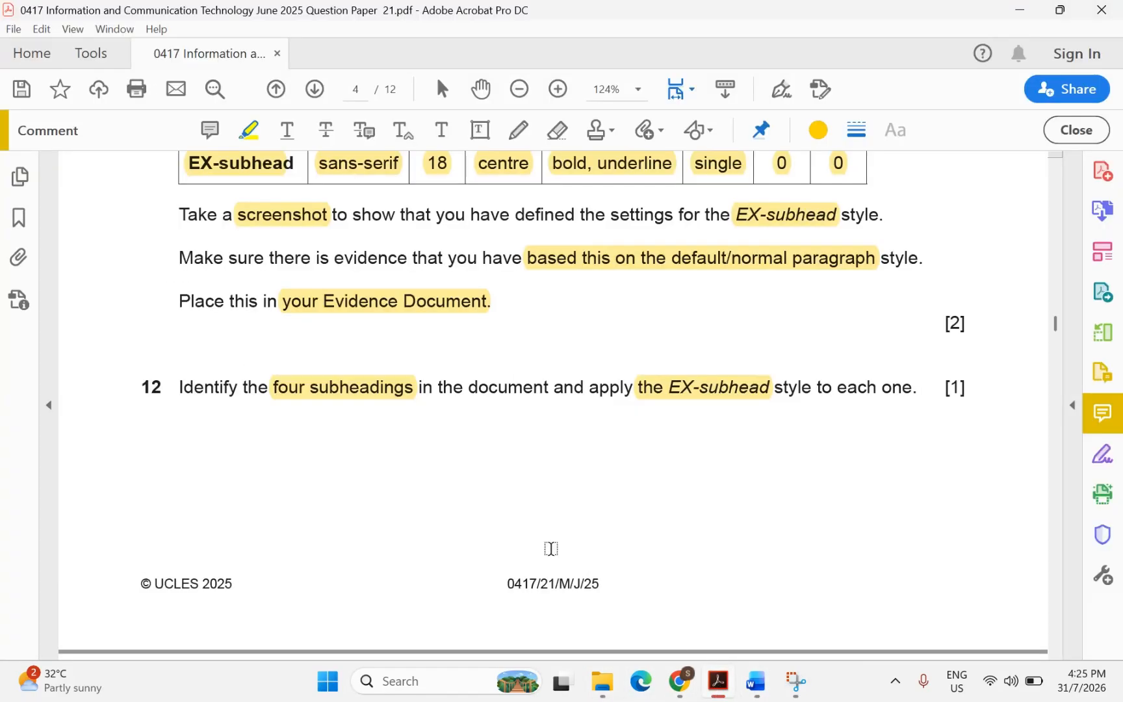
scroll(363, 439, down, 7)
scroll(368, 439, down, 1)
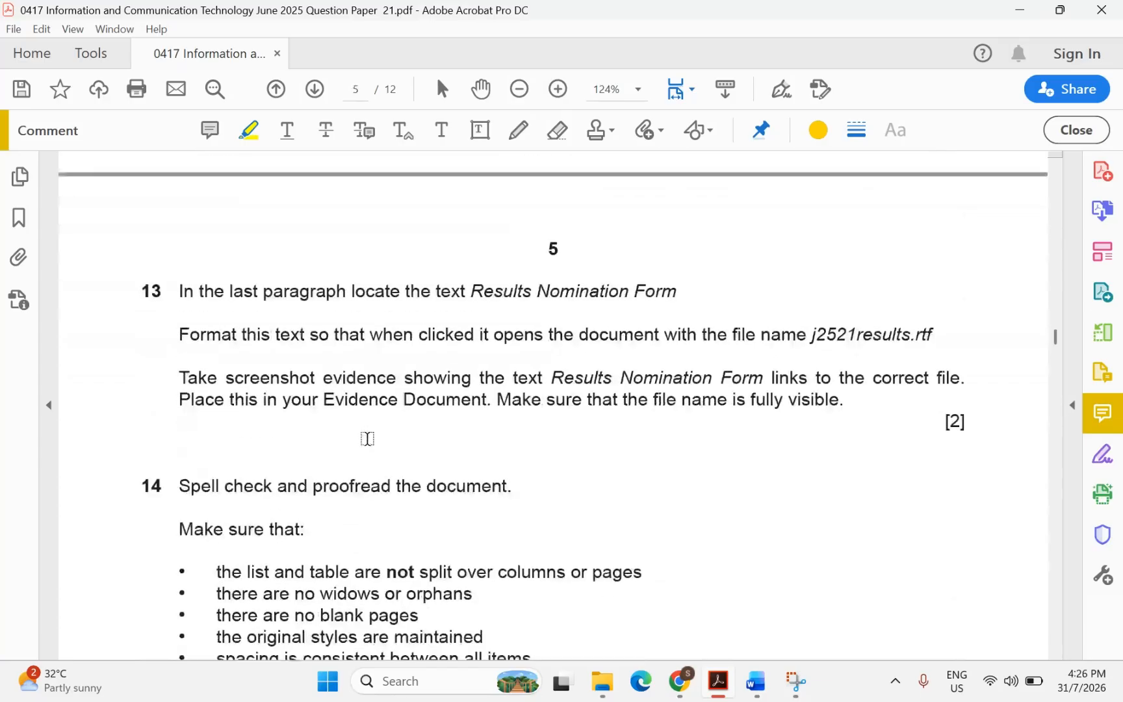
drag(229, 292, 346, 293)
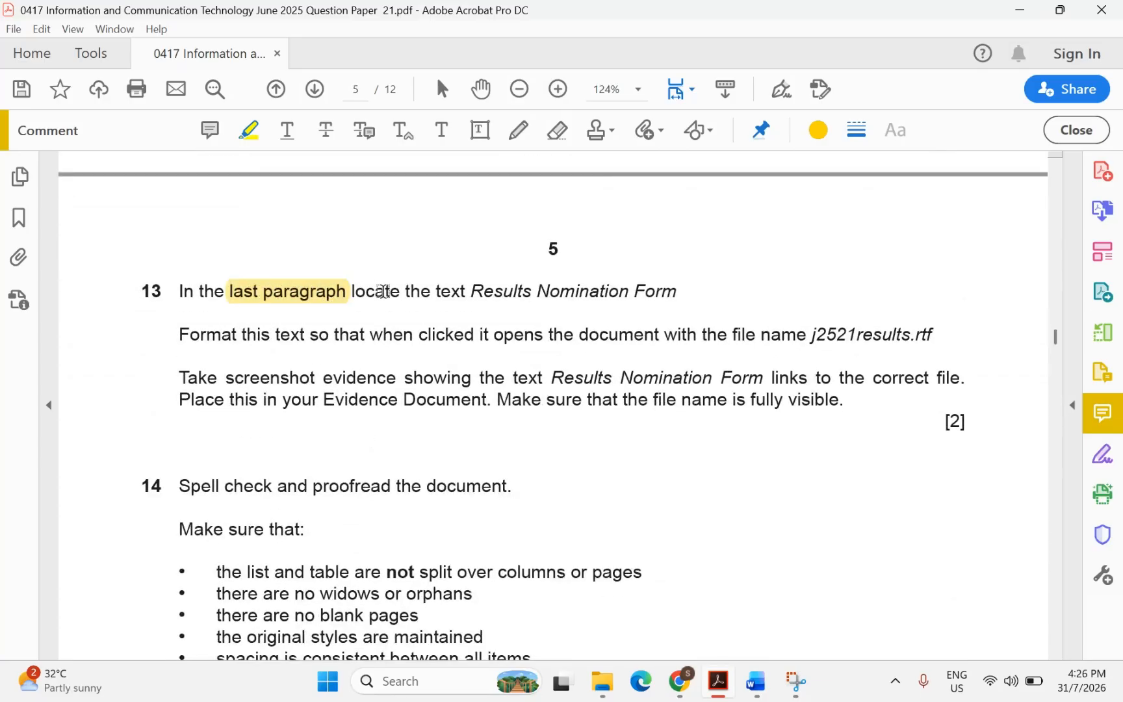
drag(472, 289, 639, 288)
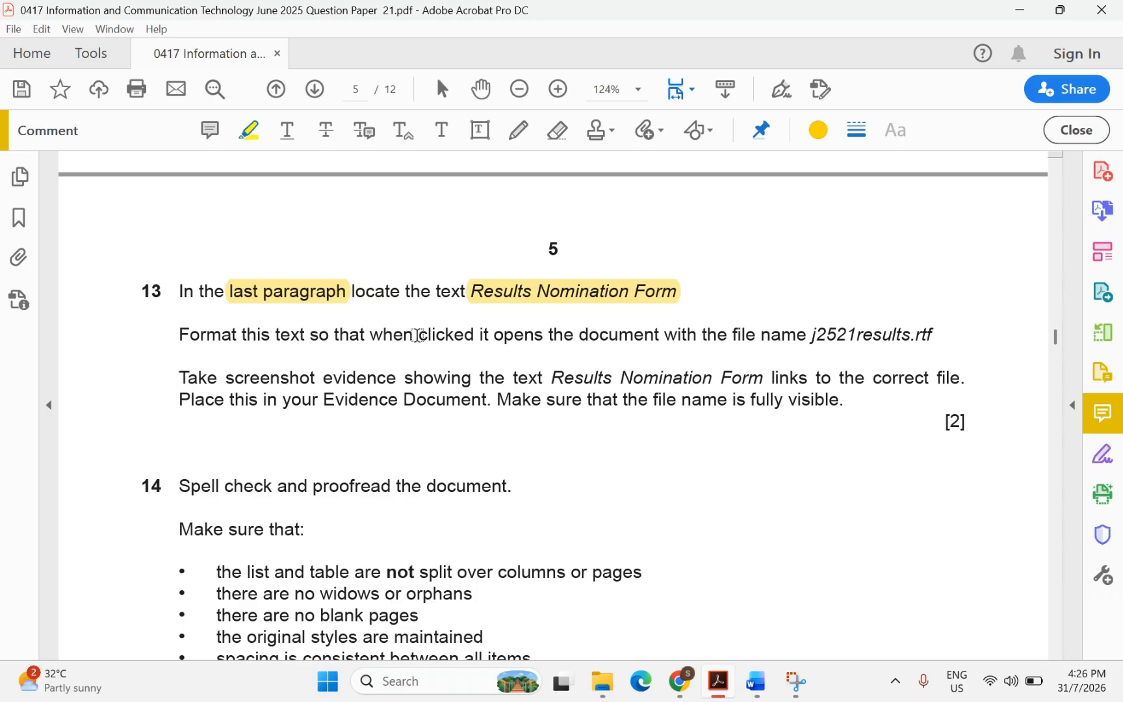
drag(419, 335, 478, 343)
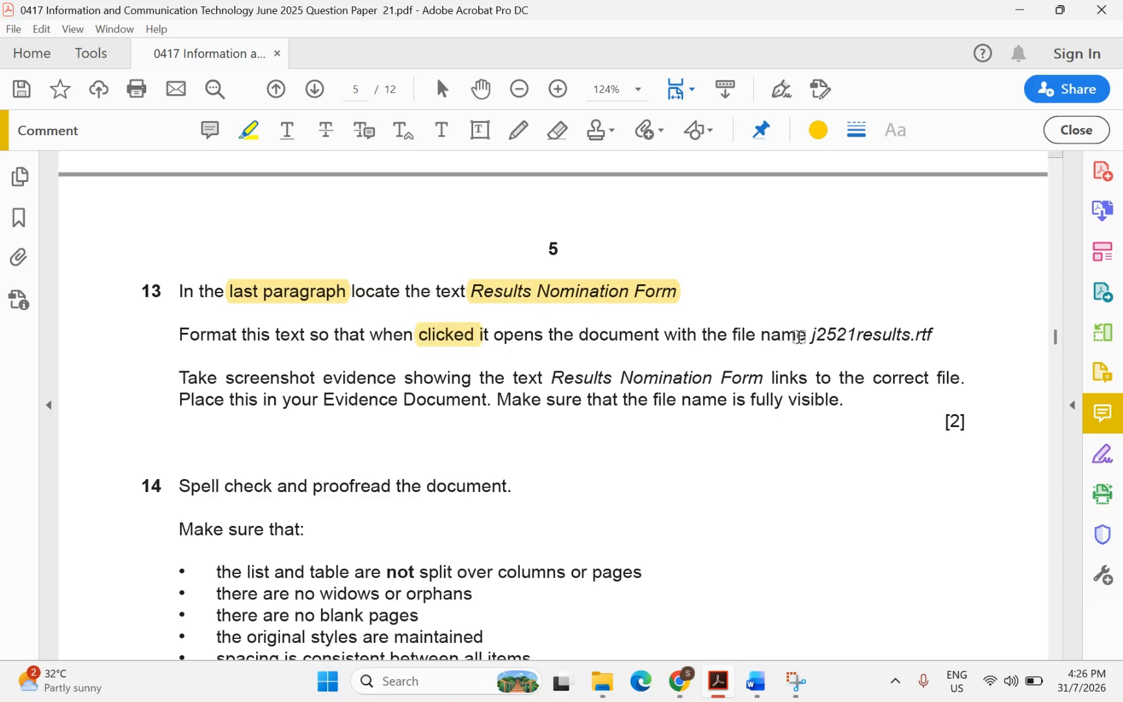
drag(811, 335, 933, 338)
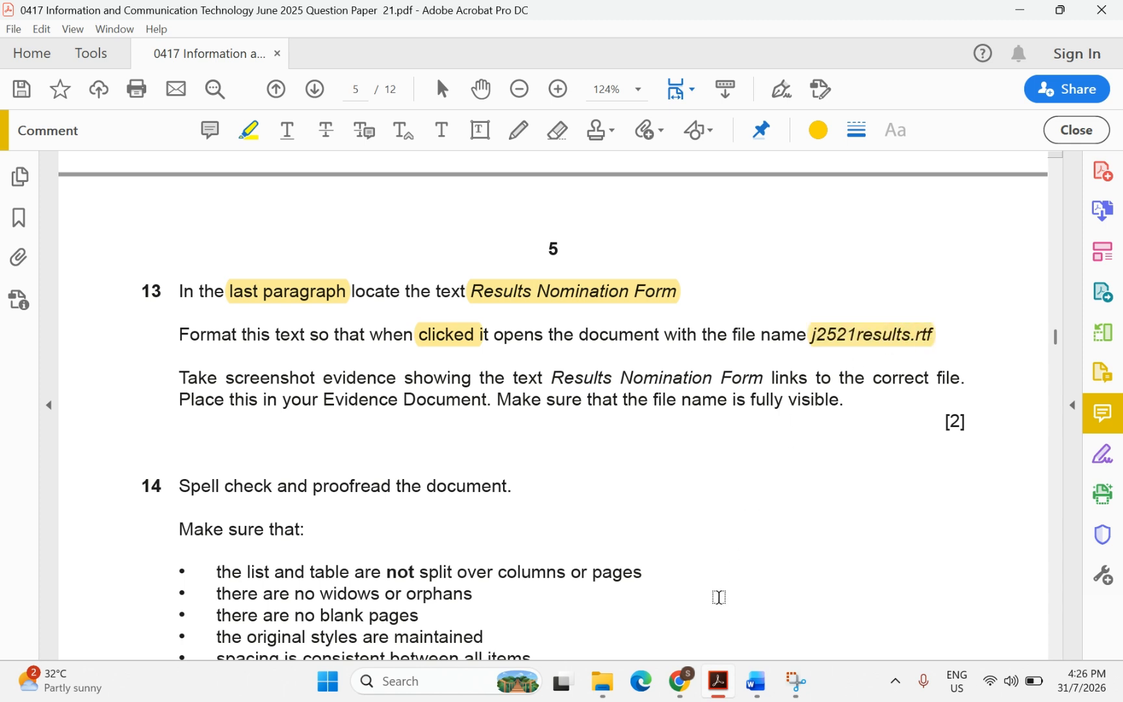
Close the Styles pane and search ExamGuide for 'nomin'
mouse_move(761, 680)
click(845, 585)
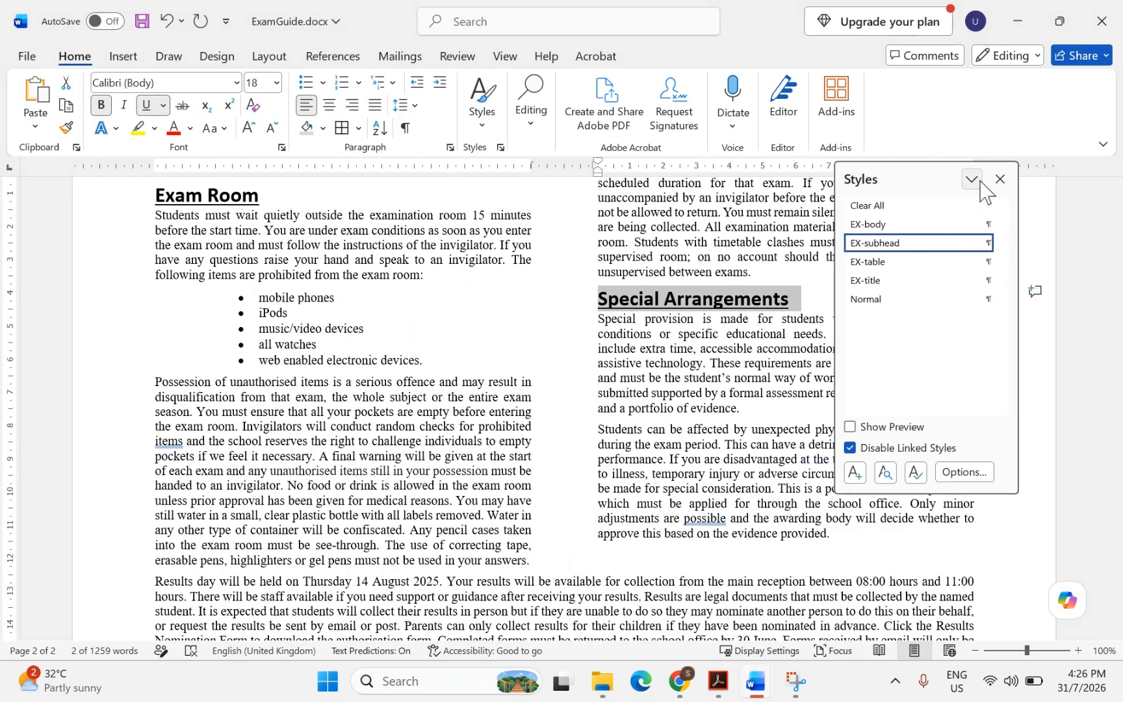
click(1001, 180)
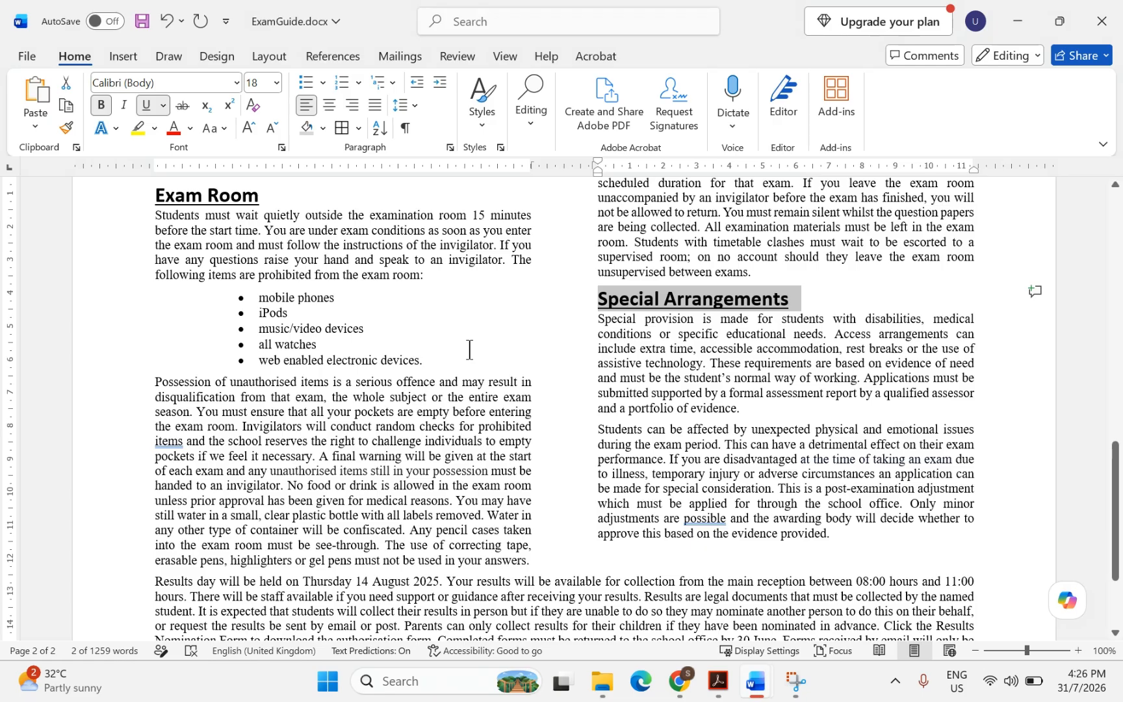
key(ctrl+f)
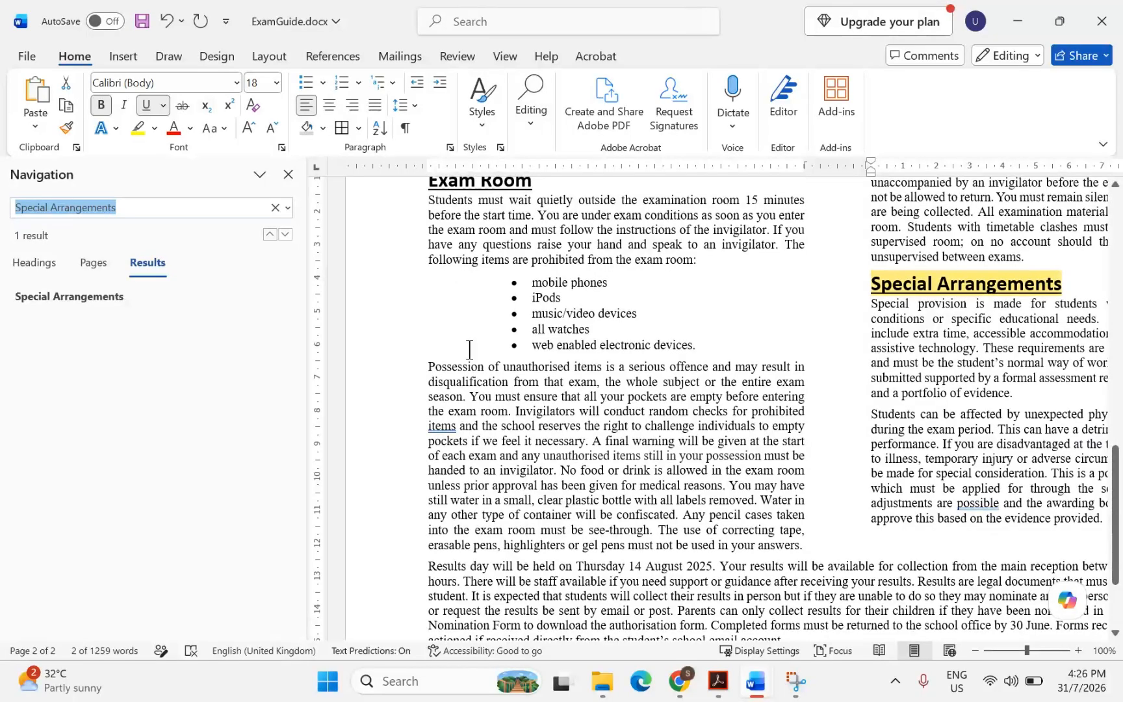
text(nomin)
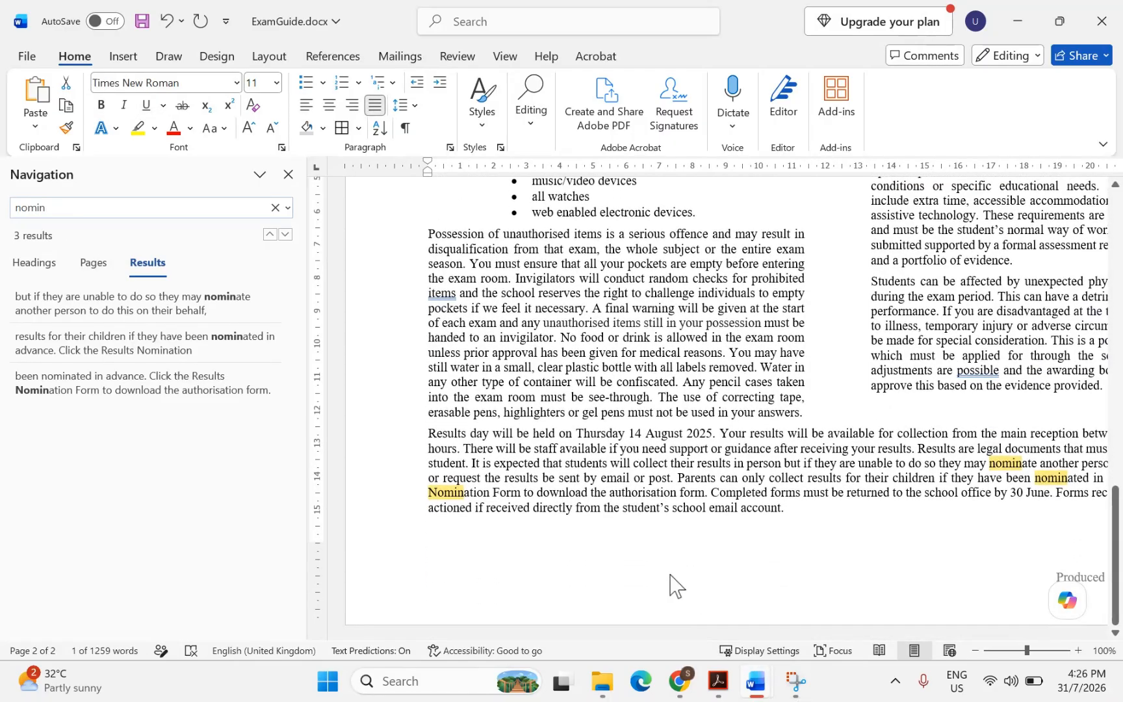
scroll(672, 585, down, 3)
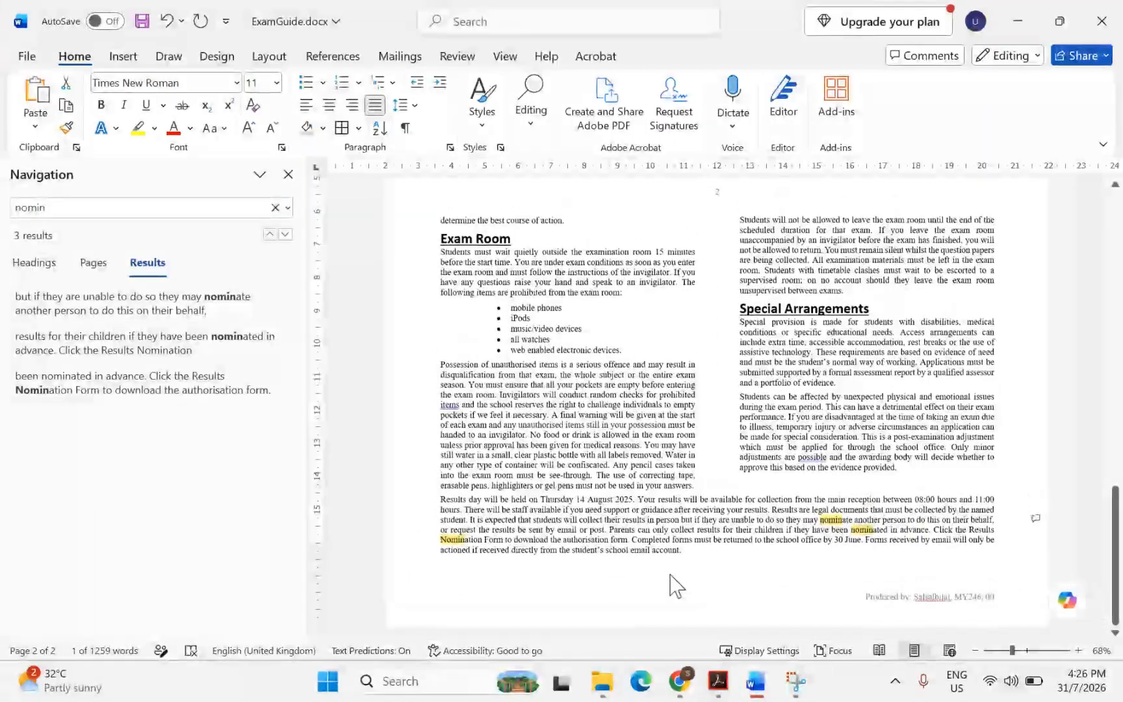
Select 'Results Nomination Form' in the last paragraph and close the Navigation pane
click(715, 694)
click(715, 694)
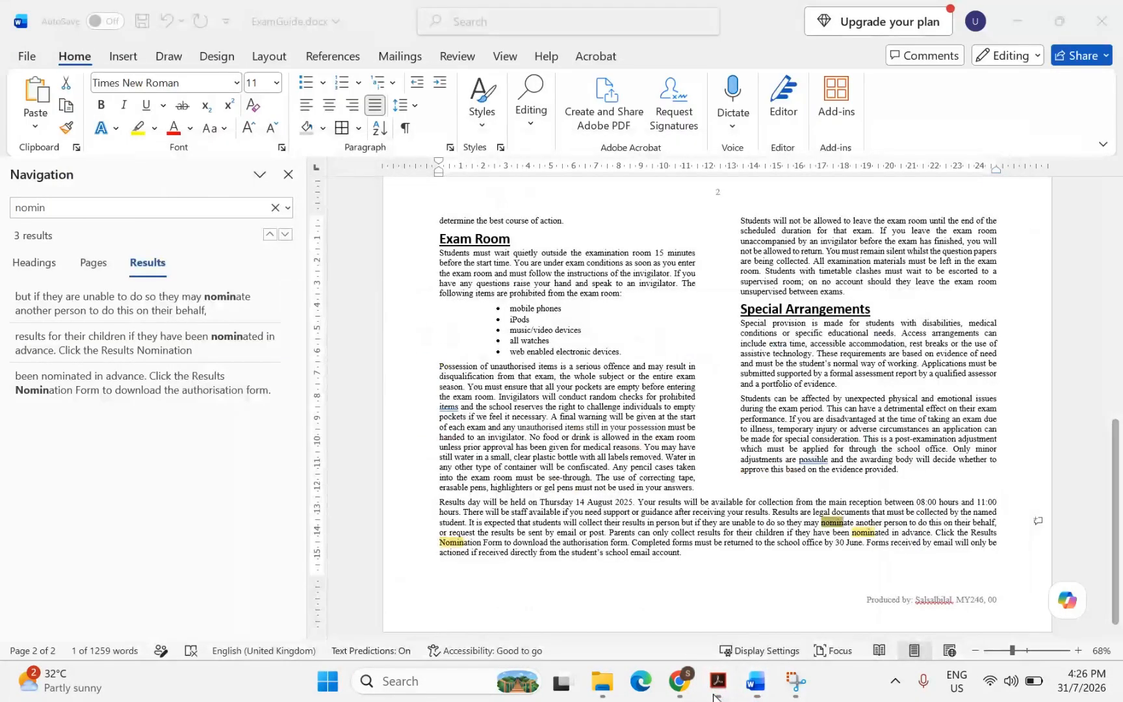
click(715, 694)
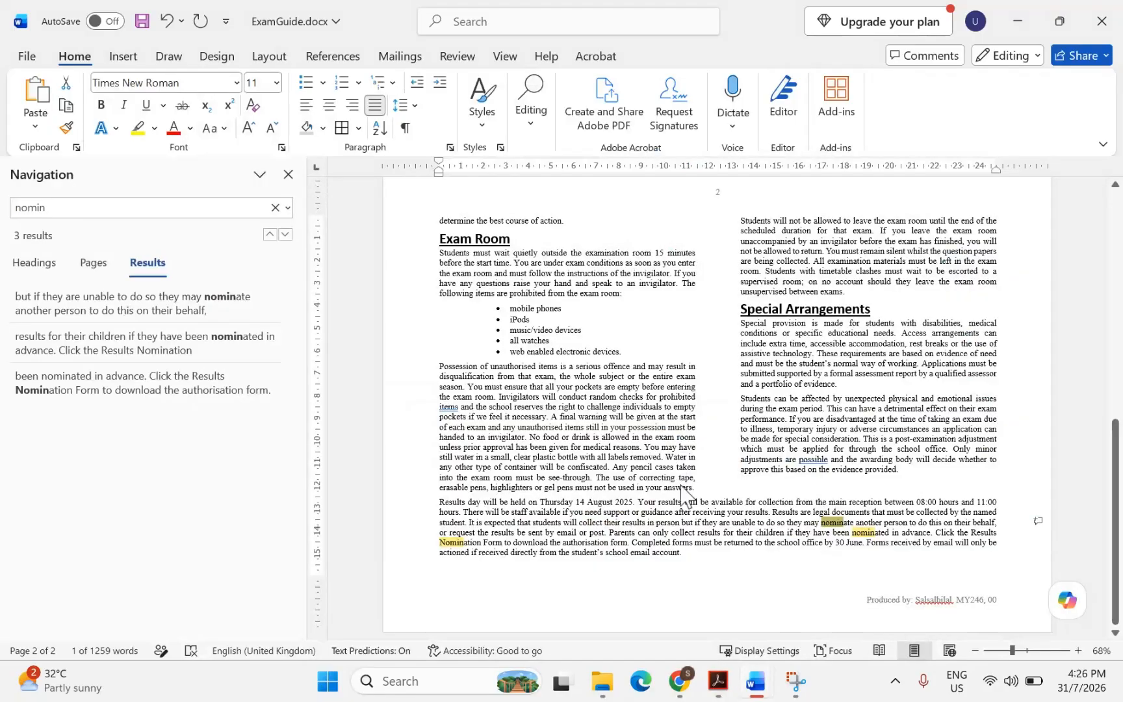
click(926, 536)
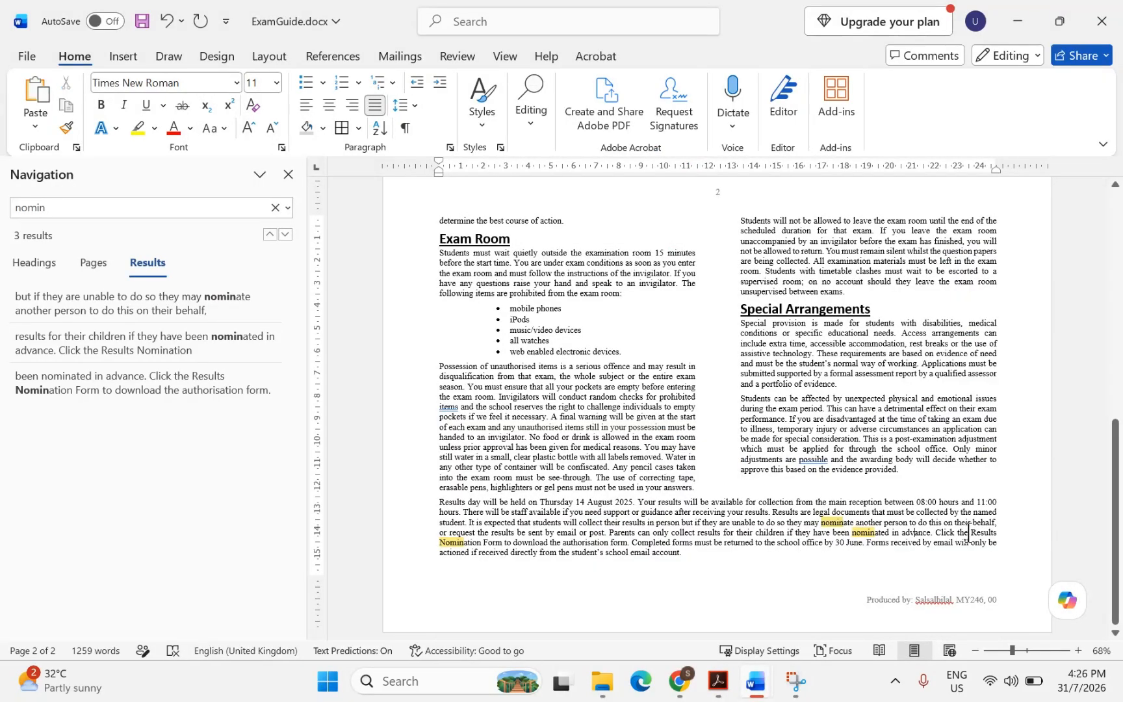
drag(971, 533, 503, 541)
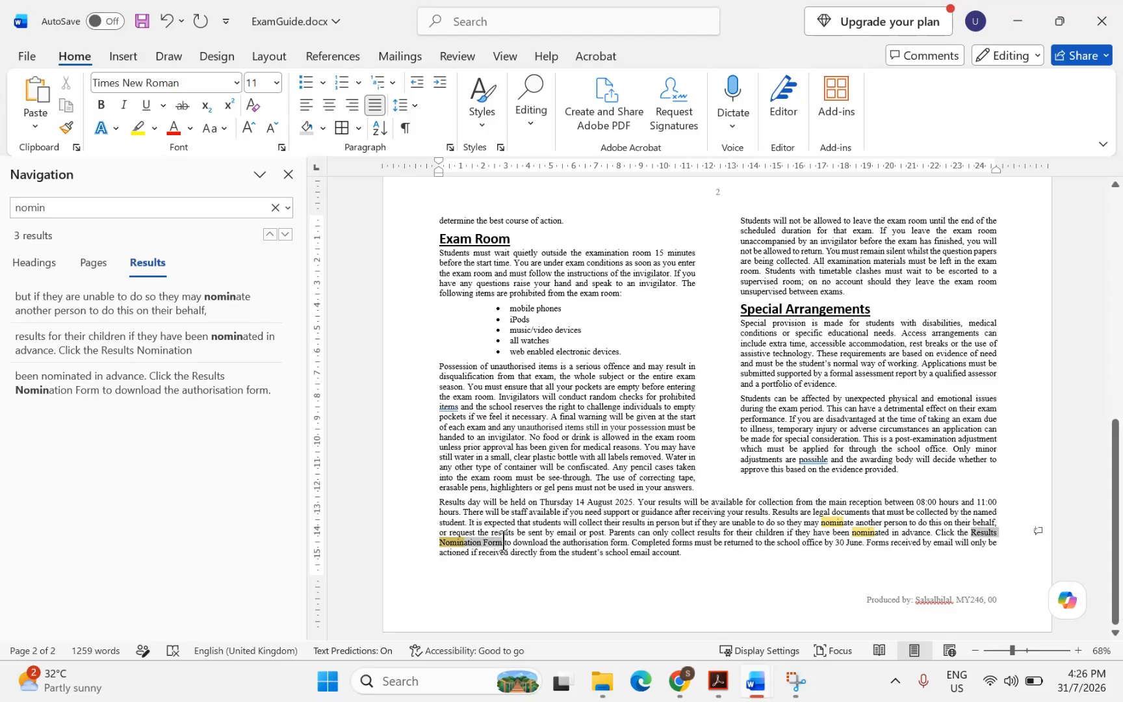
click(284, 177)
Hyperlink the selected 'Results Nomination Form' text to j2521results.rtf in the current folder
ctrl+scroll(357, 370, up, 8)
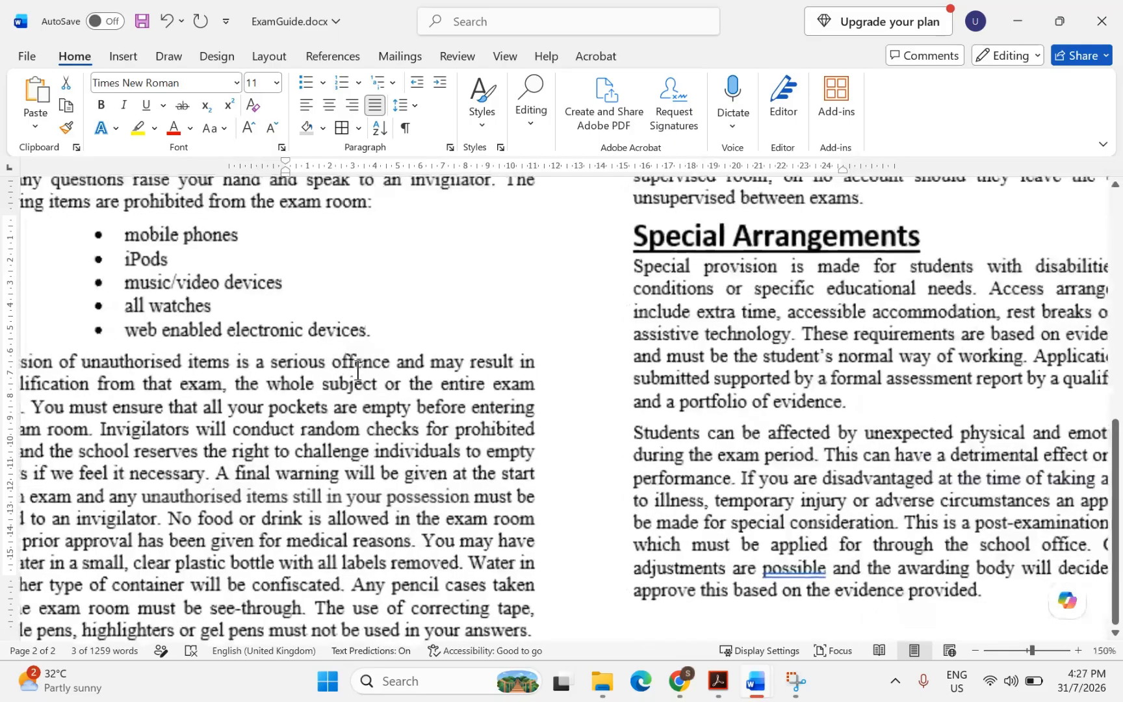
scroll(357, 371, down, 6)
ctrl+scroll(357, 371, down, 4)
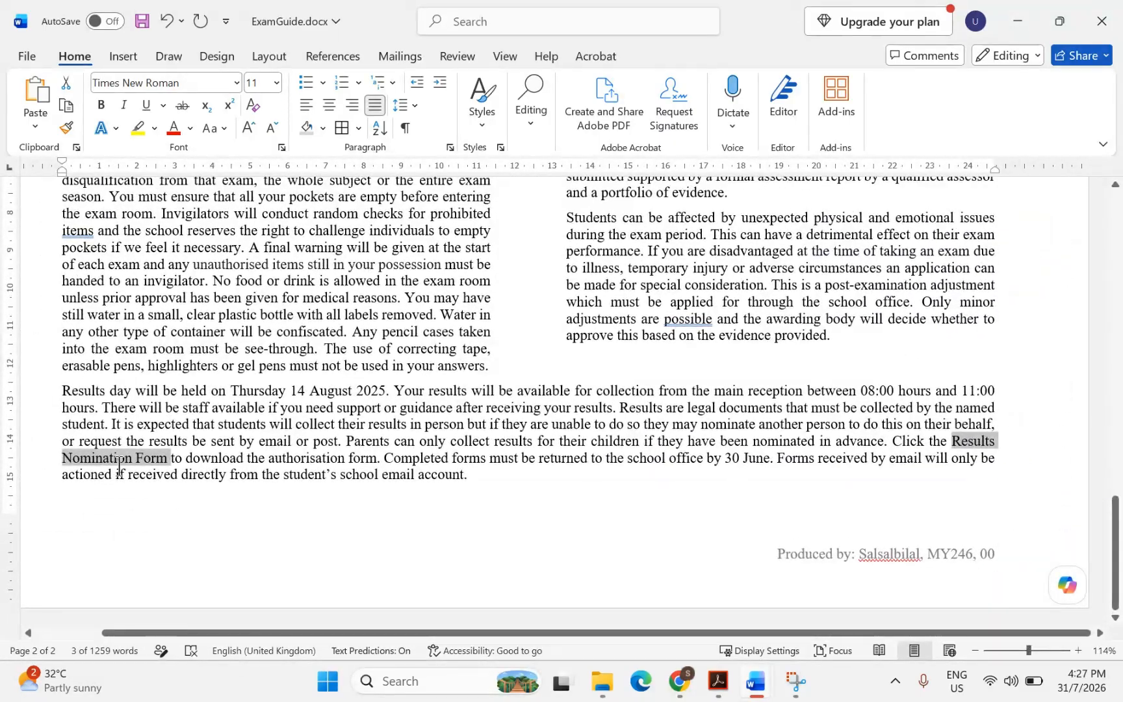
right_click(115, 464)
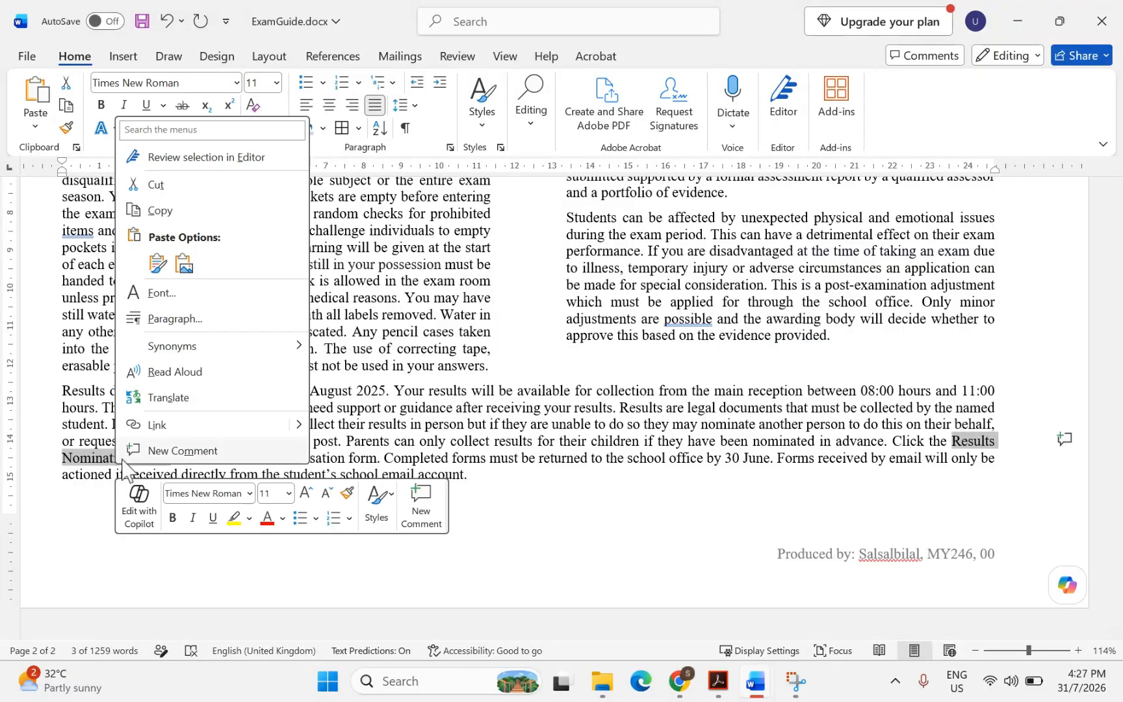
click(158, 432)
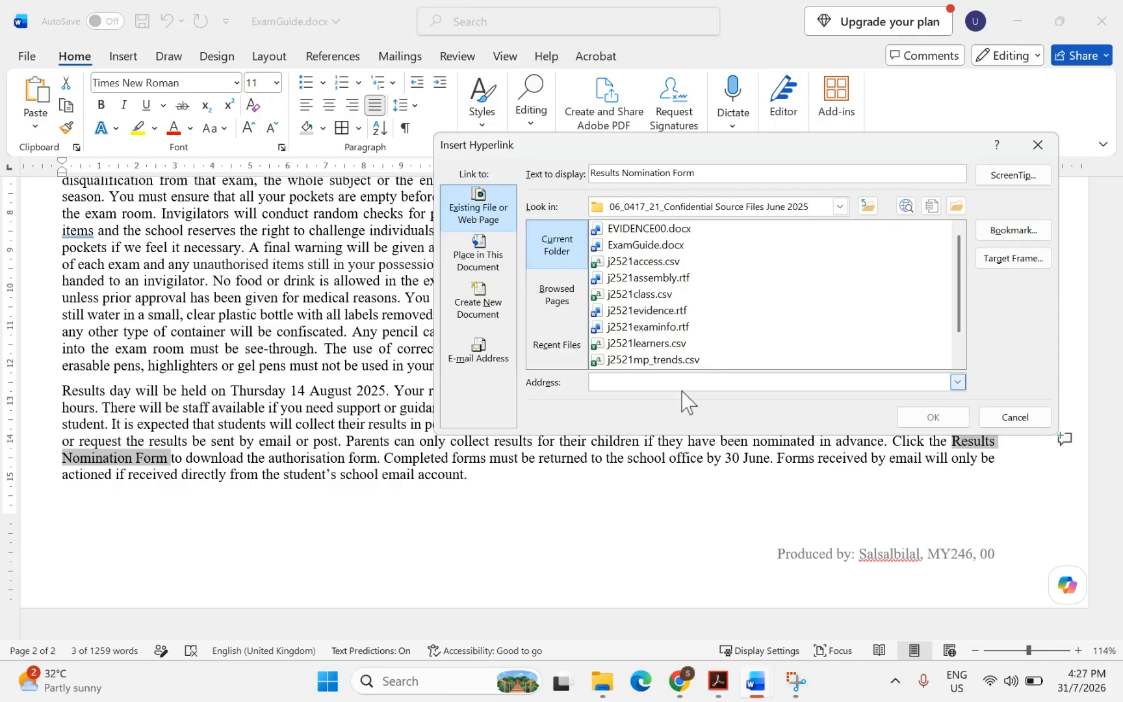
click(717, 681)
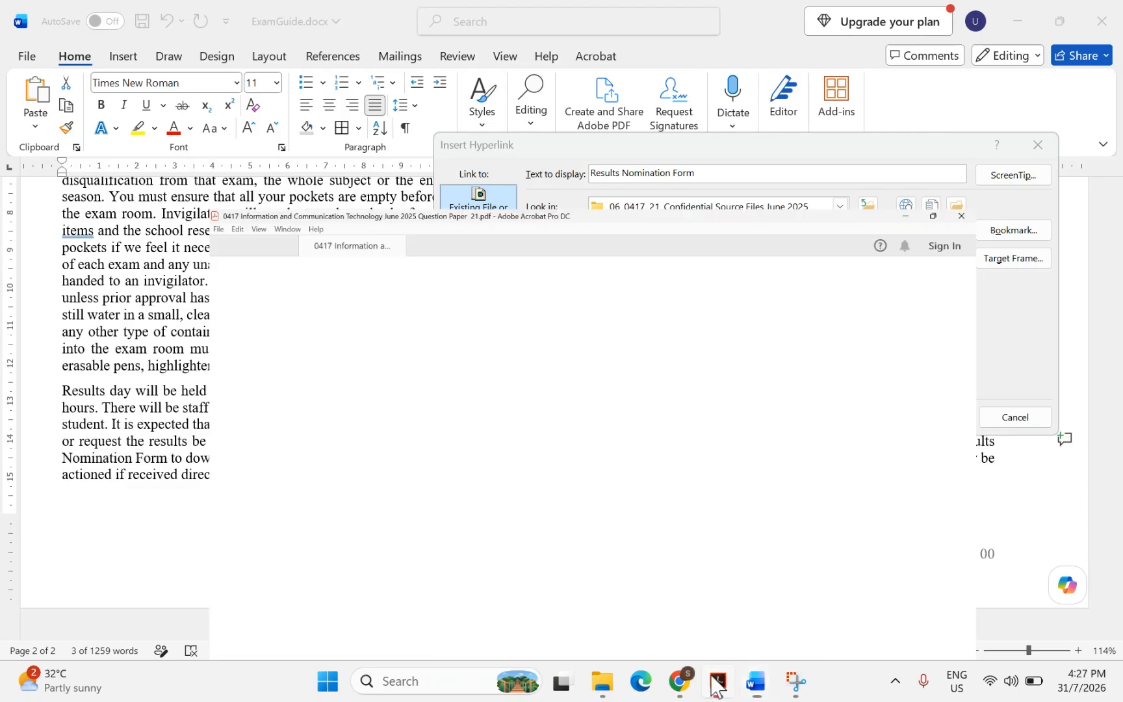
click(718, 682)
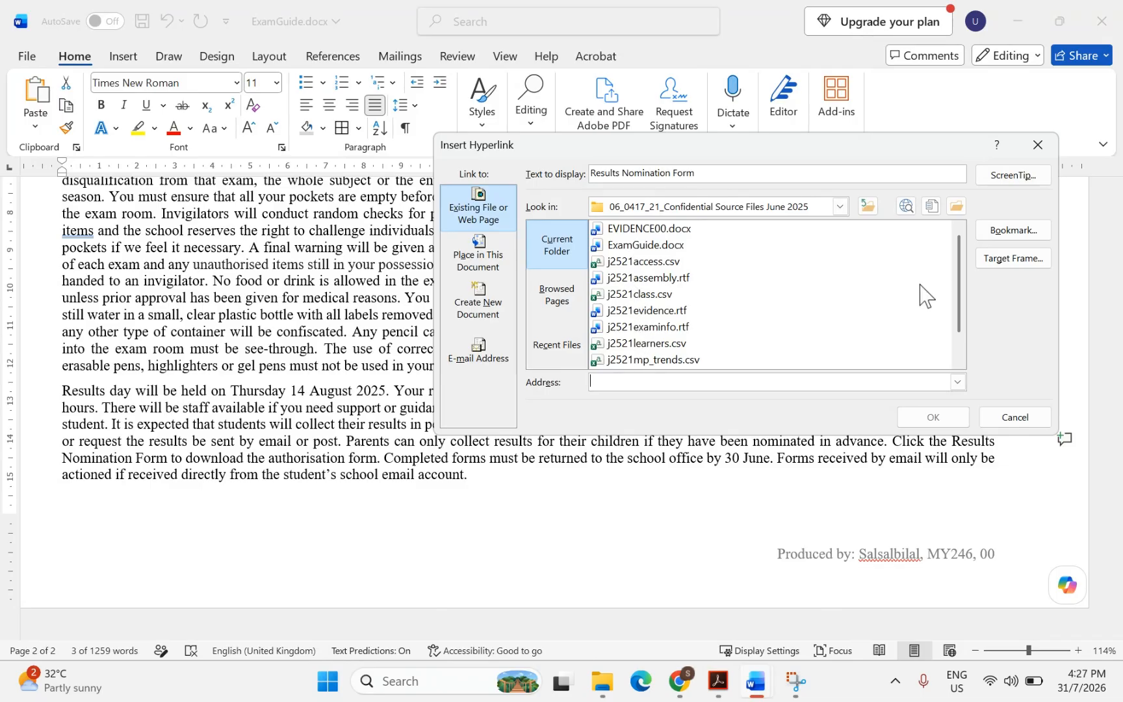
scroll(961, 320, down, 1)
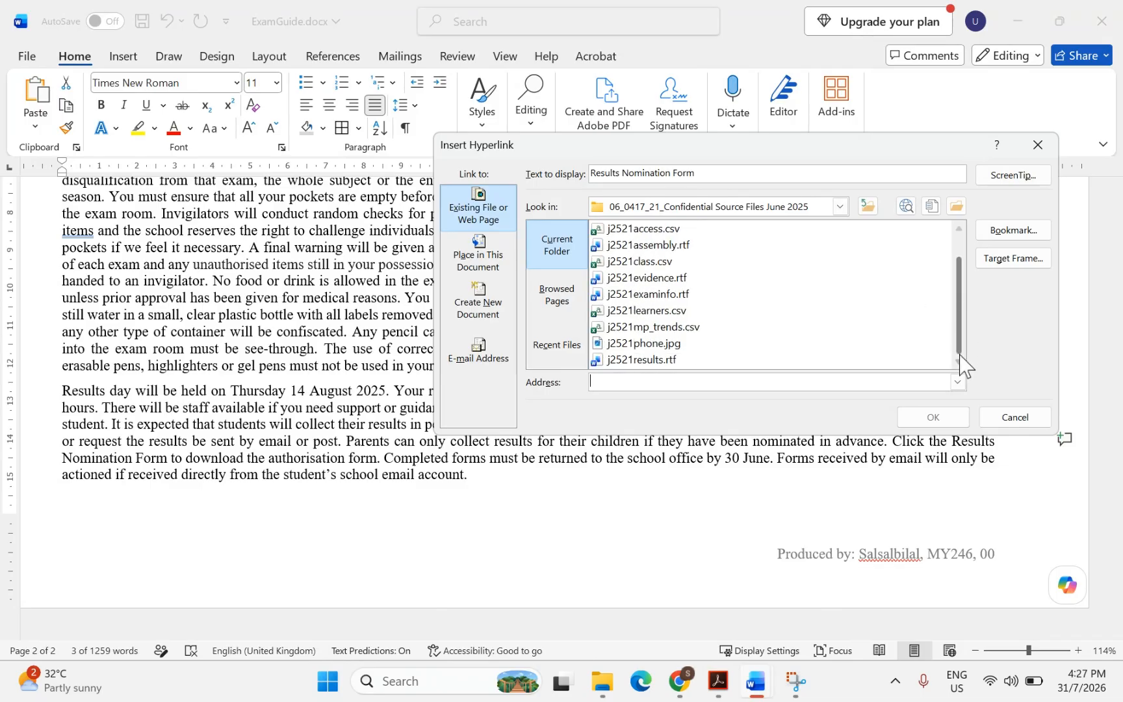
click(651, 362)
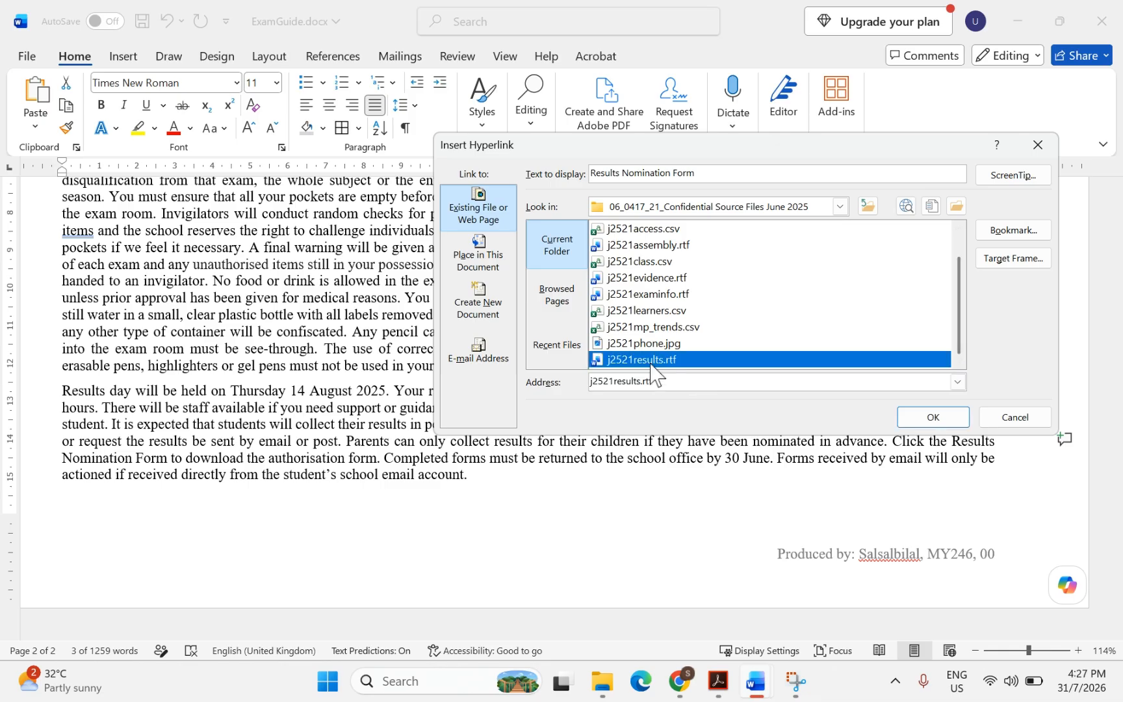
click(938, 423)
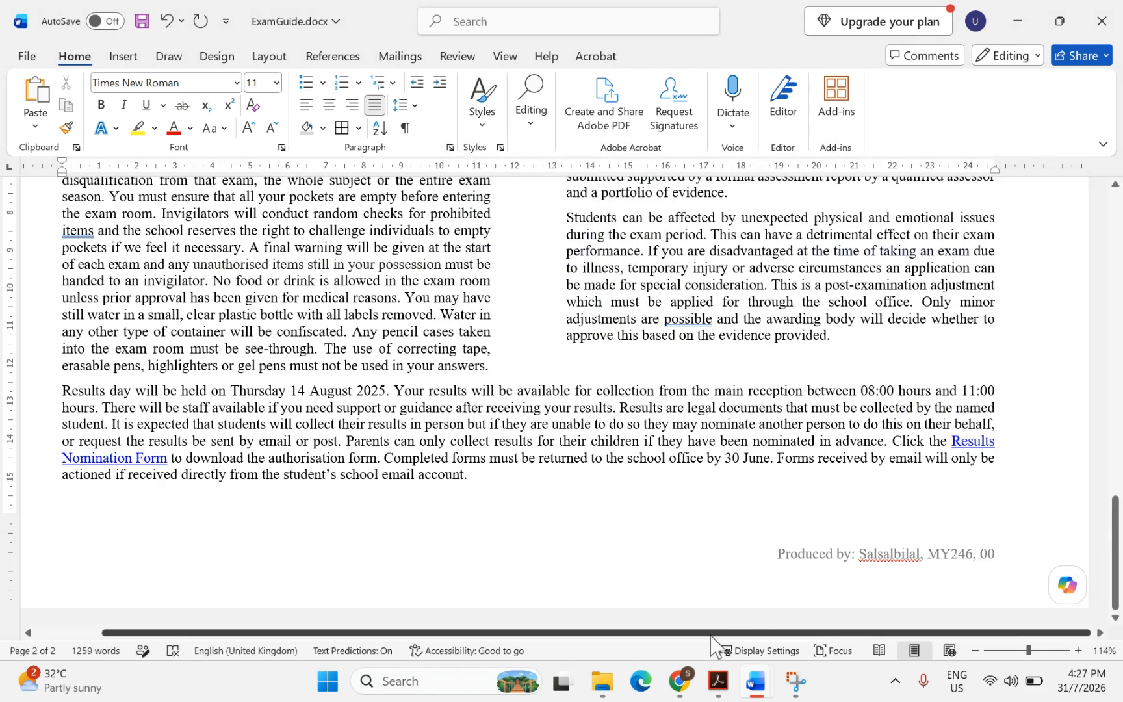
Mark 'screenshot' and 'Results Nomination' in question 13 with the Highlight tool
click(718, 681)
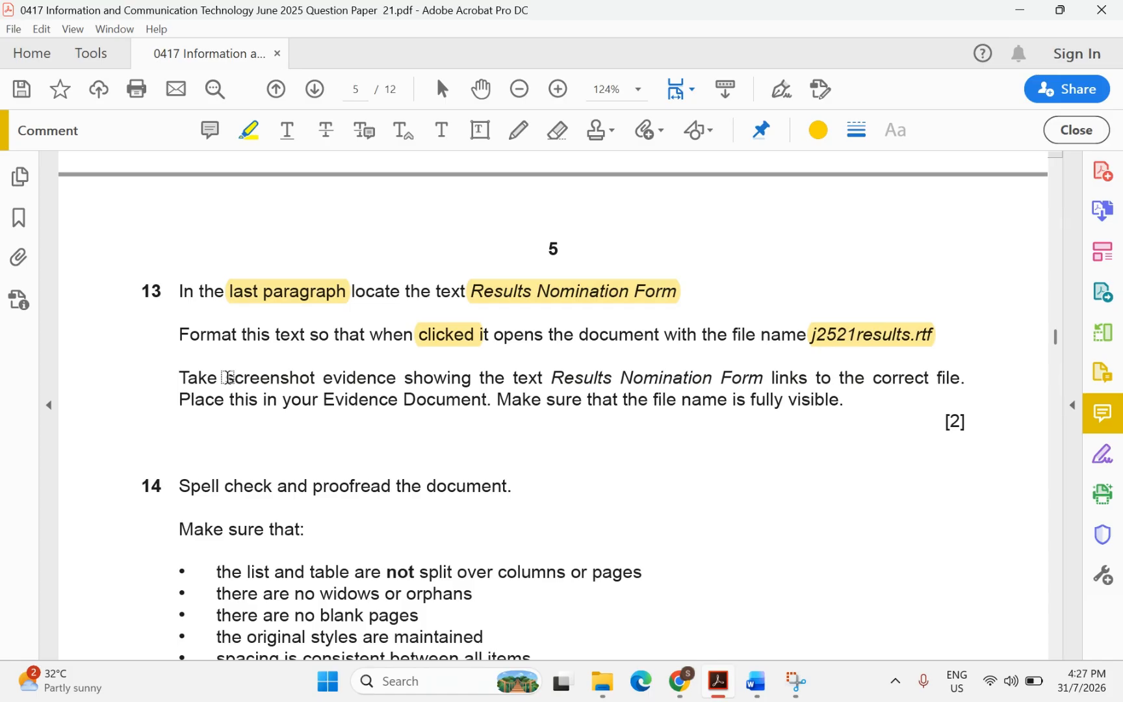
drag(225, 379, 326, 380)
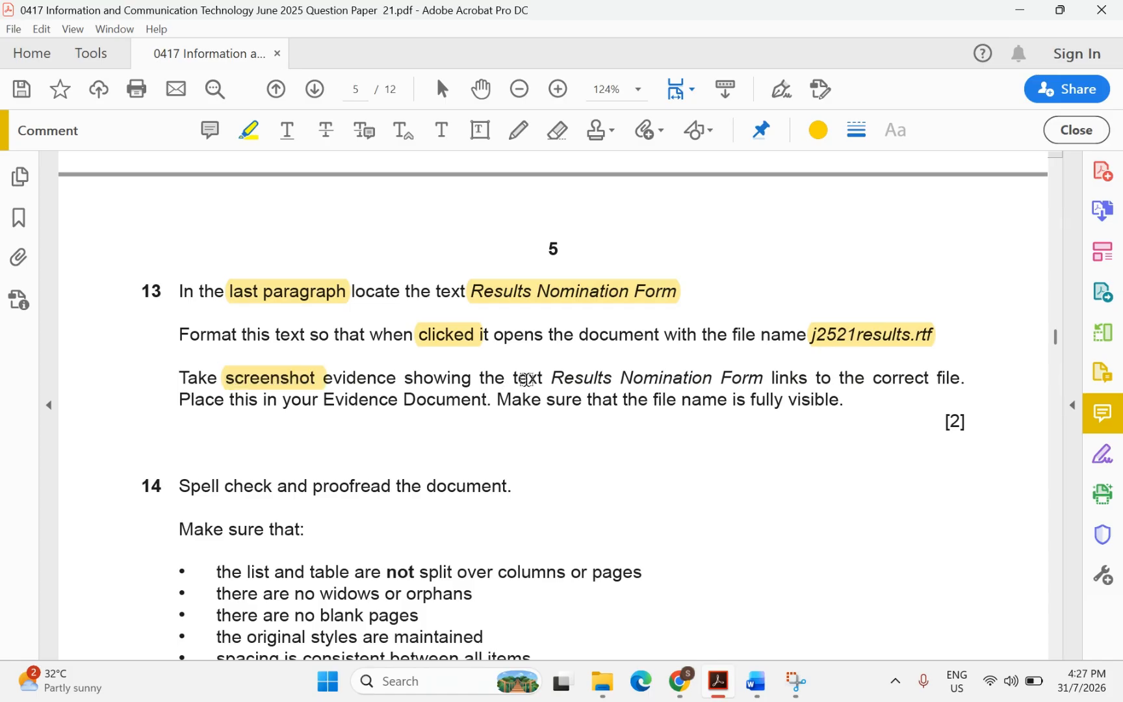
drag(553, 378, 703, 381)
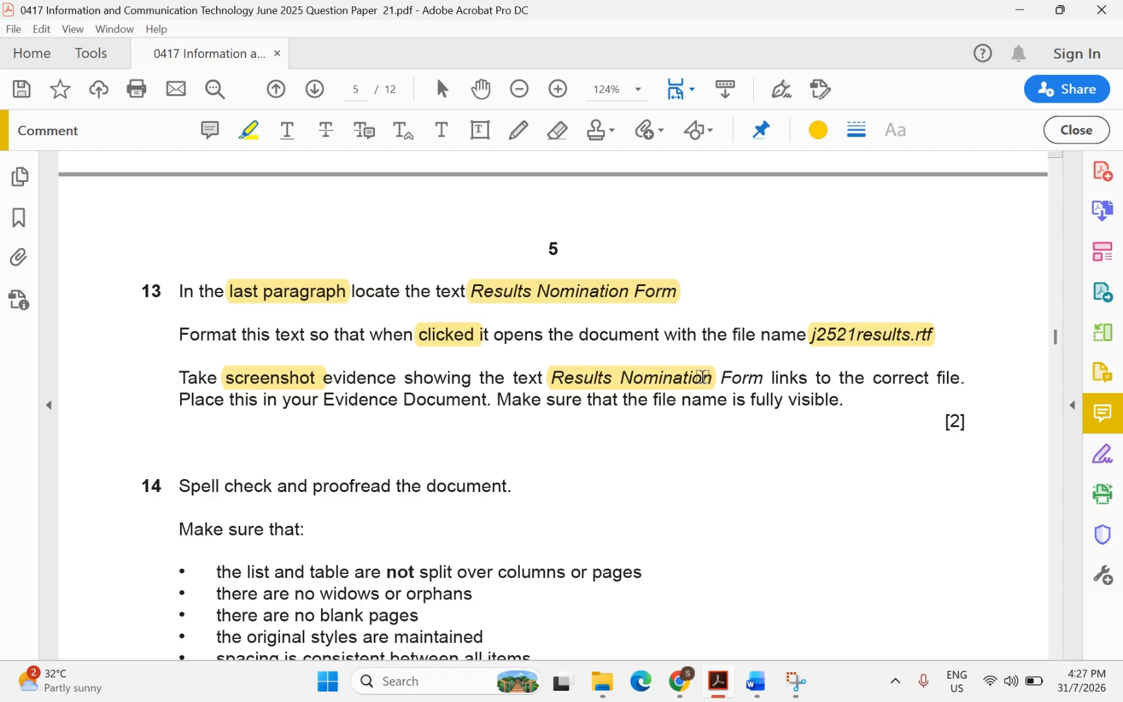
Open Edit Hyperlink for 'Results Nomination Form' in ExamGuide.docx to confirm its j2521results.rtf target
mouse_move(757, 690)
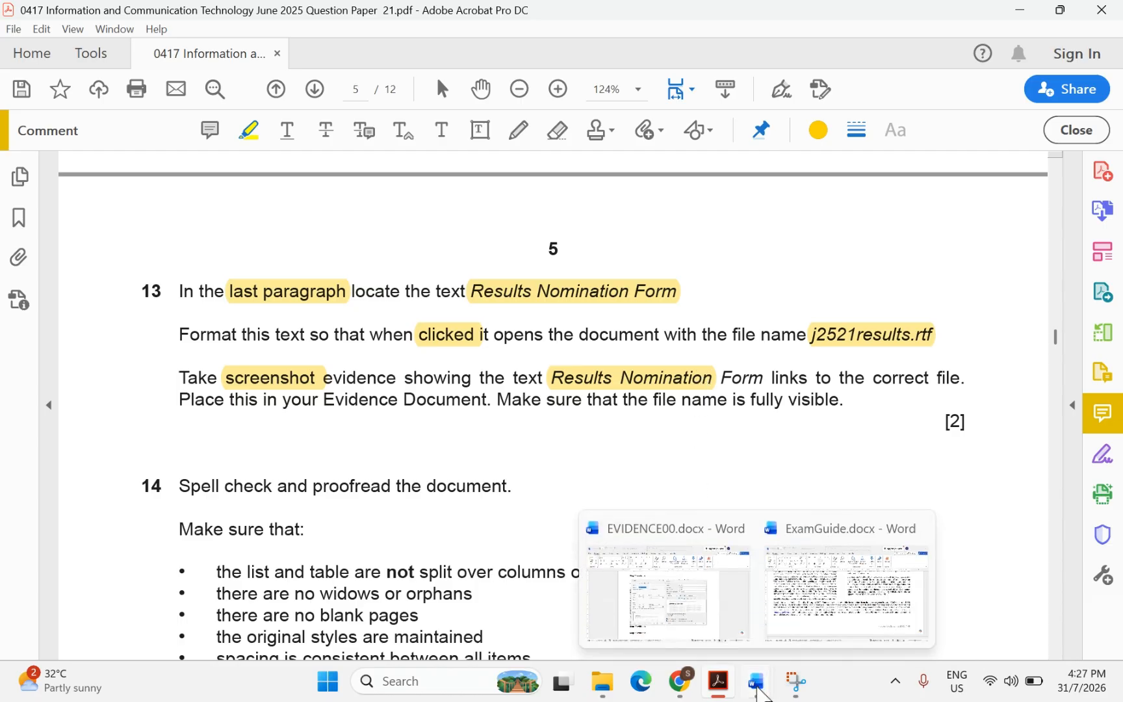
click(796, 611)
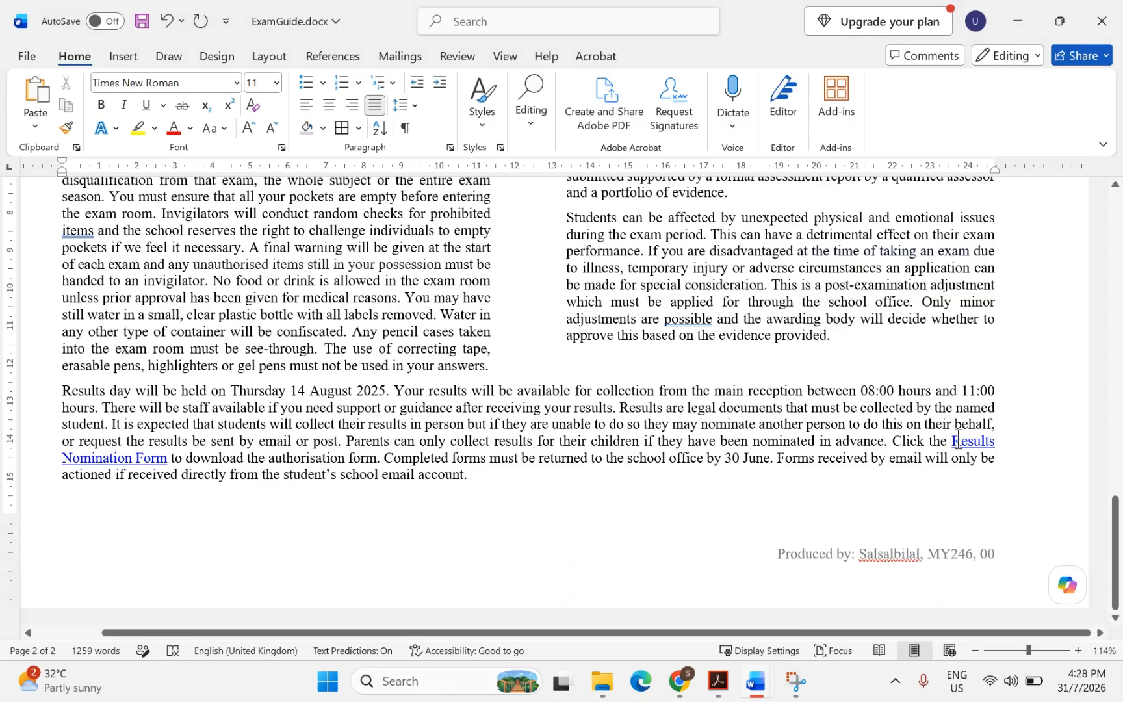
drag(953, 441, 168, 462)
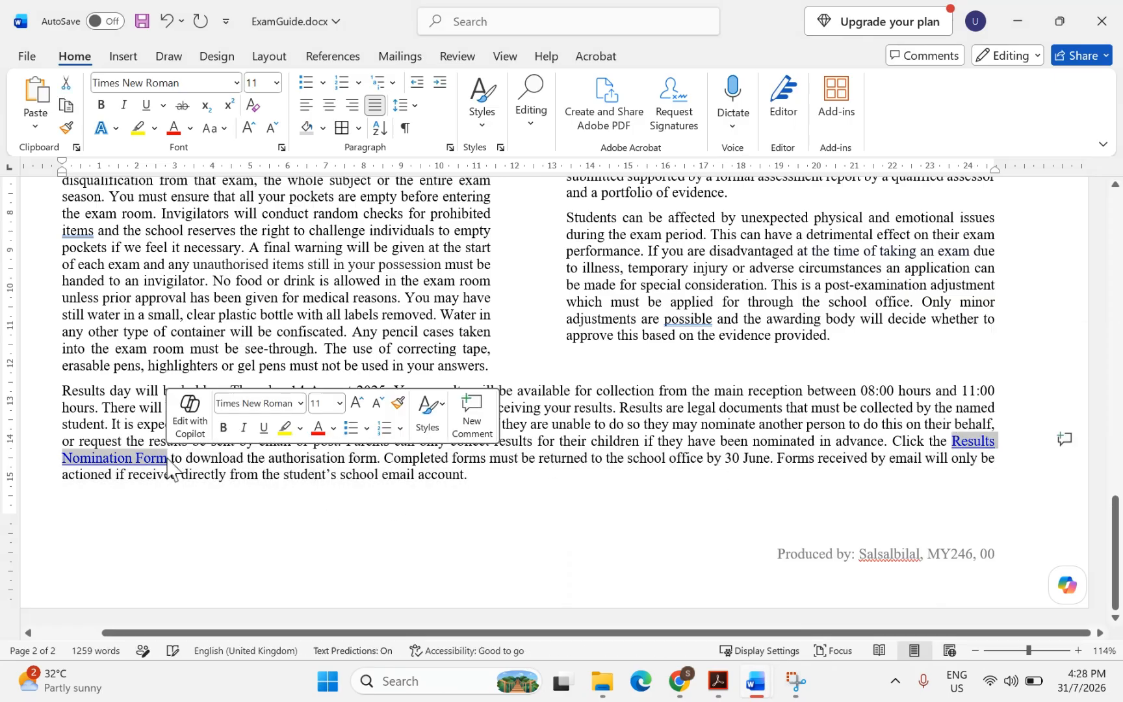
right_click(156, 460)
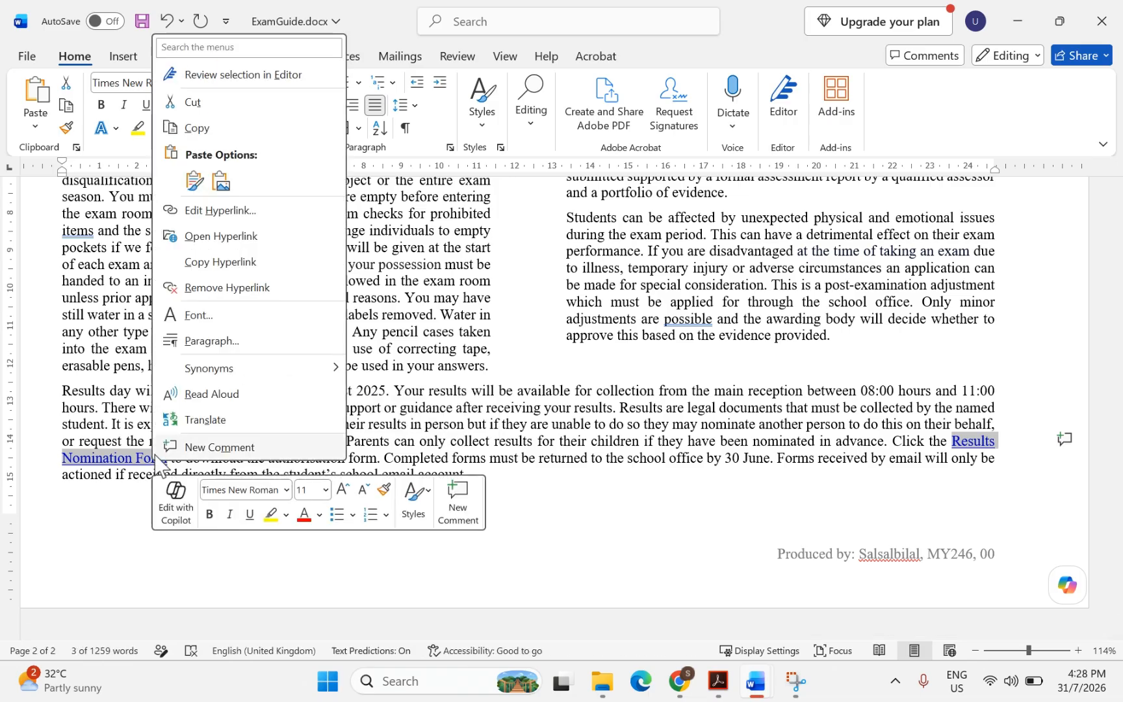
click(220, 211)
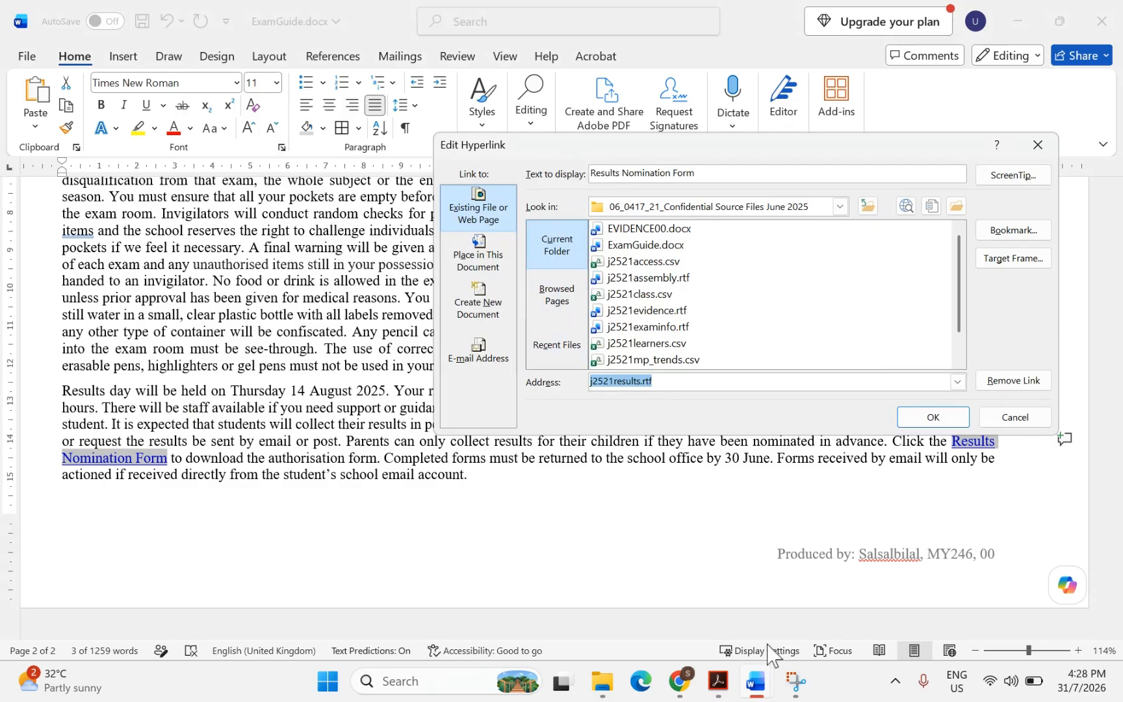
click(760, 593)
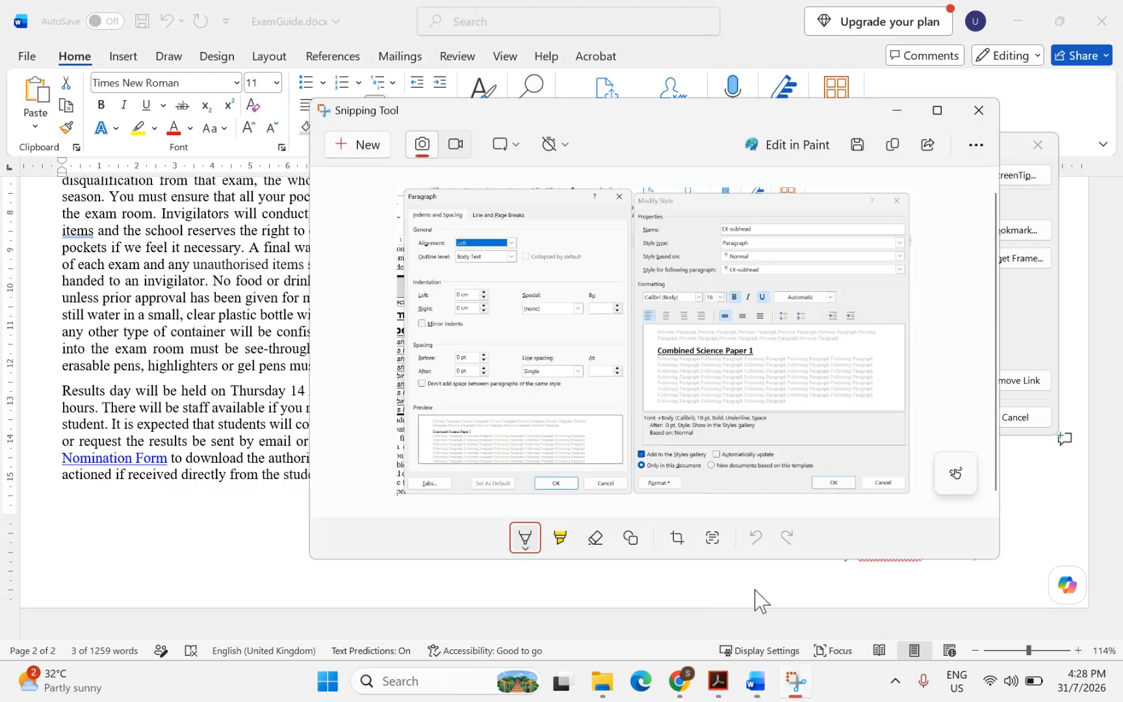
Snip the Edit Hyperlink dialog showing the j2521results.rtf address
click(342, 154)
drag(426, 121, 1070, 443)
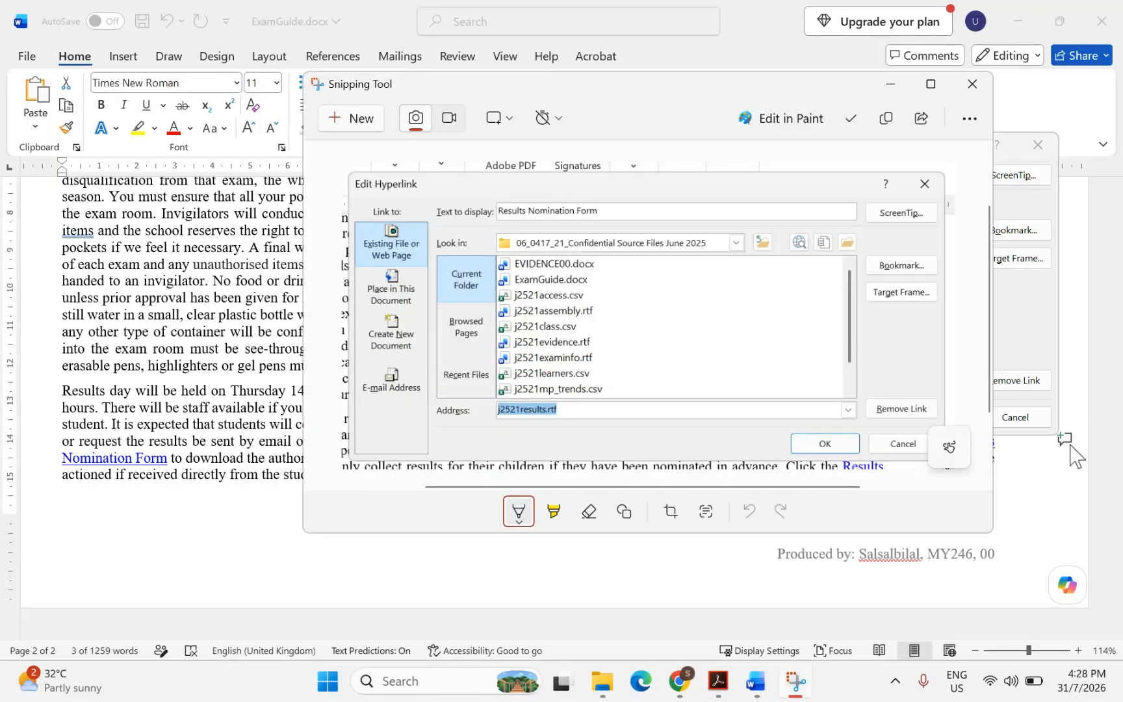
click(722, 687)
click(722, 687)
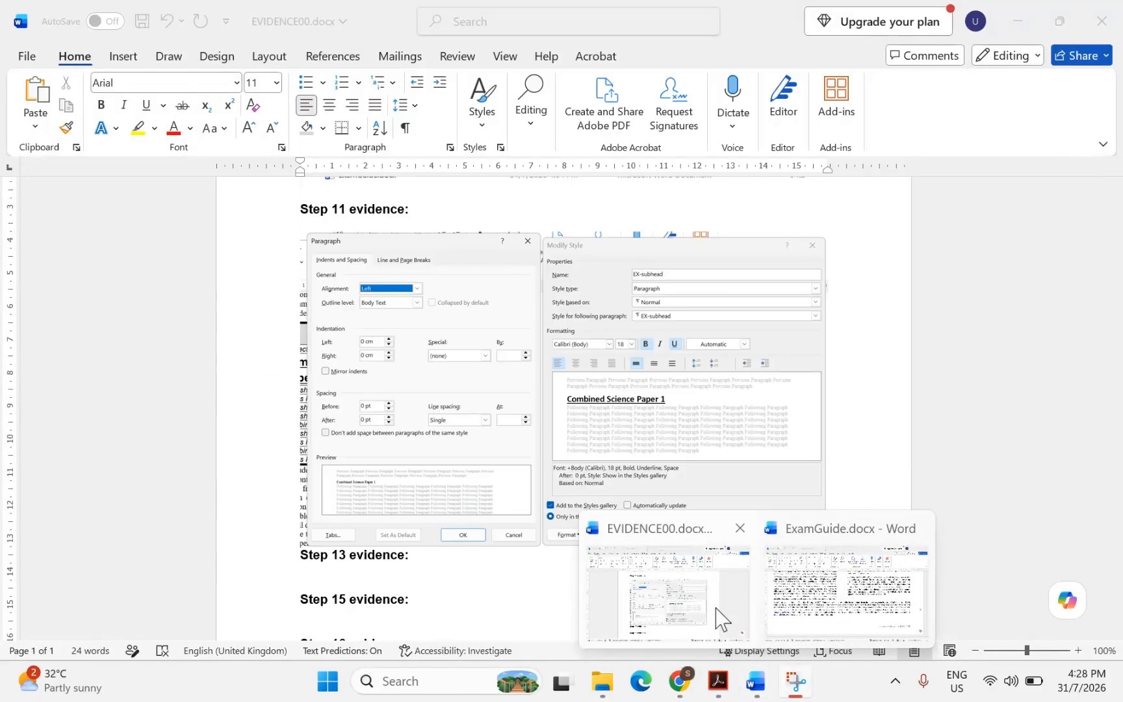
click(717, 608)
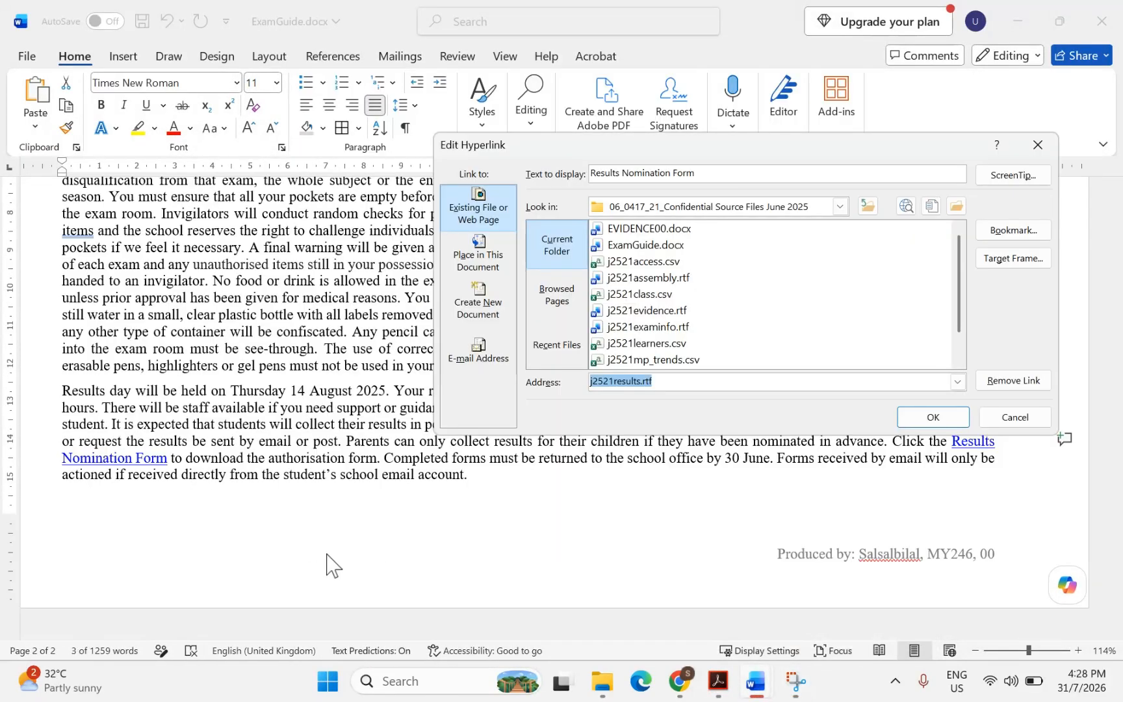
Close the hyperlink dialog and paste the screenshot under 'Step 13 evidence:' in EVIDENCE00.docx
click(932, 417)
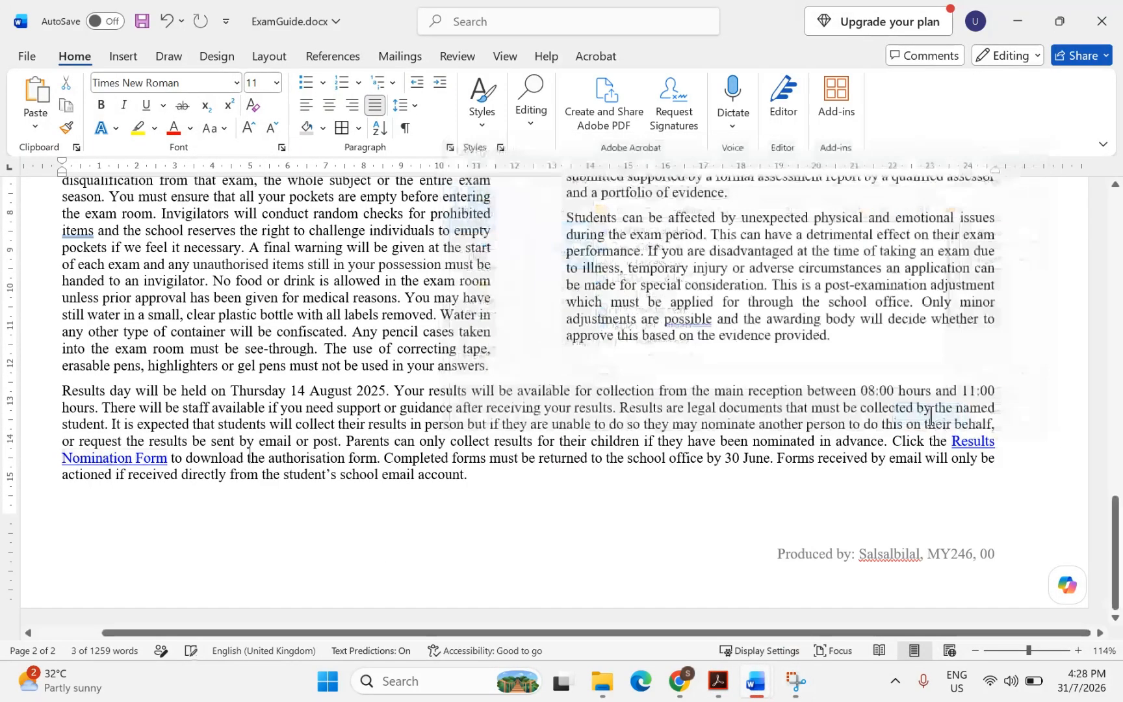
mouse_move(756, 681)
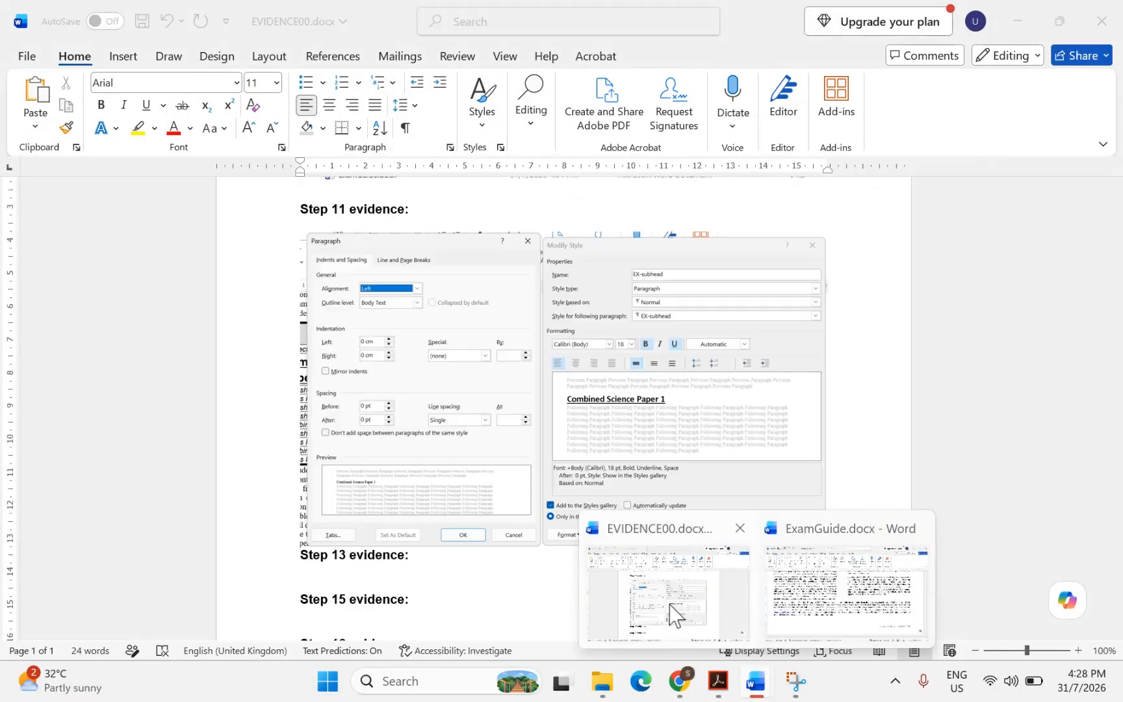
click(673, 611)
click(303, 578)
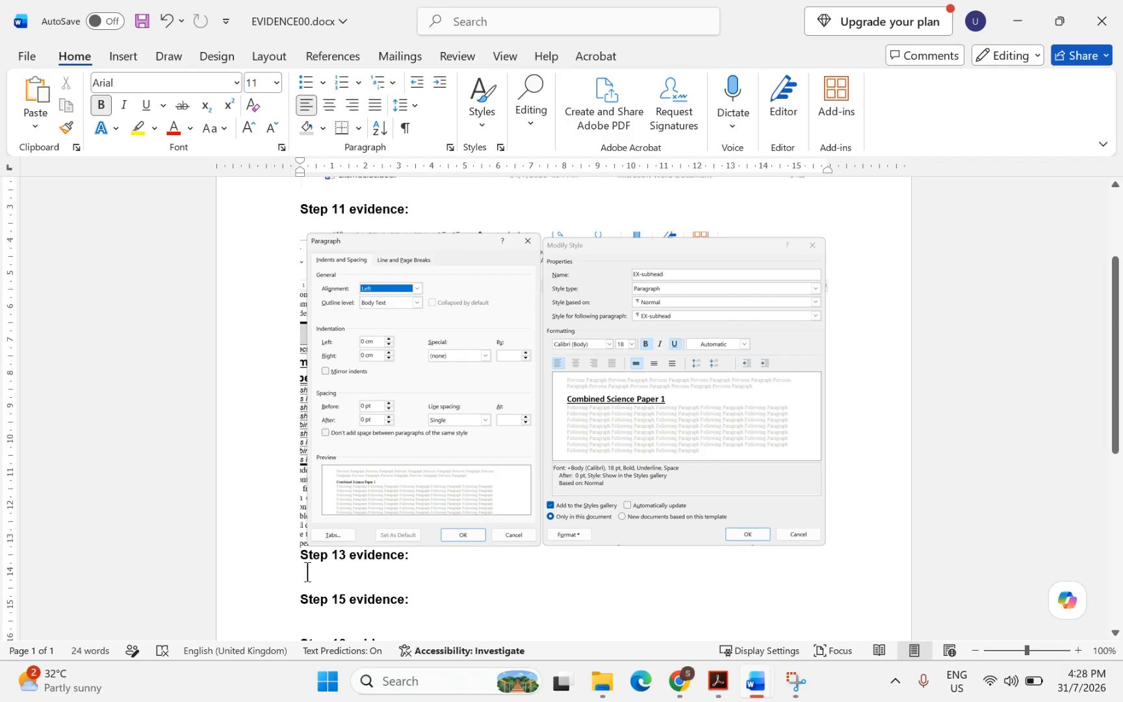
key(ctrl+v)
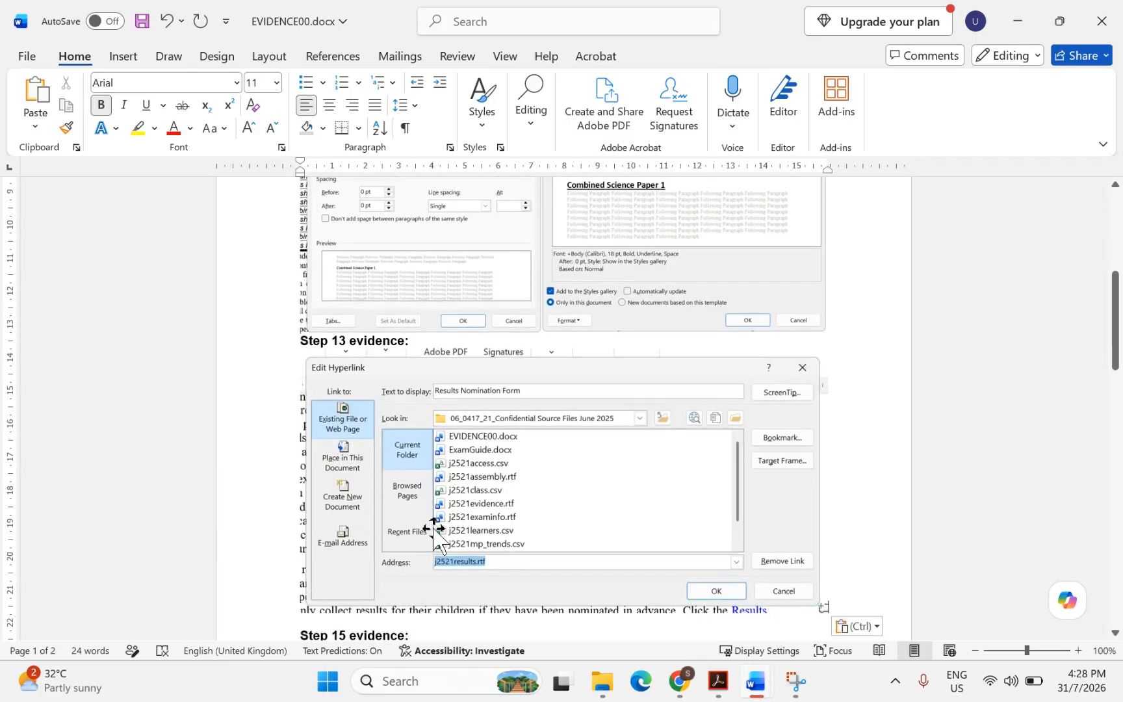
click(724, 690)
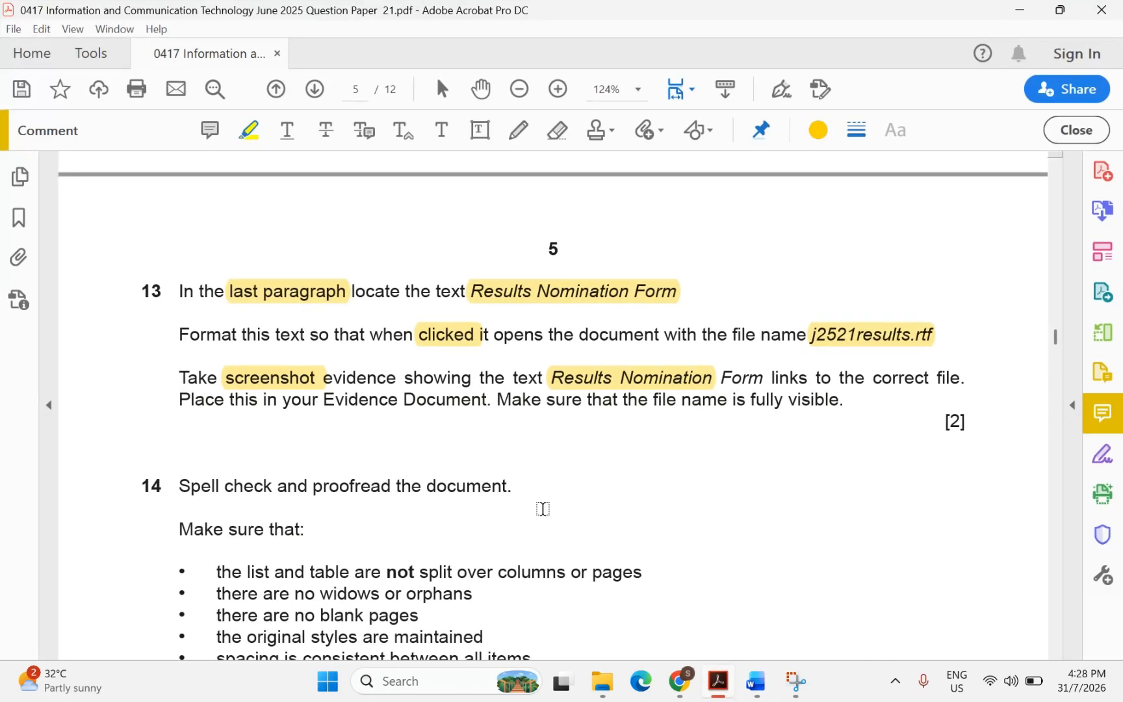
Highlight task 14's phrases: proofread, list and table not split, no widows/orphans, no blank pages, styles maintained, consistent spacing
scroll(541, 507, down, 2)
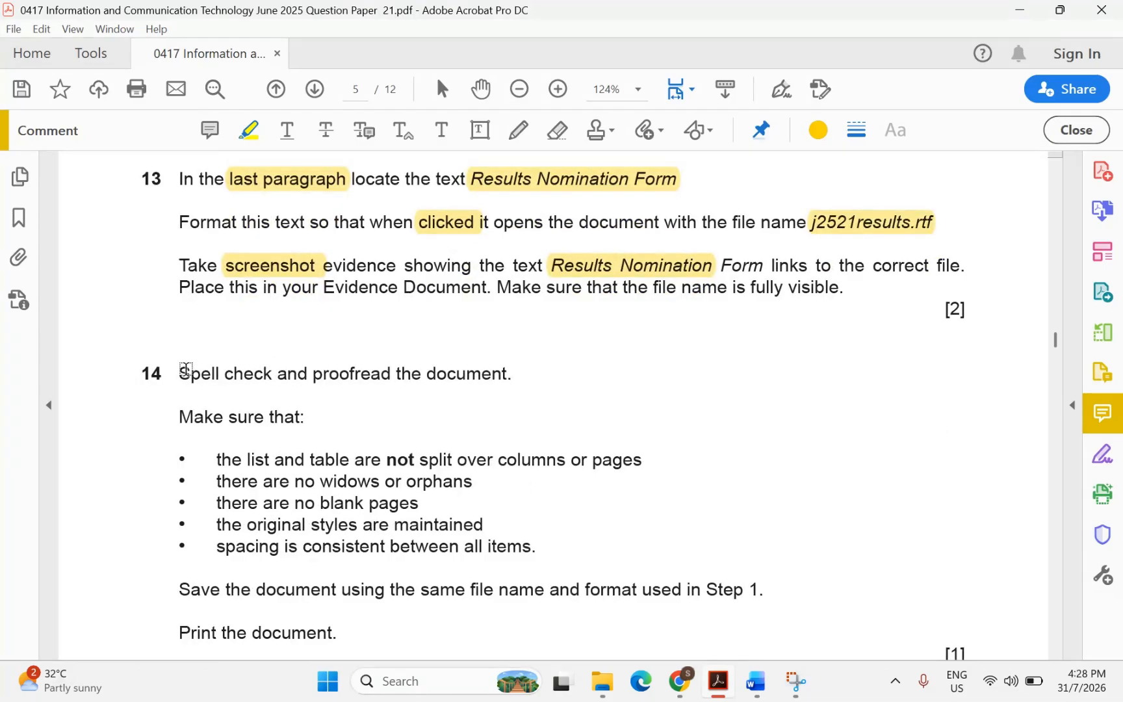
drag(182, 371, 480, 389)
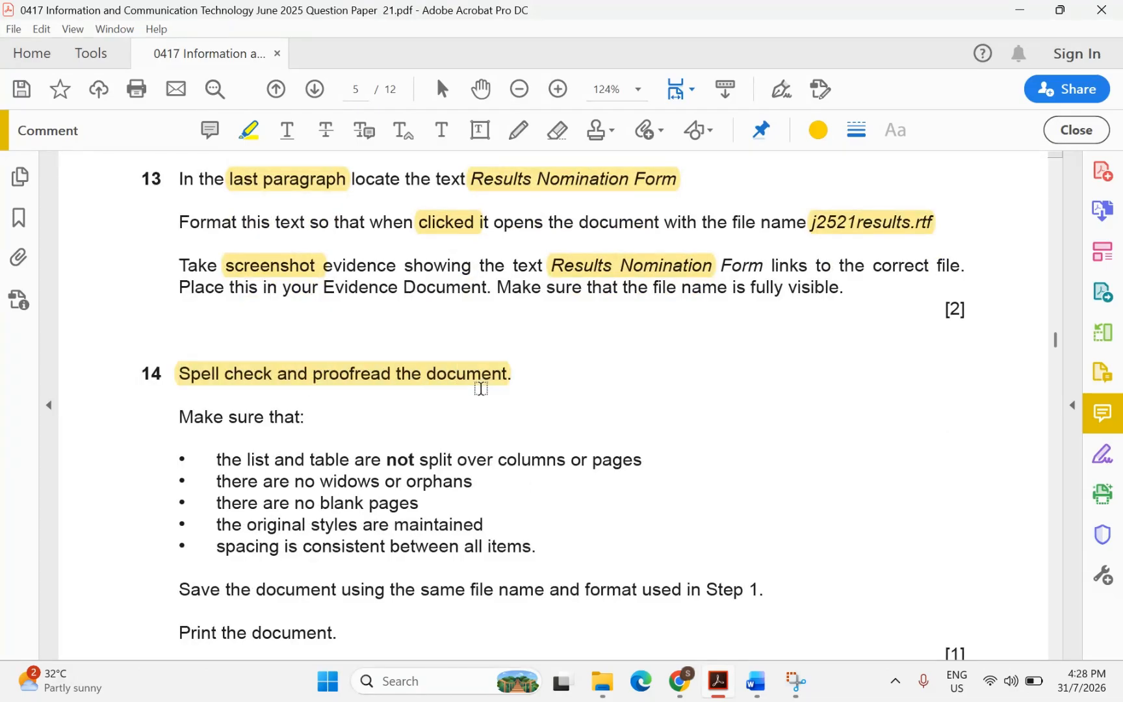
scroll(480, 389, down, 1)
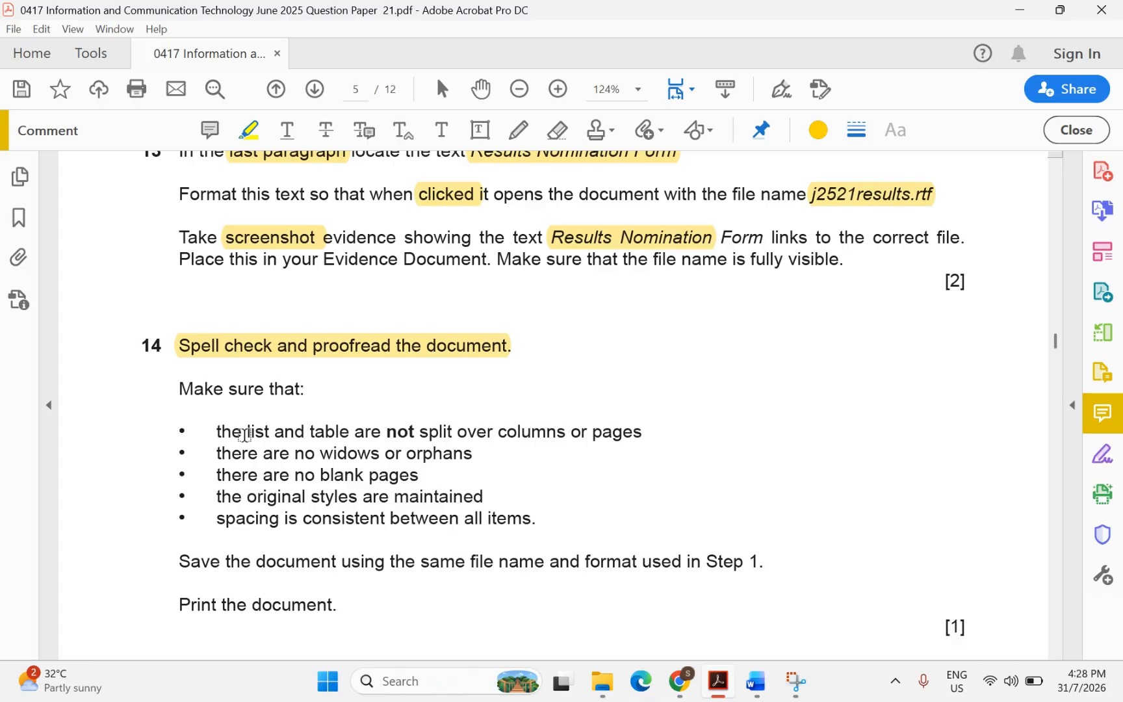
drag(244, 434, 448, 439)
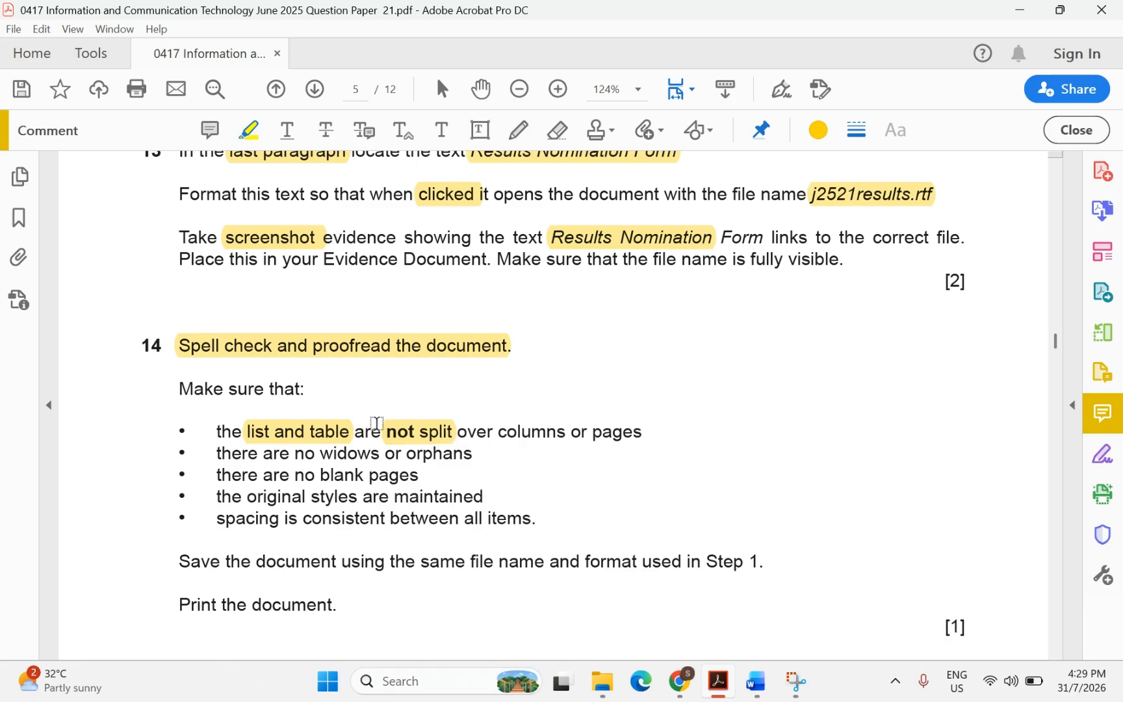
drag(298, 458, 450, 467)
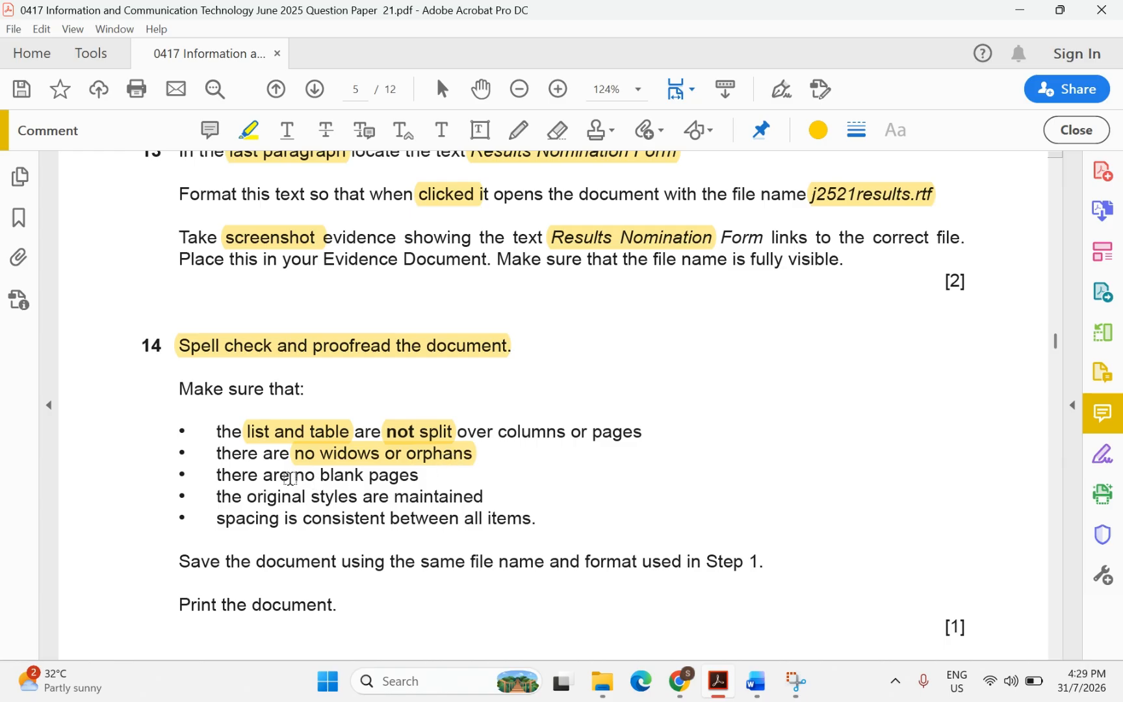
drag(291, 475, 400, 484)
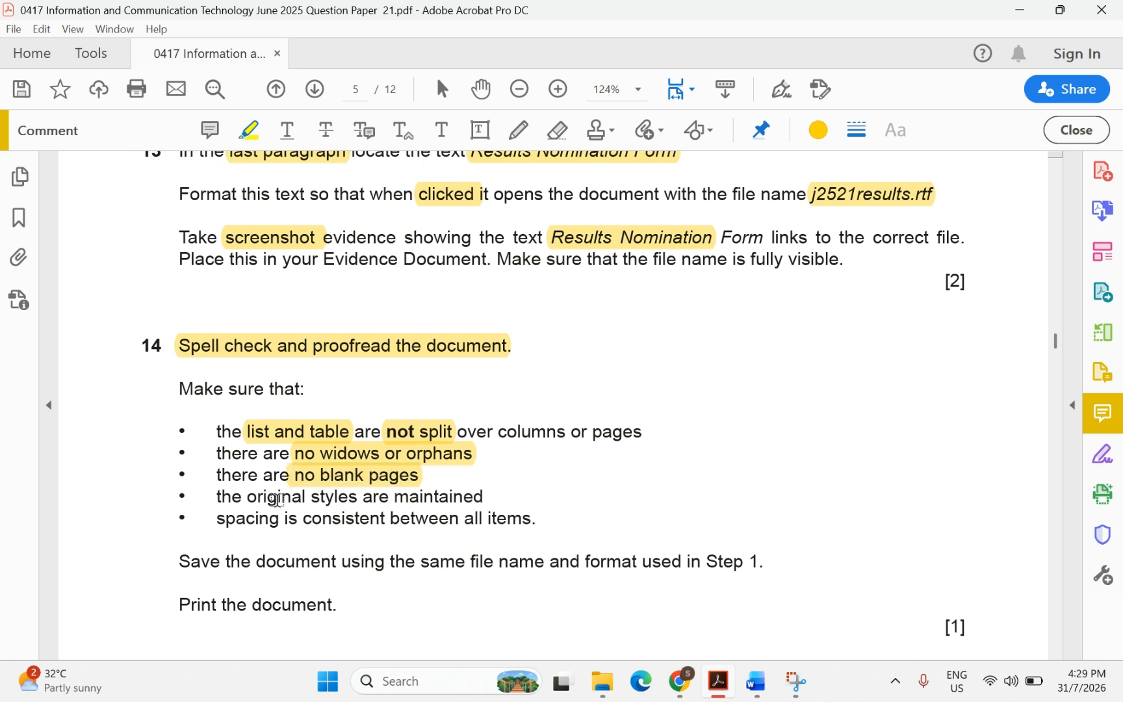
drag(311, 497, 484, 498)
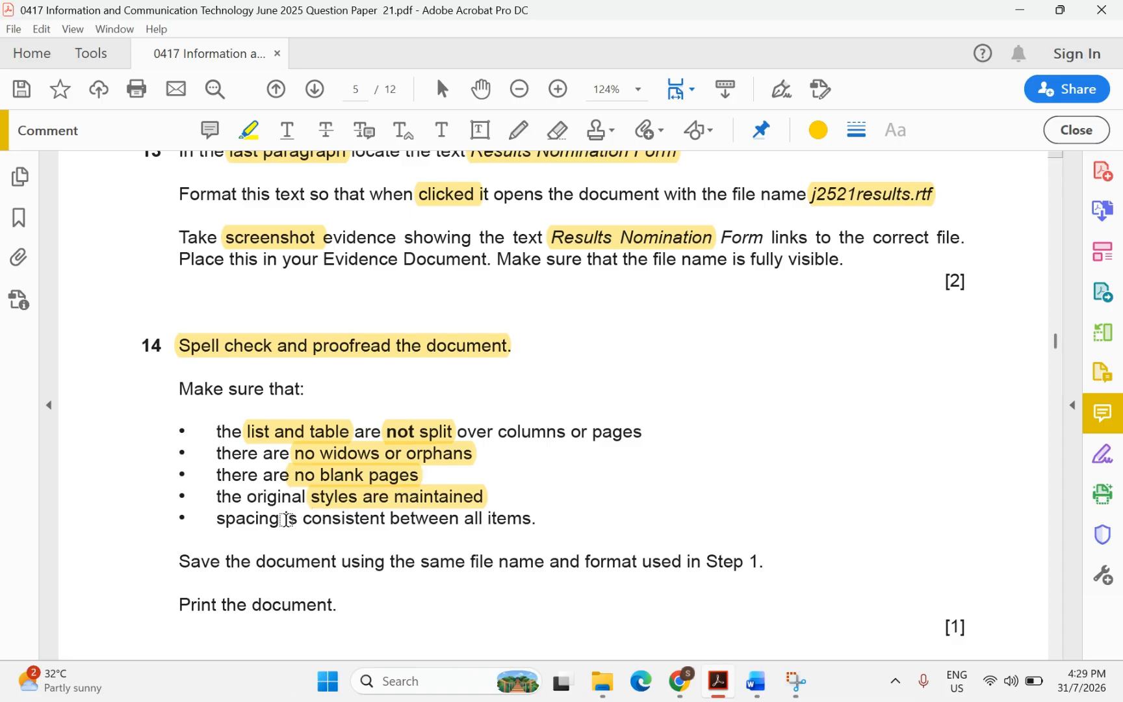
drag(286, 520, 406, 524)
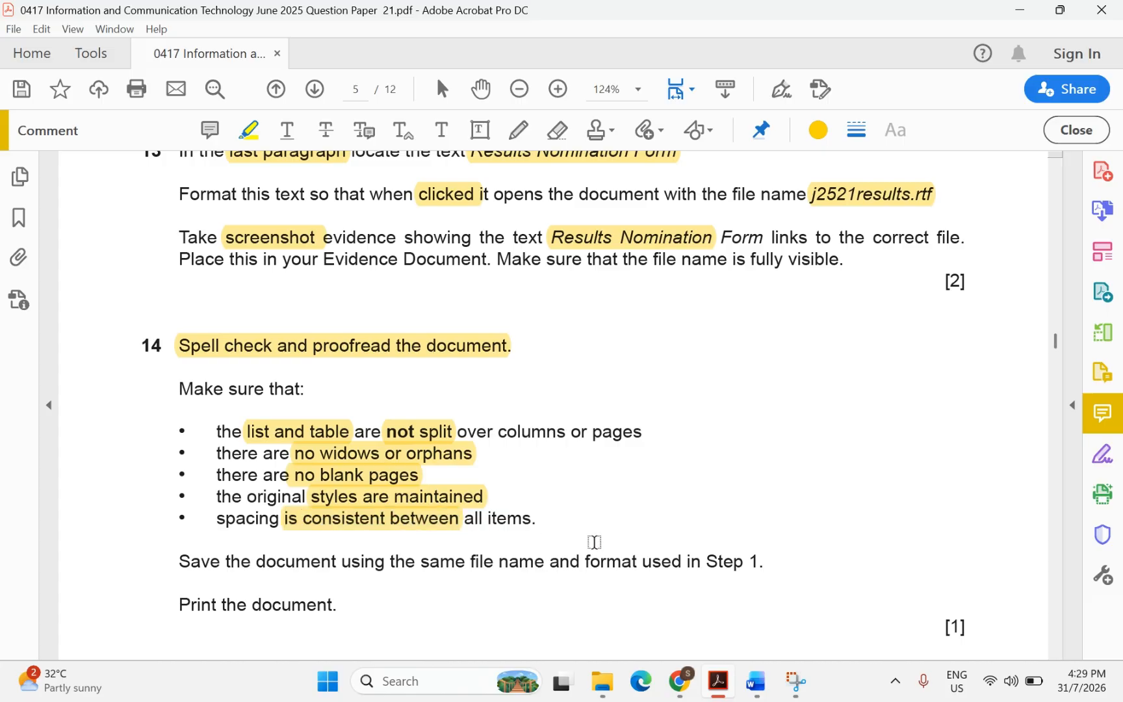
Insert an empty paragraph after 'follows:' above the GCSE Core Subject Exam Dates table
mouse_move(756, 681)
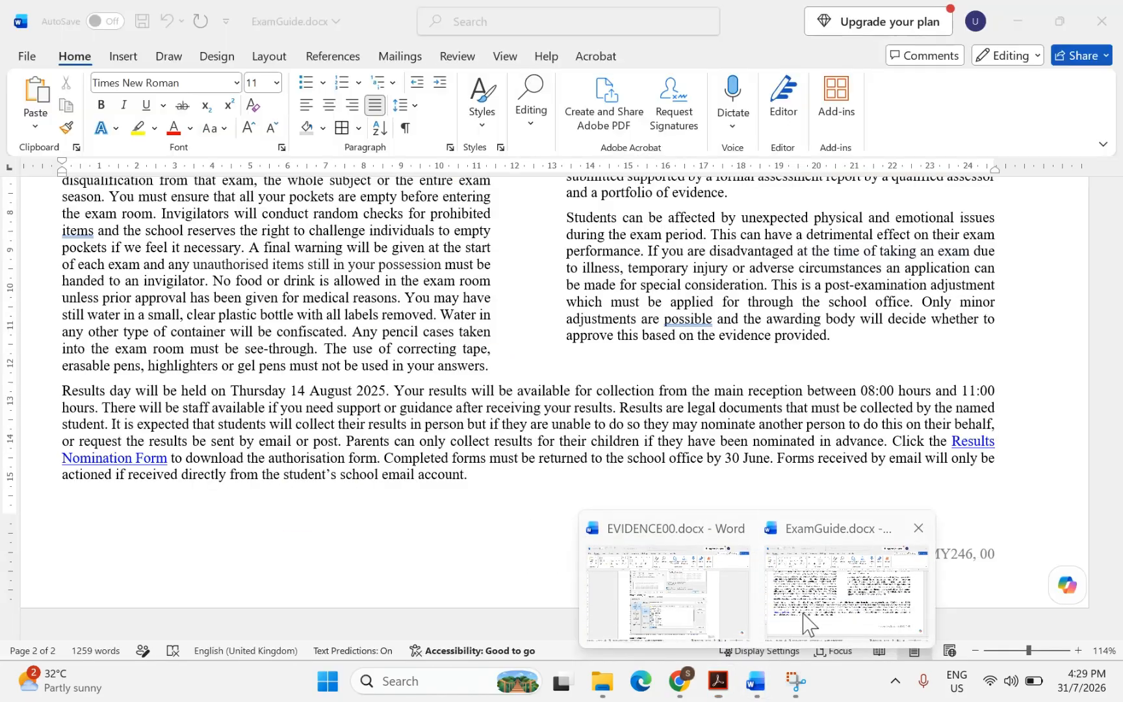
click(785, 632)
scroll(632, 394, up, 15)
scroll(633, 394, up, 5)
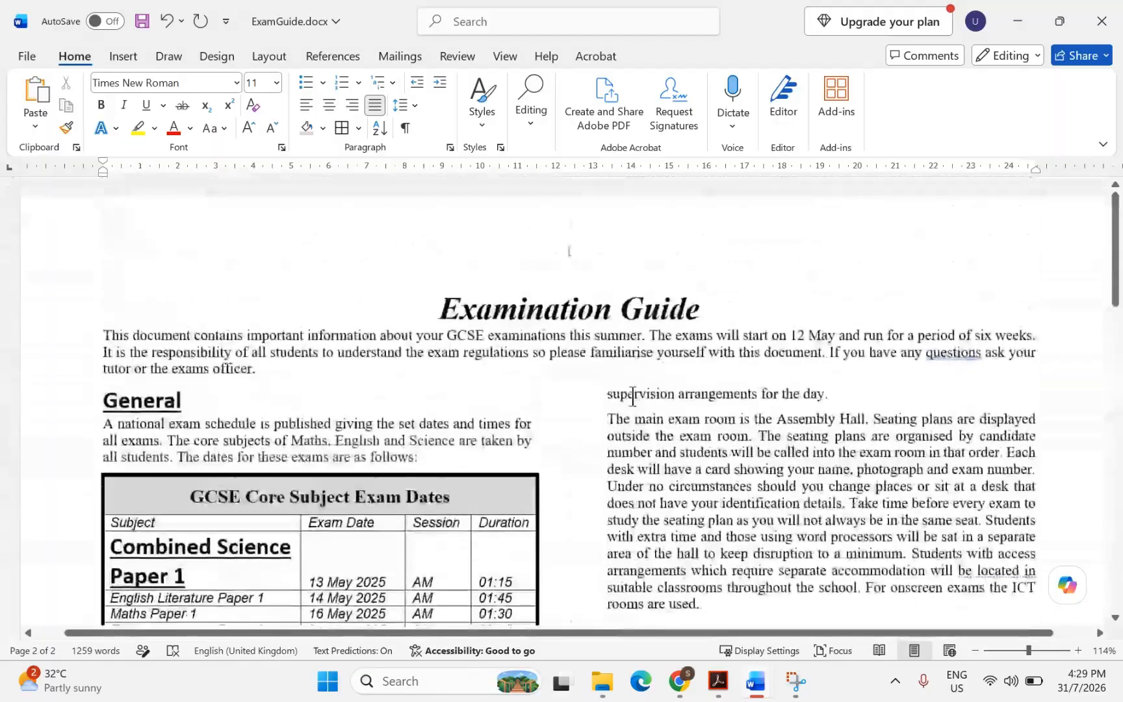
scroll(632, 394, down, 4)
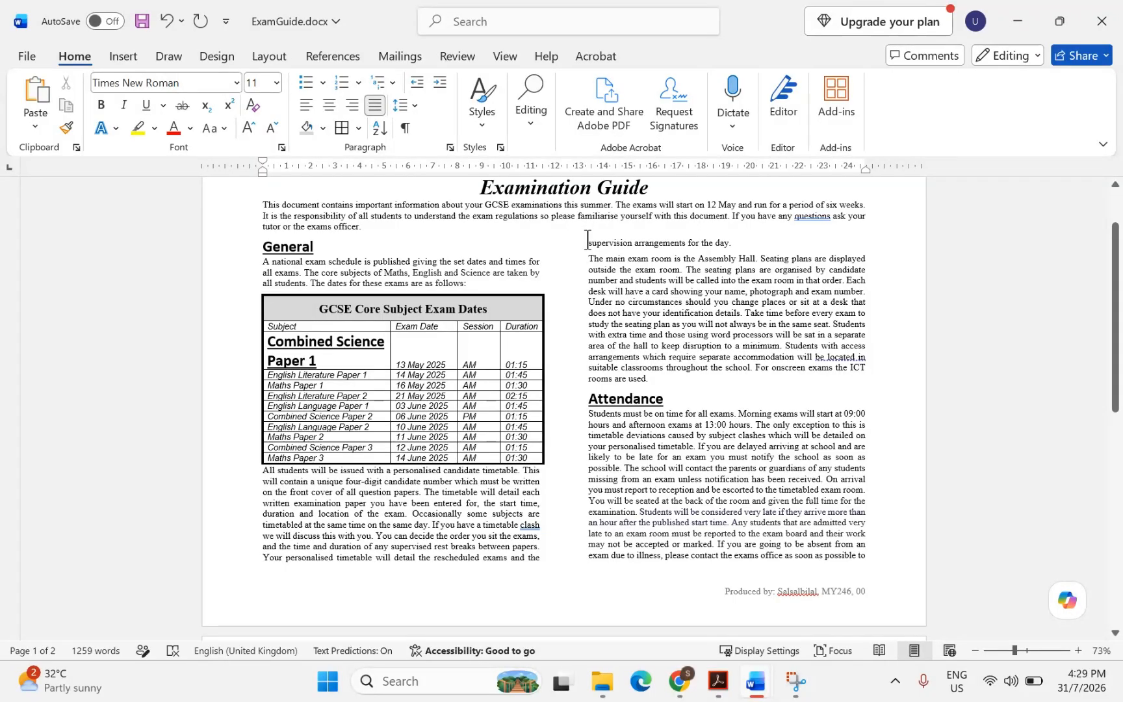
drag(587, 238, 734, 242)
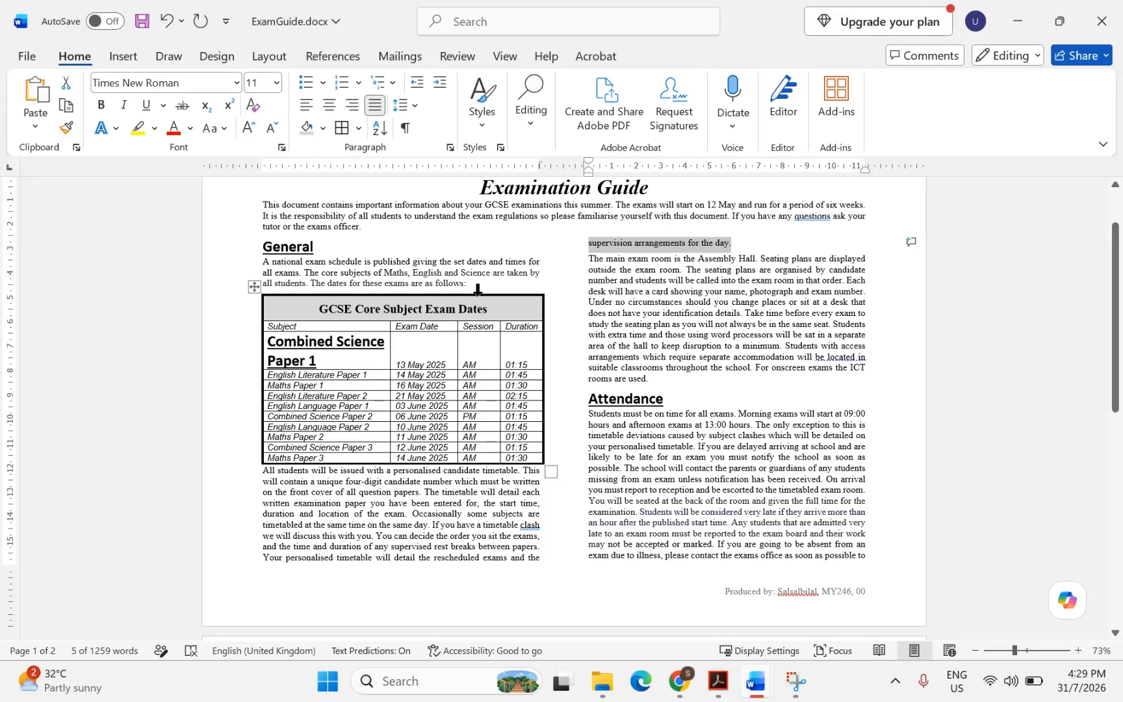
click(478, 290)
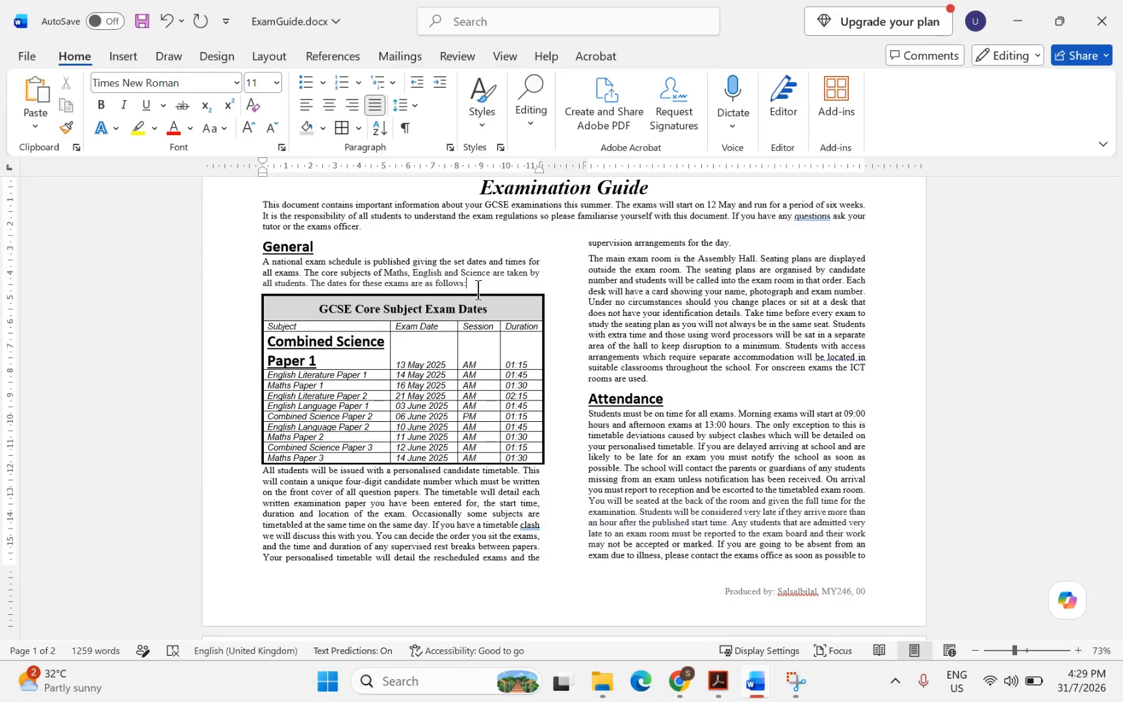
key(Return)
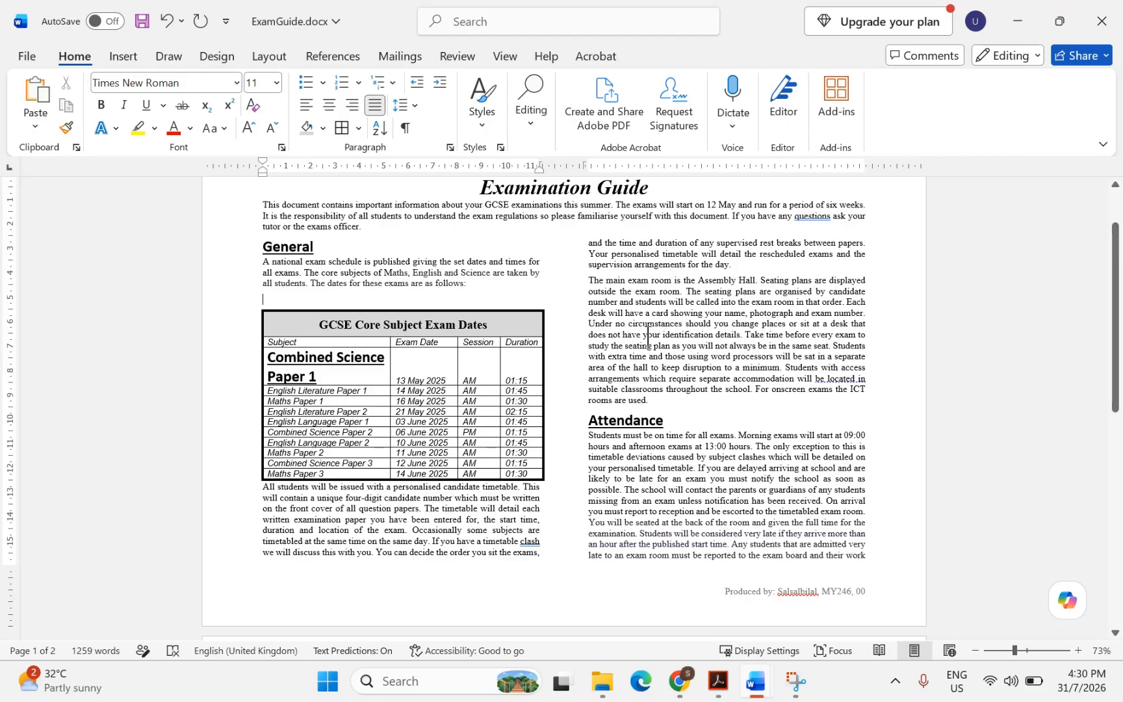
scroll(647, 336, down, 6)
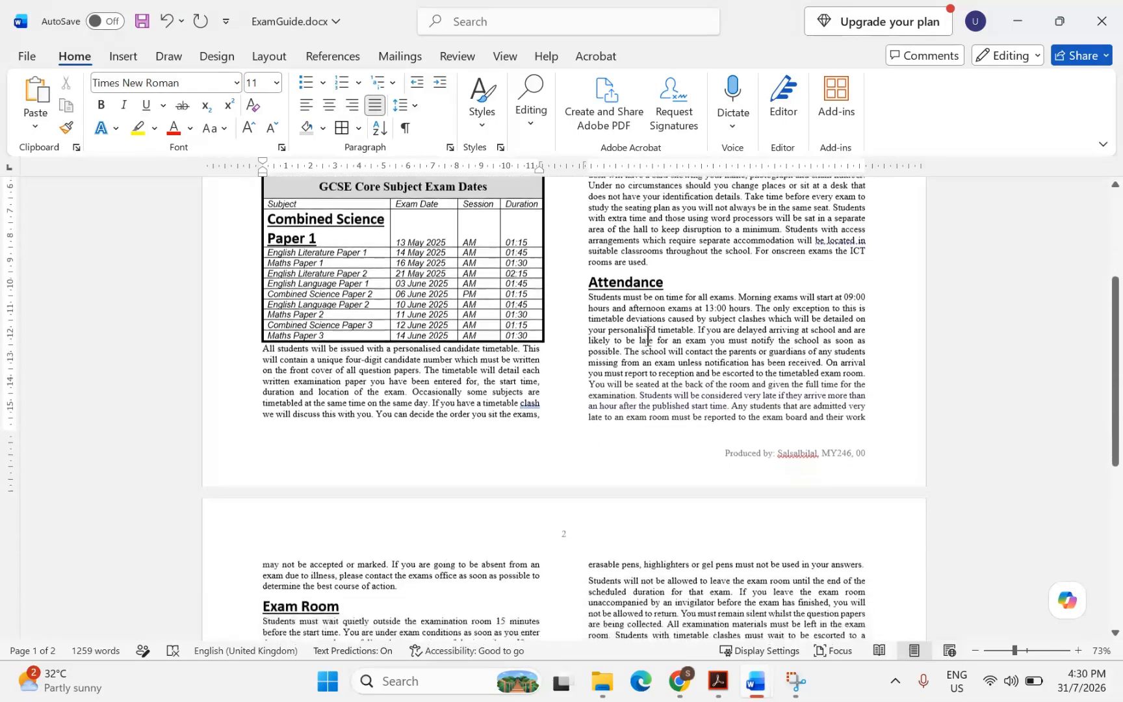
scroll(647, 336, down, 8)
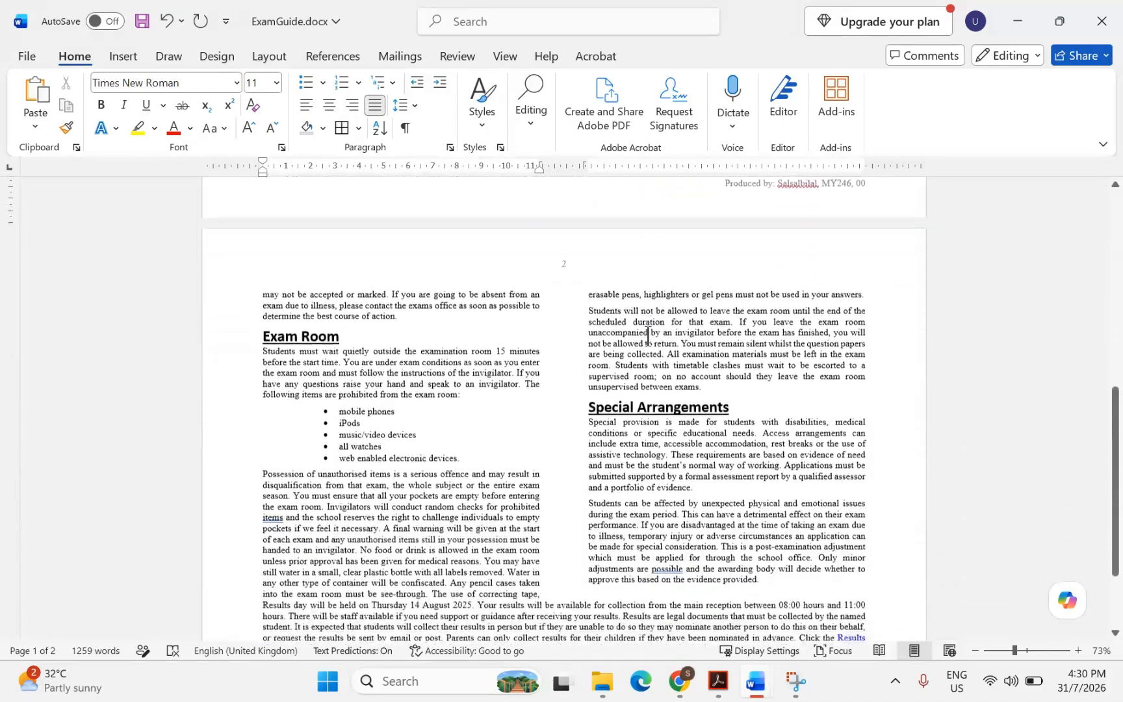
scroll(648, 336, down, 1)
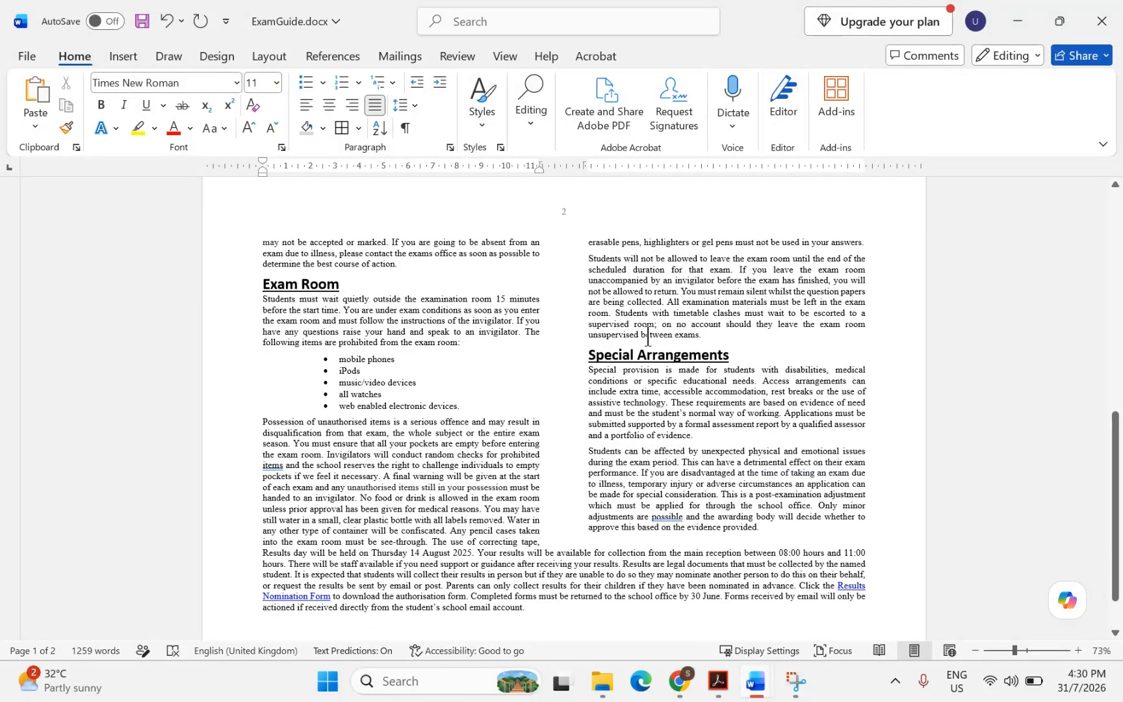
Set 0 pt spacing after for all five prohibited-item bullets
drag(389, 399, 339, 358)
right_click(351, 383)
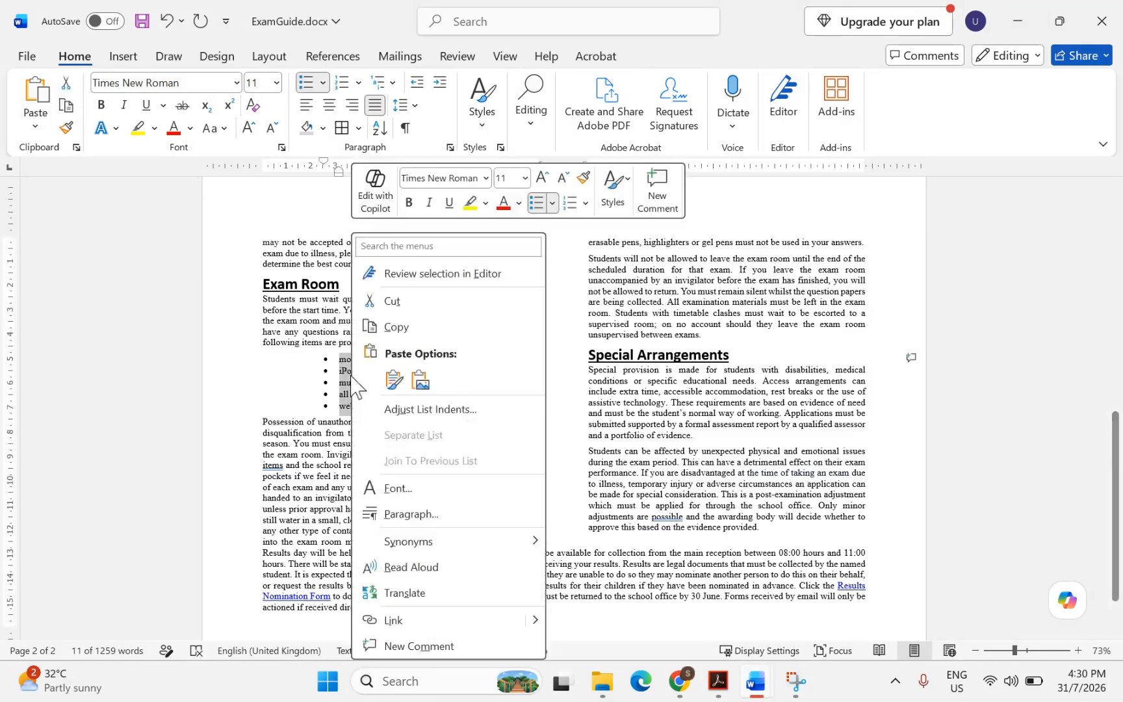
click(411, 514)
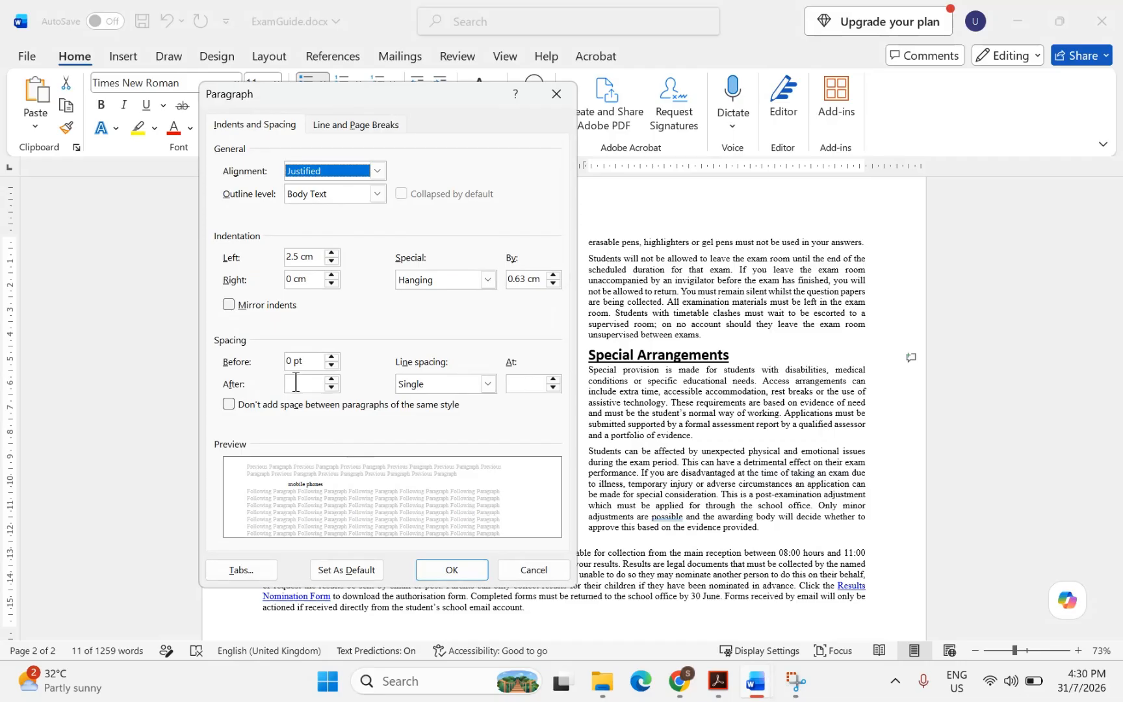
click(296, 382)
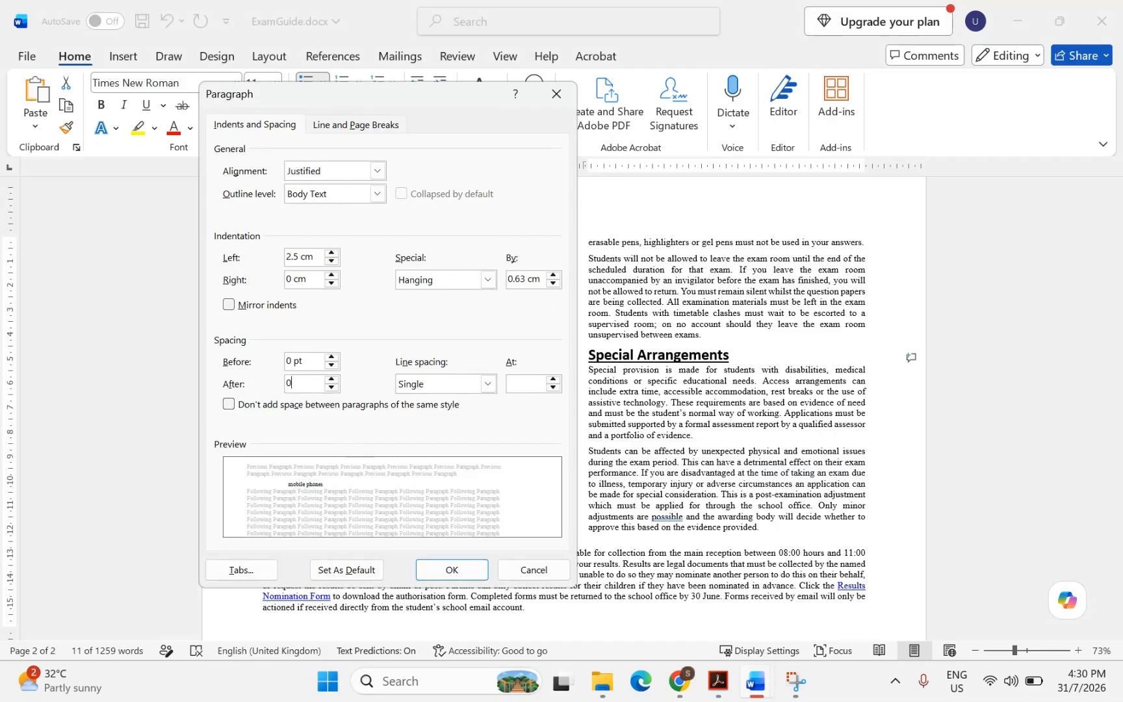
click(448, 570)
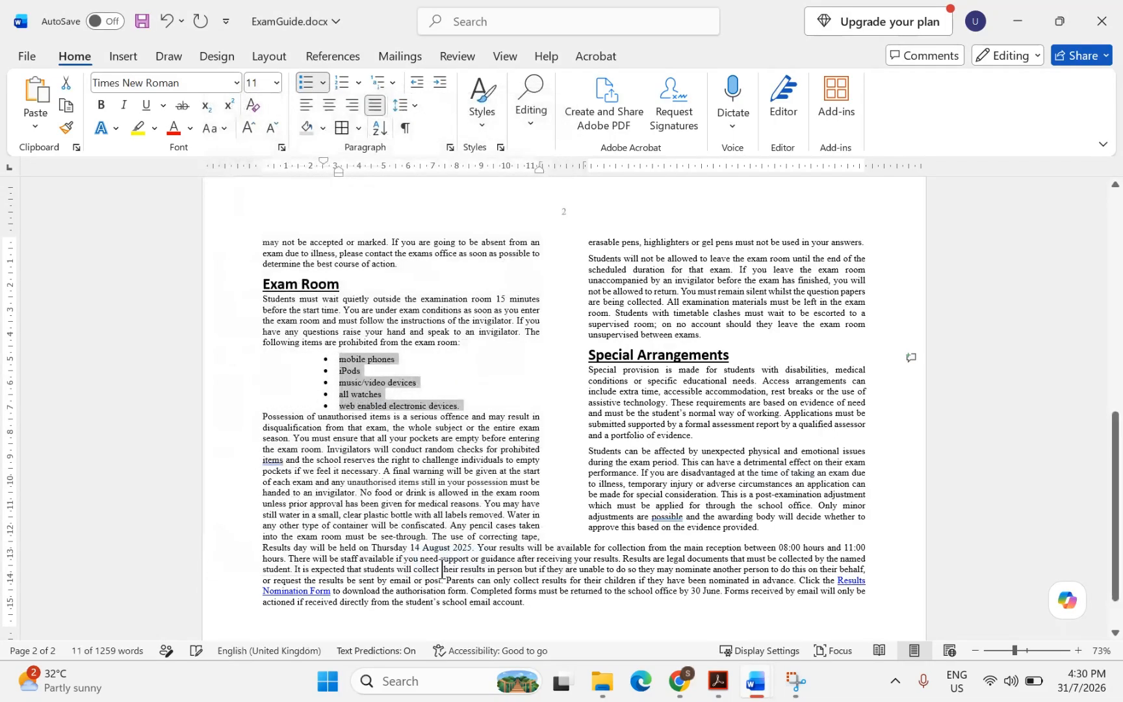
Give the last bullet, web enabled electronic devices, 6 pt spacing after
click(417, 414)
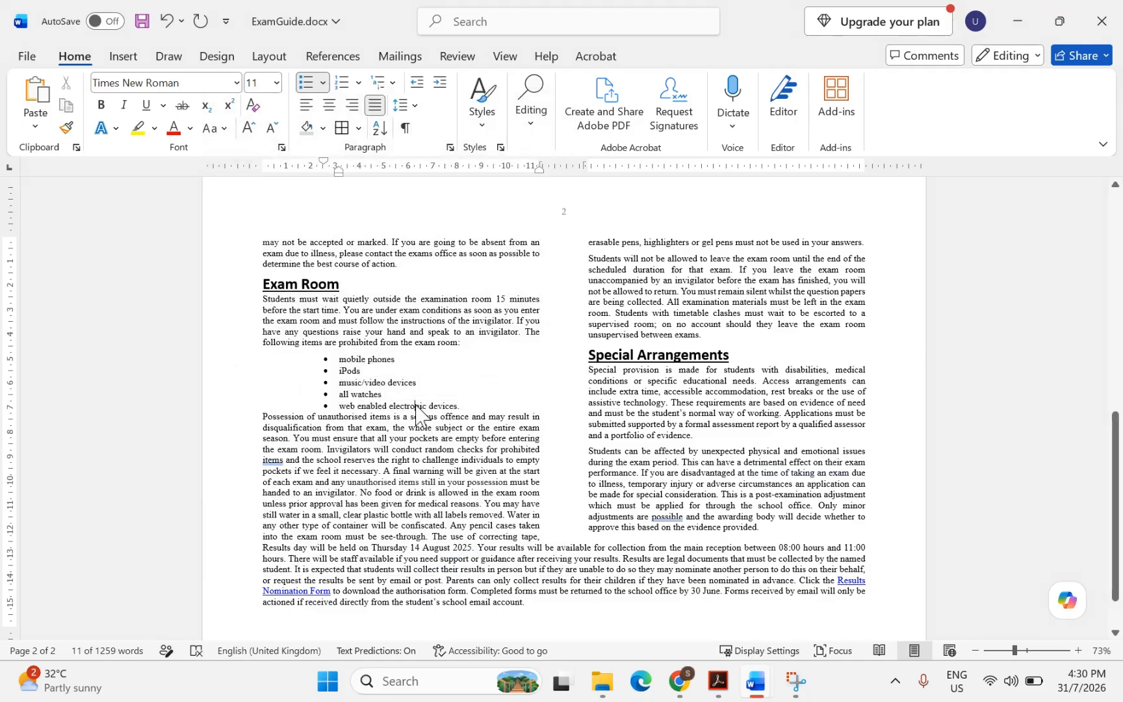
right_click(418, 413)
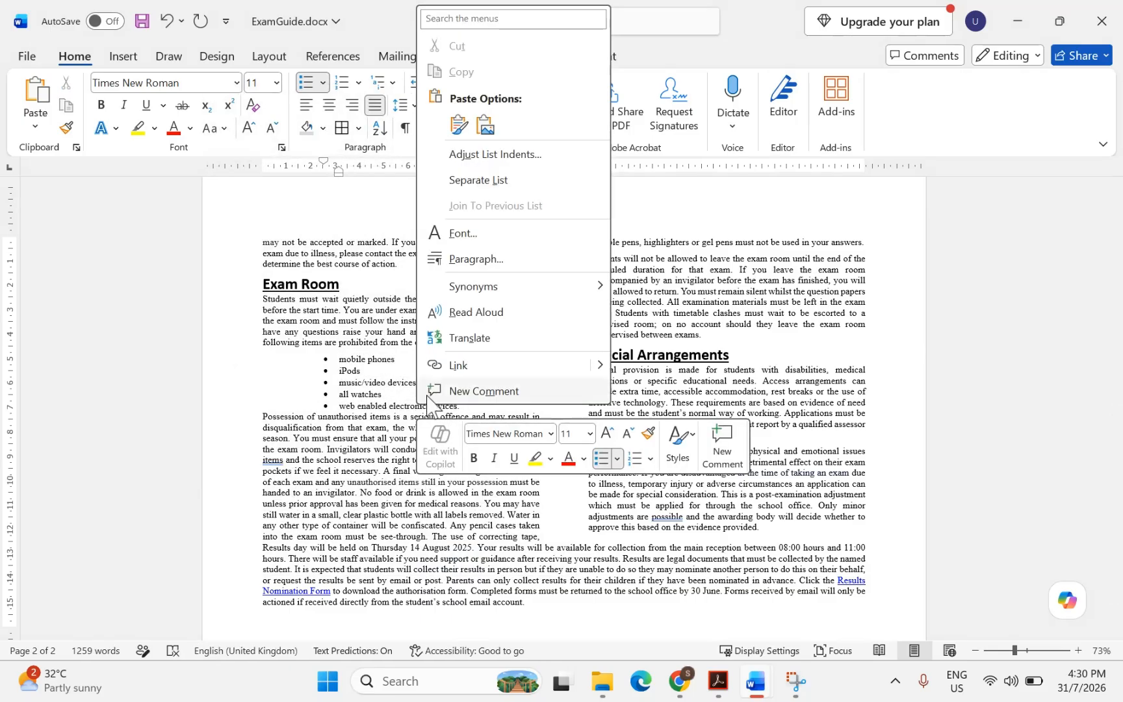
click(476, 258)
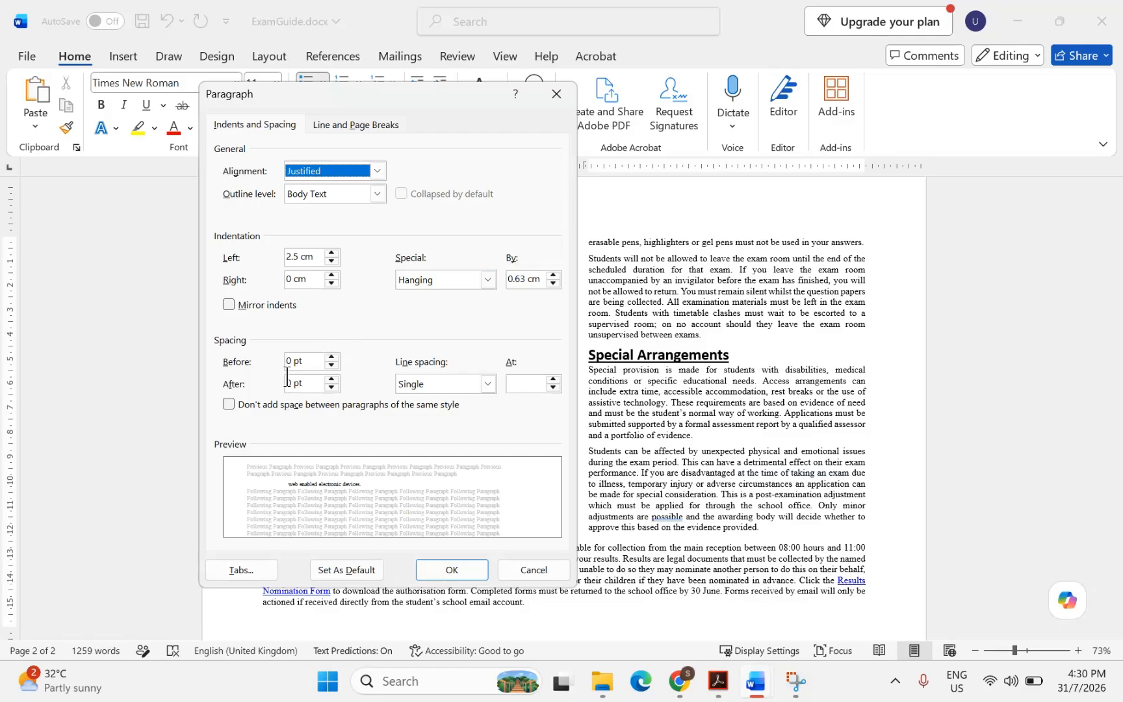
drag(291, 384, 226, 382)
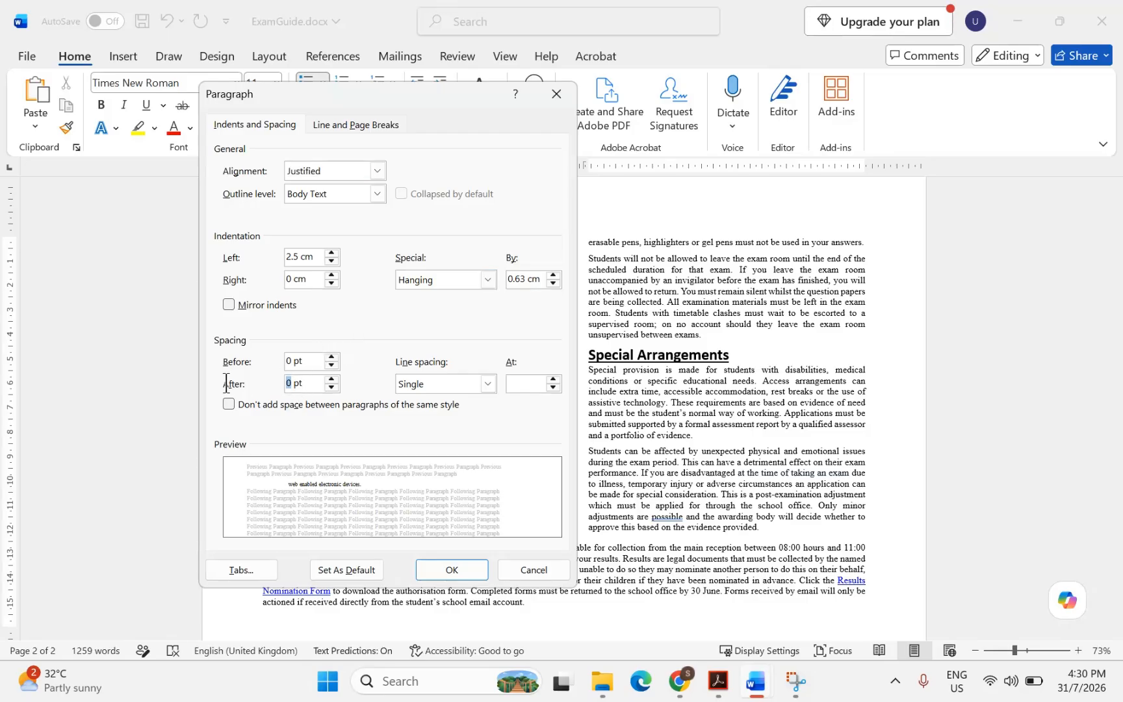
click(452, 570)
scroll(389, 463, down, 1)
scroll(389, 469, down, 1)
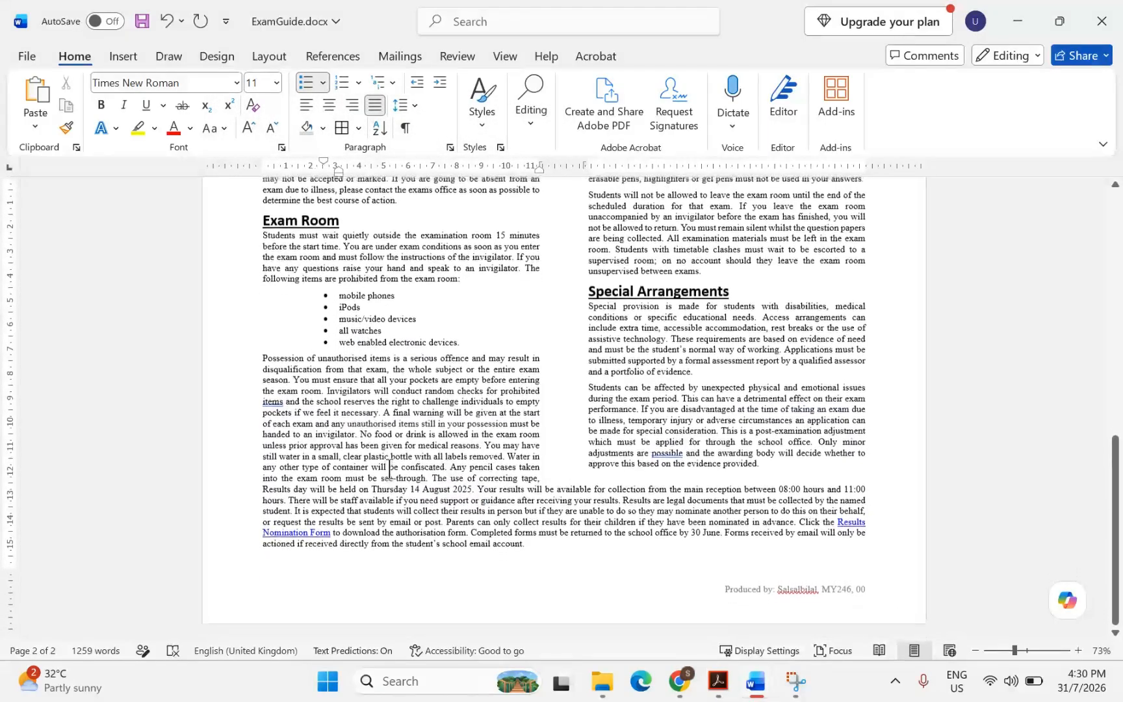
Accept the grammar suggestion to add a comma after 'questions'
scroll(389, 470, up, 4)
scroll(389, 469, up, 15)
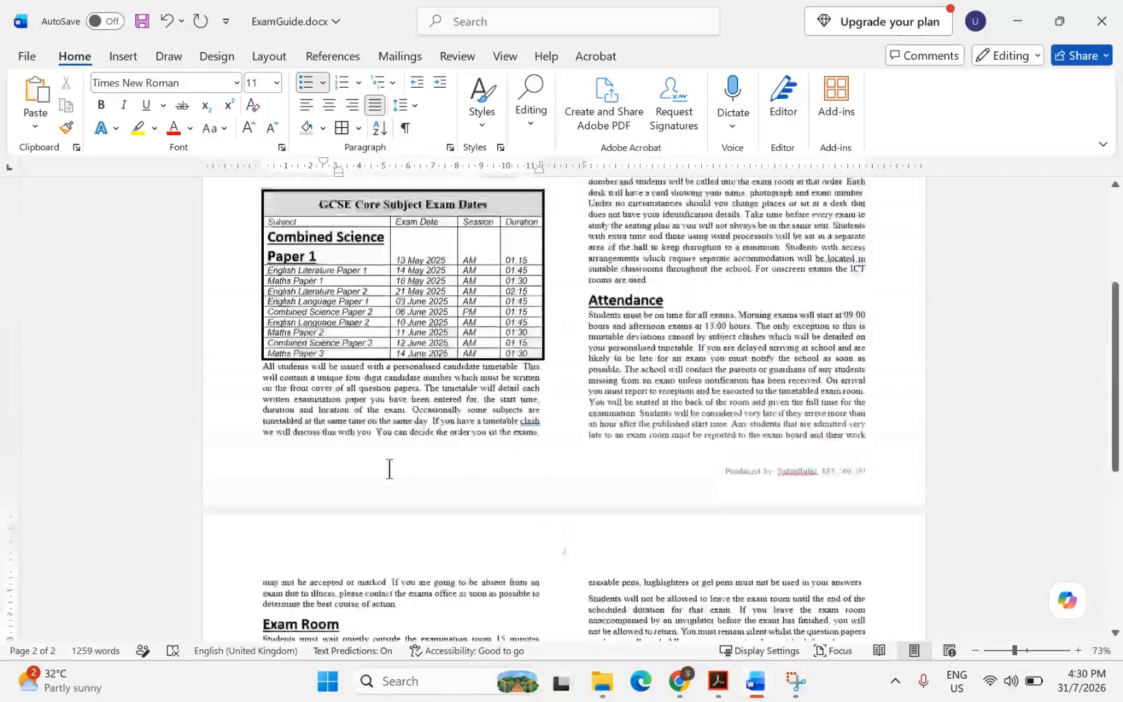
scroll(389, 468, down, 6)
scroll(389, 468, up, 8)
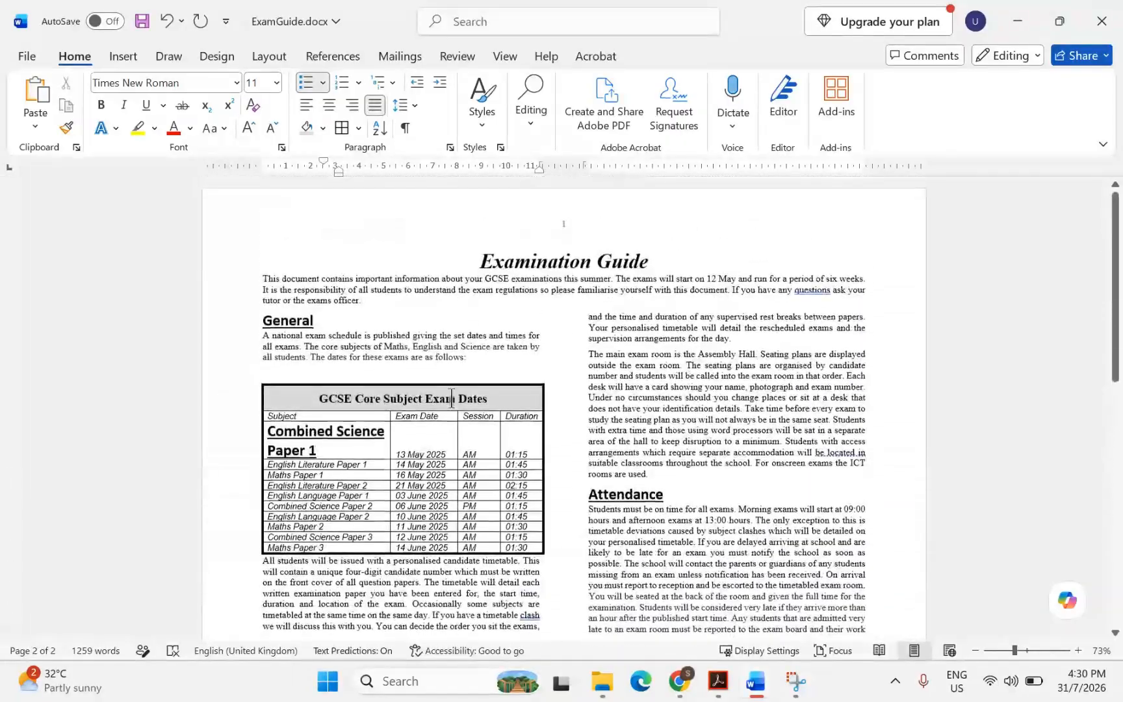
click(810, 287)
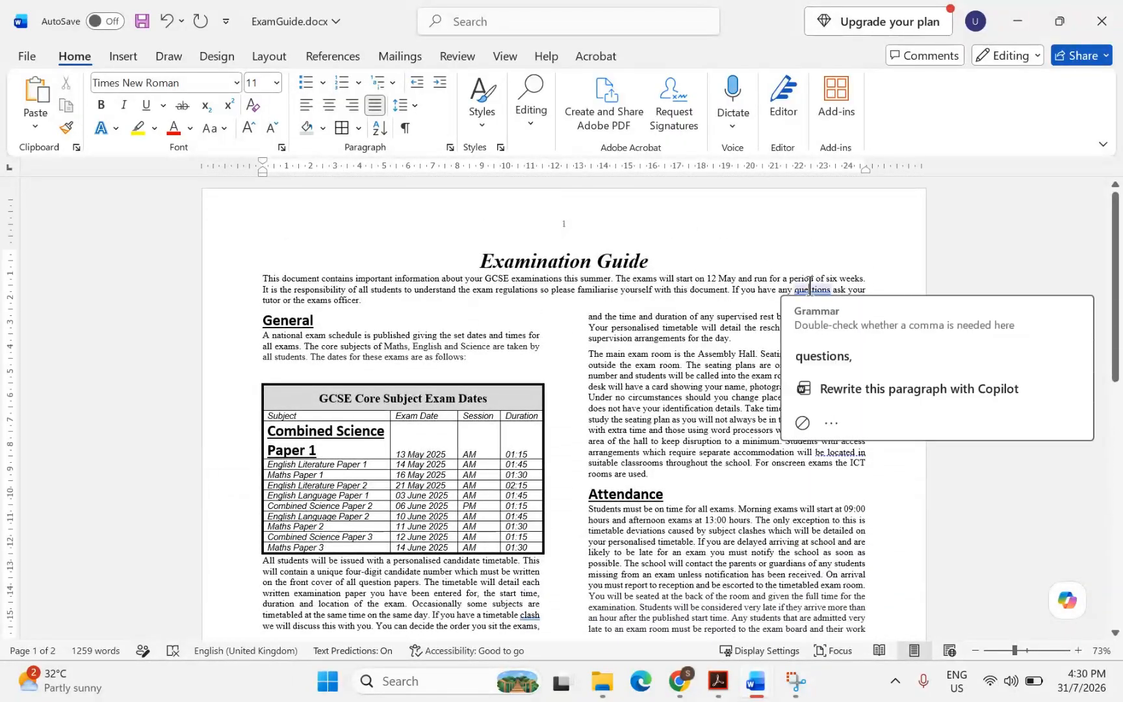
right_click(810, 286)
click(873, 339)
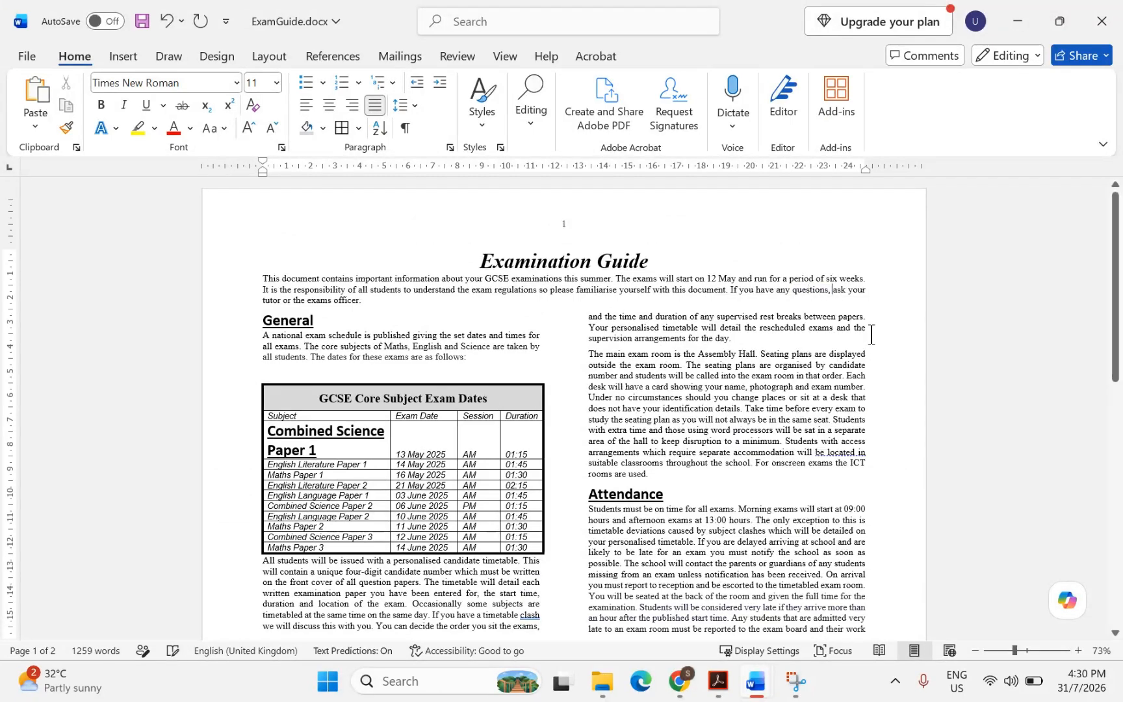
Ignore the grammar suggestions on 'be located in' and 'clash'
scroll(788, 377, down, 3)
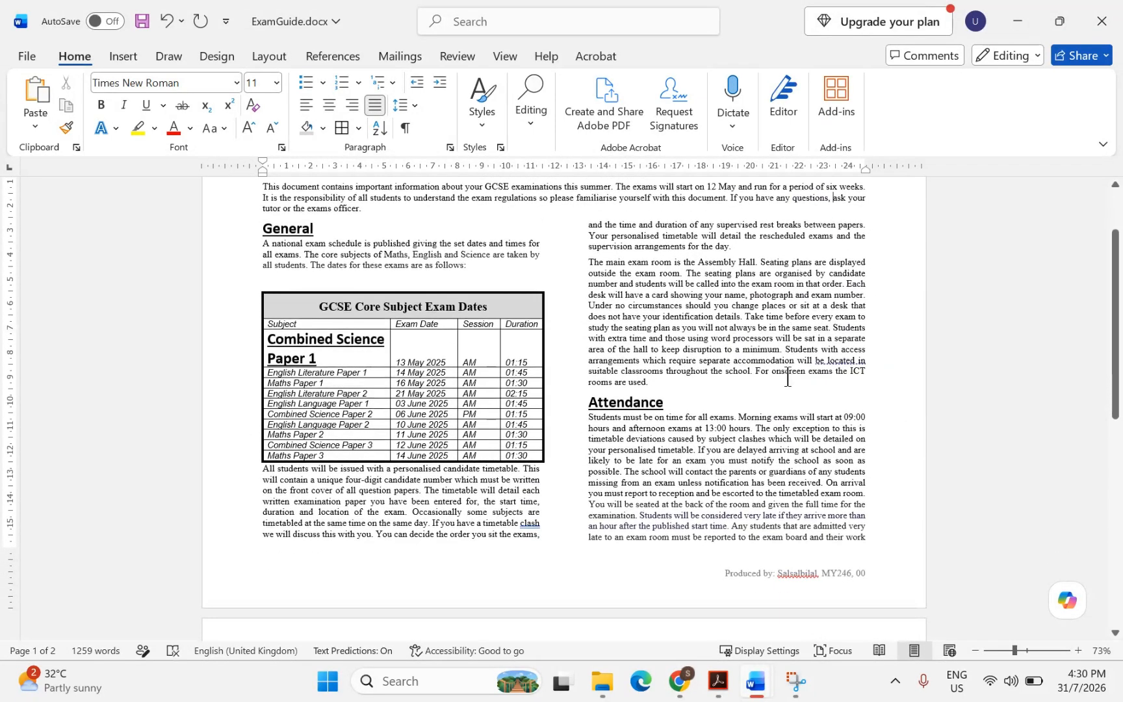
right_click(828, 359)
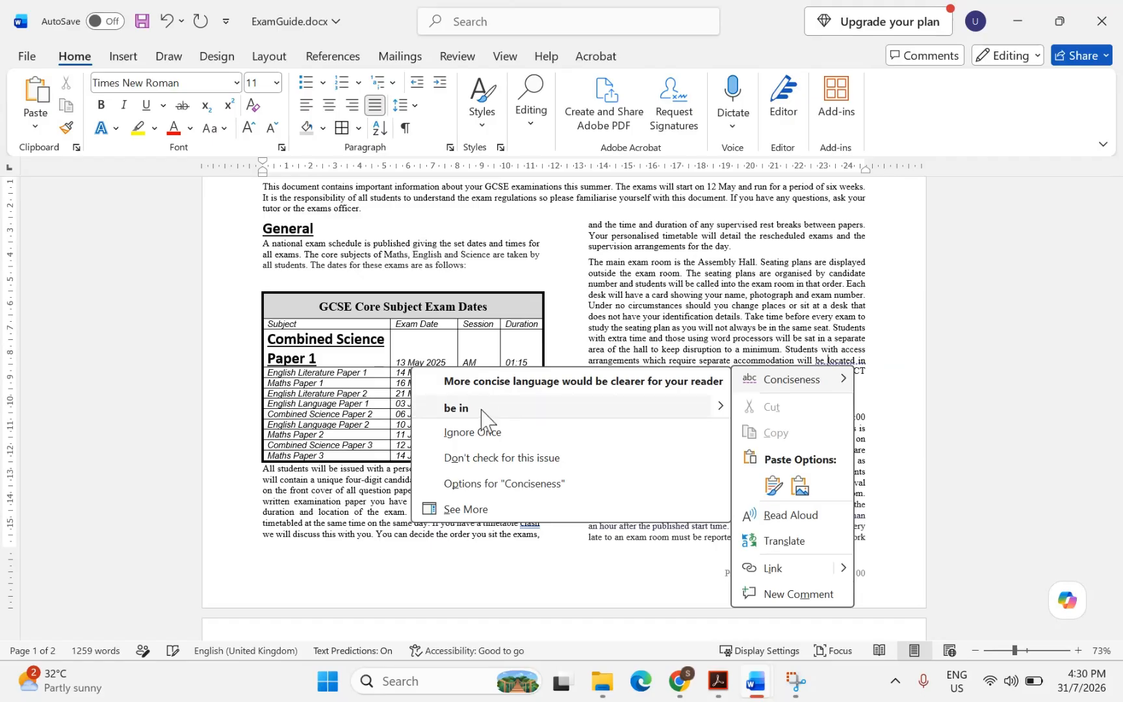
click(662, 310)
scroll(662, 310, down, 7)
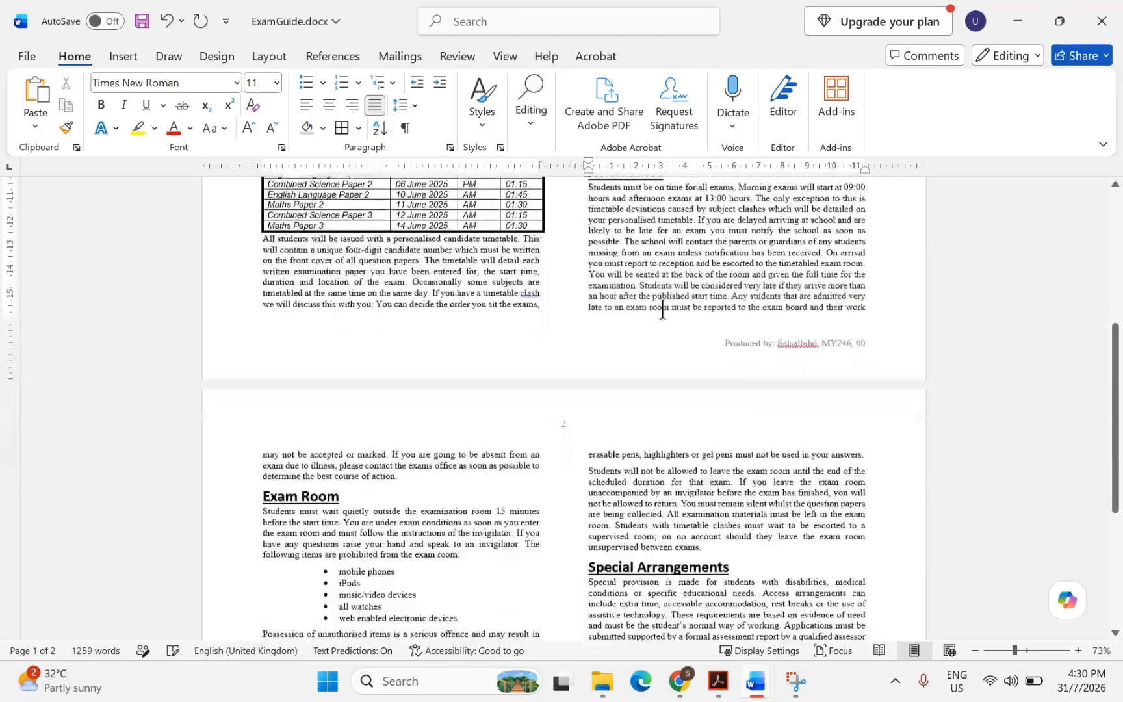
right_click(528, 293)
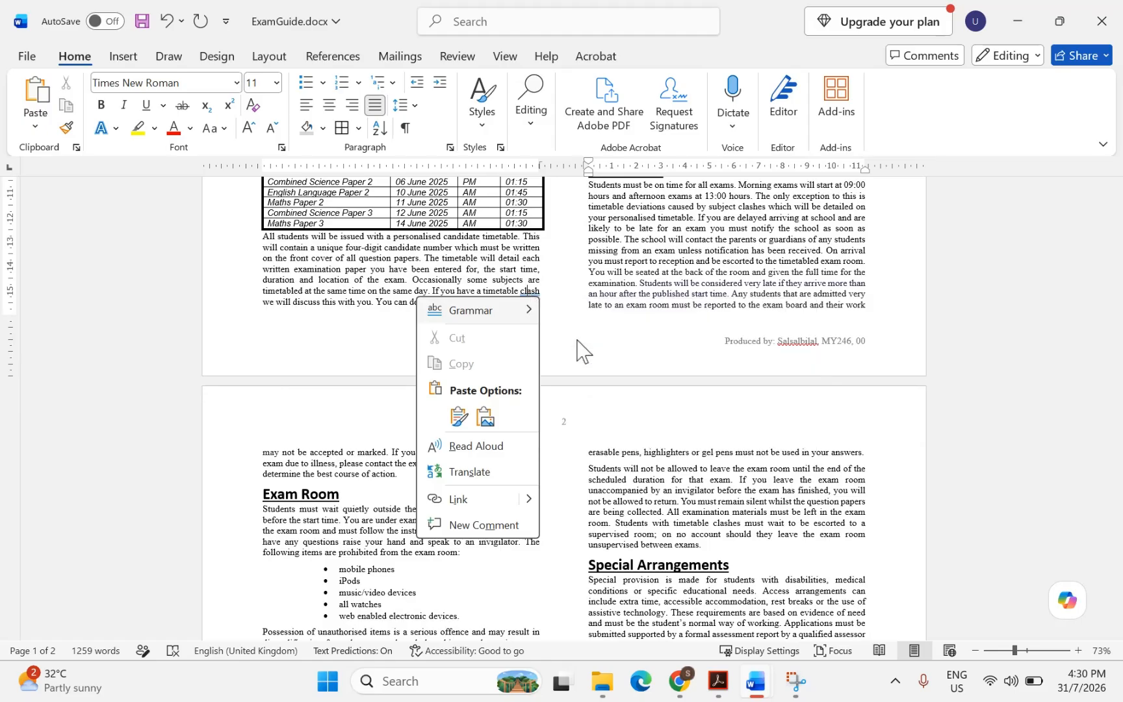
click(576, 350)
scroll(715, 323, up, 4)
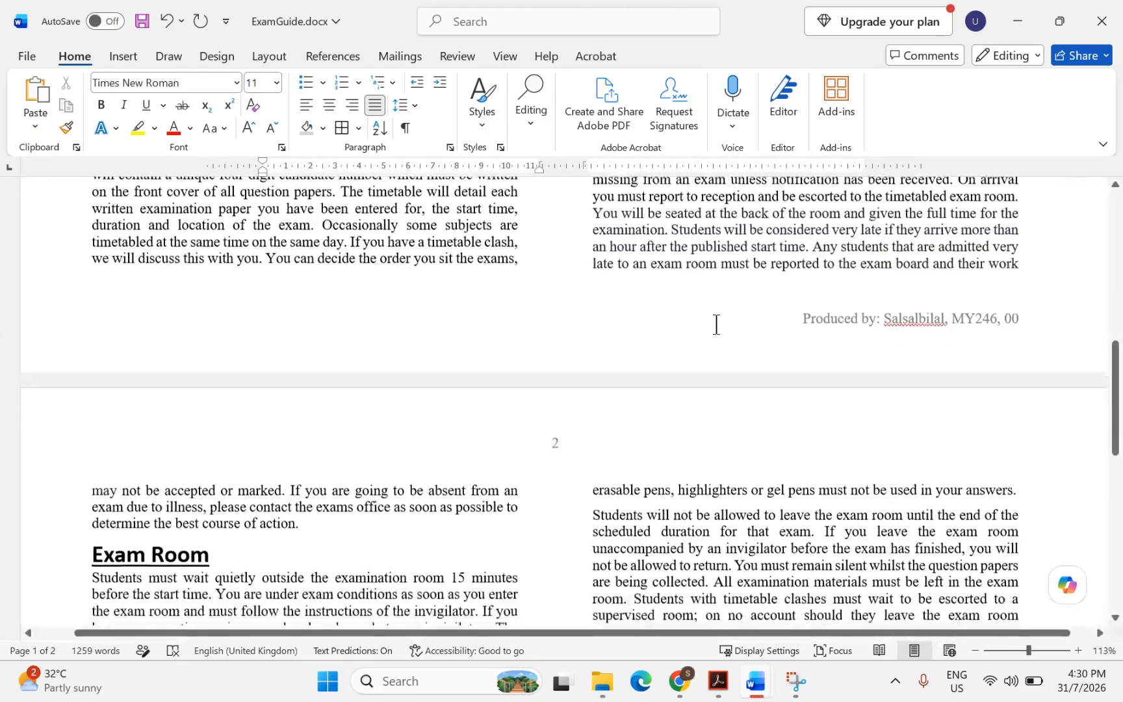
scroll(716, 325, down, 10)
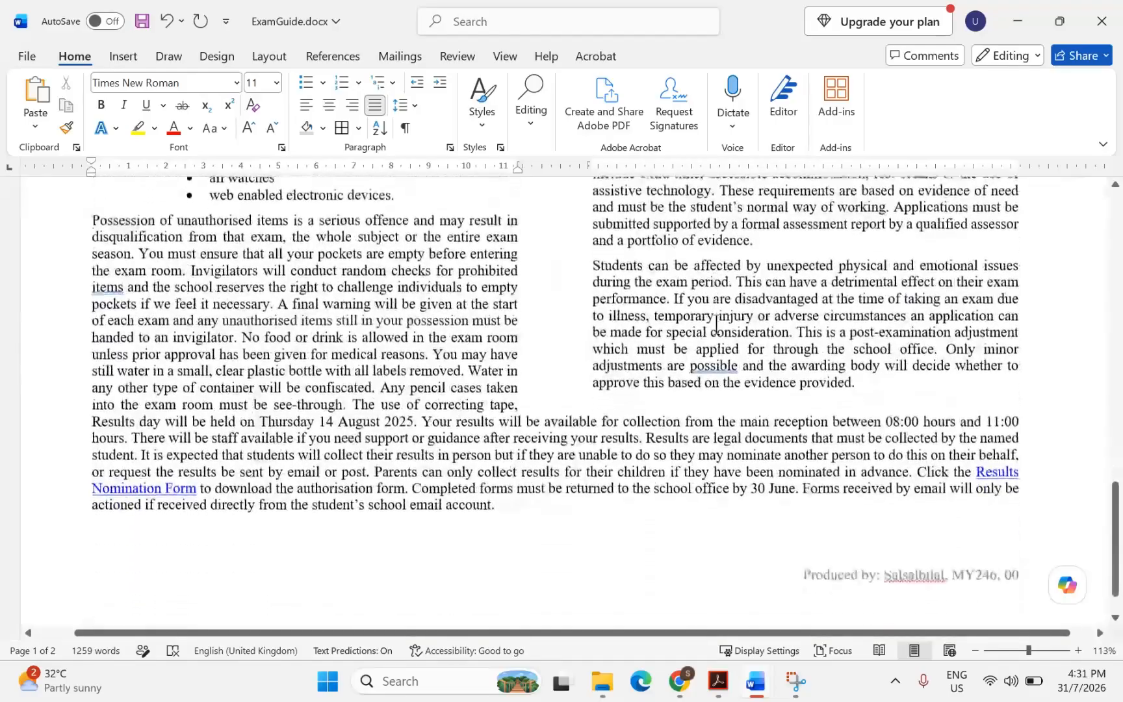
scroll(716, 323, down, 1)
scroll(712, 344, up, 1)
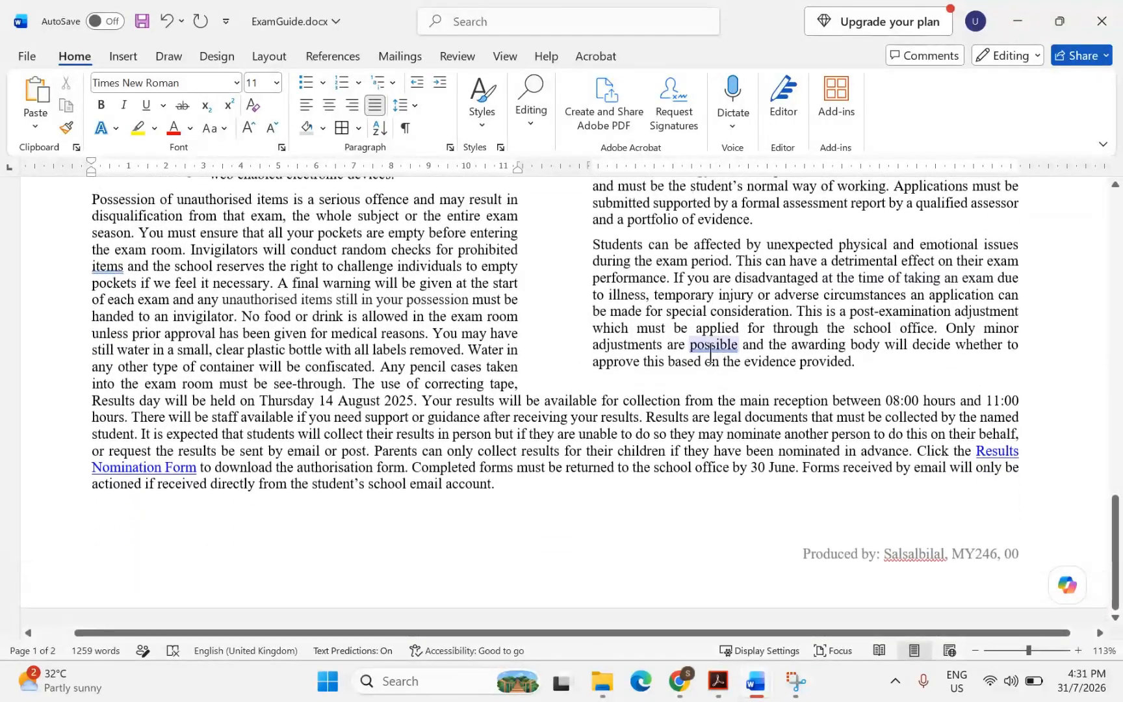
Accept the comma after 'possible' and review the rest of the document
right_click(711, 356)
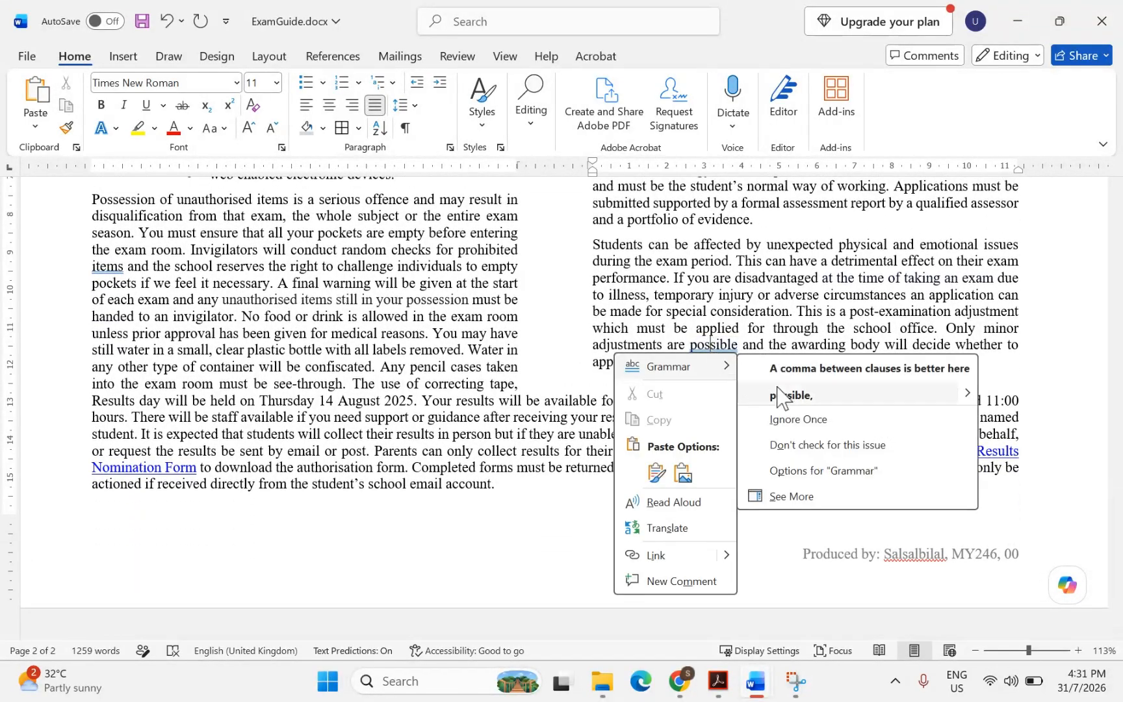
click(787, 395)
scroll(782, 388, up, 15)
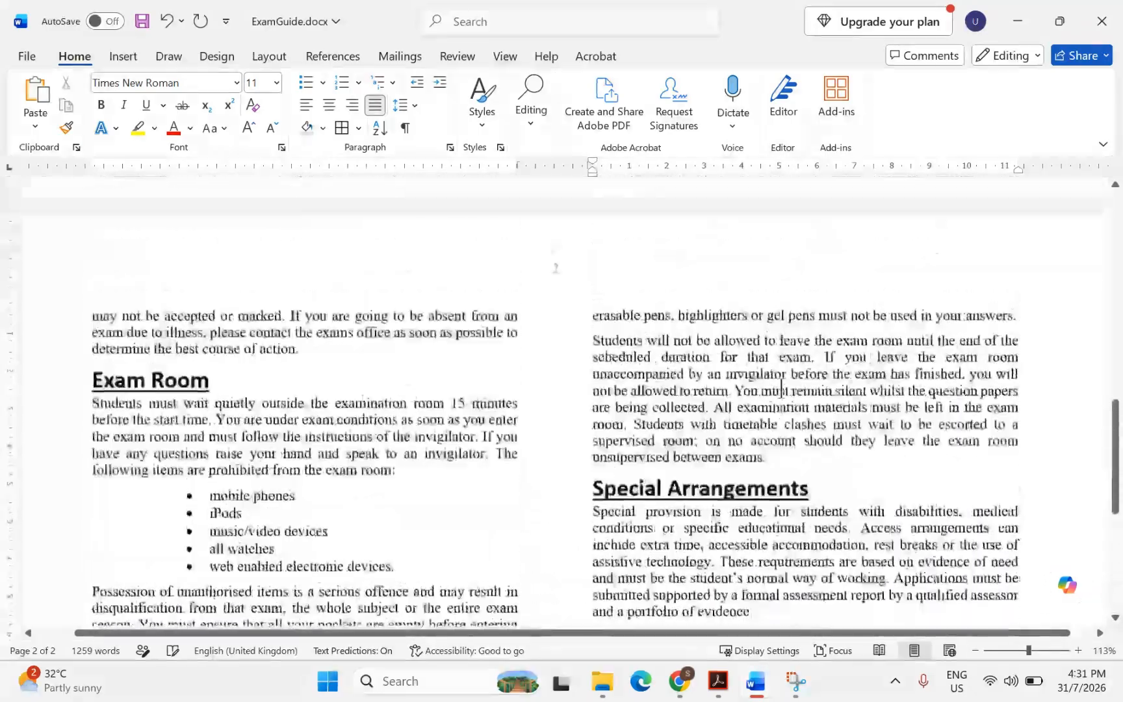
scroll(782, 388, up, 6)
scroll(782, 390, down, 5)
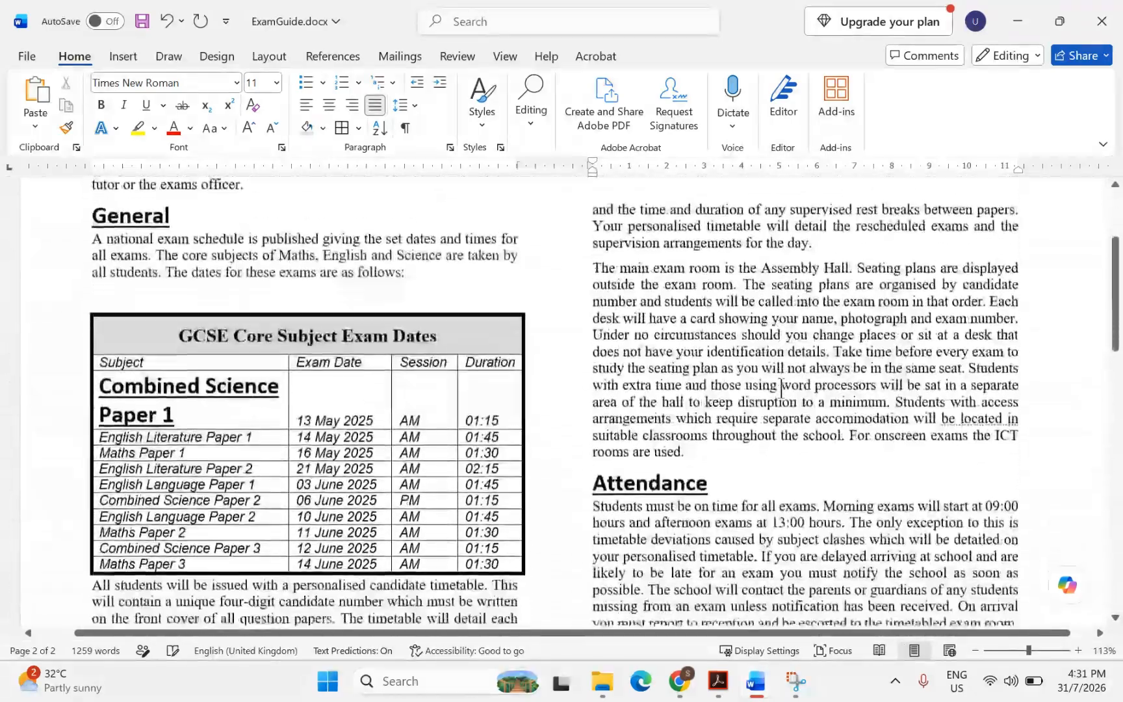
scroll(782, 390, down, 10)
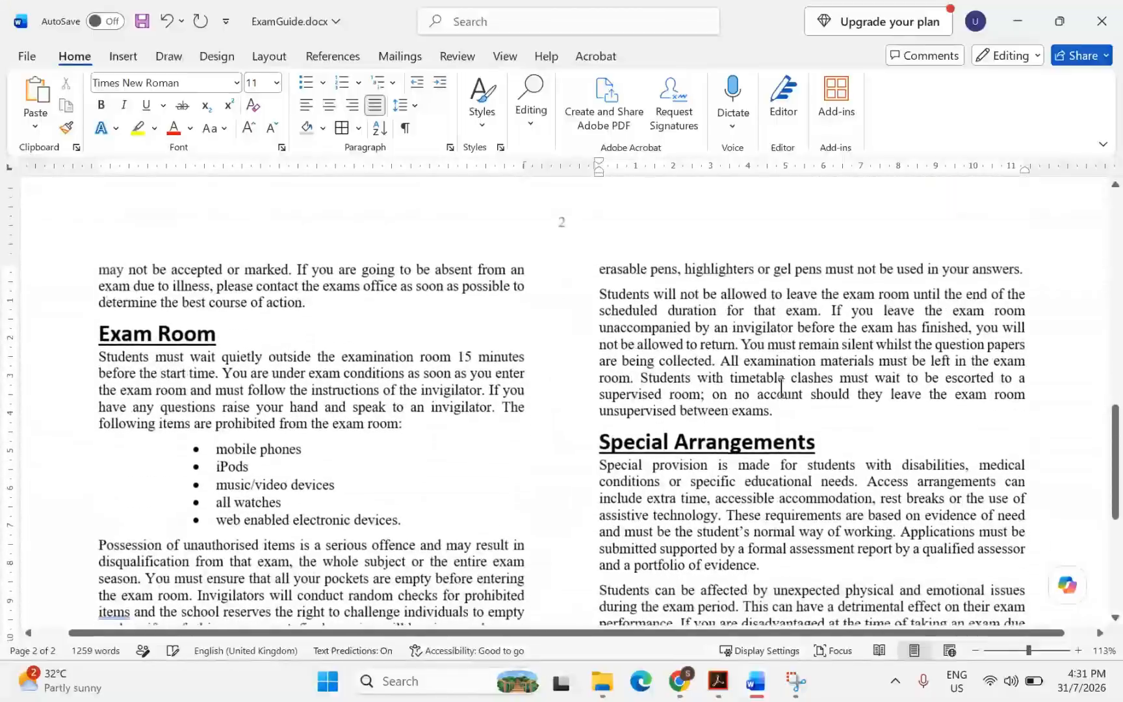
scroll(782, 388, down, 2)
scroll(782, 387, up, 6)
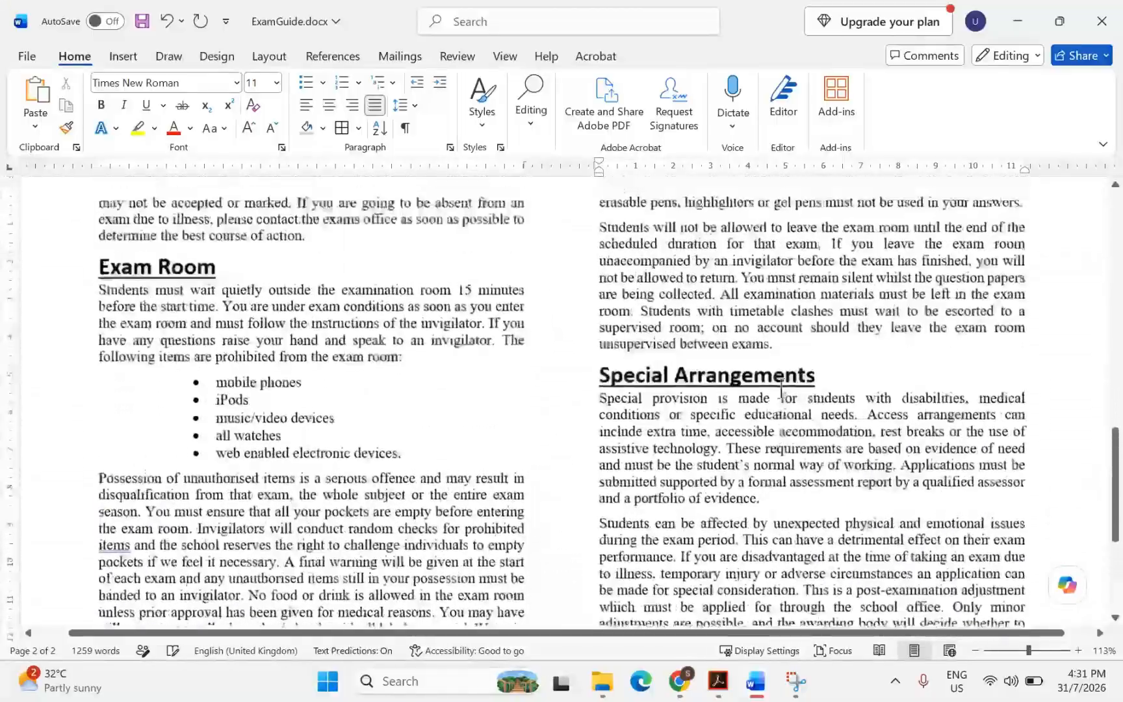
scroll(782, 387, up, 15)
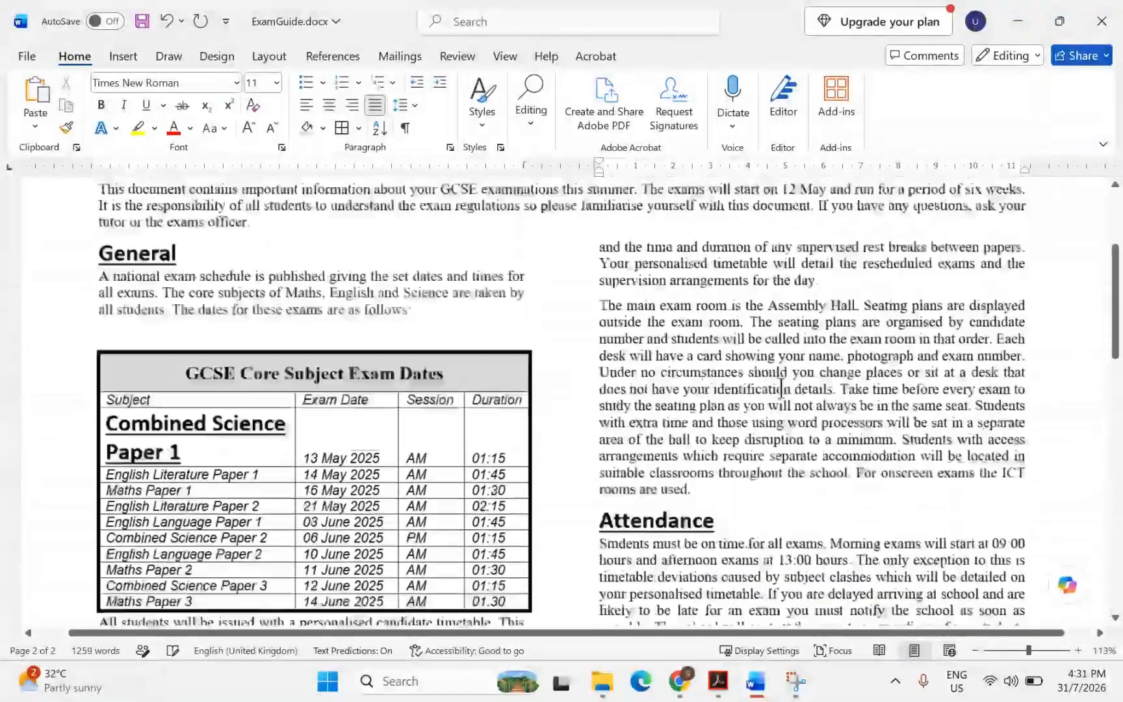
scroll(781, 389, down, 15)
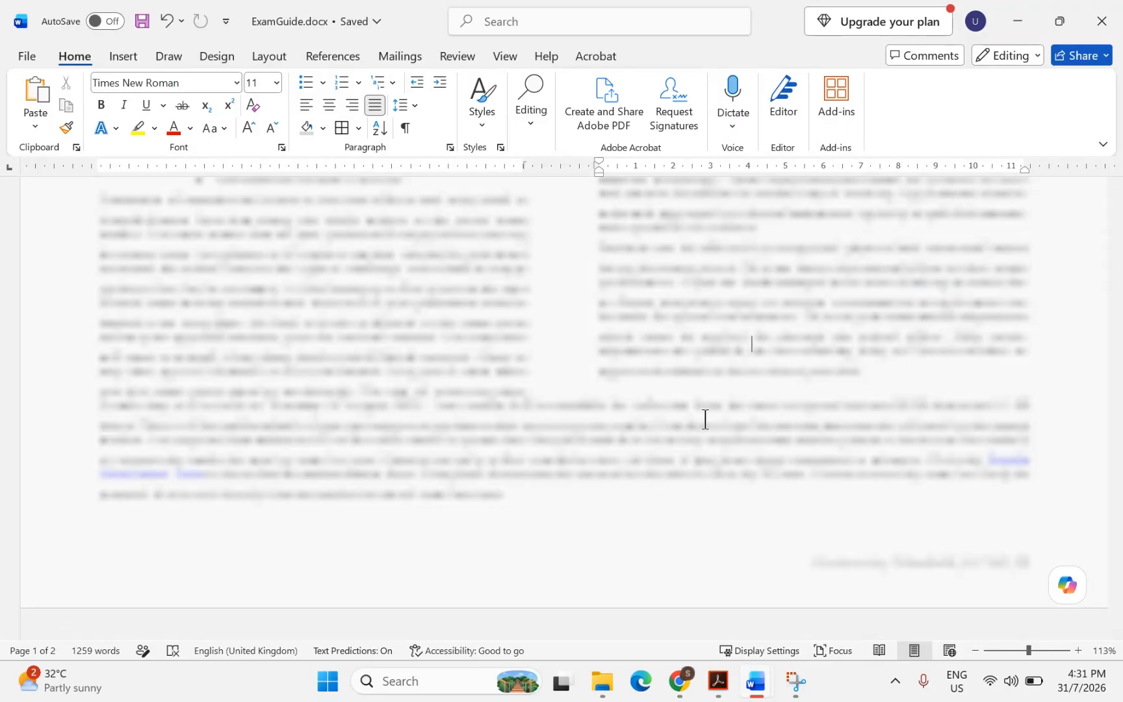
scroll(637, 494, up, 6)
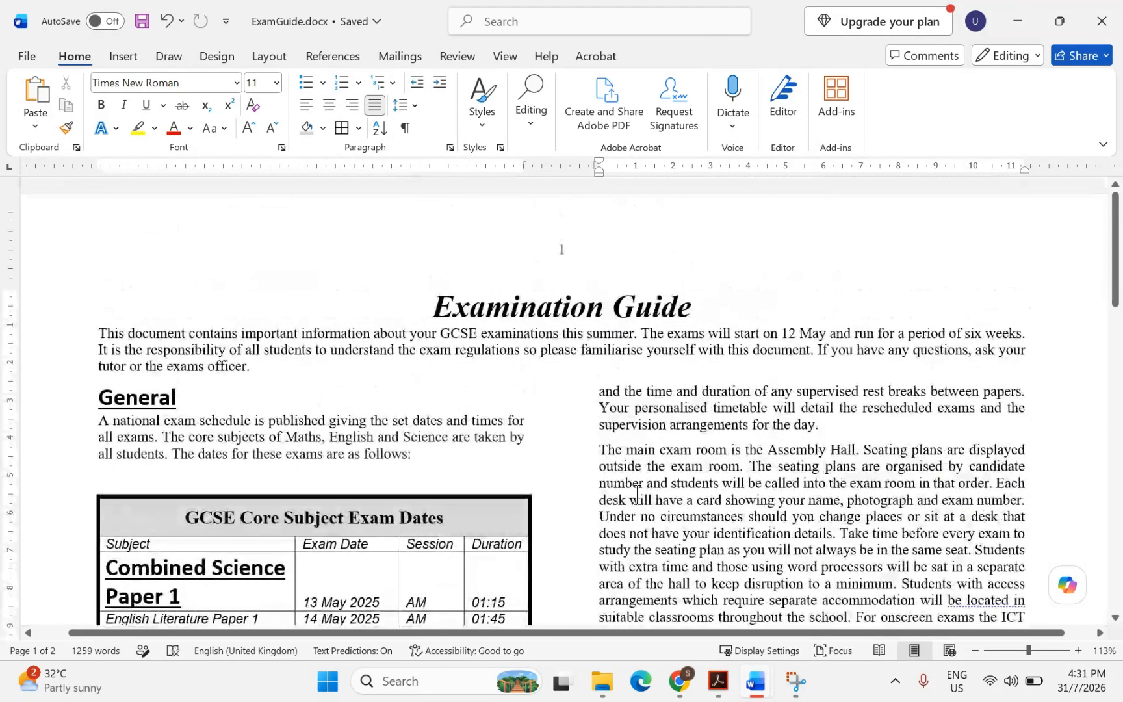
scroll(637, 494, down, 3)
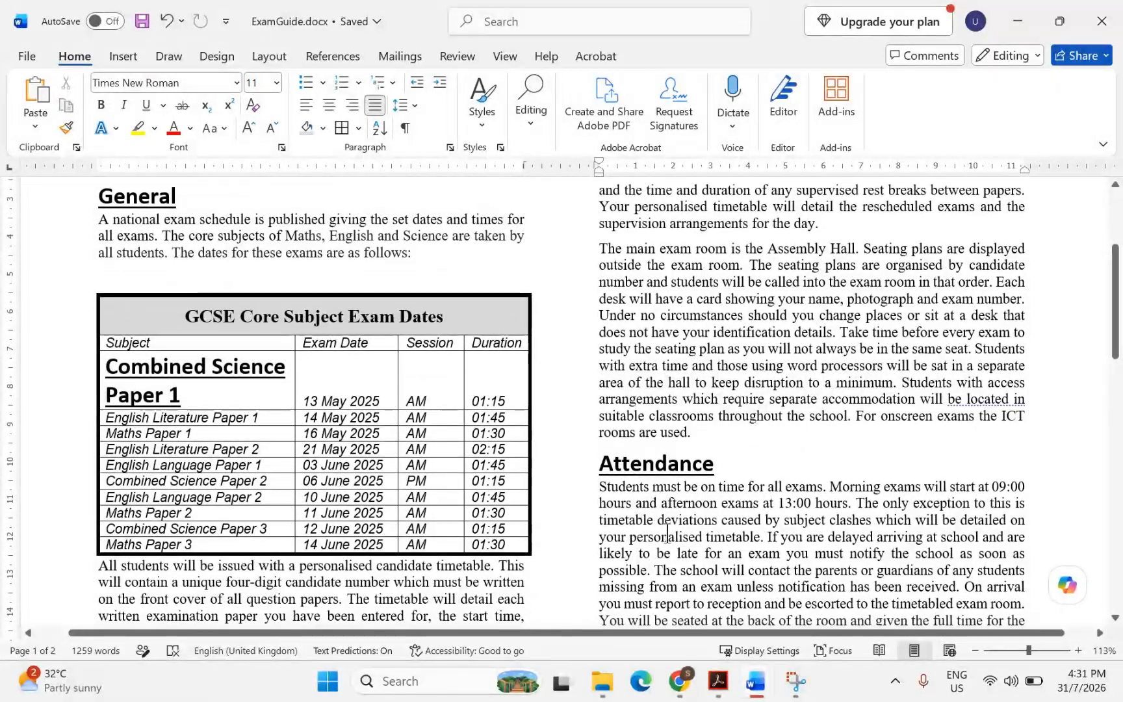
Highlight 'Print the document.' in task 14 of the question paper PDF
click(718, 681)
scroll(552, 540, down, 2)
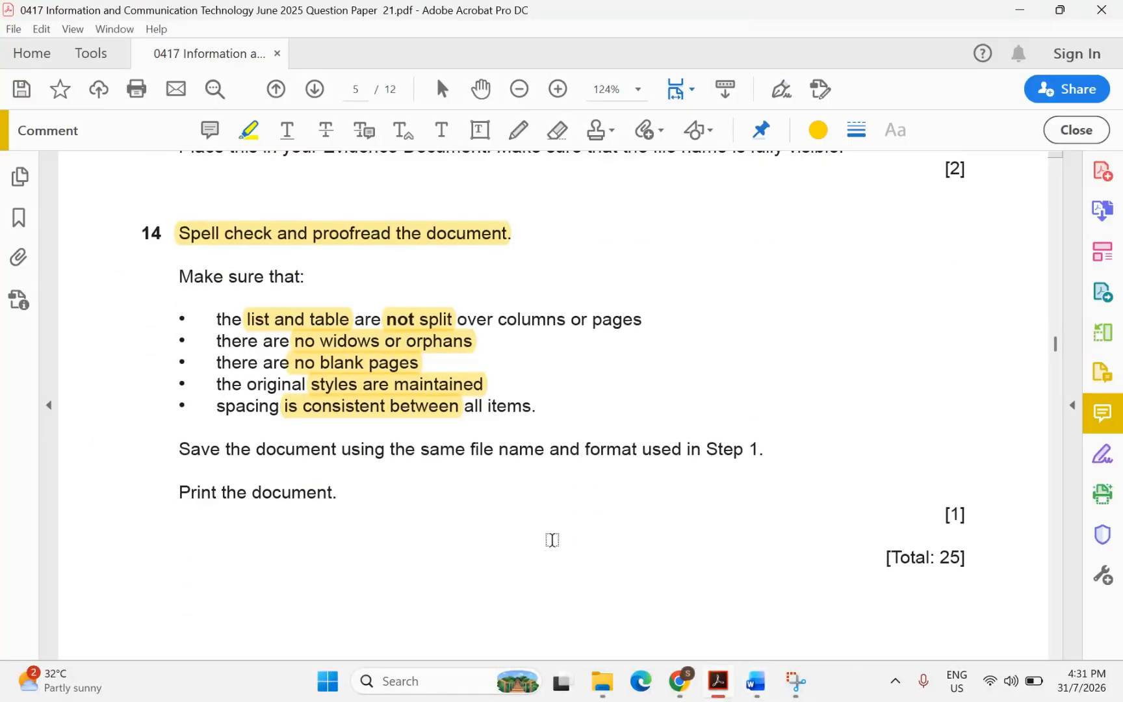
drag(187, 498, 335, 493)
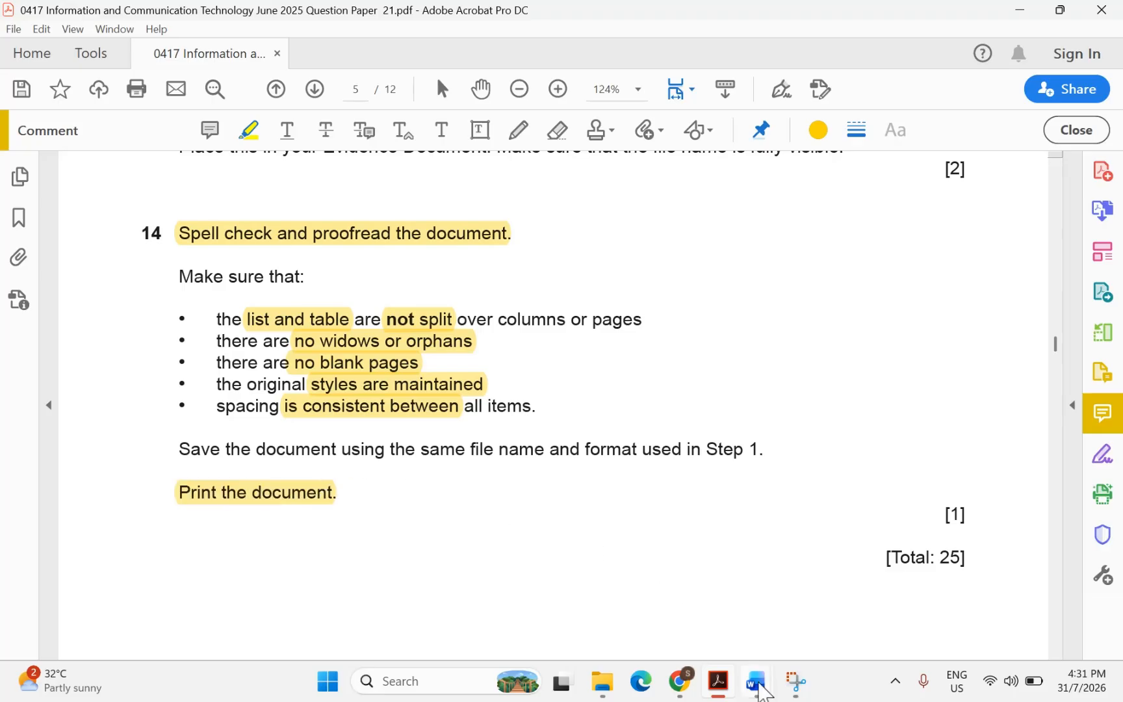
Show ExamGuide.docx in Print preview, viewing page 2 then returning to page 1
mouse_move(755, 681)
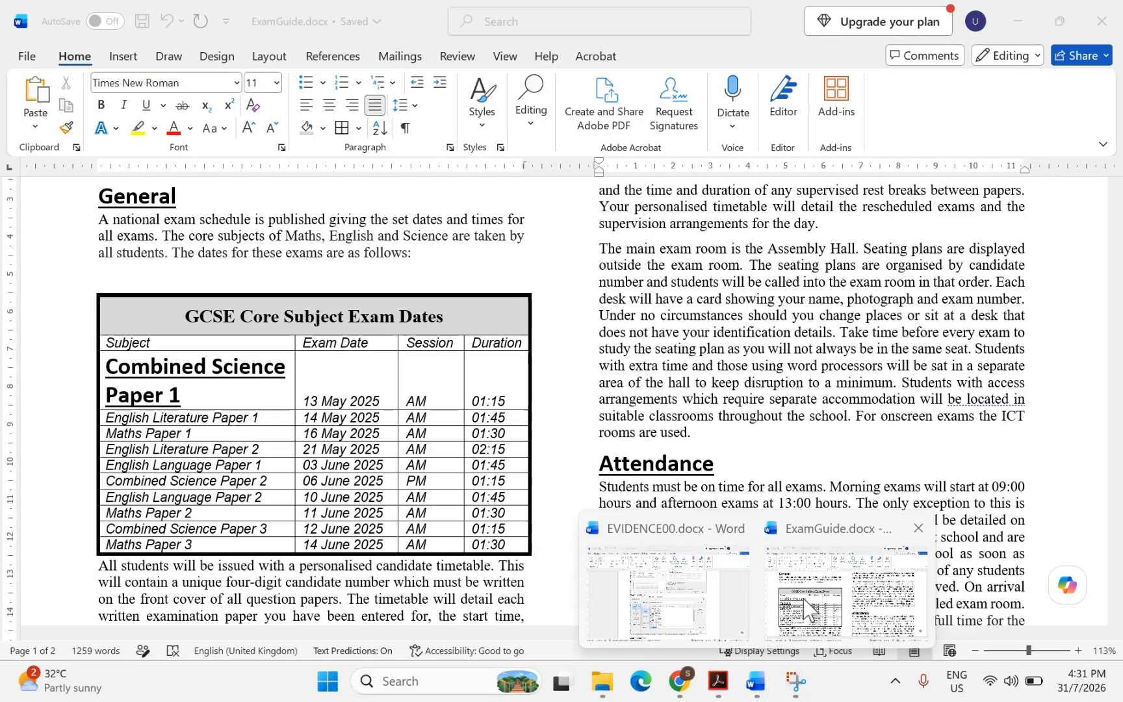
click(806, 608)
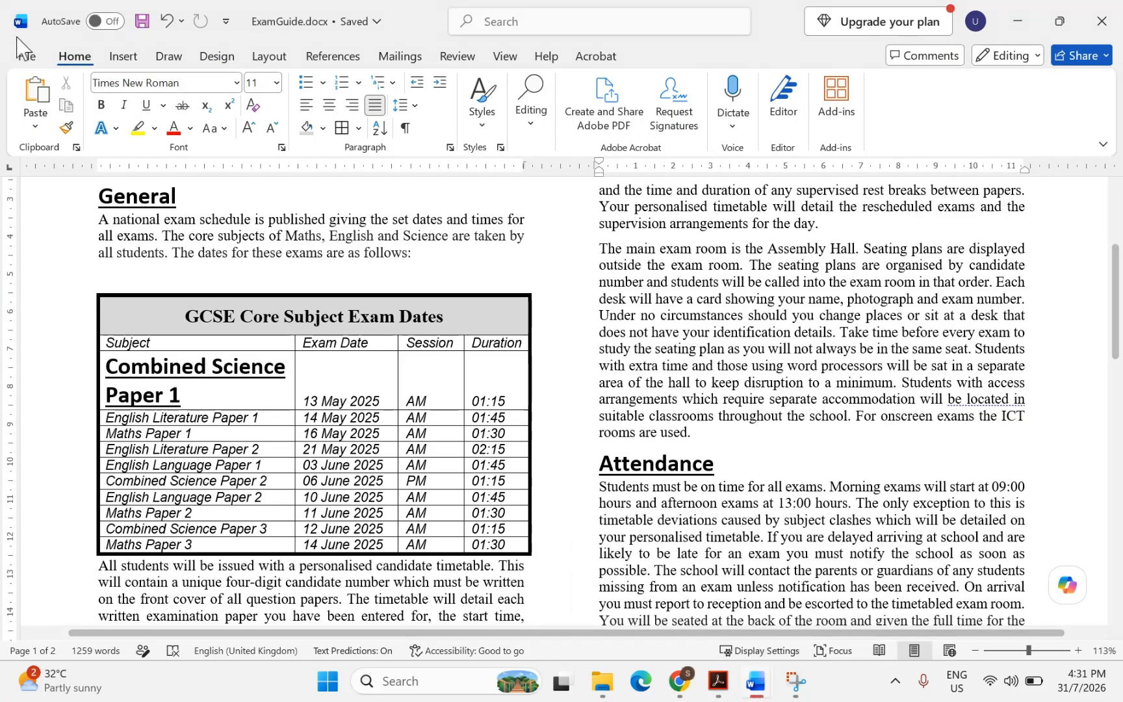
click(24, 56)
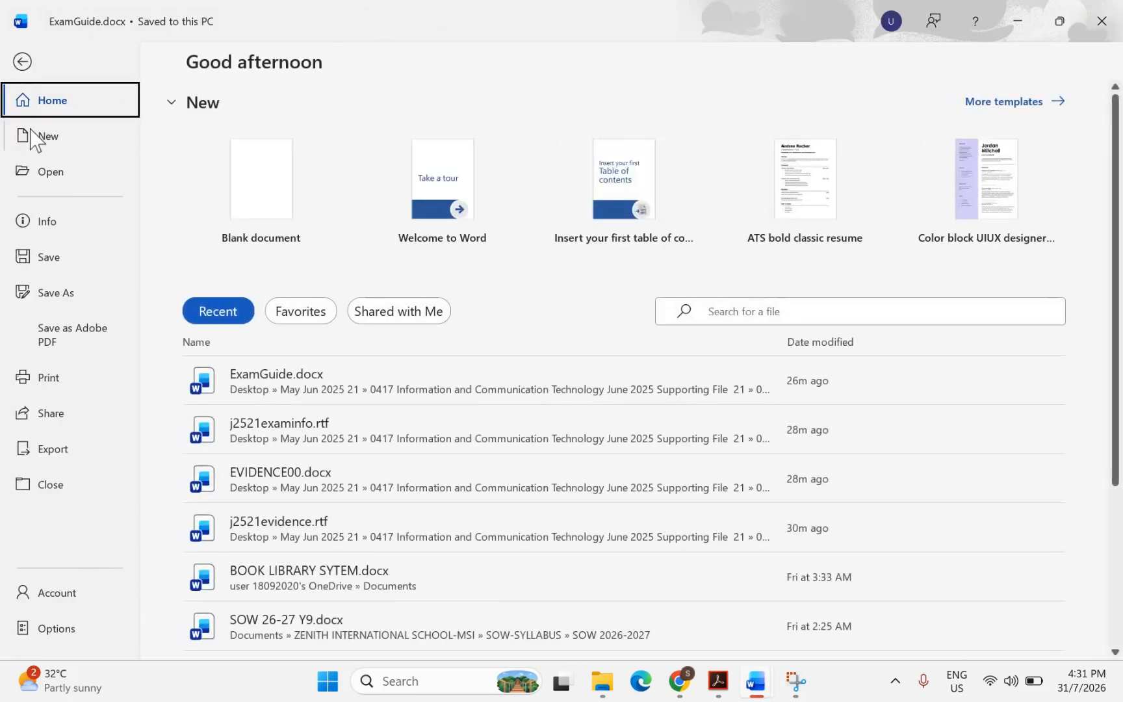
click(53, 390)
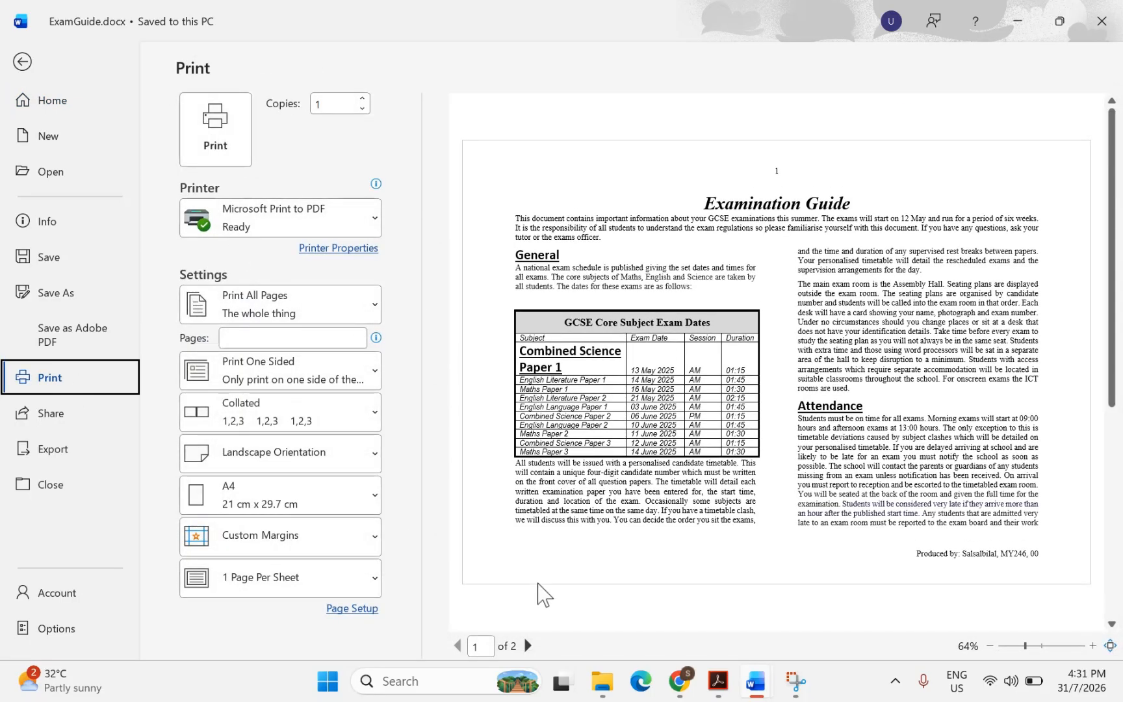
click(528, 646)
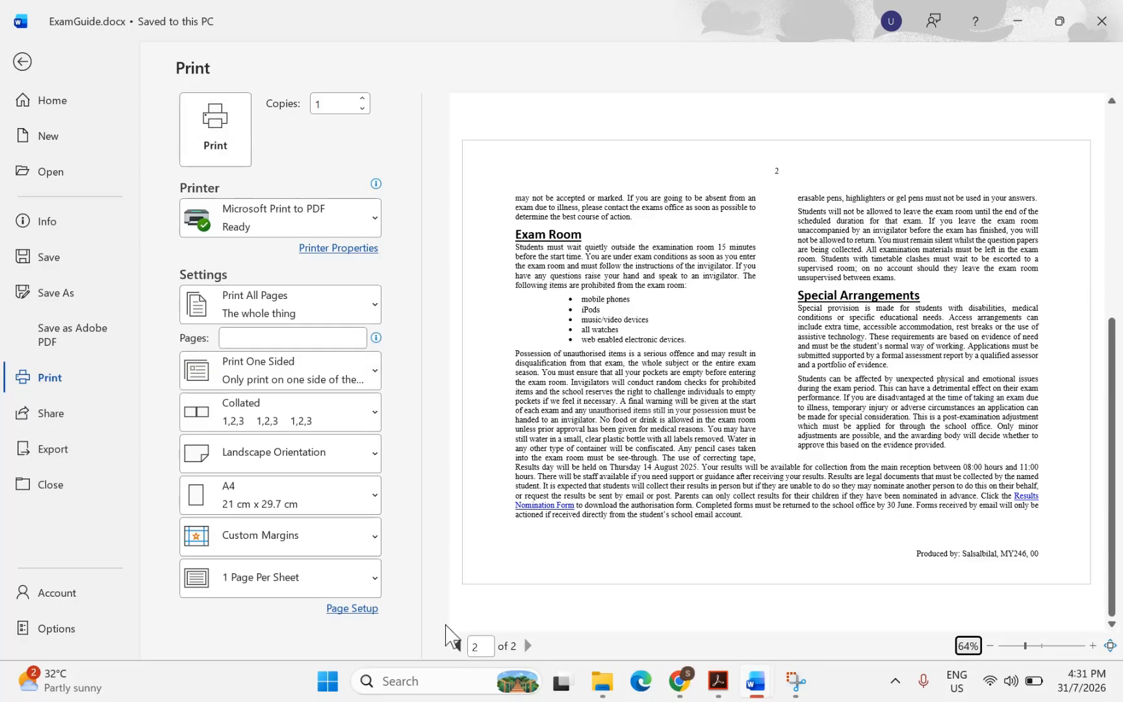
click(456, 653)
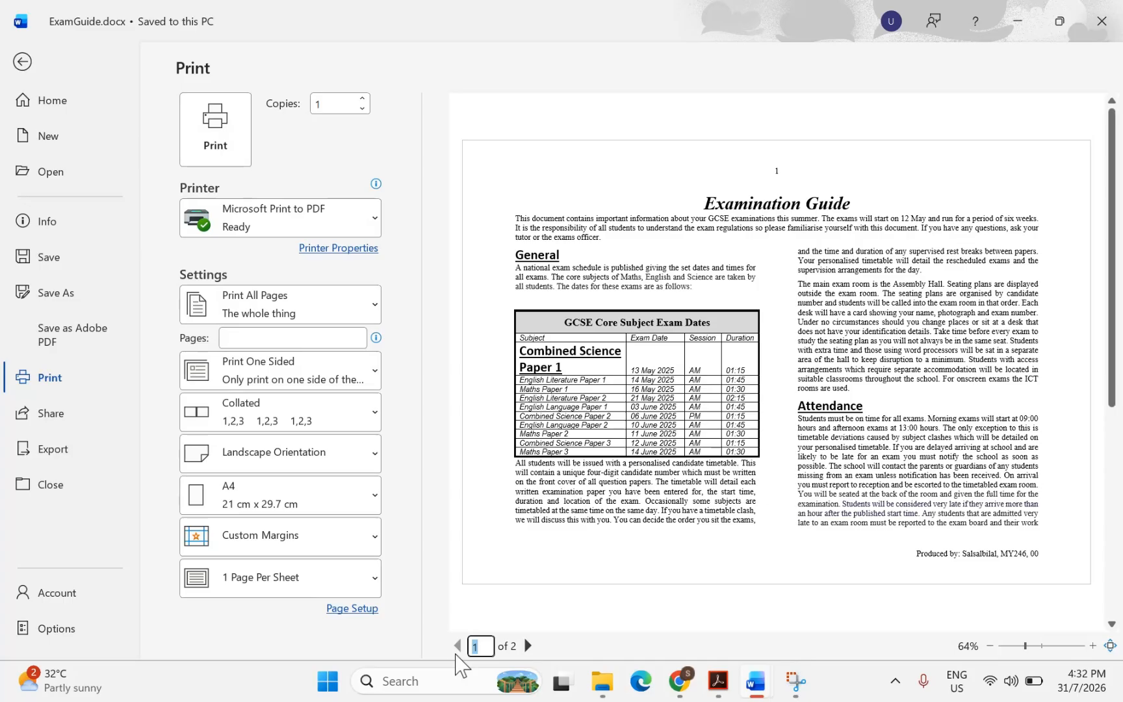